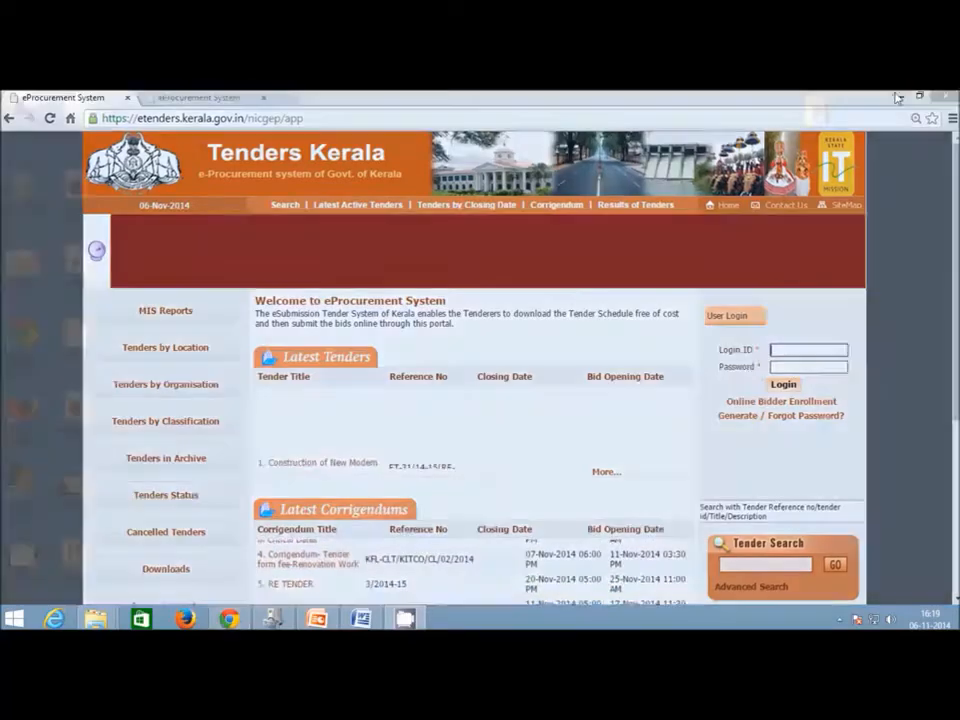
Minimise the Tenders Kerala browser window and show the hidden notification-area icons.
{"action": "left_click", "coordinate": [900, 97]}
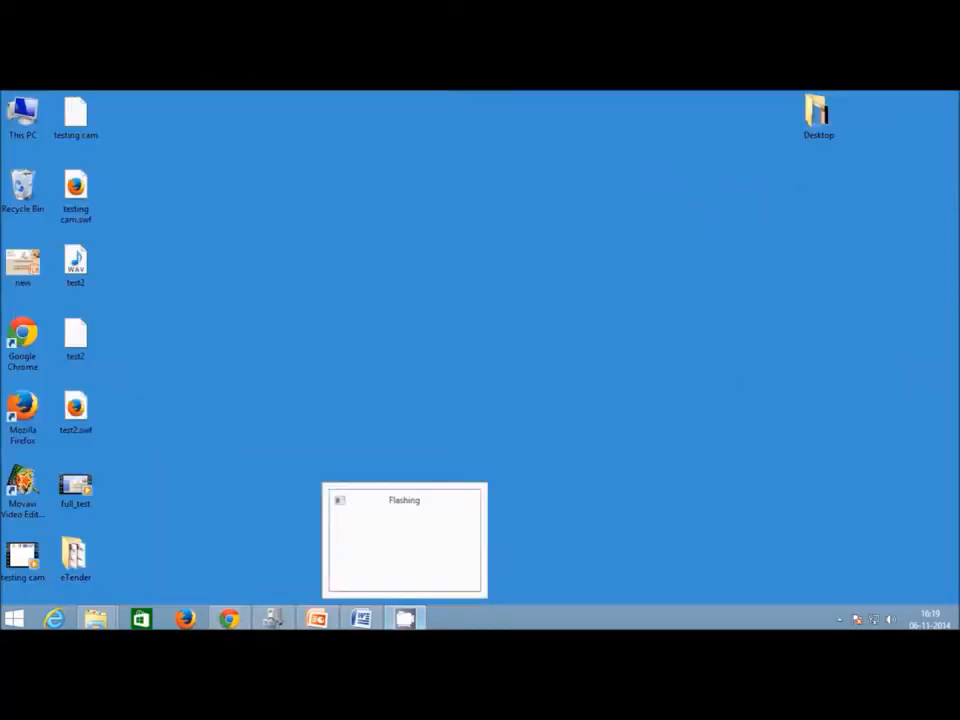
{"action": "left_click", "coordinate": [840, 619]}
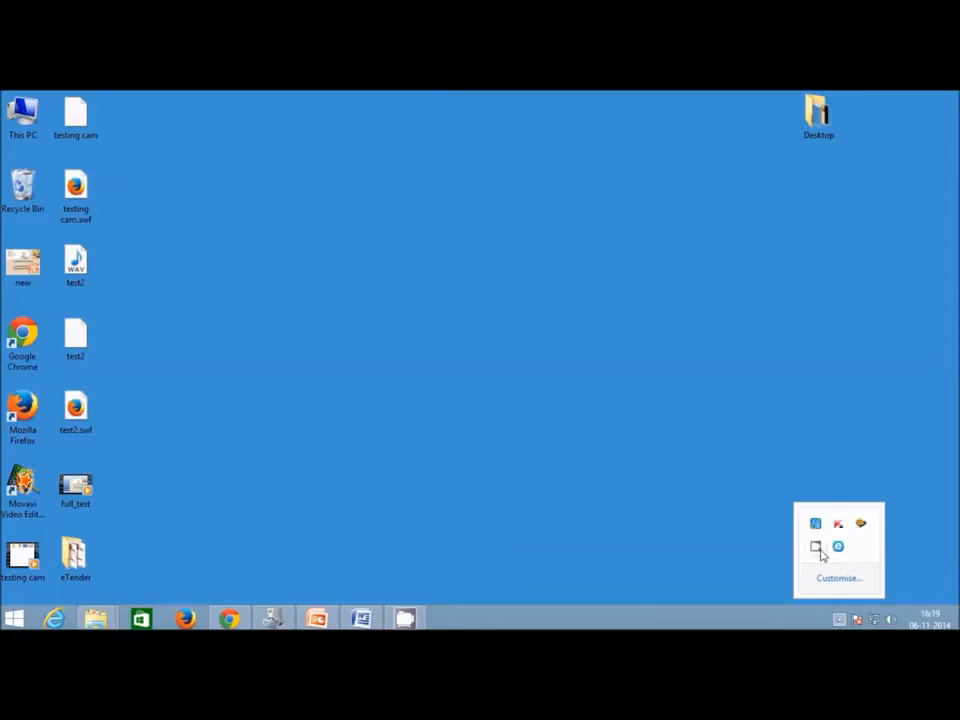
Close the tray popup and open the eTender folder from the desktop.
{"action": "left_click", "coordinate": [403, 523]}
{"action": "mouse_move", "coordinate": [366, 623]}
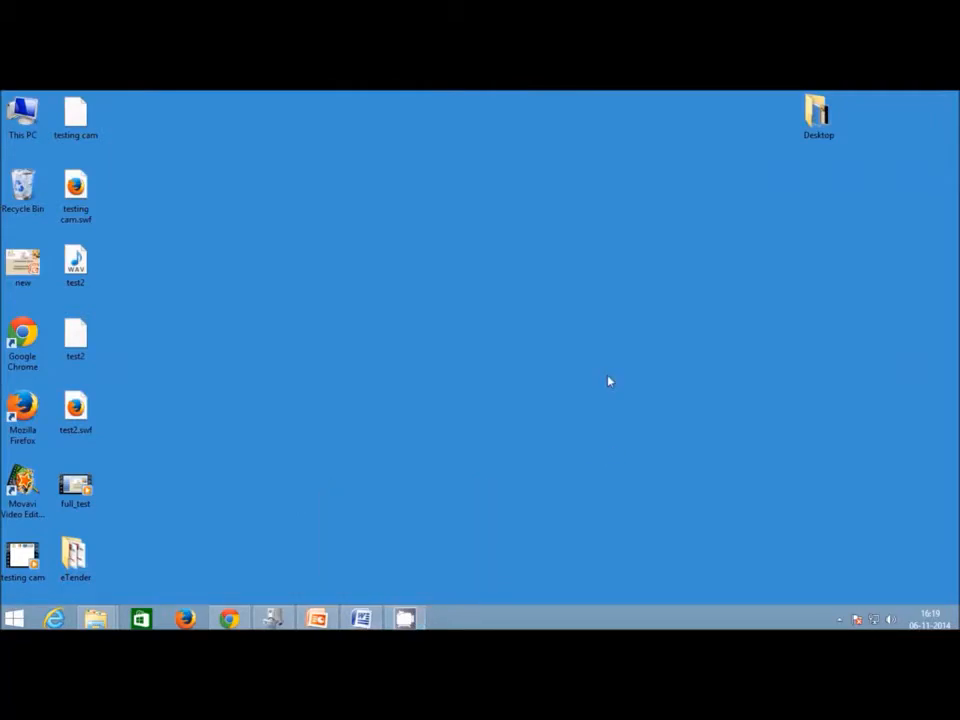
{"action": "double_click", "coordinate": [75, 556]}
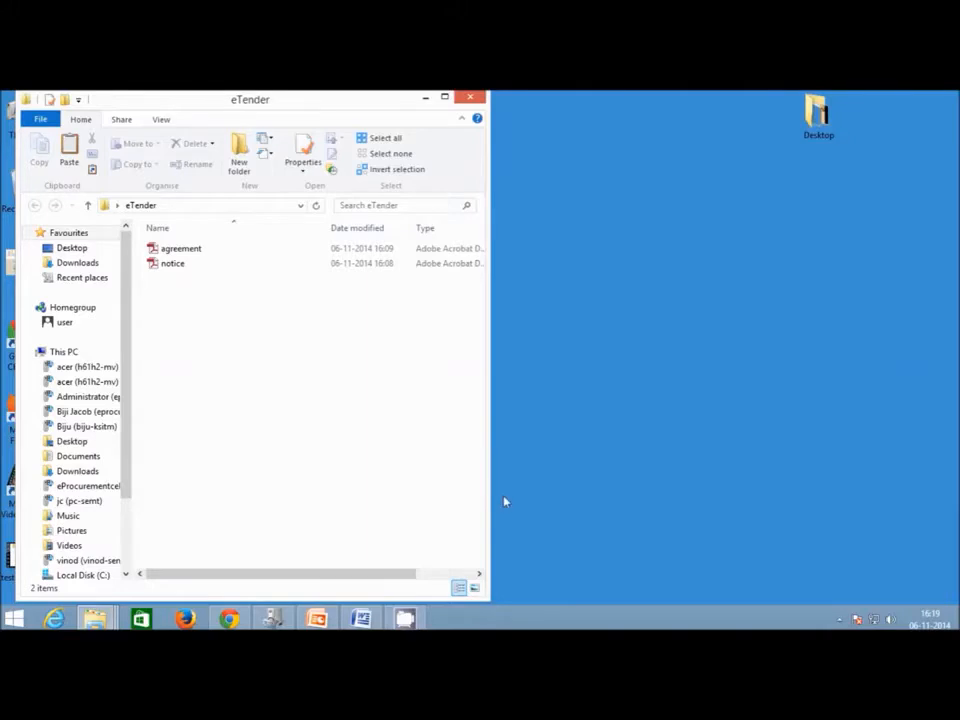
Widen the eTender folder window, then view the notice PDF in Adobe Reader and close it.
{"action": "left_click_drag", "start_coordinate": [486, 497], "coordinate": [693, 498]}
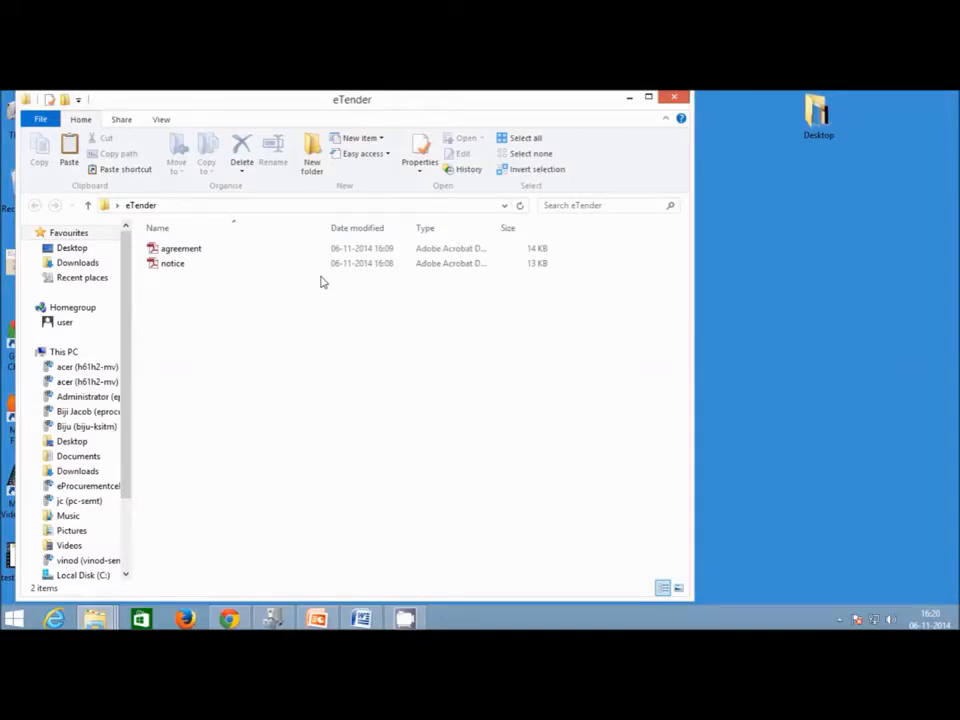
{"action": "left_click", "coordinate": [204, 264]}
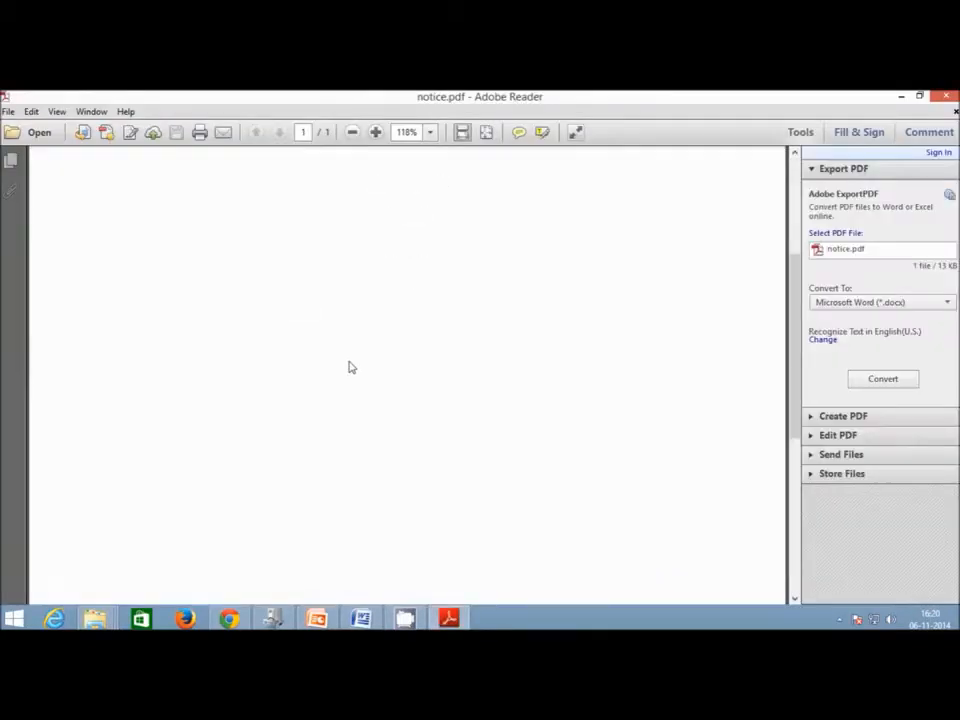
{"action": "left_click", "coordinate": [945, 96]}
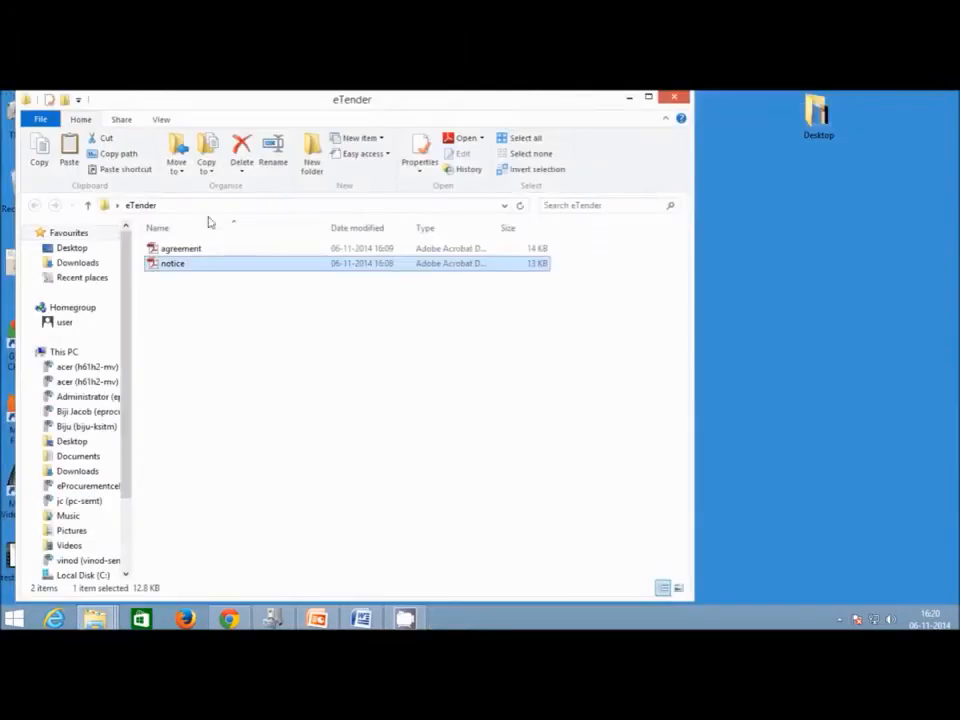
Open agreement.pdf and scroll through it before returning to the portal.
{"action": "left_click", "coordinate": [183, 250]}
{"action": "scroll", "coordinate": [484, 344], "scroll_direction": "down", "scroll_amount": 3}
{"action": "scroll", "coordinate": [484, 344], "scroll_direction": "up", "scroll_amount": 3}
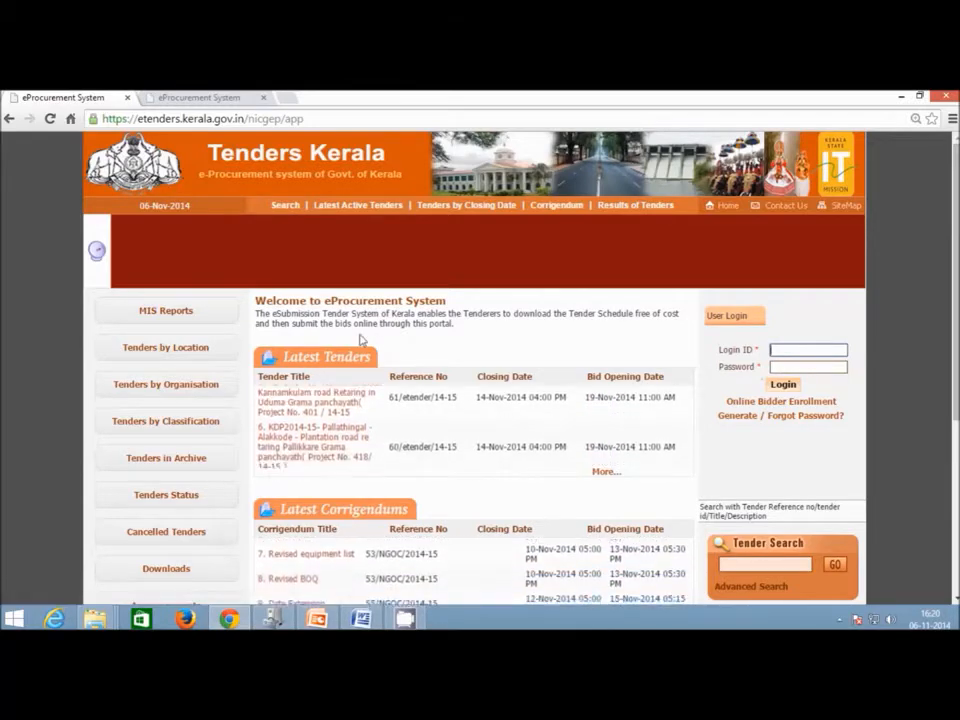
Go to the portal's Downloads page from the home page's left sidebar.
{"action": "scroll", "coordinate": [362, 340], "scroll_direction": "down", "scroll_amount": 1}
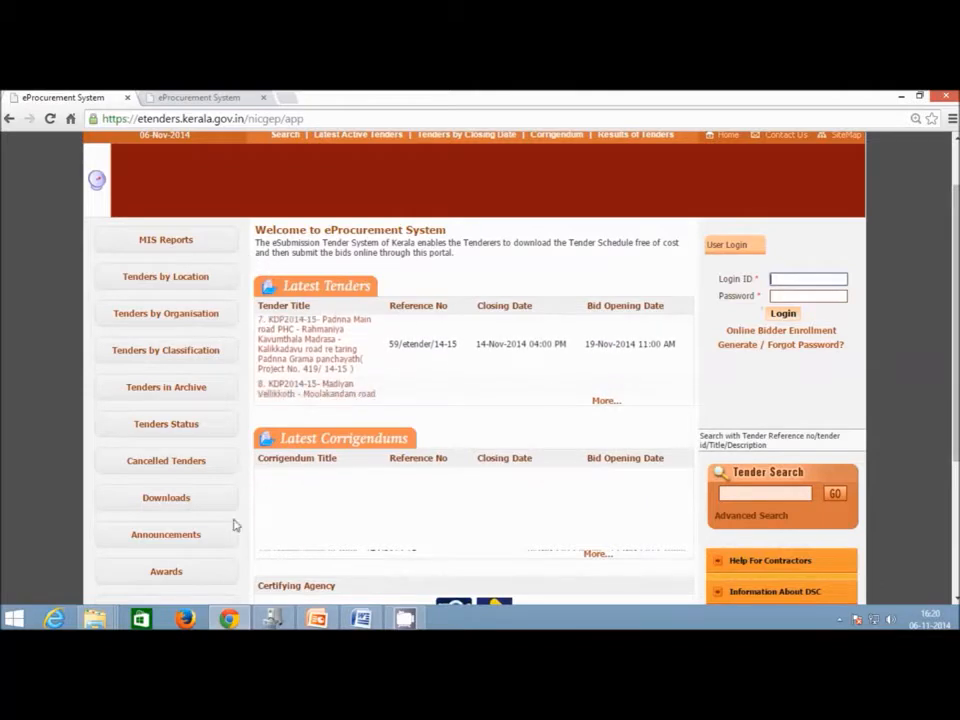
{"action": "left_click", "coordinate": [166, 498]}
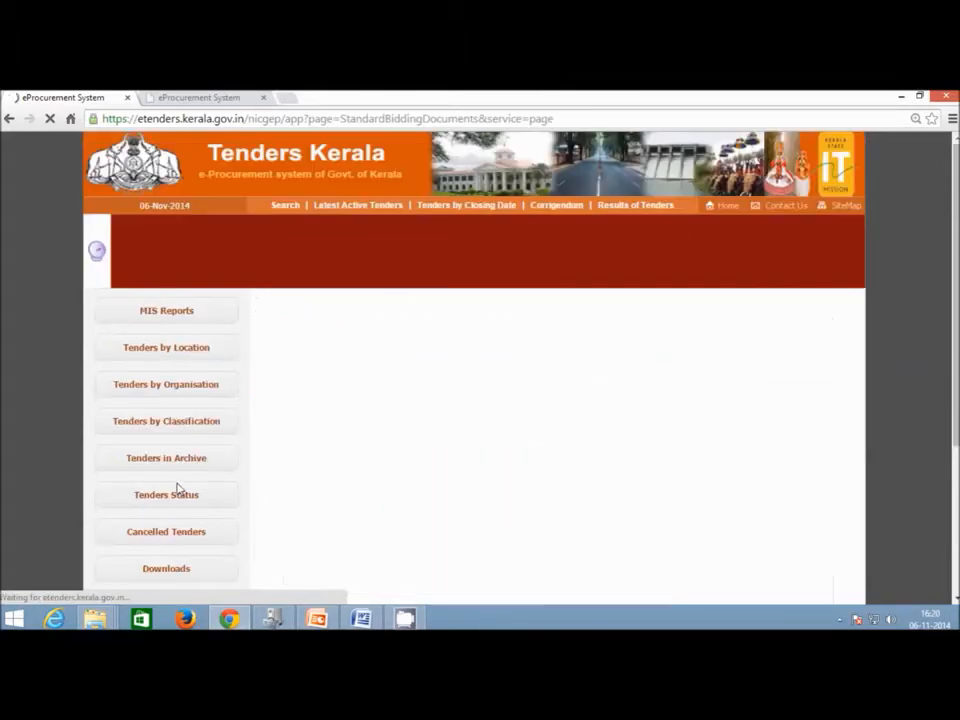
{"action": "scroll", "coordinate": [375, 372], "scroll_direction": "down", "scroll_amount": 1}
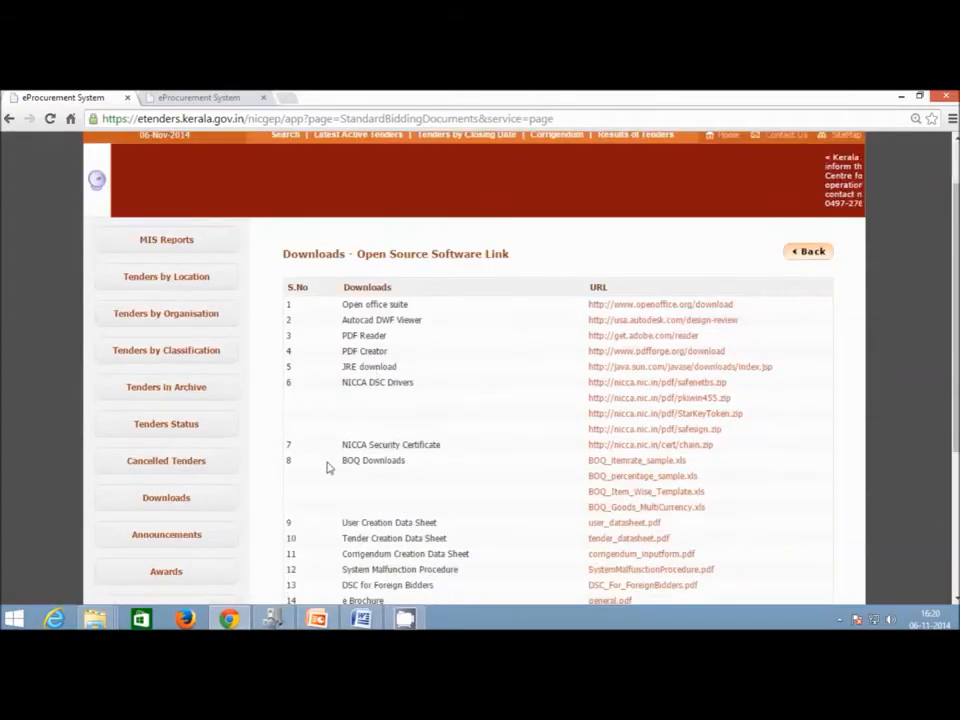
Download BOQ_percentage_sample.xls from the BOQ Downloads entry and open it in Excel.
{"action": "left_click_drag", "start_coordinate": [347, 466], "coordinate": [424, 465]}
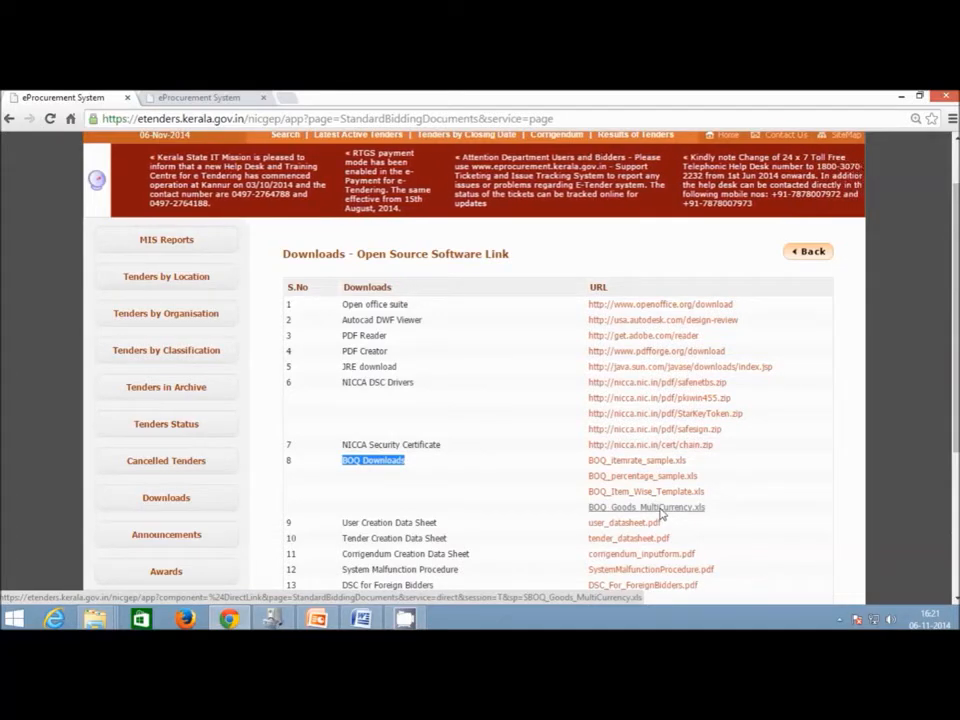
{"action": "scroll", "coordinate": [479, 482], "scroll_direction": "down", "scroll_amount": 1}
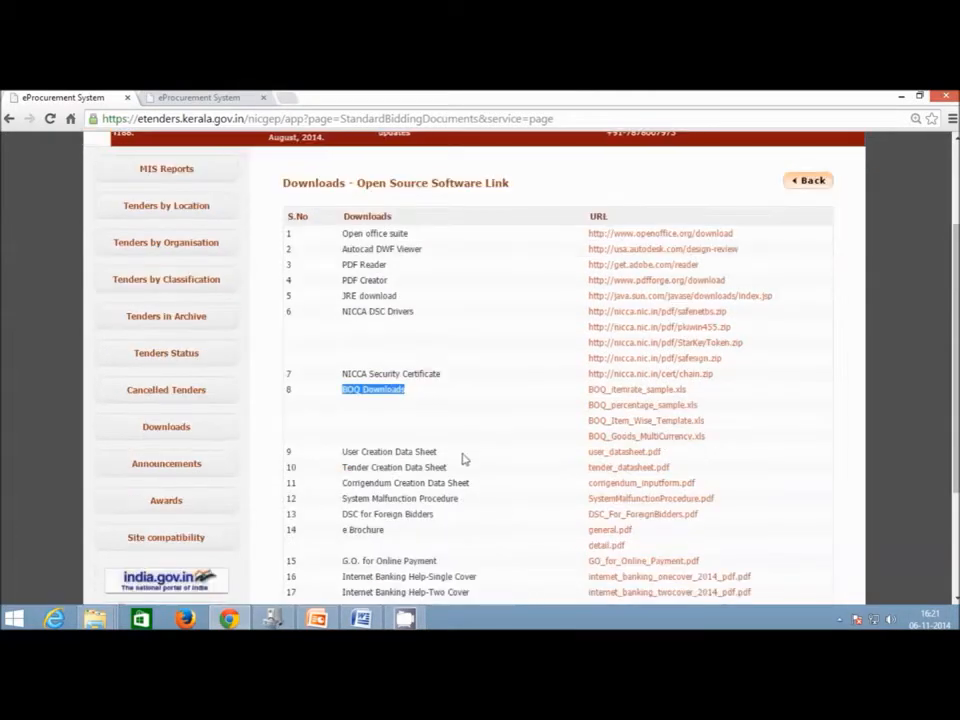
{"action": "left_click", "coordinate": [381, 390]}
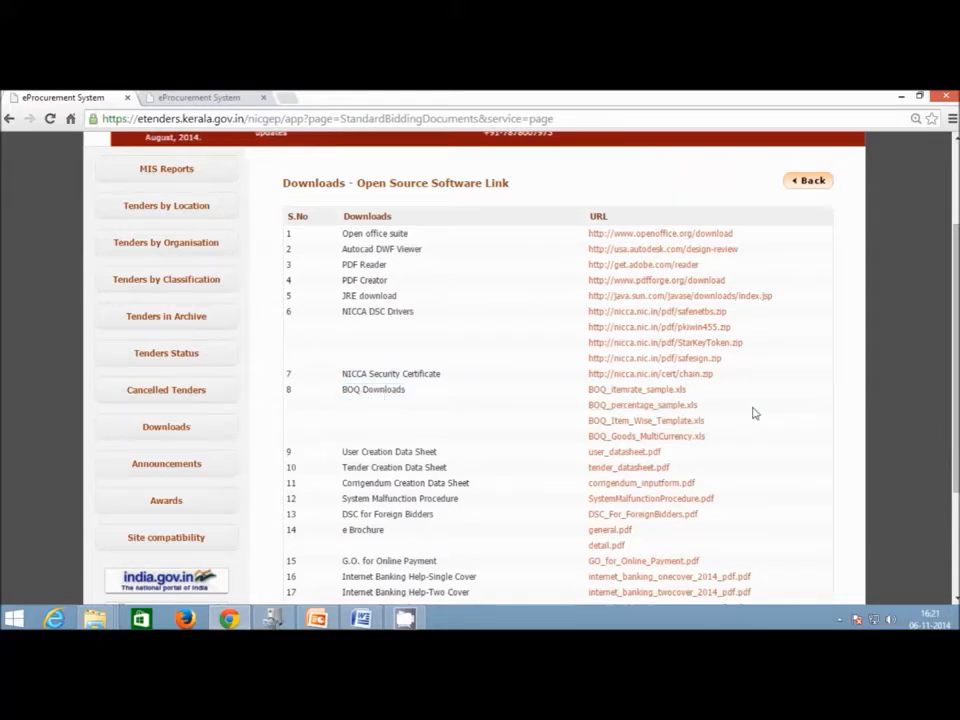
{"action": "left_click", "coordinate": [653, 406]}
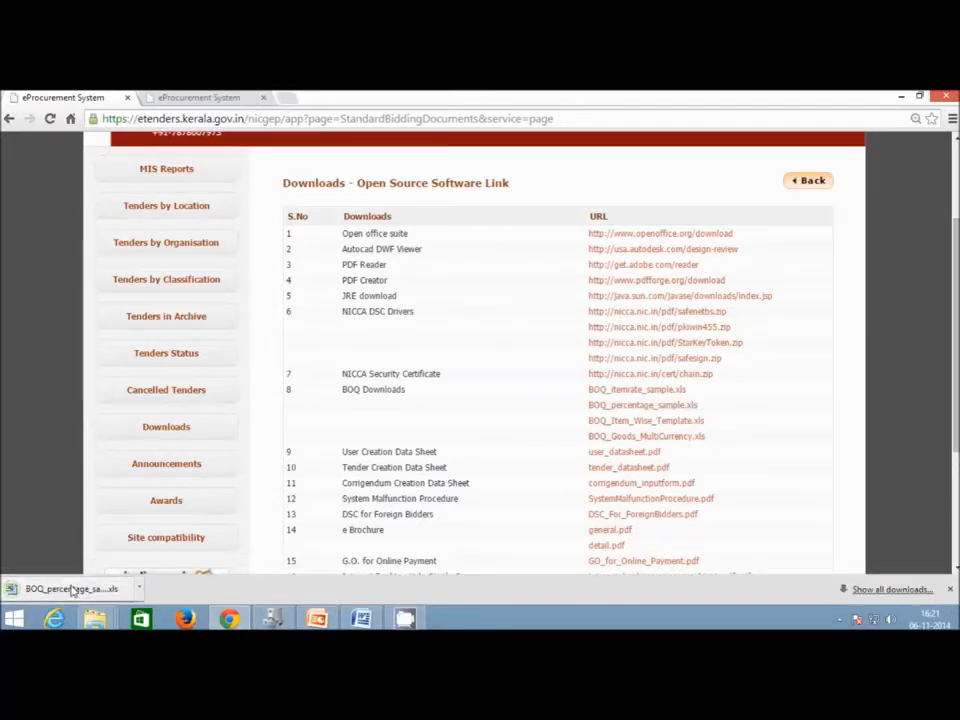
{"action": "left_click", "coordinate": [72, 590]}
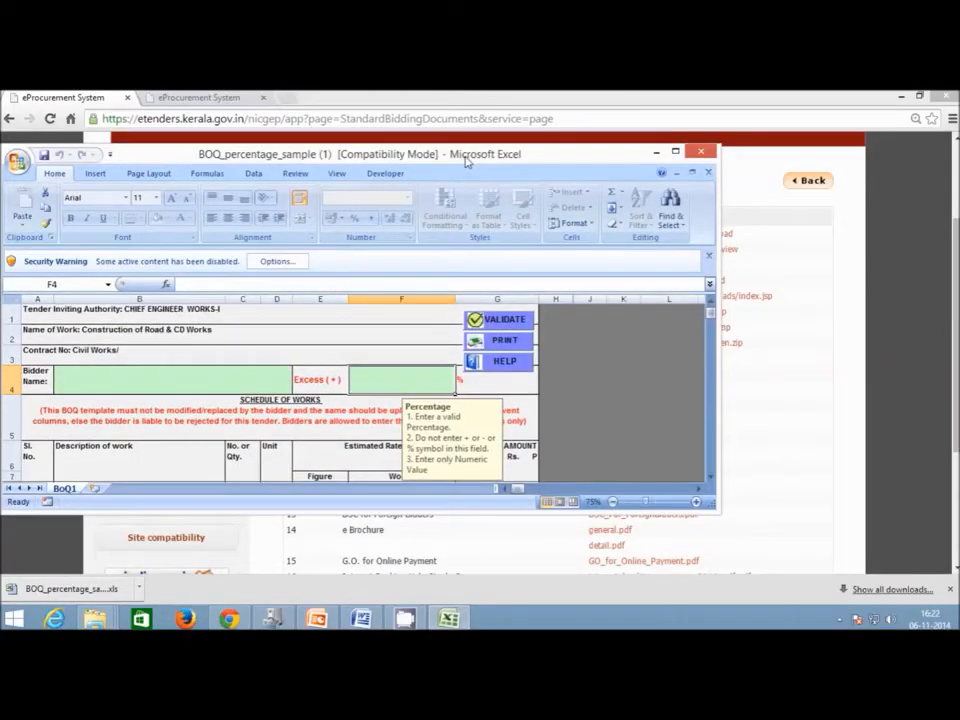
Maximise Excel, enable the workbook's macros from the Security Warning, and dismiss the GePNIC notice.
{"action": "double_click", "coordinate": [466, 160]}
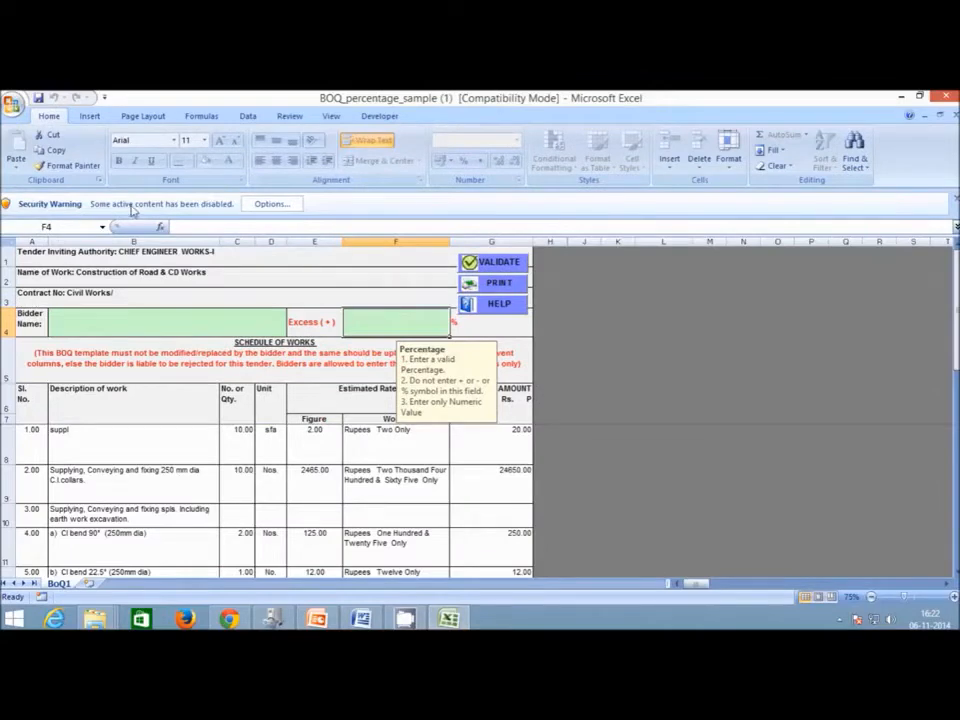
{"action": "left_click", "coordinate": [265, 207]}
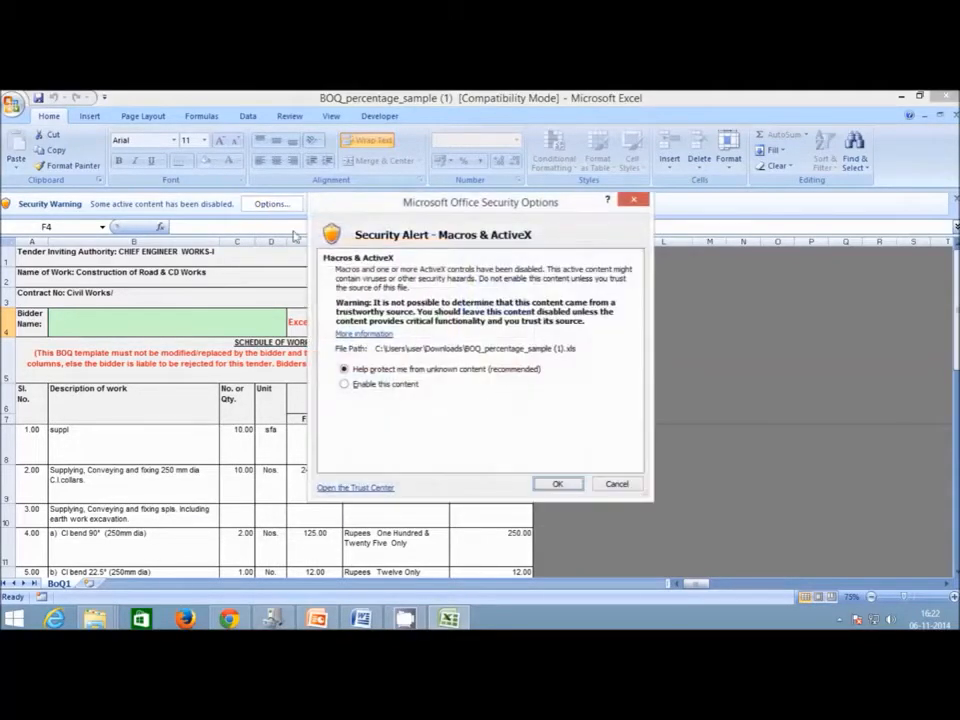
{"action": "left_click", "coordinate": [347, 386]}
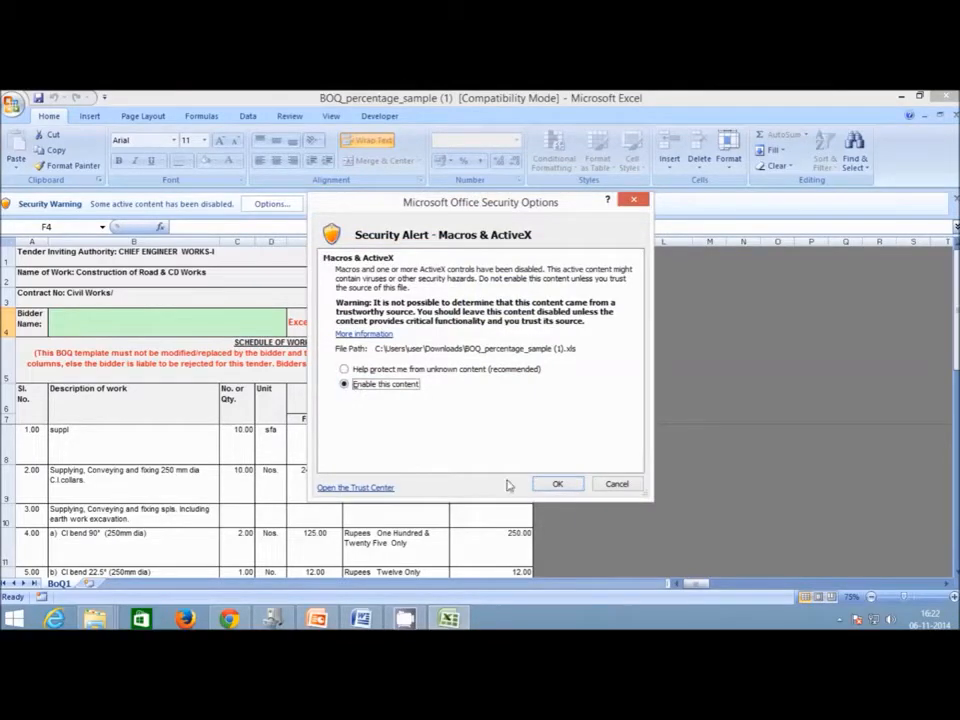
{"action": "left_click", "coordinate": [556, 485]}
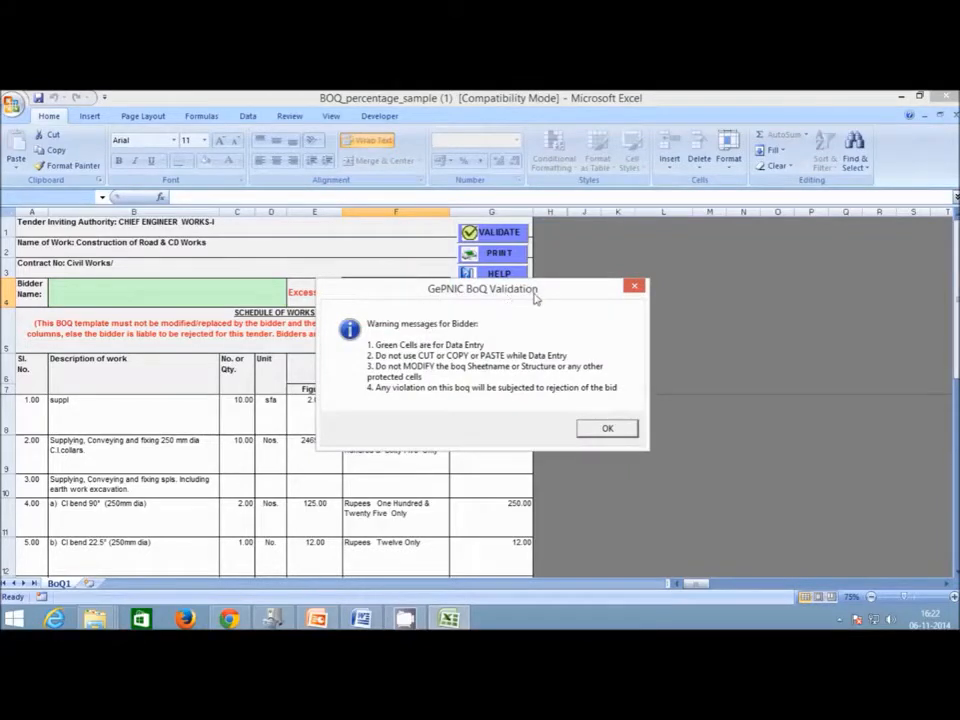
{"action": "left_click", "coordinate": [606, 428]}
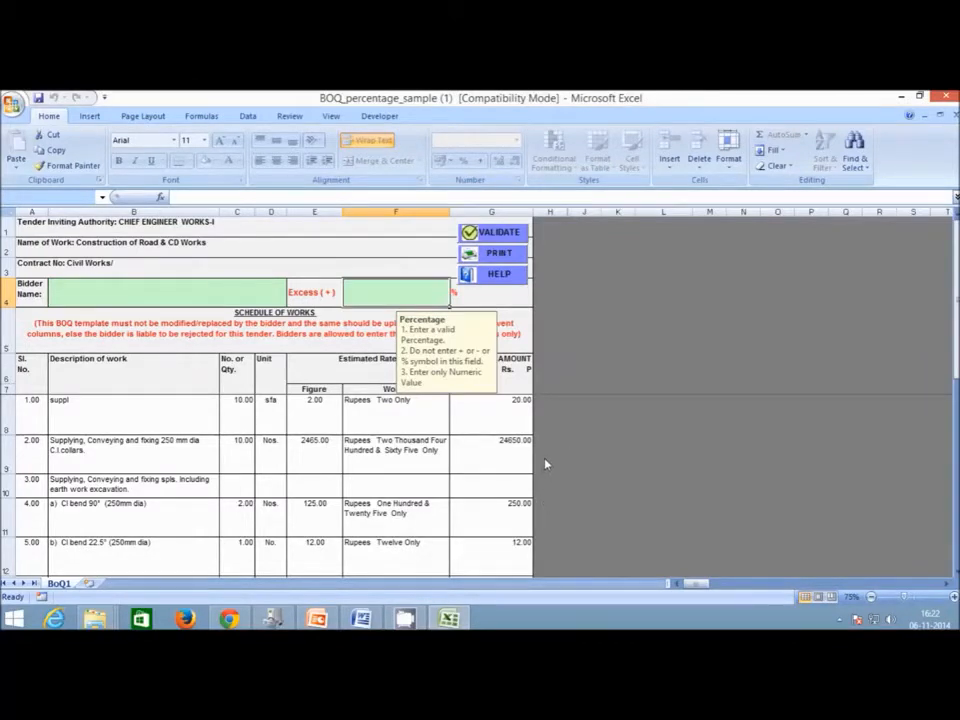
Unprotect the BoQ1 sheet from the Review tab by entering the sheet password.
{"action": "left_click", "coordinate": [247, 293]}
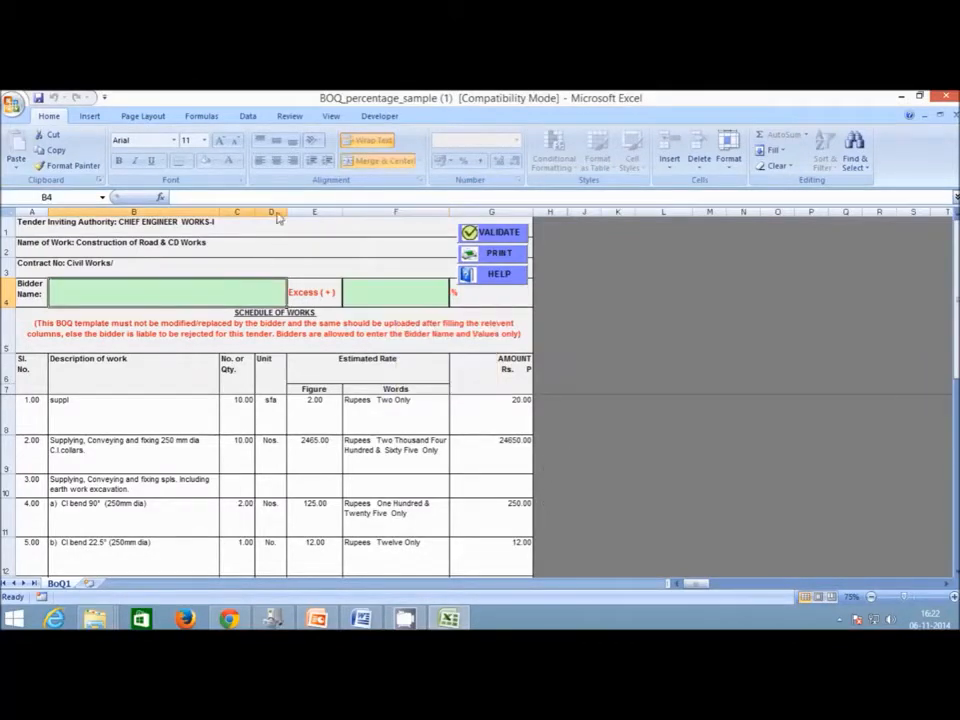
{"action": "left_click", "coordinate": [293, 117]}
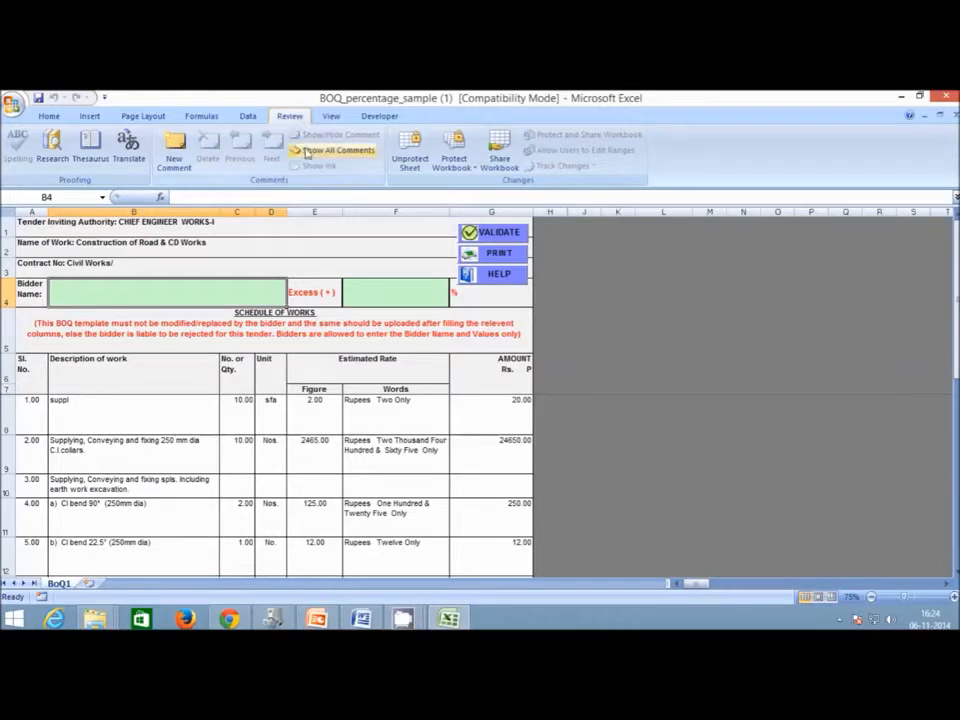
{"action": "left_click", "coordinate": [405, 158]}
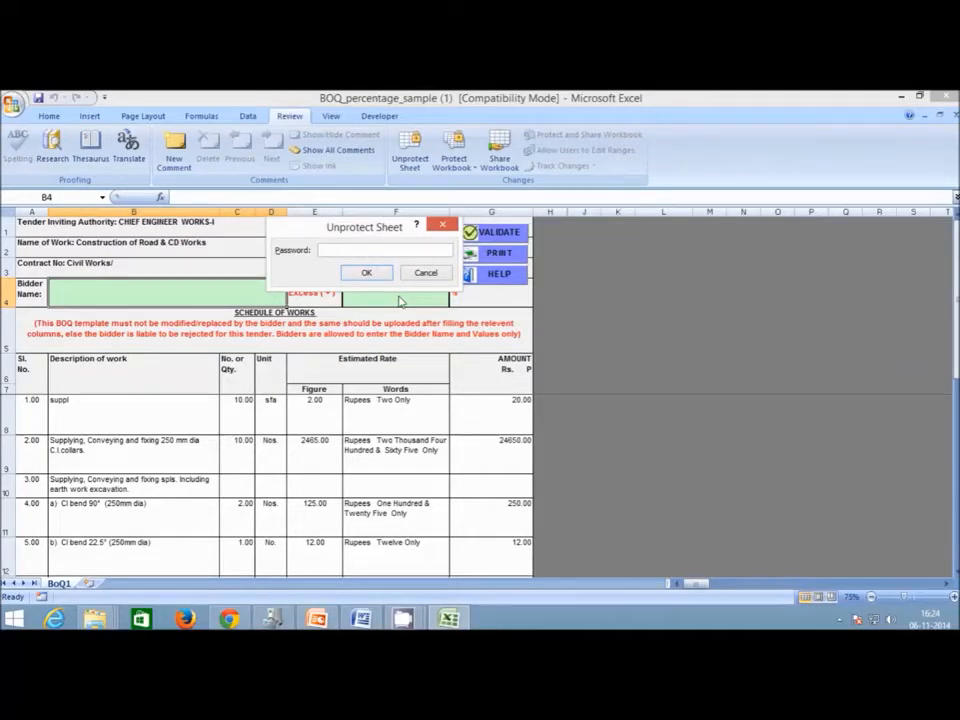
{"action": "type", "text": "*****"}
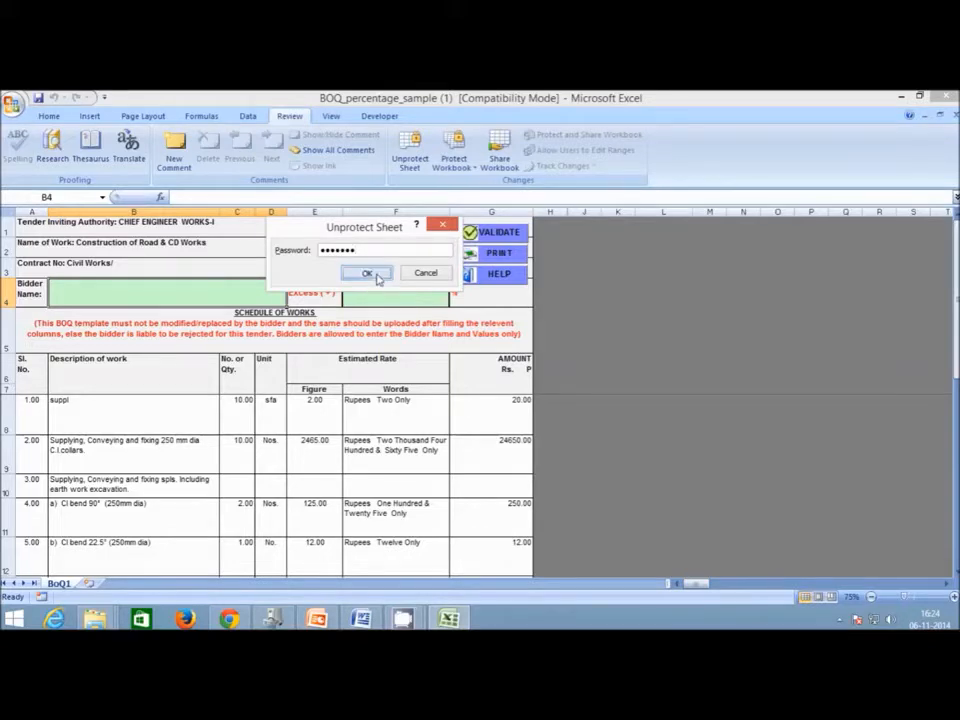
{"action": "left_click", "coordinate": [366, 272]}
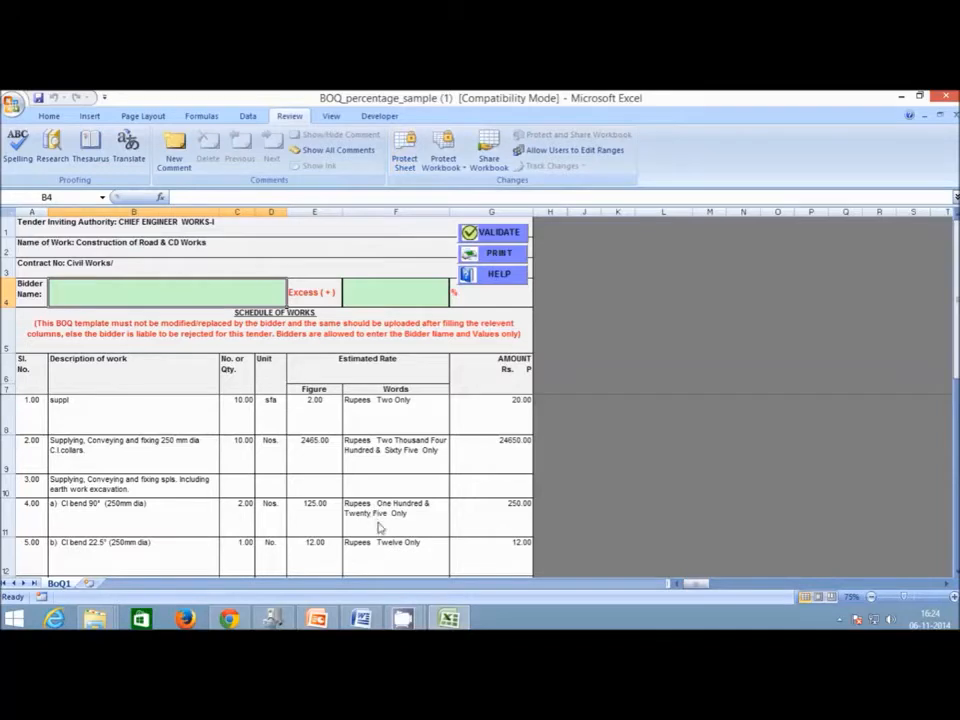
{"action": "scroll", "coordinate": [380, 529], "scroll_direction": "down", "scroll_amount": 2}
{"action": "scroll", "coordinate": [380, 529], "scroll_direction": "up", "scroll_amount": 2}
{"action": "left_click", "coordinate": [212, 230]}
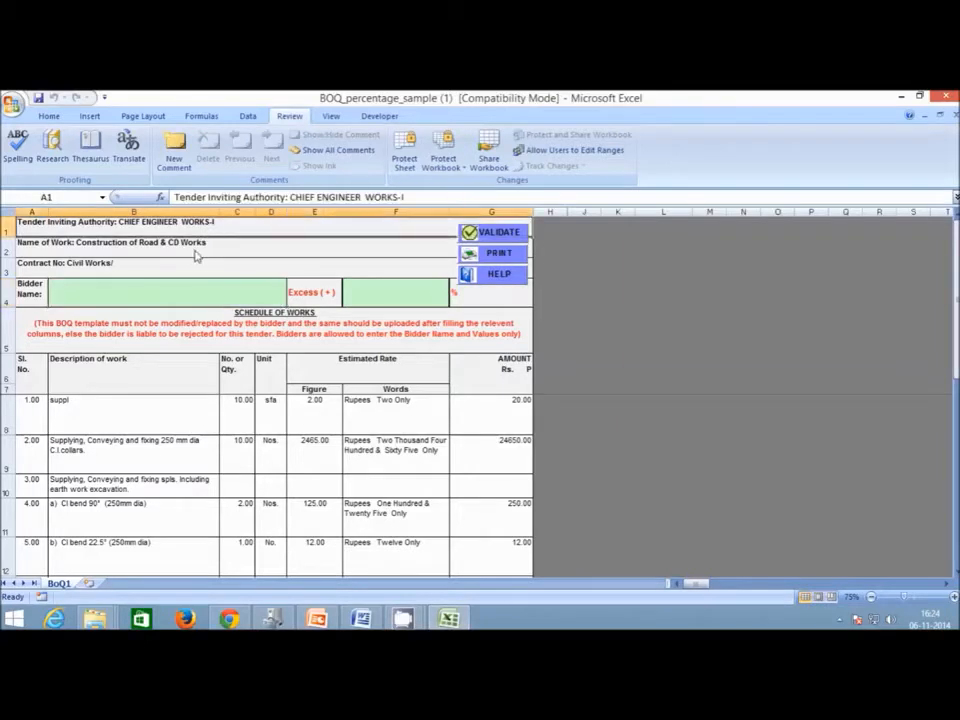
{"action": "left_click", "coordinate": [198, 252]}
{"action": "left_click", "coordinate": [193, 270]}
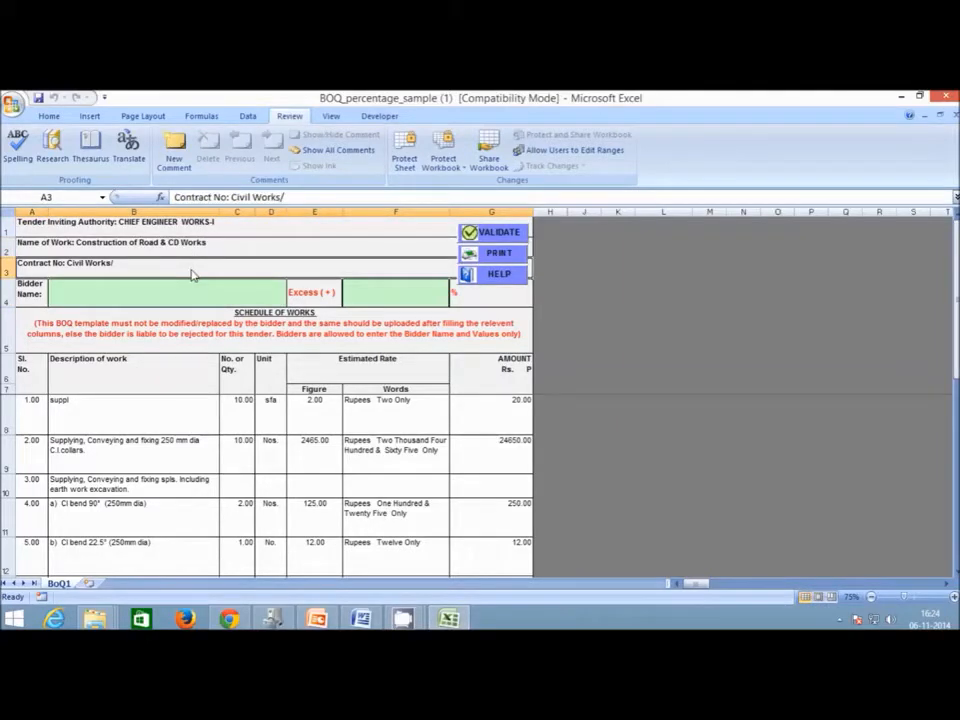
{"action": "left_click", "coordinate": [243, 229]}
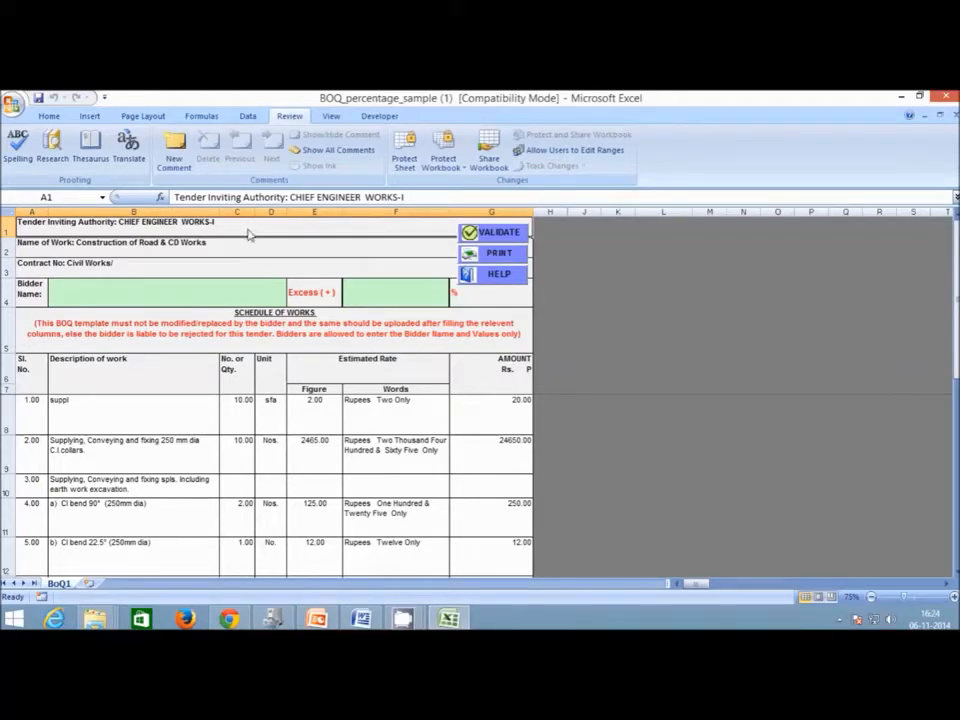
{"action": "left_click", "coordinate": [5, 300]}
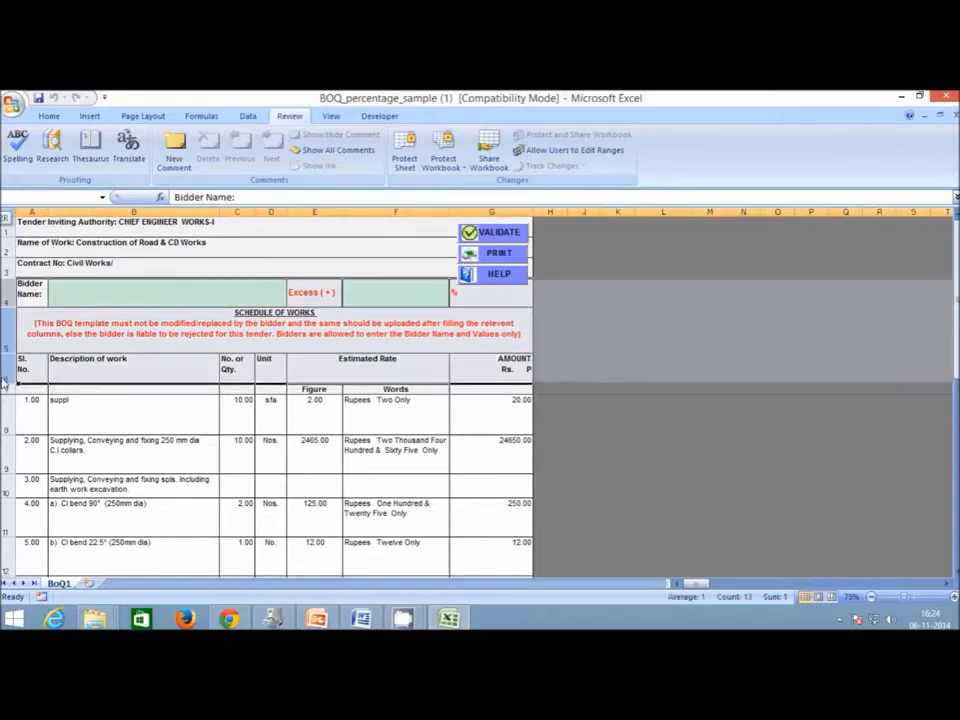
{"action": "left_click", "coordinate": [157, 420]}
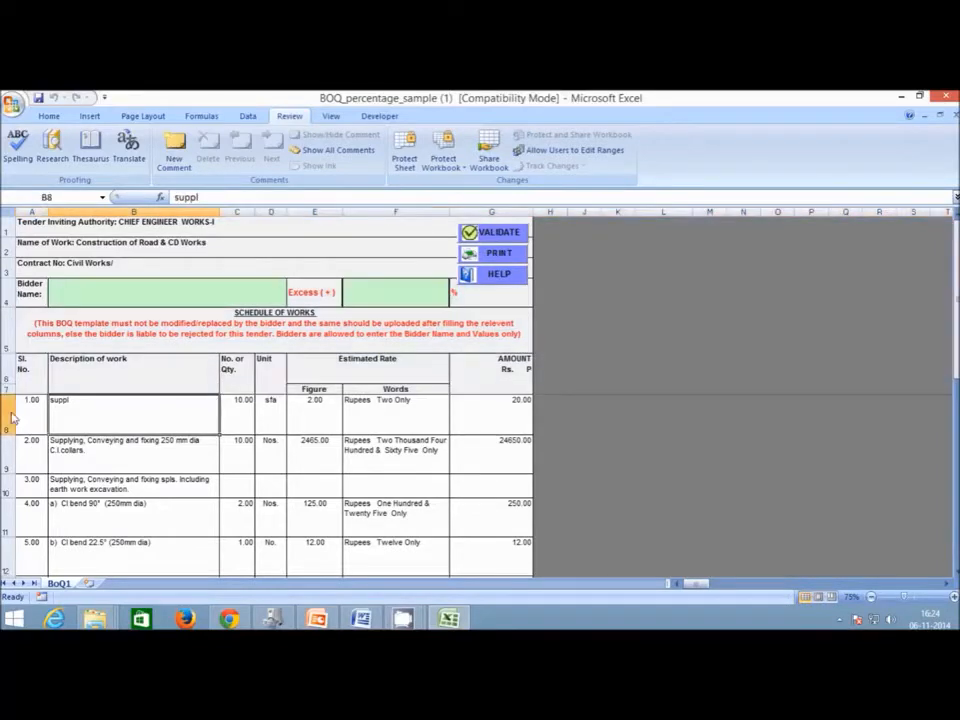
{"action": "scroll", "coordinate": [70, 460], "scroll_direction": "down", "scroll_amount": 1}
{"action": "scroll", "coordinate": [90, 468], "scroll_direction": "up", "scroll_amount": 1}
{"action": "left_click_drag", "start_coordinate": [4, 425], "coordinate": [5, 537]}
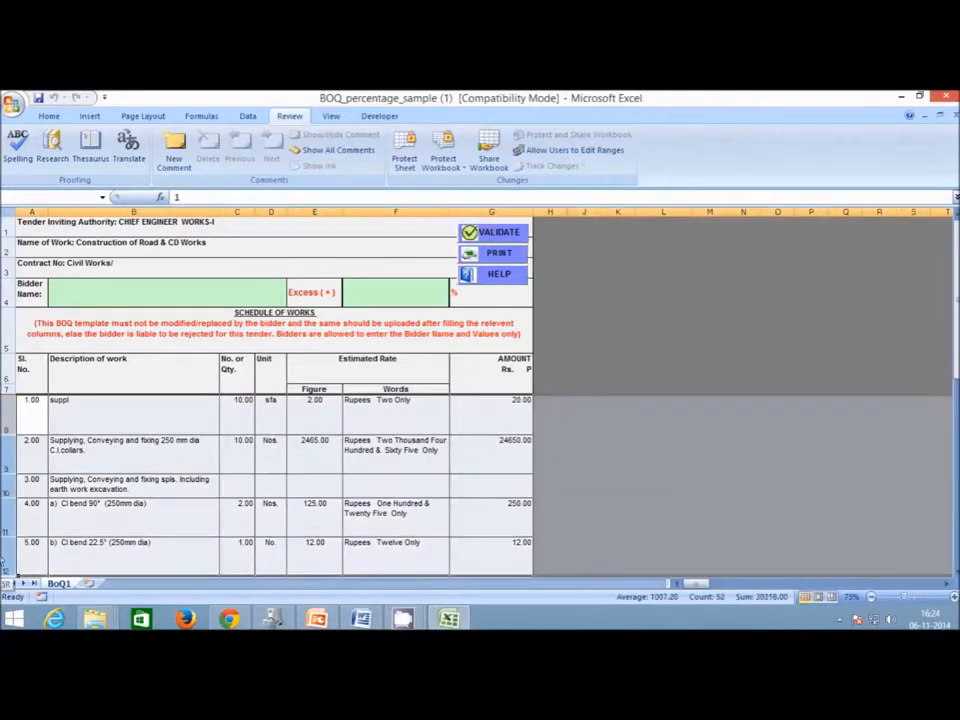
{"action": "scroll", "coordinate": [70, 470], "scroll_direction": "down", "scroll_amount": 1}
{"action": "left_click", "coordinate": [78, 455]}
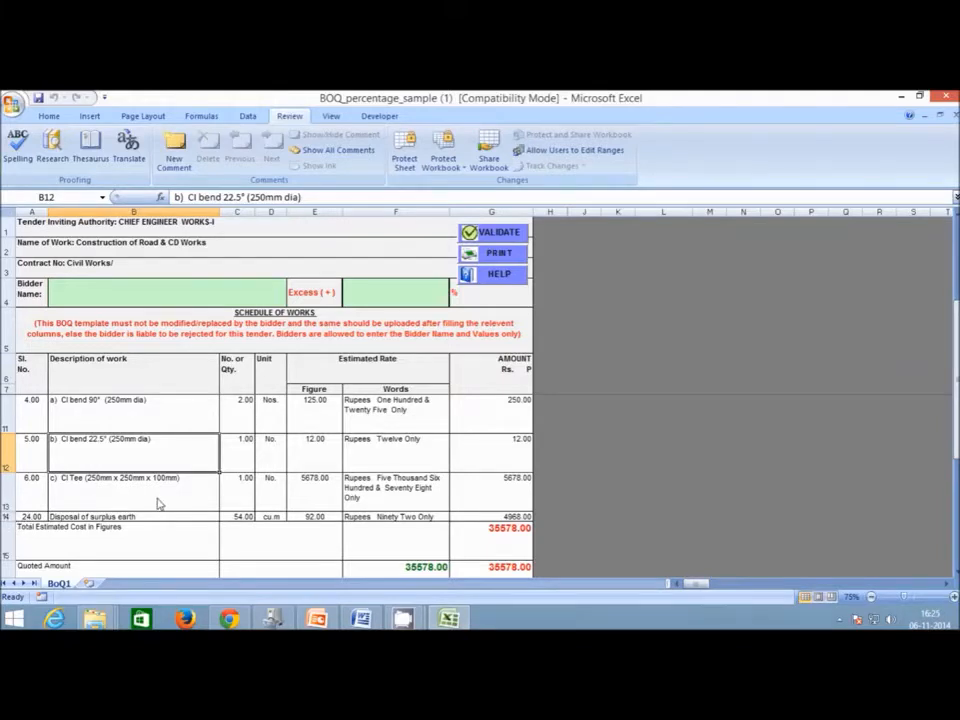
{"action": "scroll", "coordinate": [157, 503], "scroll_direction": "down", "scroll_amount": 1}
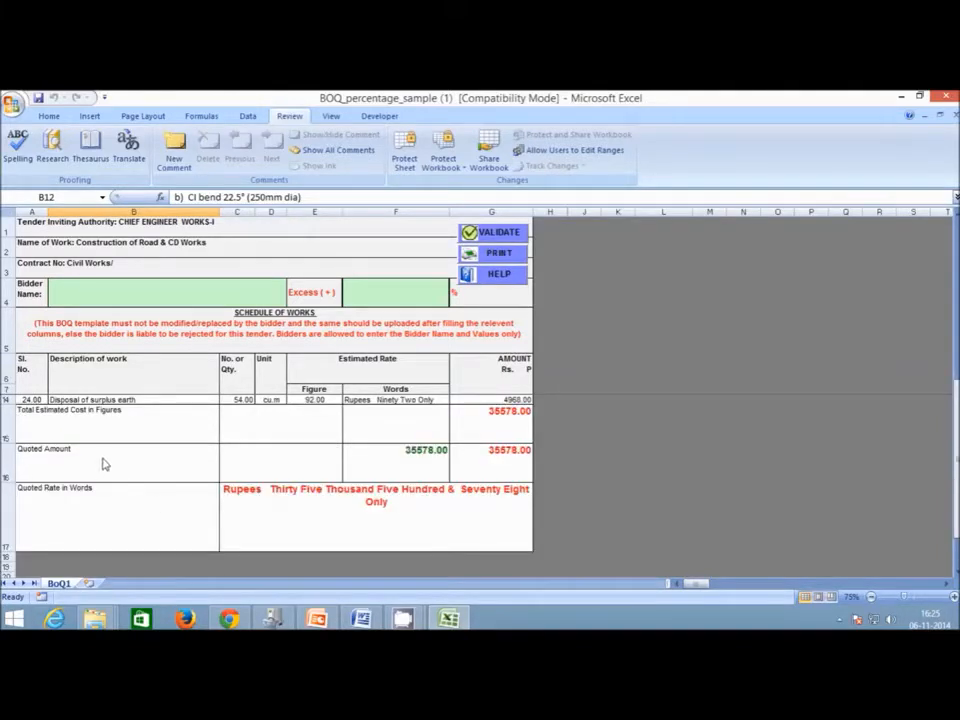
{"action": "scroll", "coordinate": [104, 463], "scroll_direction": "up", "scroll_amount": 2}
{"action": "left_click", "coordinate": [86, 428]}
{"action": "left_click", "coordinate": [35, 420]}
{"action": "left_click", "coordinate": [105, 419]}
{"action": "left_click", "coordinate": [234, 419]}
{"action": "left_click", "coordinate": [272, 419]}
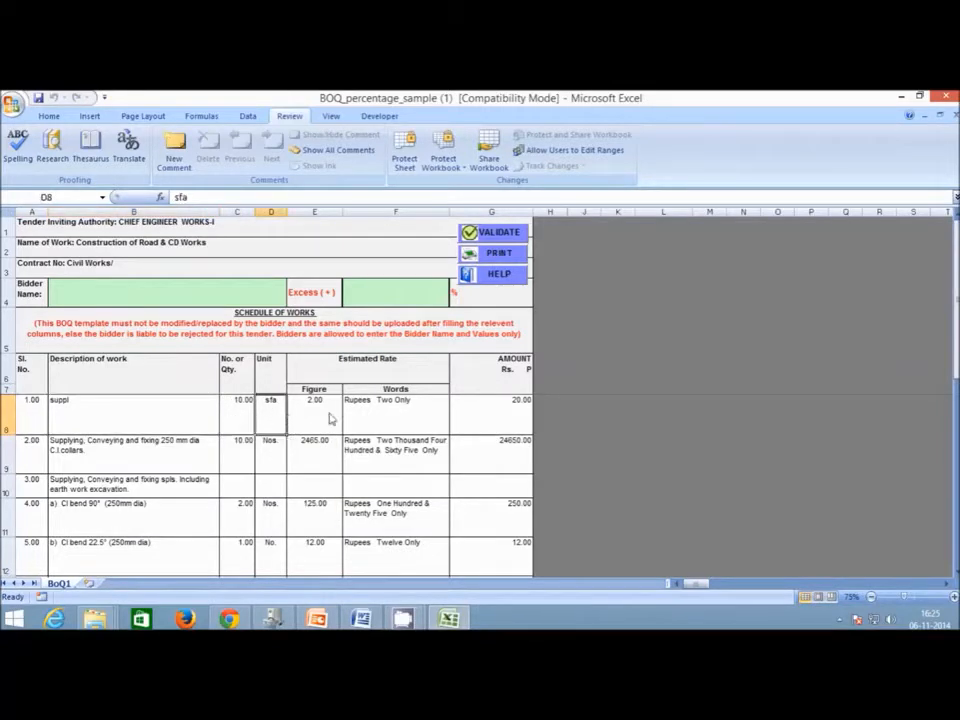
{"action": "left_click", "coordinate": [331, 419]}
{"action": "left_click_drag", "start_coordinate": [30, 412], "coordinate": [318, 422]}
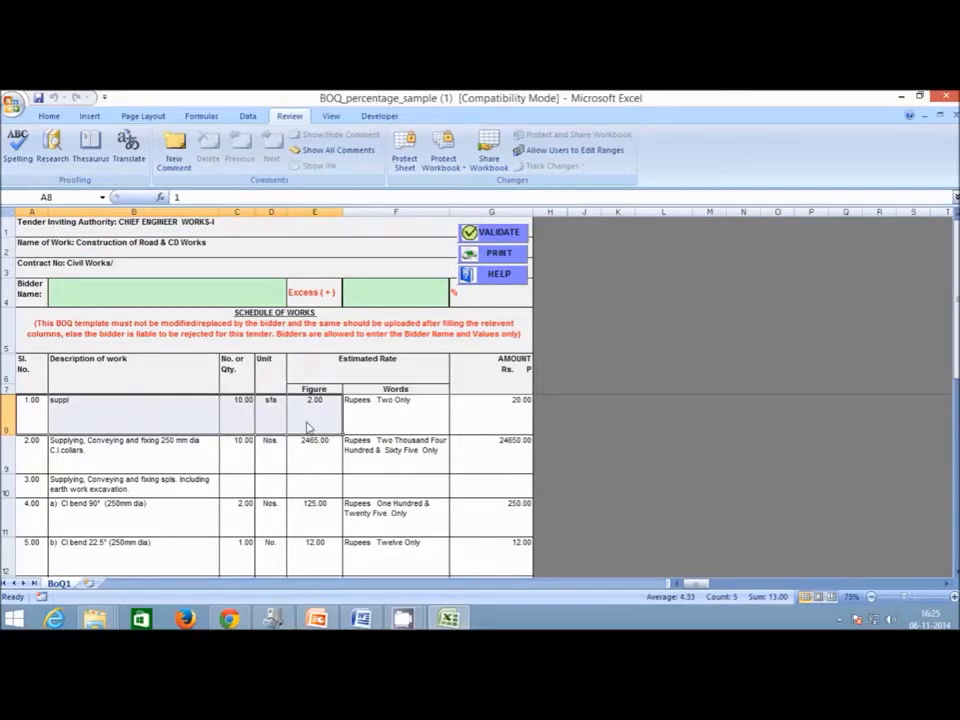
{"action": "left_click", "coordinate": [380, 416]}
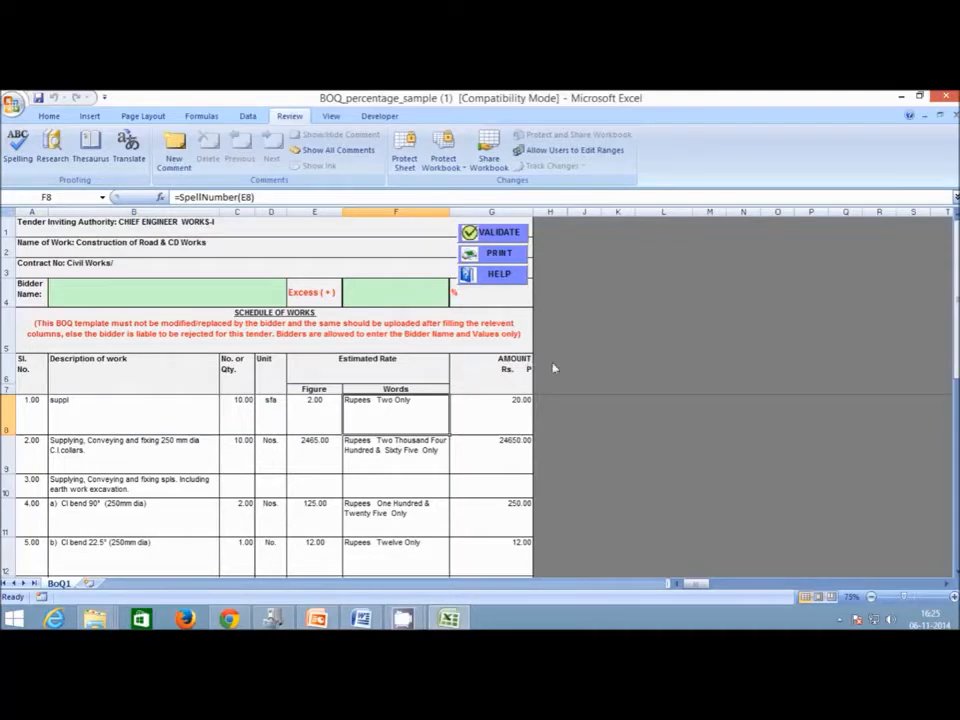
{"action": "left_click", "coordinate": [524, 428]}
{"action": "left_click", "coordinate": [427, 427]}
{"action": "left_click", "coordinate": [301, 200]}
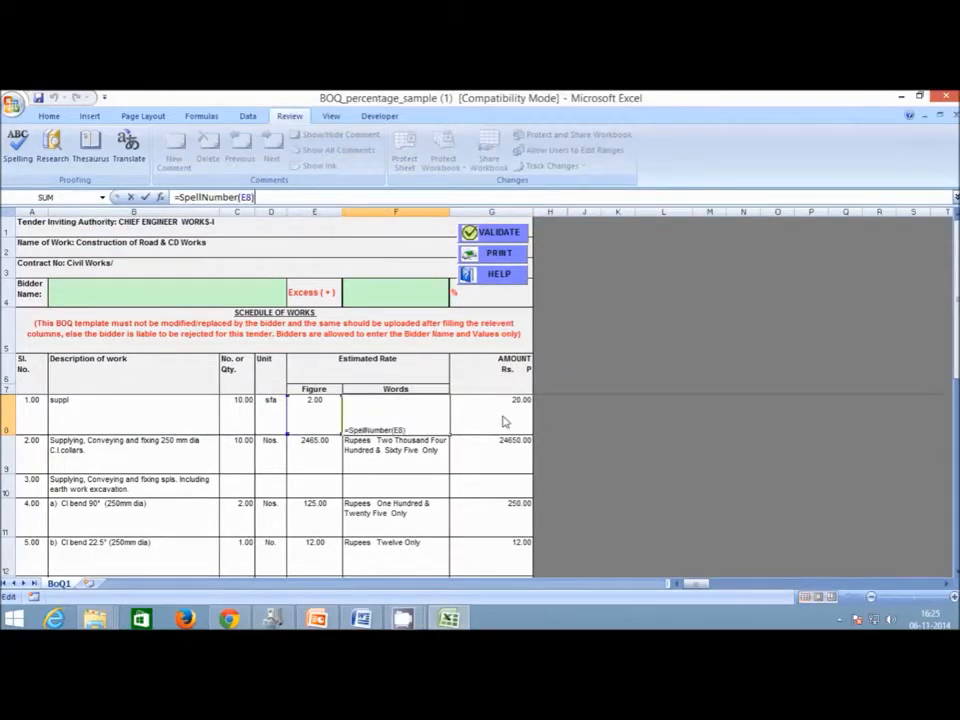
{"action": "left_click", "coordinate": [145, 197]}
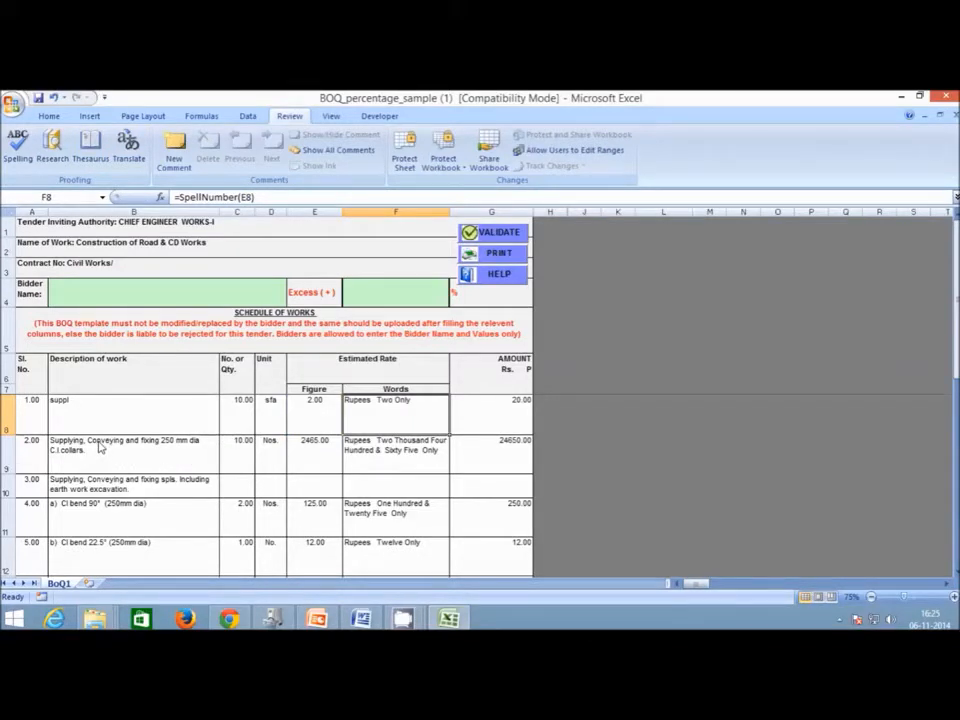
{"action": "scroll", "coordinate": [95, 450], "scroll_direction": "down", "scroll_amount": 3}
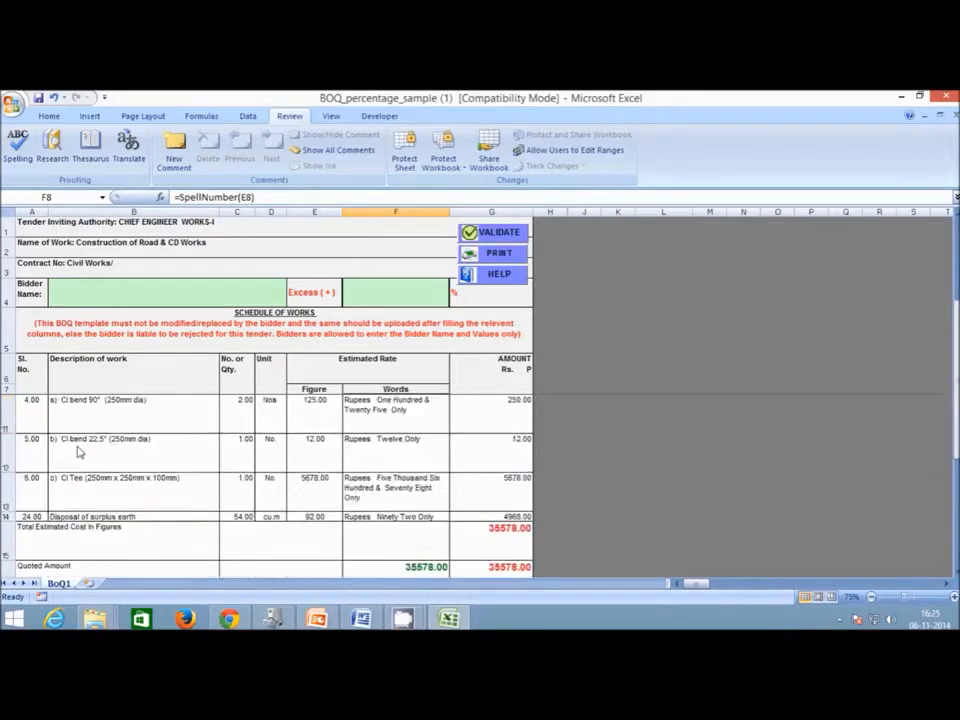
{"action": "scroll", "coordinate": [81, 452], "scroll_direction": "up", "scroll_amount": 2}
{"action": "scroll", "coordinate": [42, 503], "scroll_direction": "down", "scroll_amount": 1}
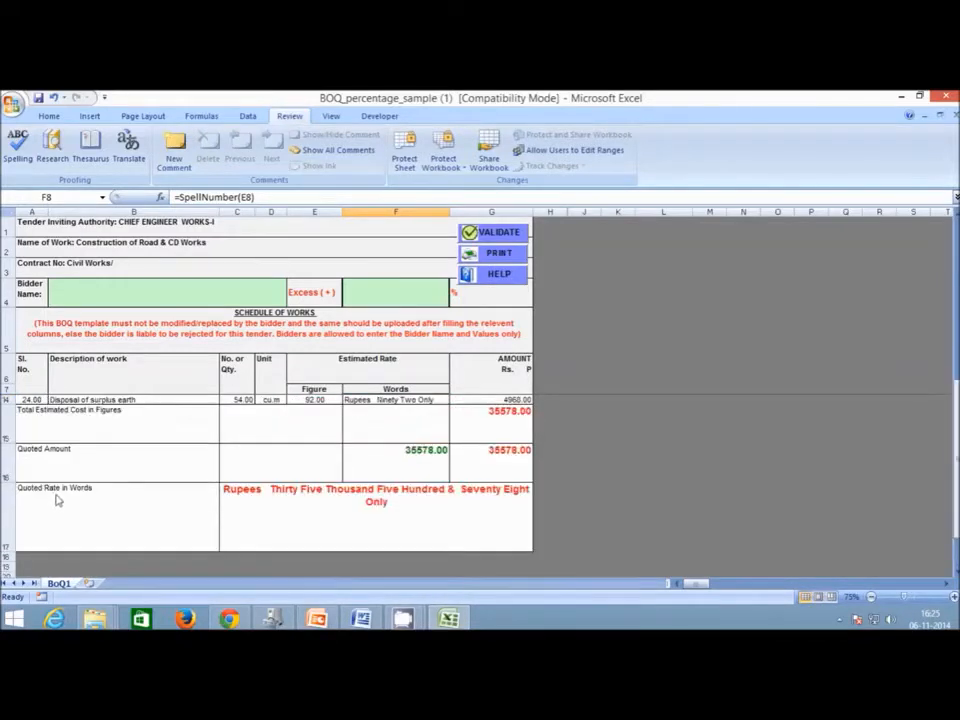
{"action": "scroll", "coordinate": [156, 459], "scroll_direction": "up", "scroll_amount": 2}
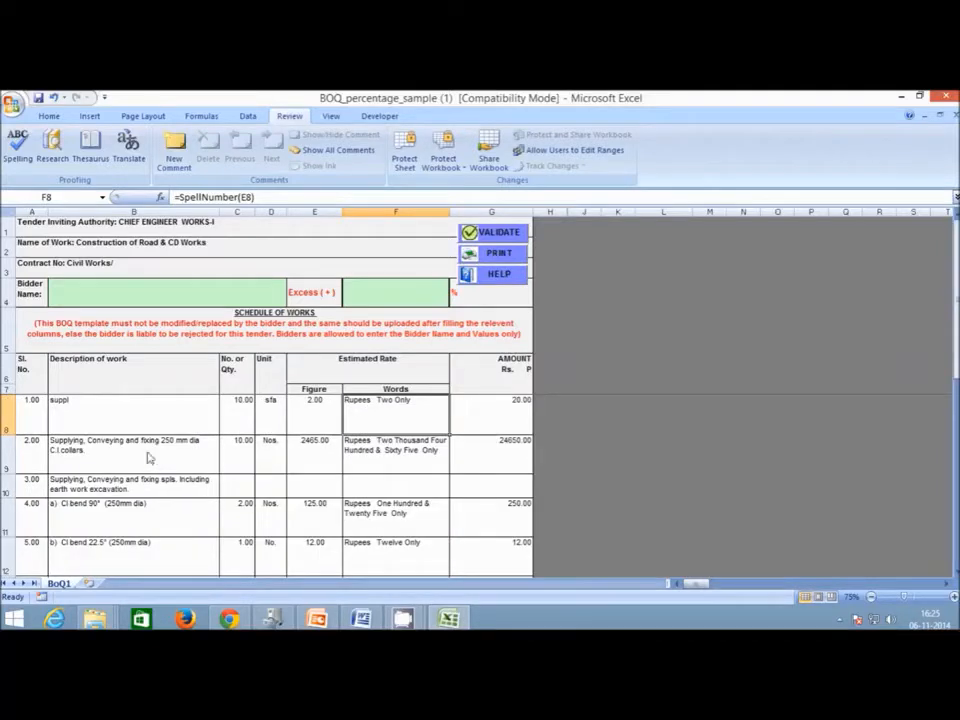
Change the Tender Inviting Authority in A1 to KSITM.
{"action": "double_click", "coordinate": [207, 228]}
{"action": "left_click_drag", "start_coordinate": [212, 222], "coordinate": [119, 223]}
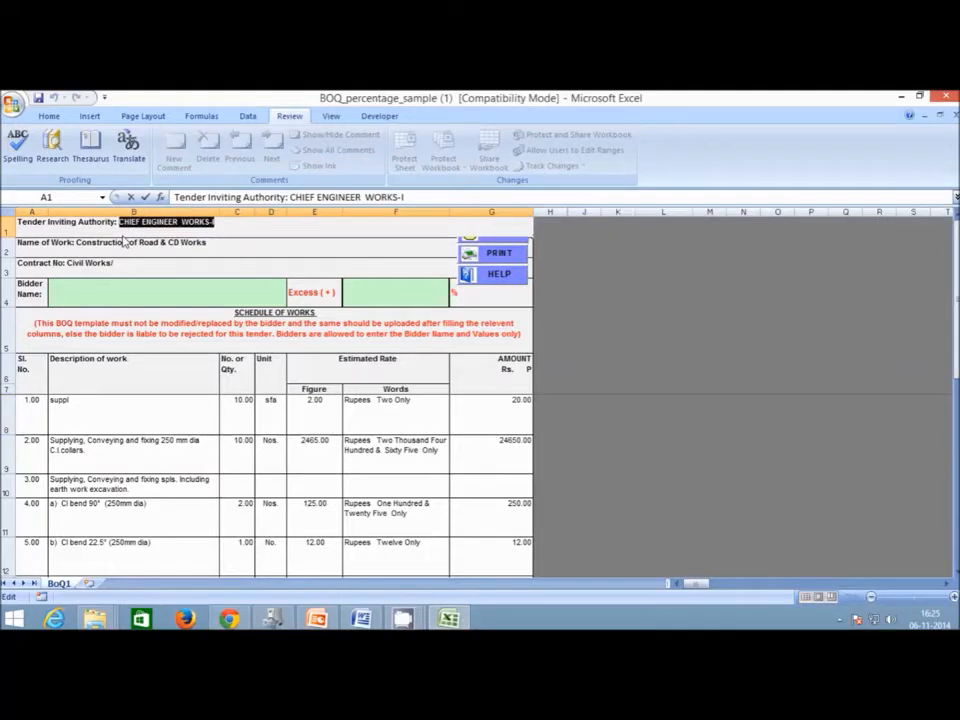
{"action": "type", "text": "KSITM"}
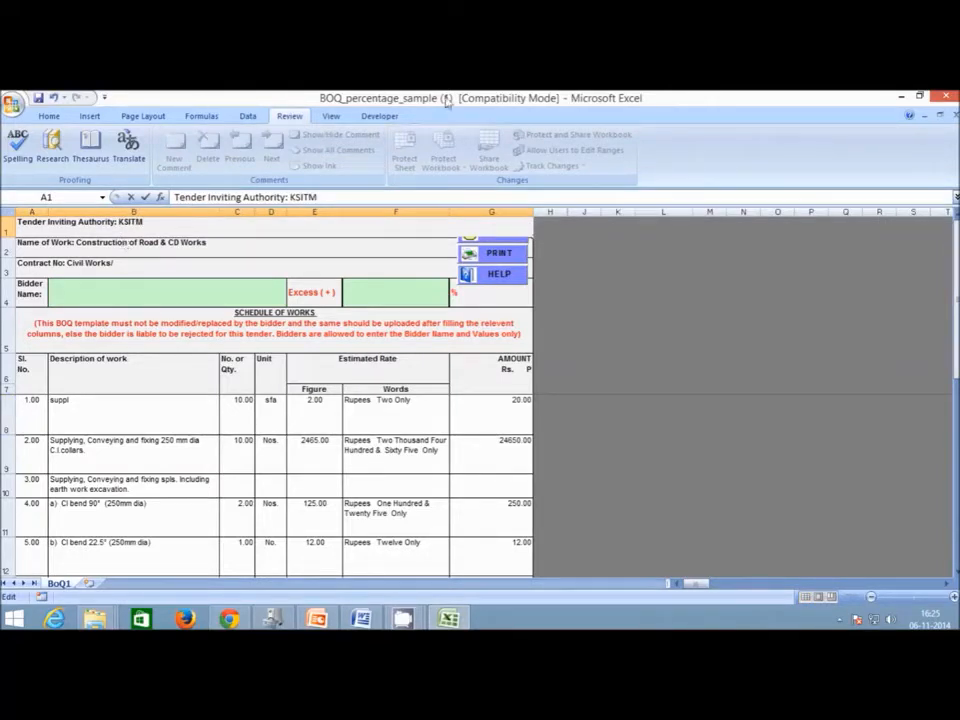
{"action": "key", "text": "Return"}
Change the Name of Work in A2 to Construction of Road.
{"action": "double_click", "coordinate": [211, 255]}
{"action": "left_click_drag", "start_coordinate": [196, 247], "coordinate": [164, 246]}
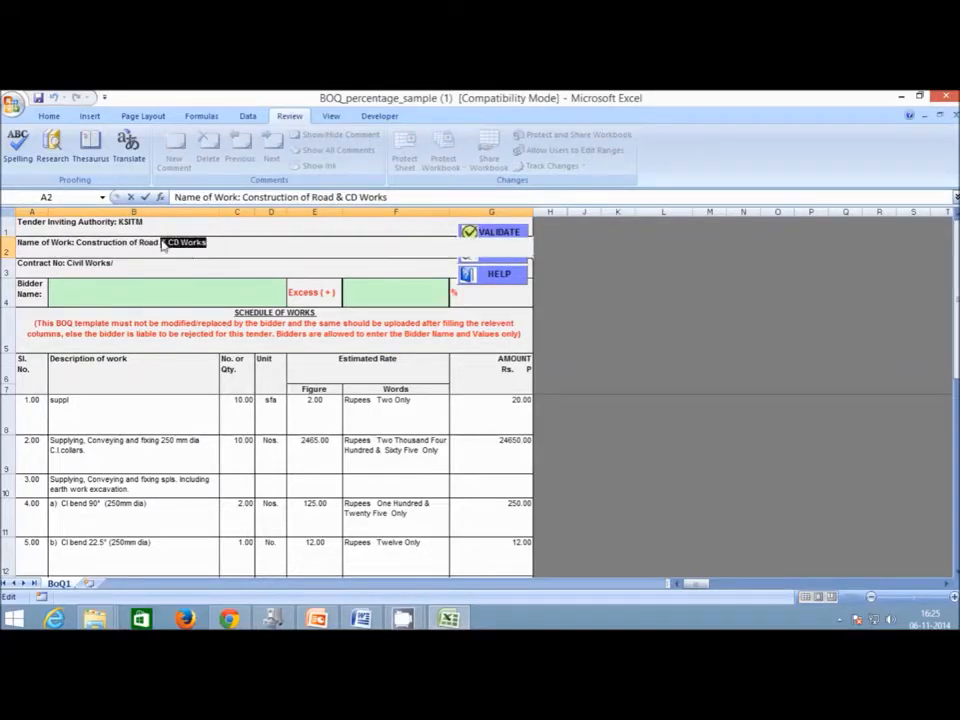
{"action": "type", "text": "Road"}
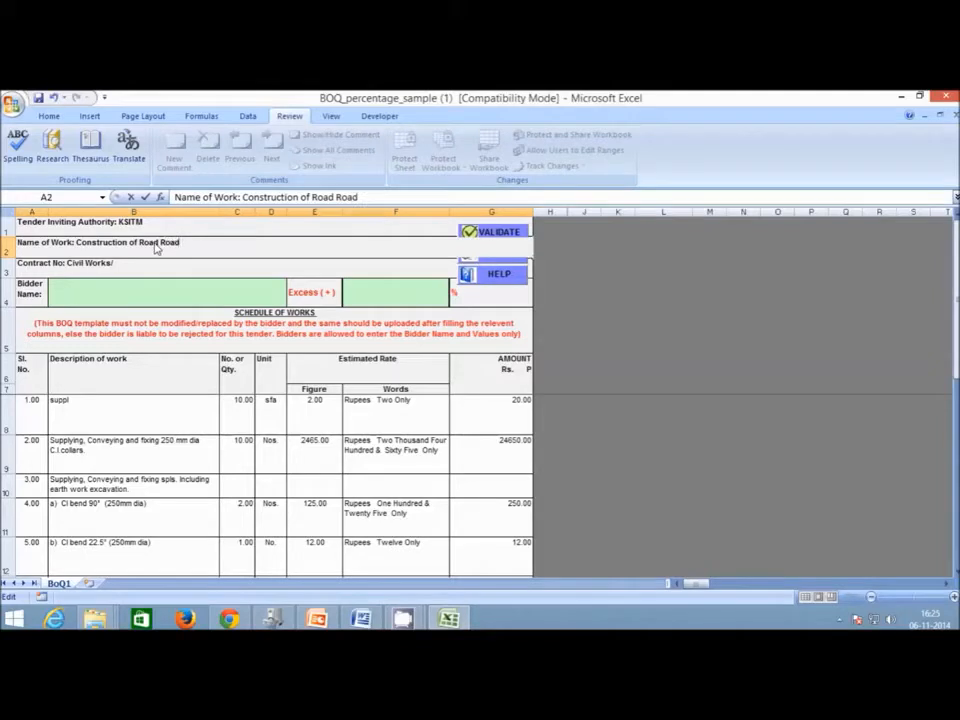
{"action": "key", "text": "BackSpace"}
{"action": "key", "text": "BackSpace"}
{"action": "key", "text": "BackSpace"}
{"action": "left_click", "coordinate": [120, 268]}
Set the Contract No in A3 to TEST/WORK/2014-15.
{"action": "double_click", "coordinate": [115, 264]}
{"action": "left_click_drag", "start_coordinate": [115, 264], "coordinate": [66, 266]}
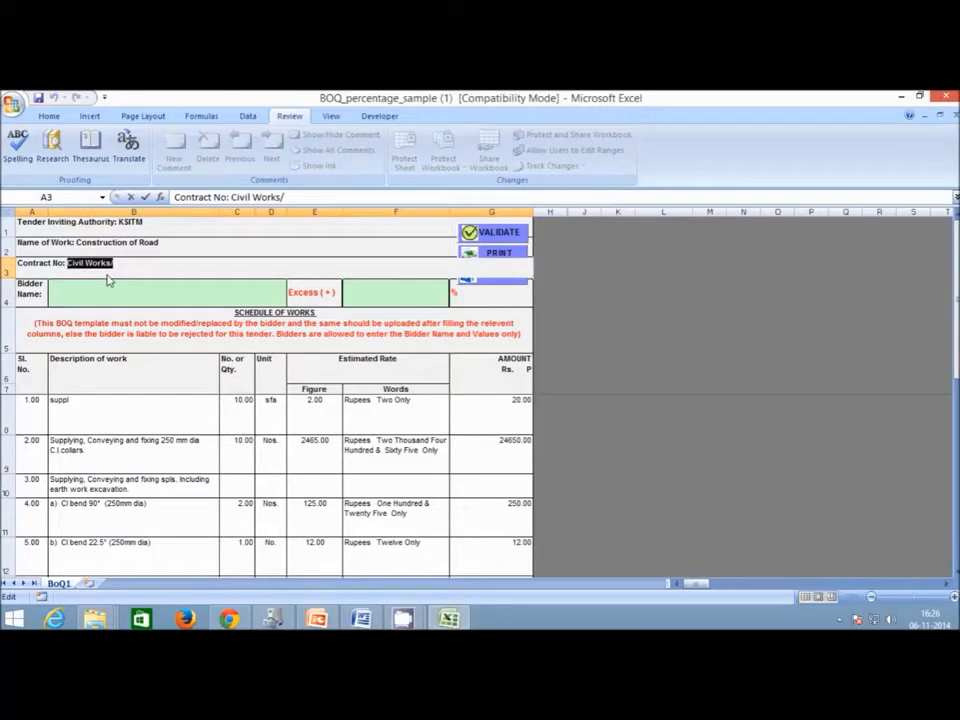
{"action": "type", "text": "J5"}
{"action": "type", "text": "WO"}
{"action": "type", "text": "RK/20"}
{"action": "type", "text": "14-15"}
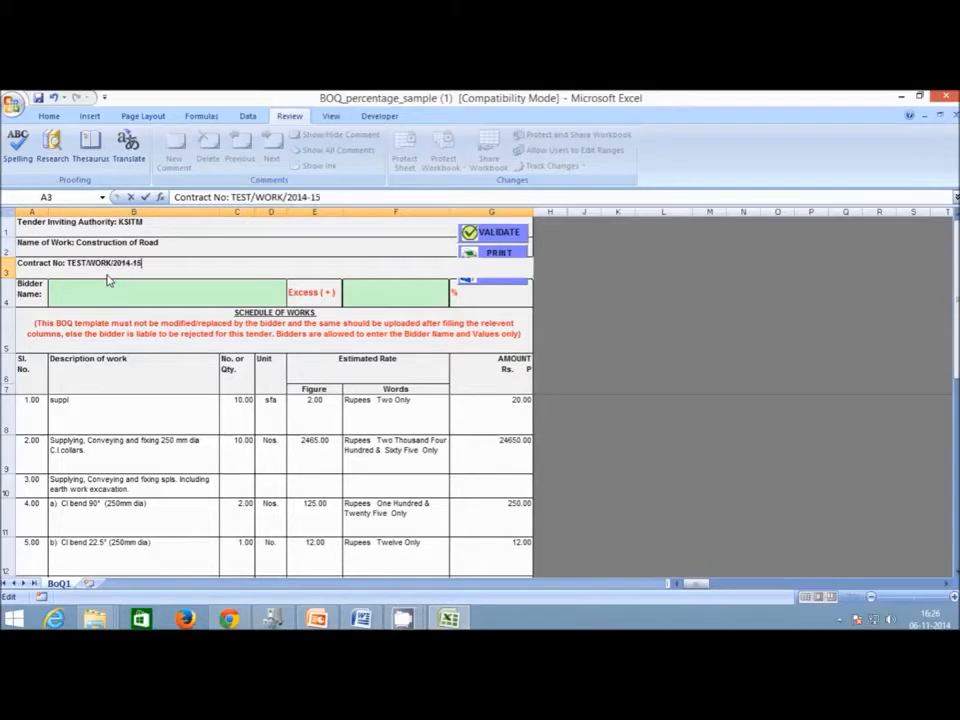
{"action": "left_click", "coordinate": [33, 233]}
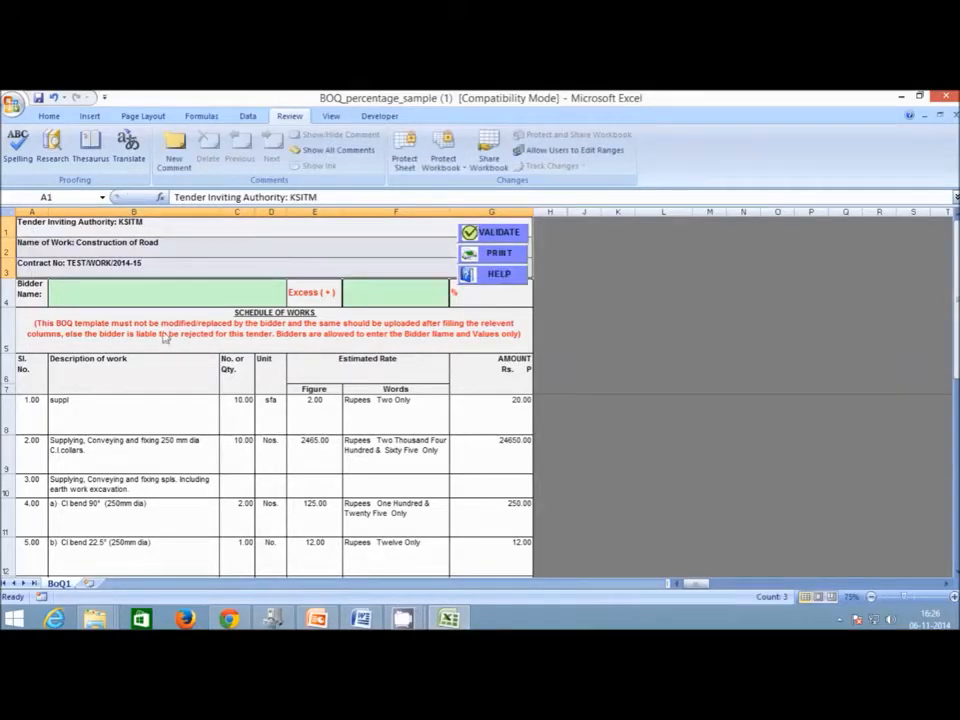
Enter item 1 as Earth Escavation with quantity 1536.
{"action": "left_click", "coordinate": [24, 370]}
{"action": "left_click", "coordinate": [22, 418]}
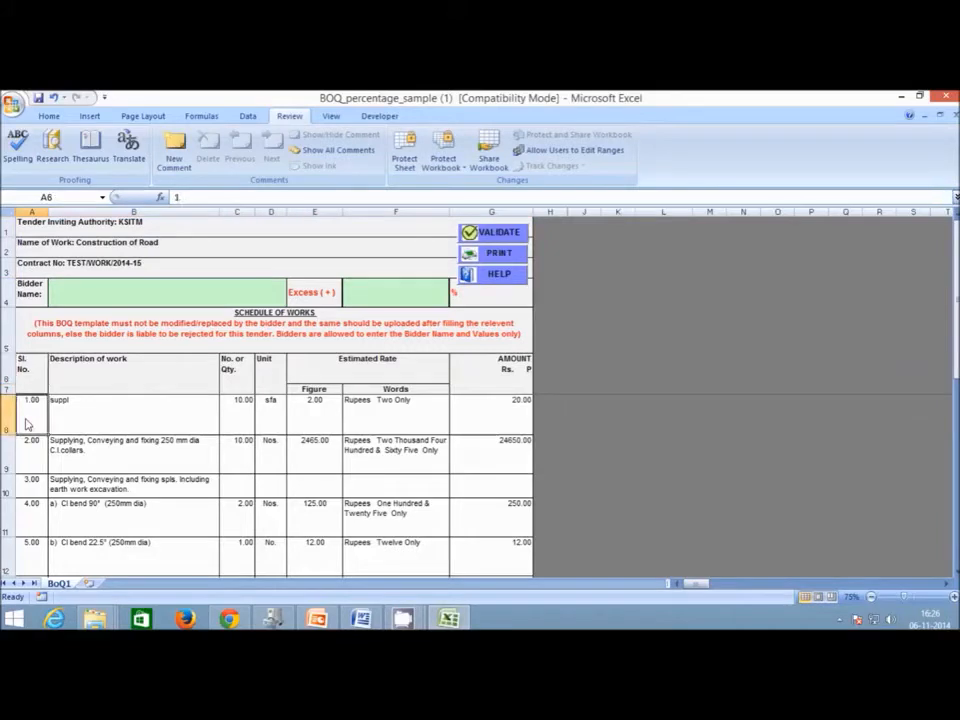
{"action": "left_click", "coordinate": [133, 420]}
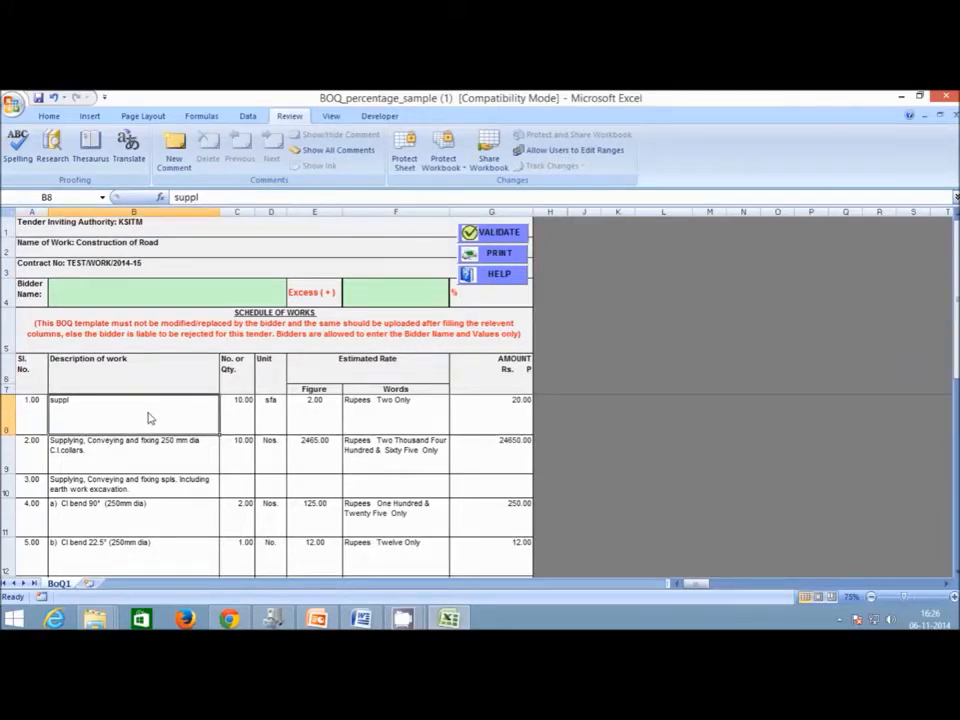
{"action": "type", "text": "Earth Escavation"}
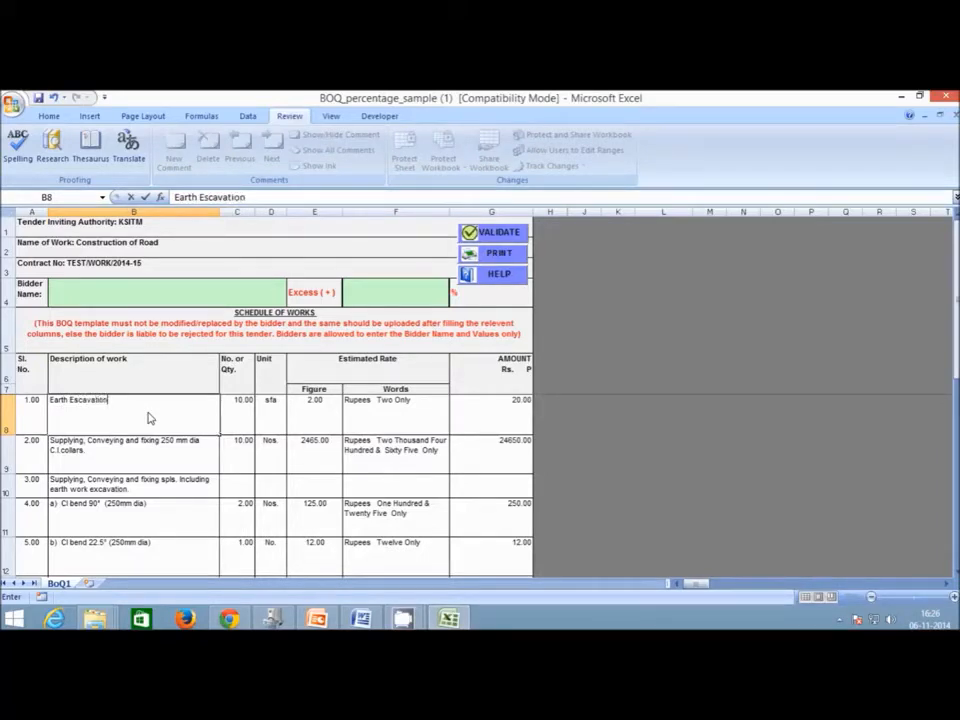
{"action": "left_click", "coordinate": [229, 424]}
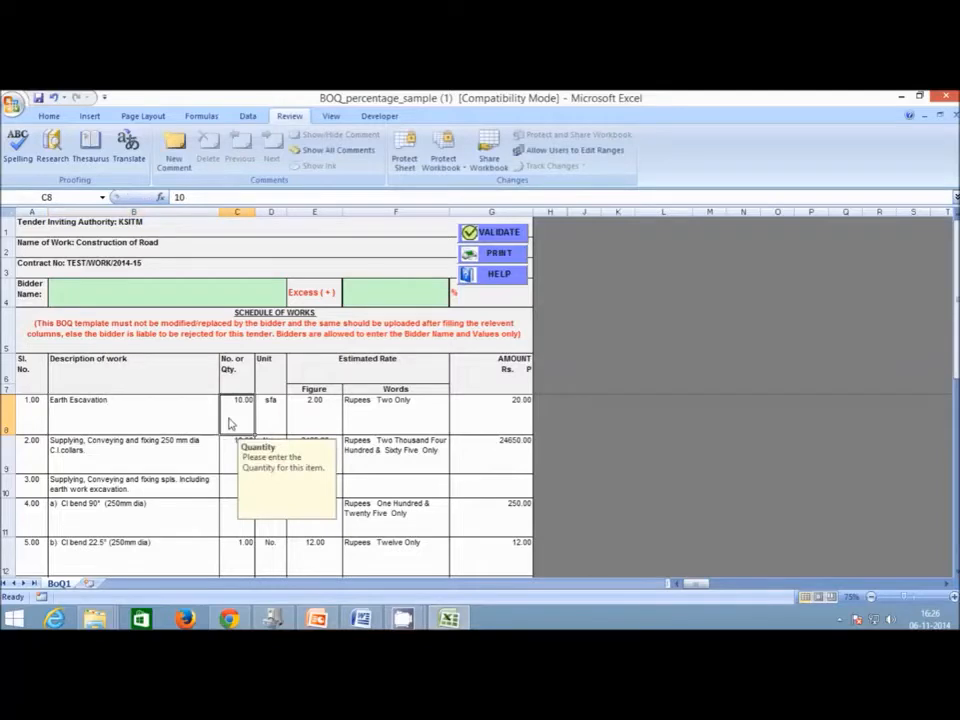
{"action": "type", "text": "1536"}
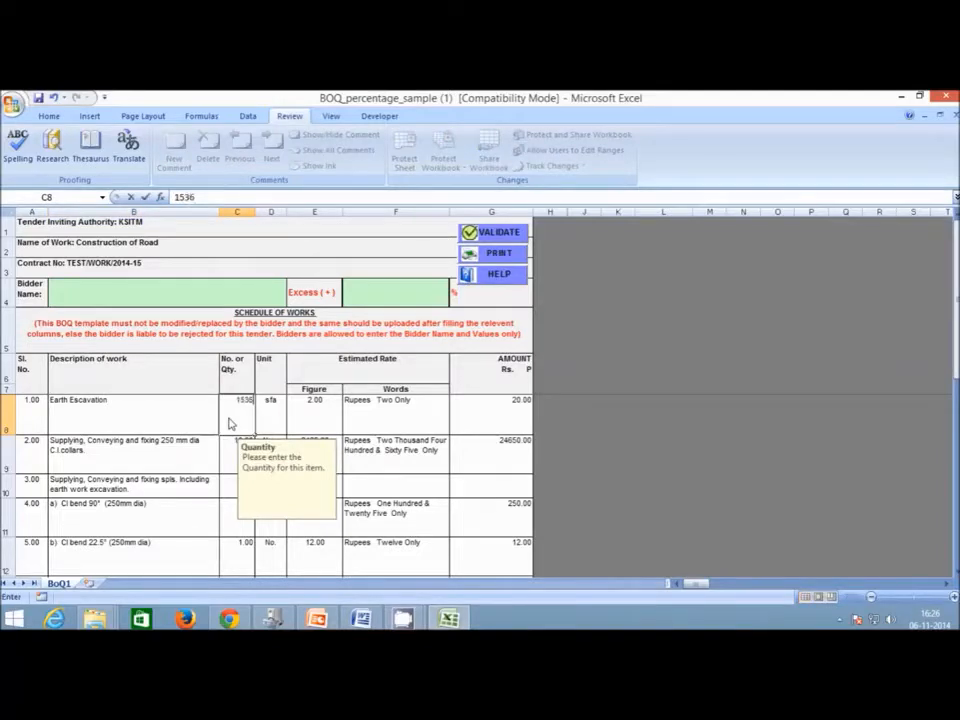
{"action": "key", "text": "Tab"}
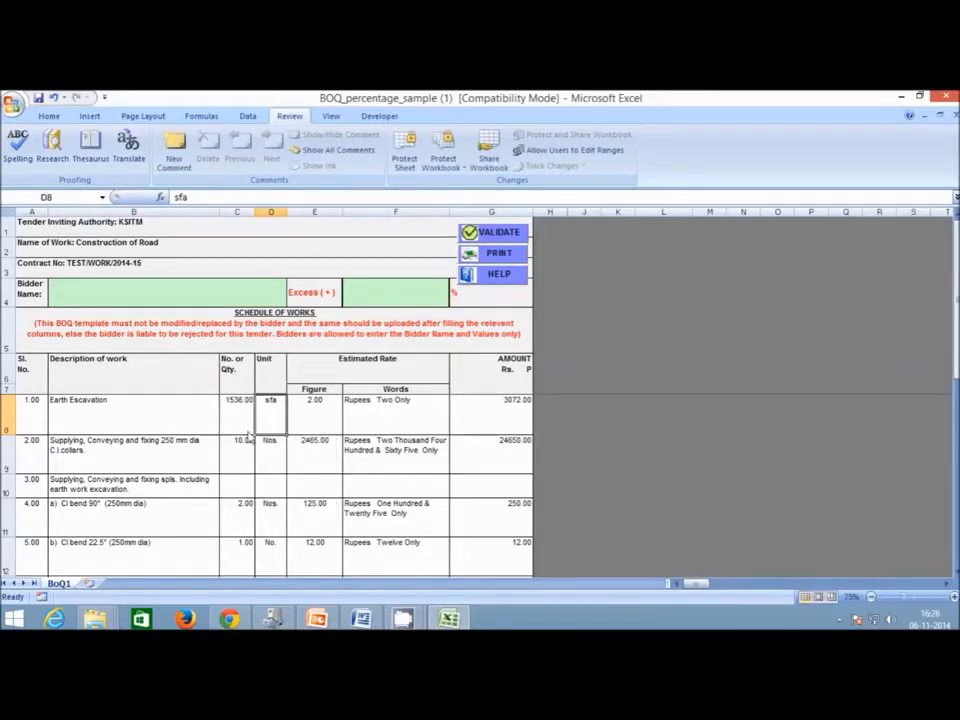
Give item 1 unit m2 and rate 1435, and item 2 PCC 1:3:5, 1456, unit 10 m2.
{"action": "type", "text": "m"}
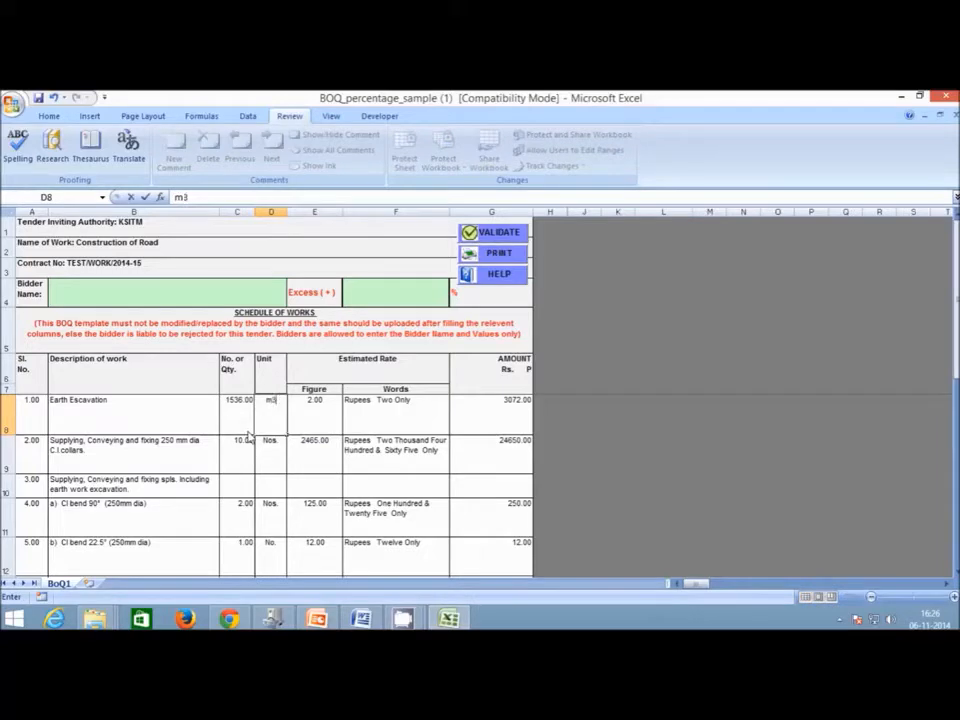
{"action": "type", "text": "2"}
{"action": "key", "text": "Tab"}
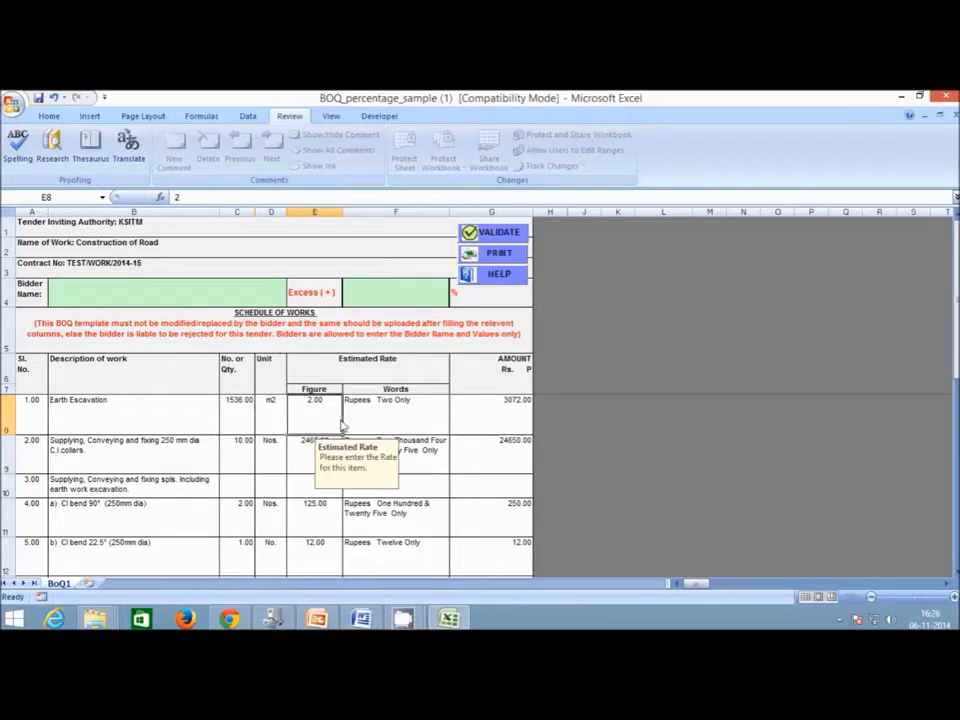
{"action": "type", "text": "4561"}
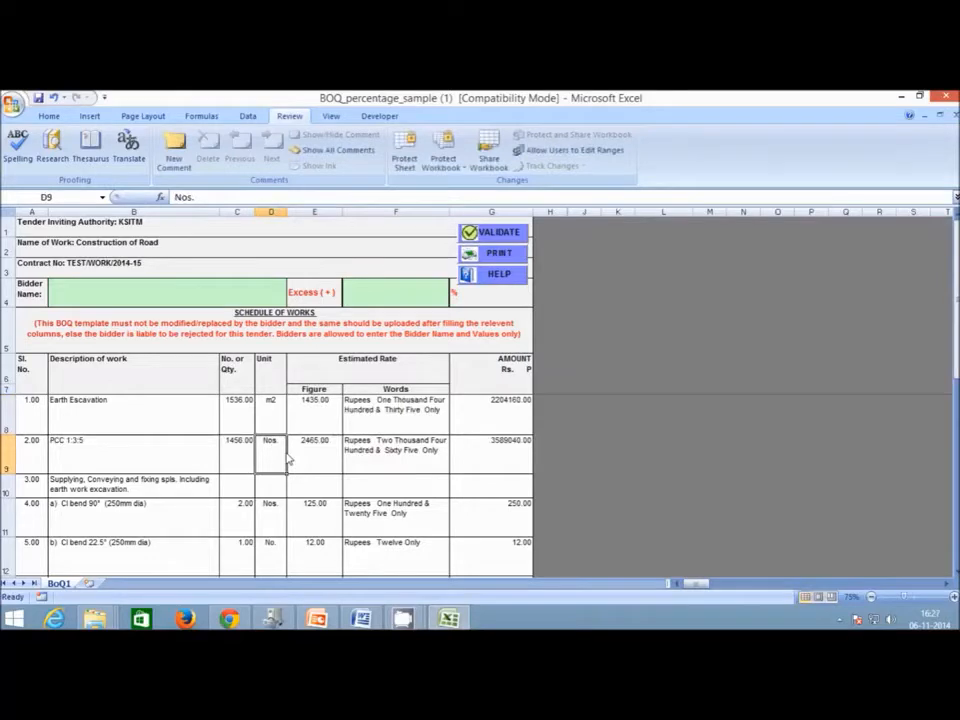
{"action": "type", "text": "10 m2"}
{"action": "key", "text": "Tab"}
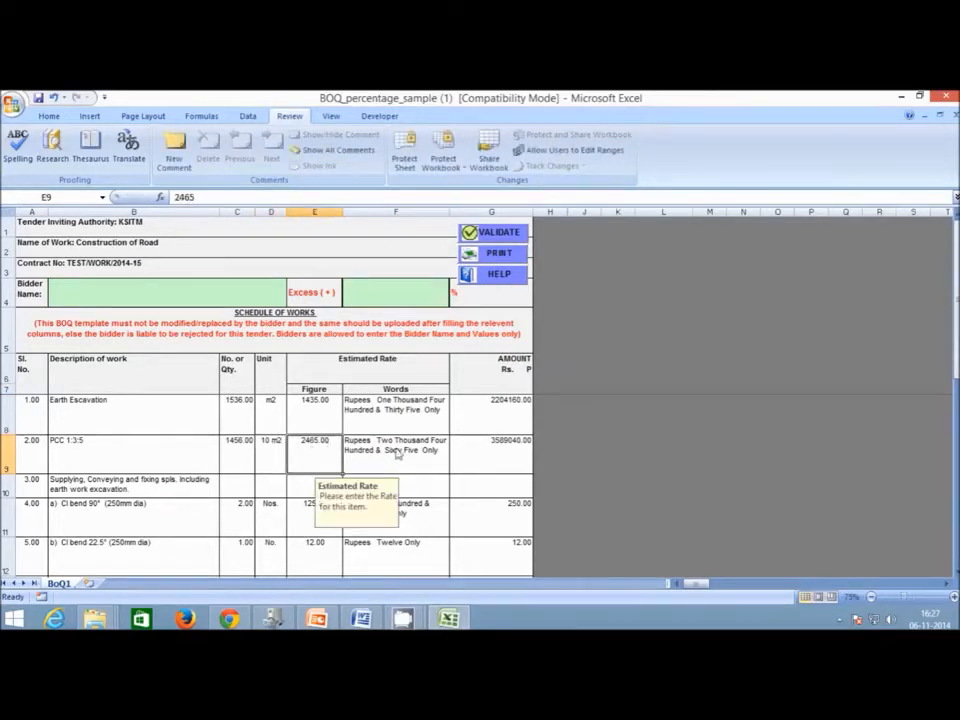
Change the G9 amount formula to =C9*E9/10 so it shows 358904.00.
{"action": "left_click", "coordinate": [493, 462]}
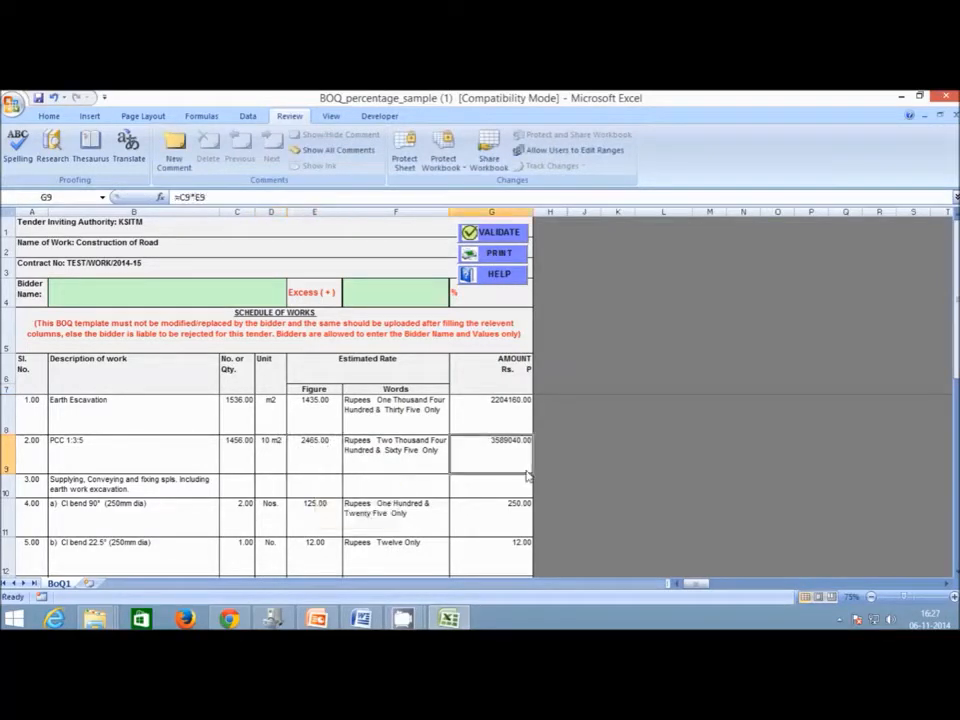
{"action": "left_click", "coordinate": [230, 199]}
{"action": "type", "text": "/10"}
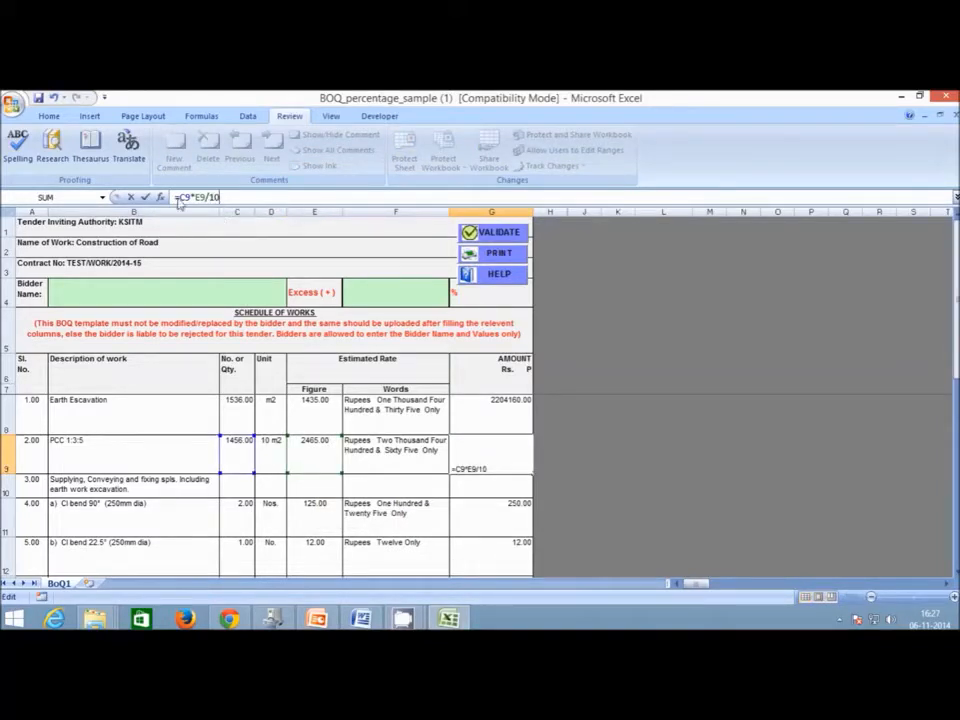
{"action": "left_click", "coordinate": [145, 197]}
Check the F9 rate-in-words formula and the B10 Supplying description, then move down a row.
{"action": "left_click", "coordinate": [378, 449]}
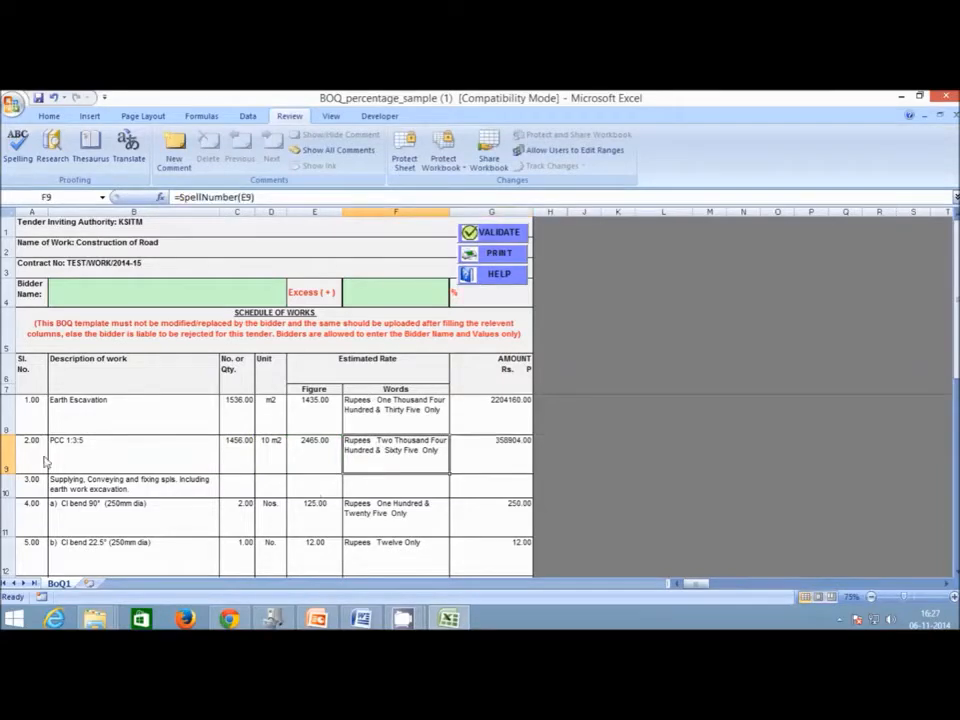
{"action": "left_click", "coordinate": [110, 484]}
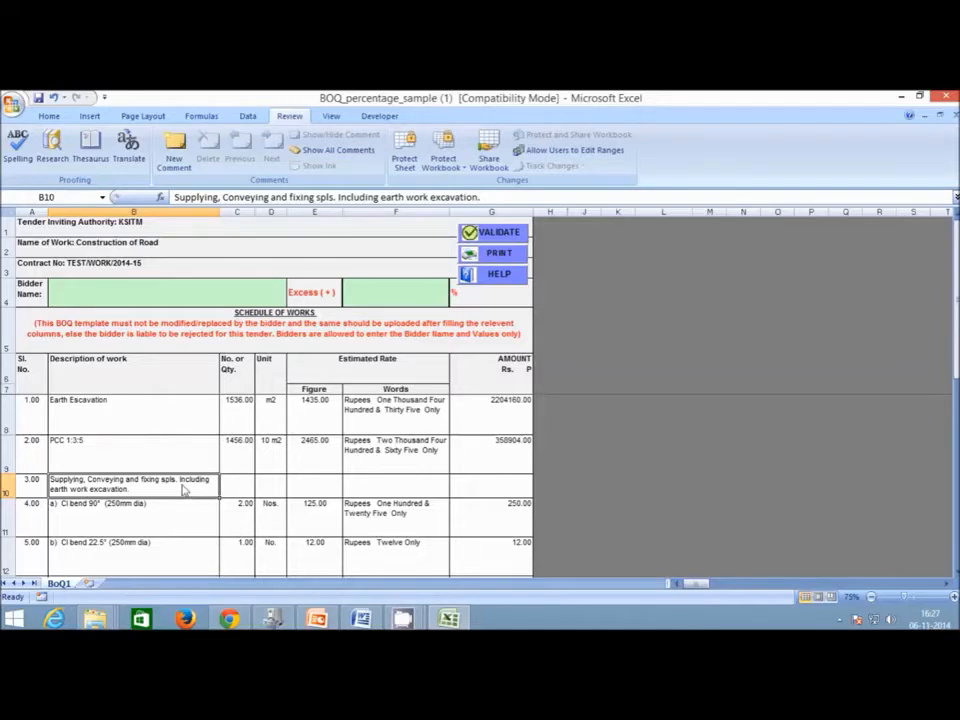
{"action": "scroll", "coordinate": [57, 485], "scroll_direction": "down", "scroll_amount": 1}
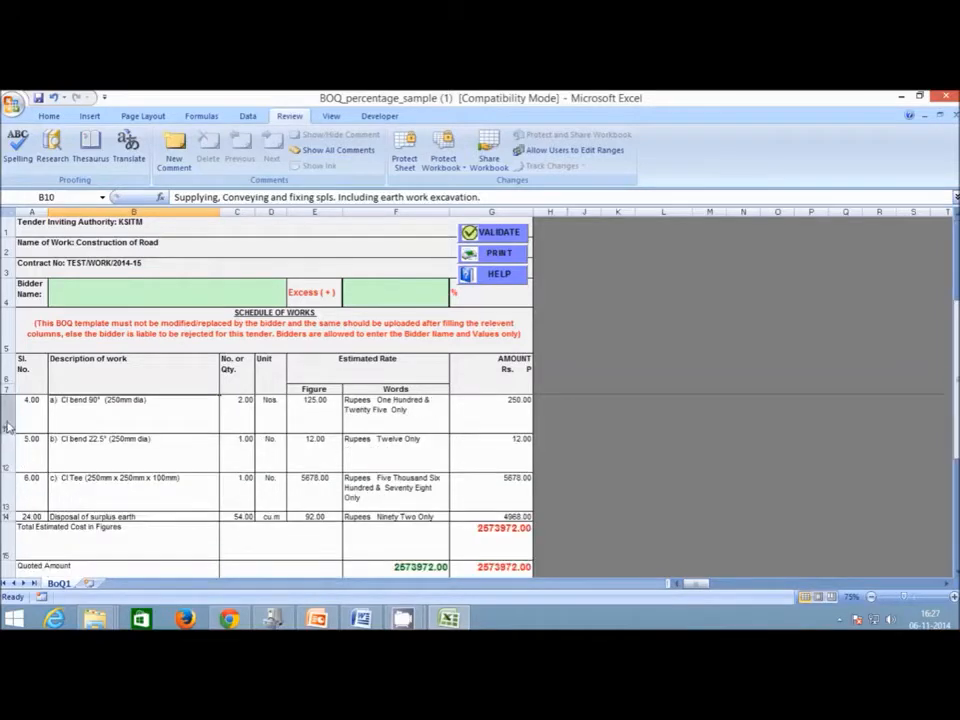
{"action": "scroll", "coordinate": [8, 515], "scroll_direction": "up", "scroll_amount": 1}
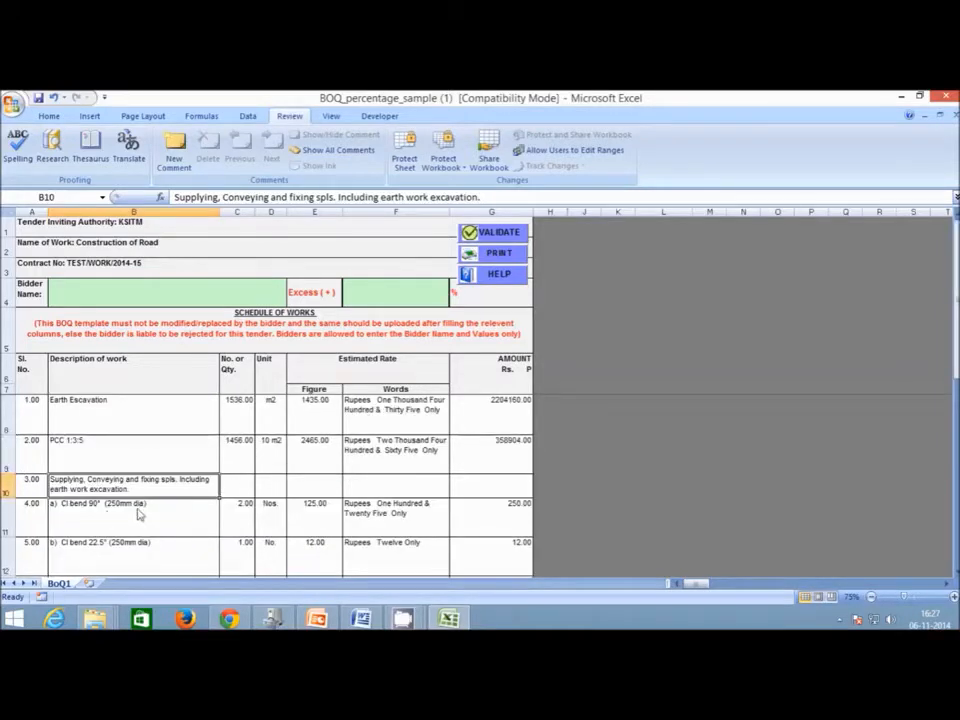
{"action": "key", "text": "Down"}
Delete BOQ rows 10–14 so only items 1.00 and 2.00 remain, totalling 2563064.00.
{"action": "left_click_drag", "start_coordinate": [3, 490], "coordinate": [16, 541]}
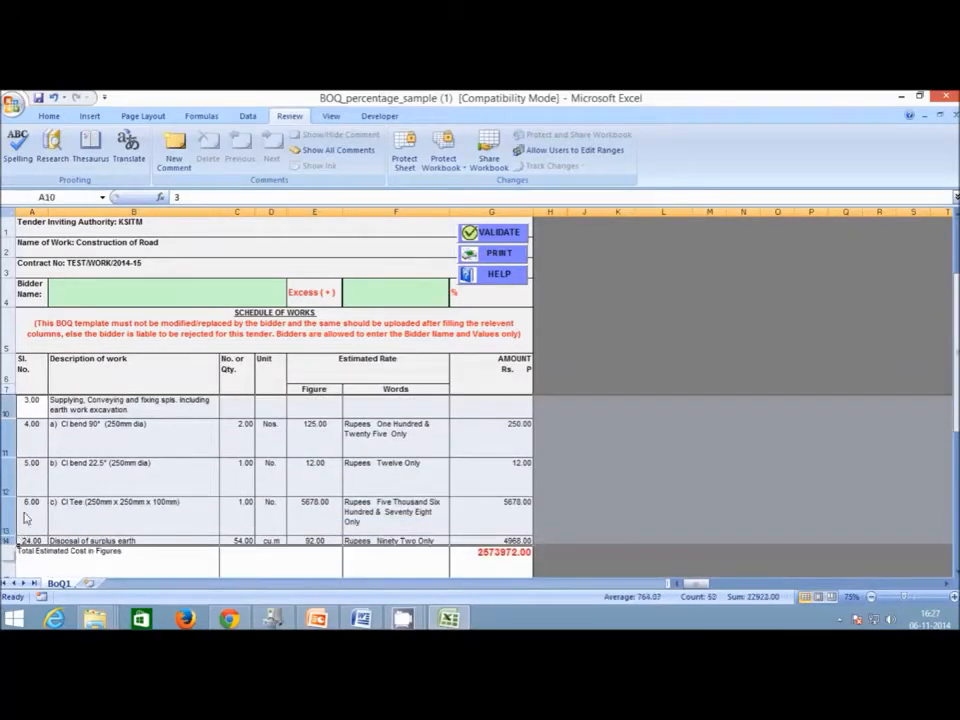
{"action": "right_click", "coordinate": [12, 480]}
{"action": "left_click", "coordinate": [60, 380]}
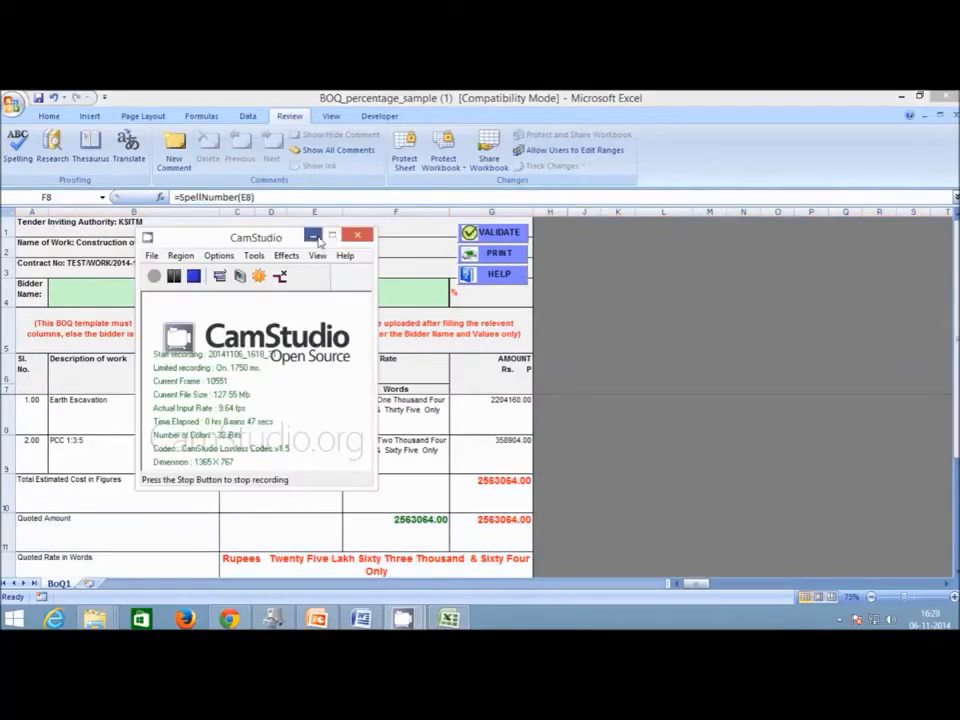
{"action": "left_click", "coordinate": [315, 234]}
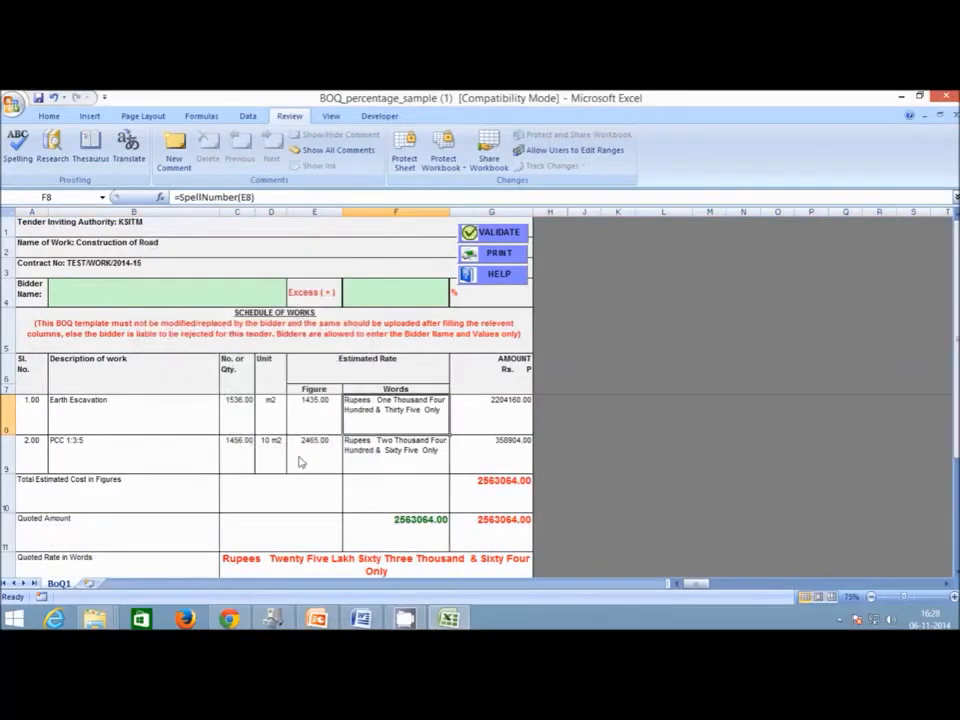
{"action": "left_click", "coordinate": [518, 236]}
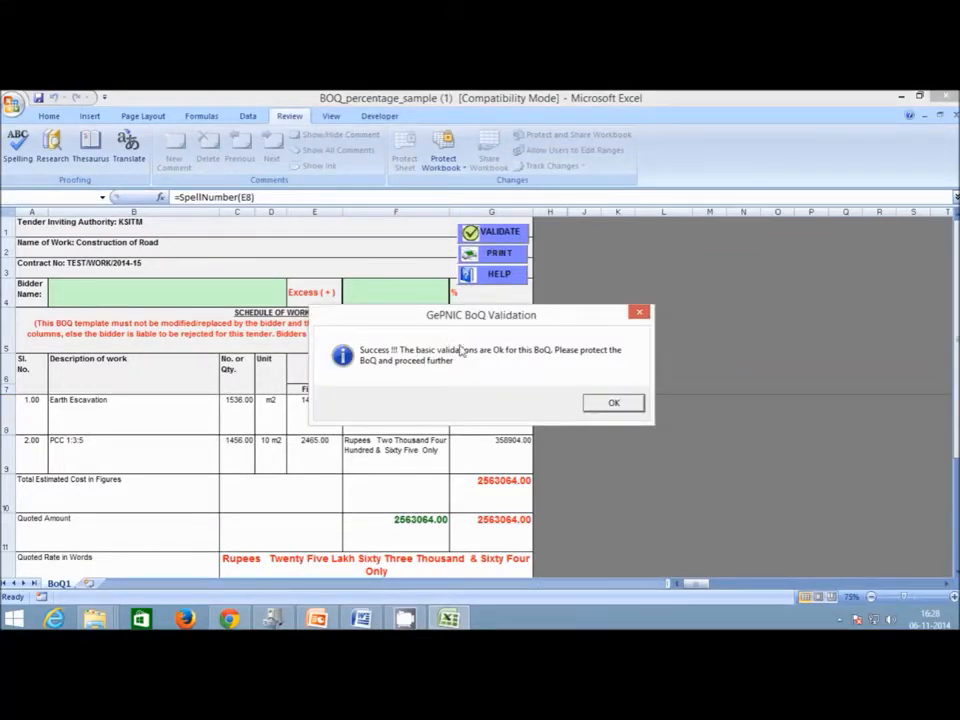
{"action": "left_click", "coordinate": [612, 404]}
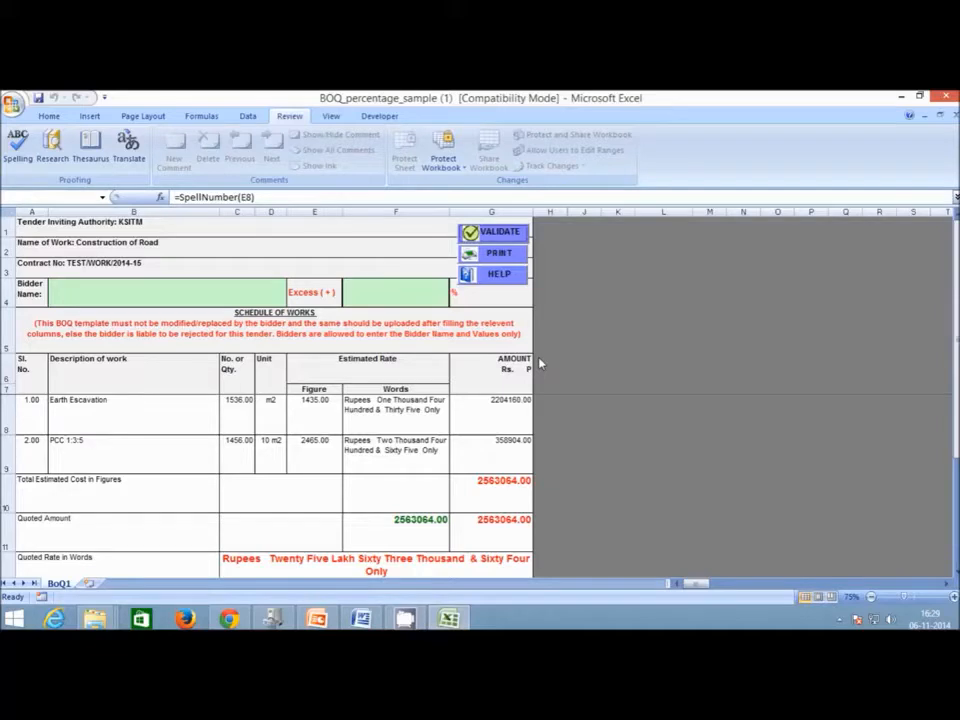
{"action": "left_click", "coordinate": [491, 235]}
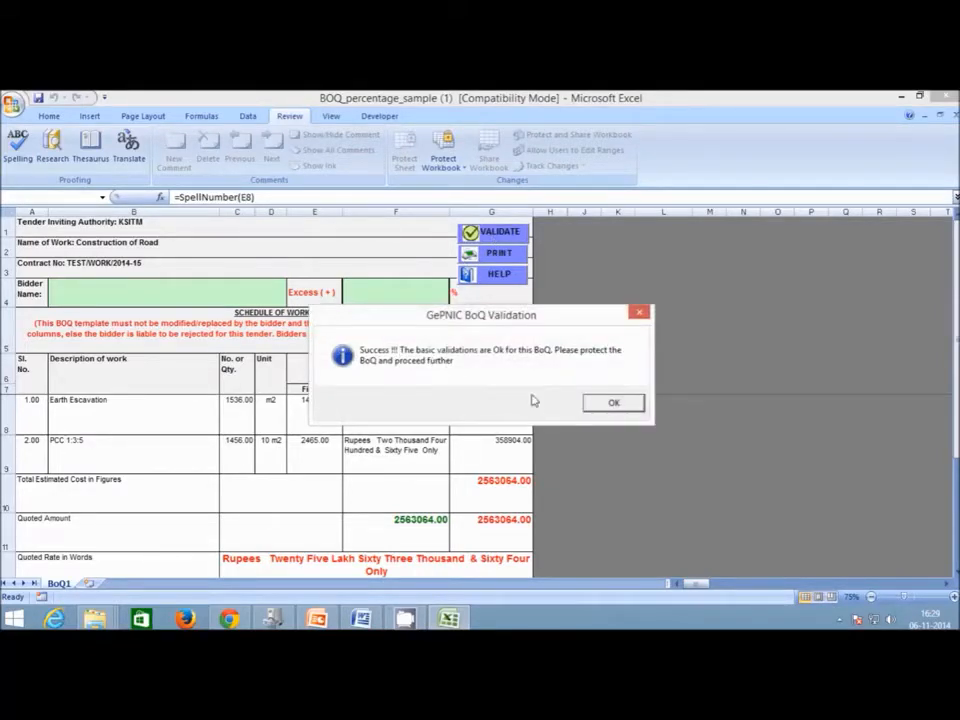
{"action": "left_click", "coordinate": [605, 404]}
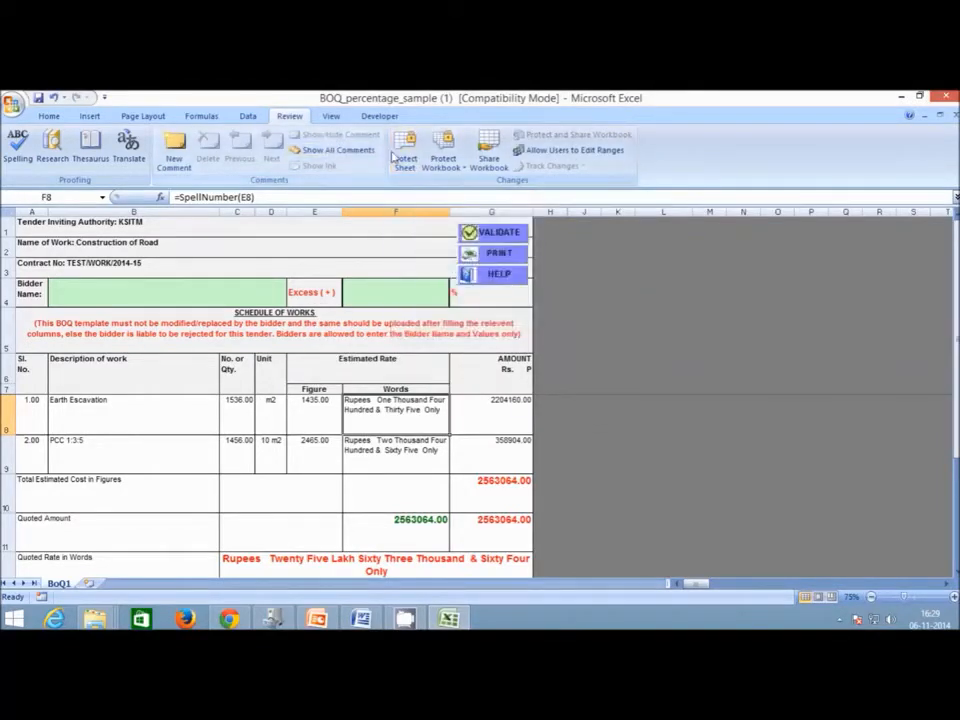
Protect the BoQ1 sheet with a password, confirming it a second time.
{"action": "left_click", "coordinate": [404, 157]}
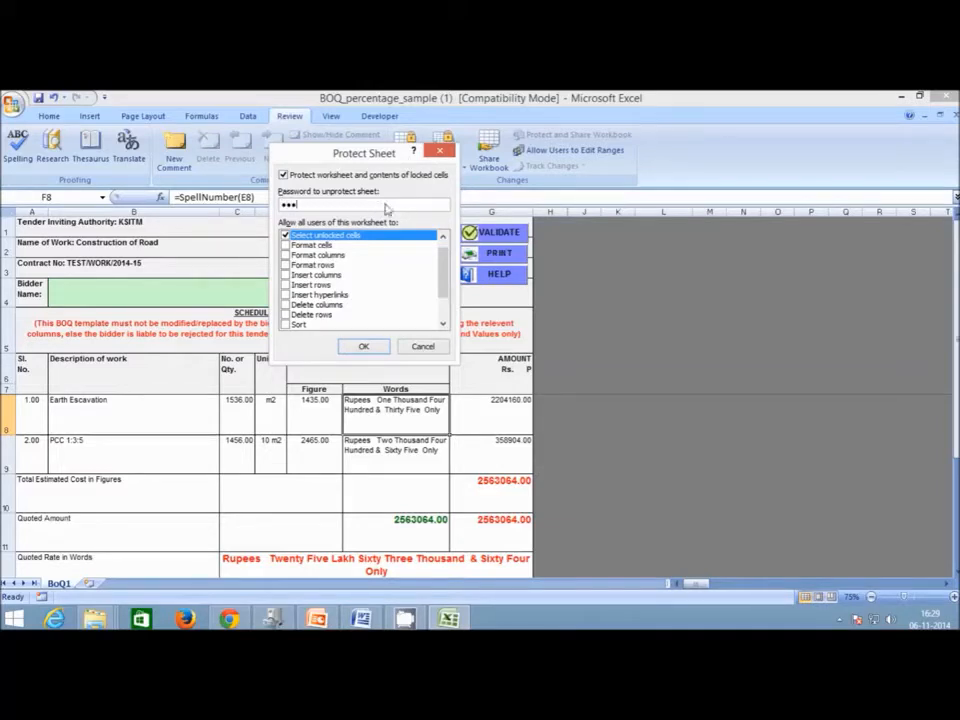
{"action": "left_click", "coordinate": [376, 349]}
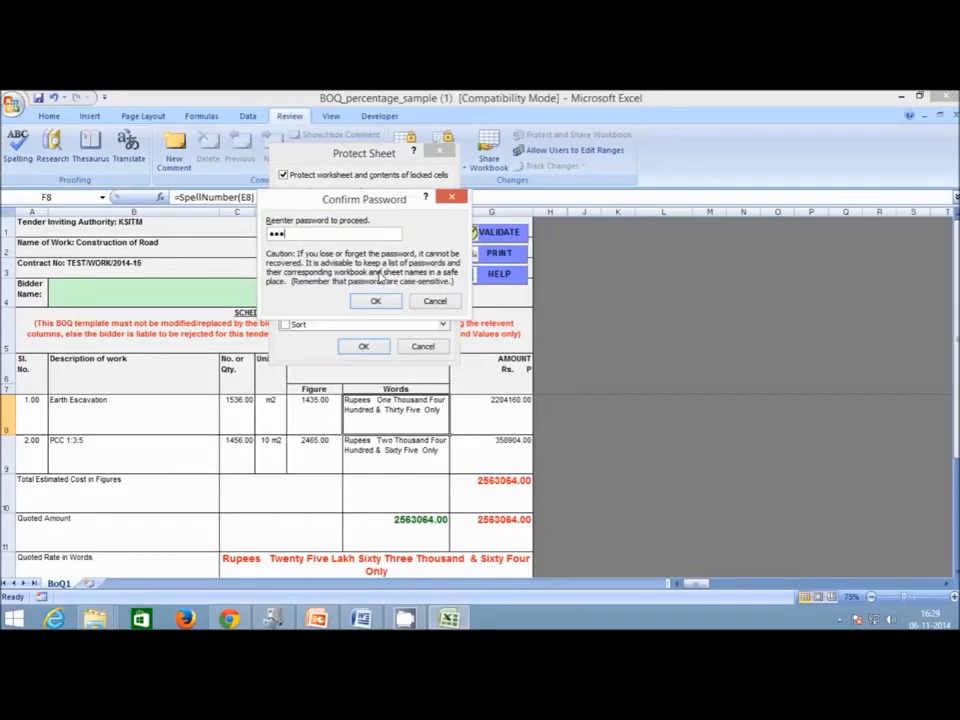
{"action": "left_click", "coordinate": [375, 301]}
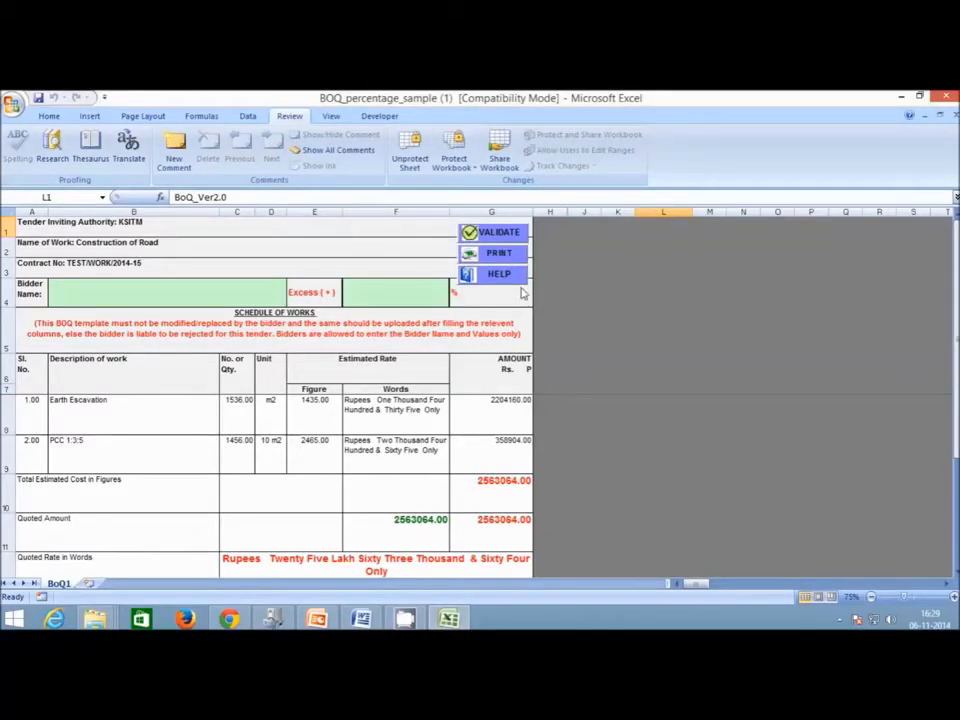
Save the workbook as 'BOQ' (Excel 97-2003) inside Desktop\eTender.
{"action": "left_click", "coordinate": [10, 101]}
{"action": "left_click", "coordinate": [20, 222]}
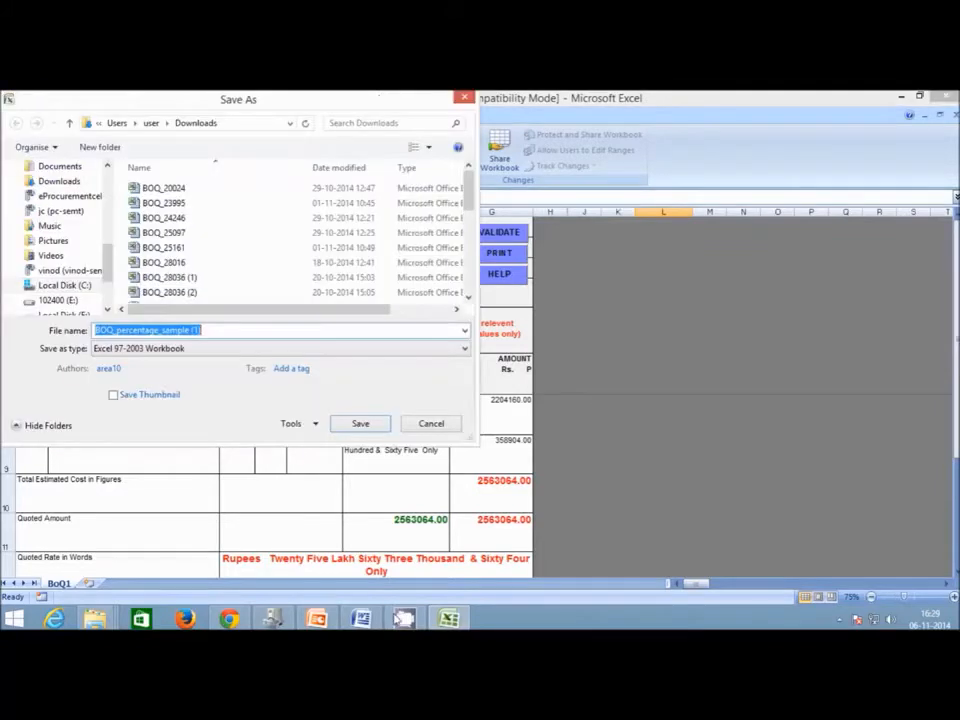
{"action": "scroll", "coordinate": [84, 205], "scroll_direction": "up", "scroll_amount": 3}
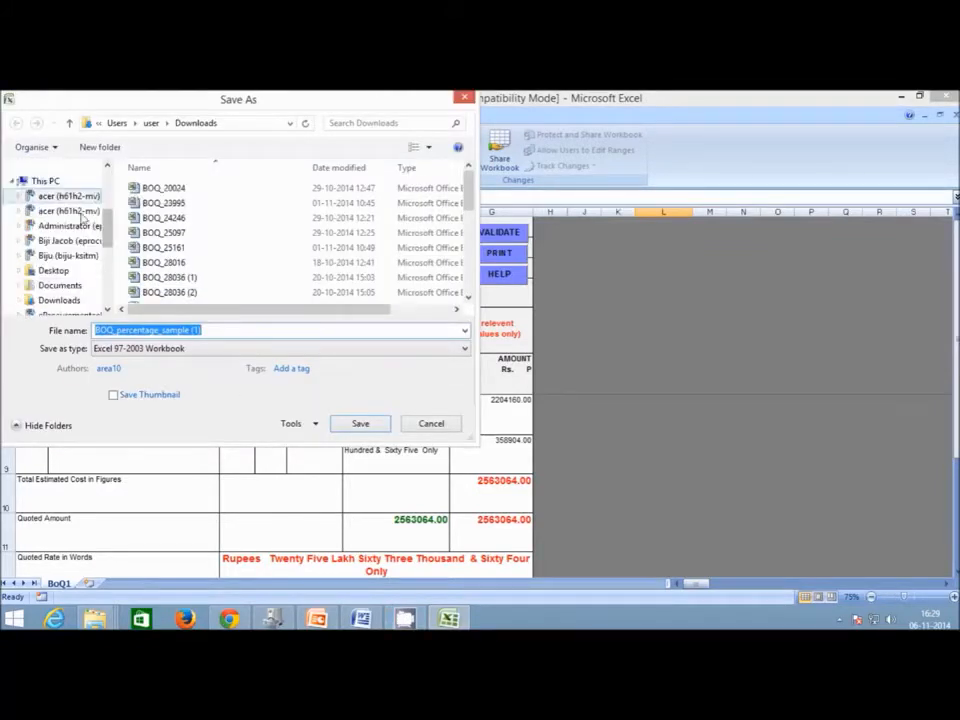
{"action": "left_click", "coordinate": [55, 270]}
{"action": "double_click", "coordinate": [165, 205]}
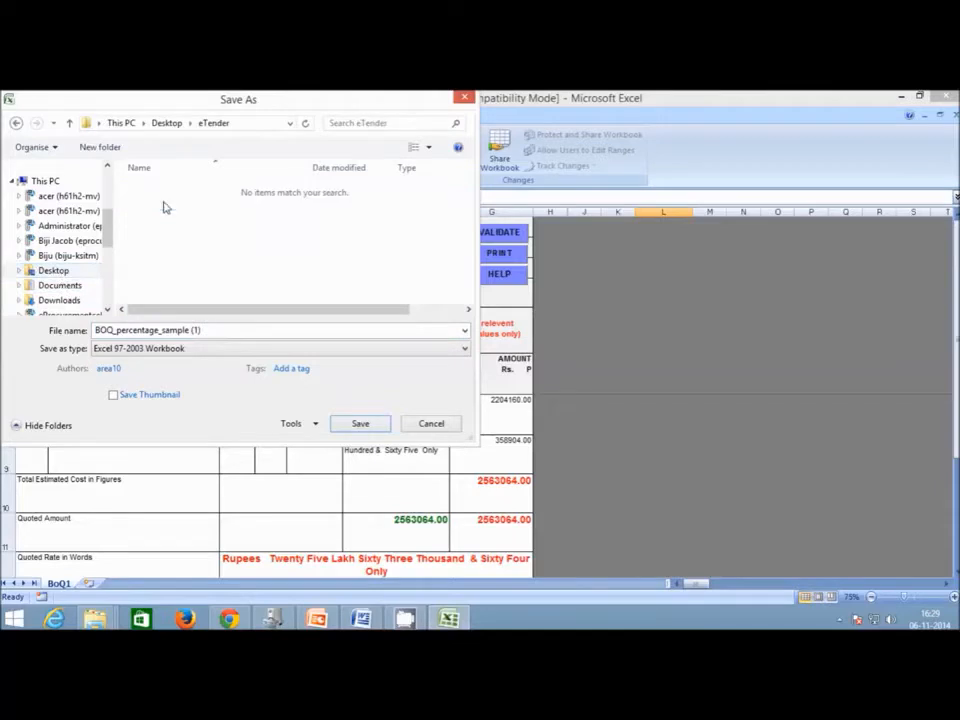
{"action": "left_click", "coordinate": [141, 329]}
{"action": "left_click", "coordinate": [118, 333]}
{"action": "left_click_drag", "start_coordinate": [119, 334], "coordinate": [300, 335]}
{"action": "key", "text": "BackSpace"}
{"action": "key", "text": "BackSpace"}
{"action": "key", "text": "BackSpace"}
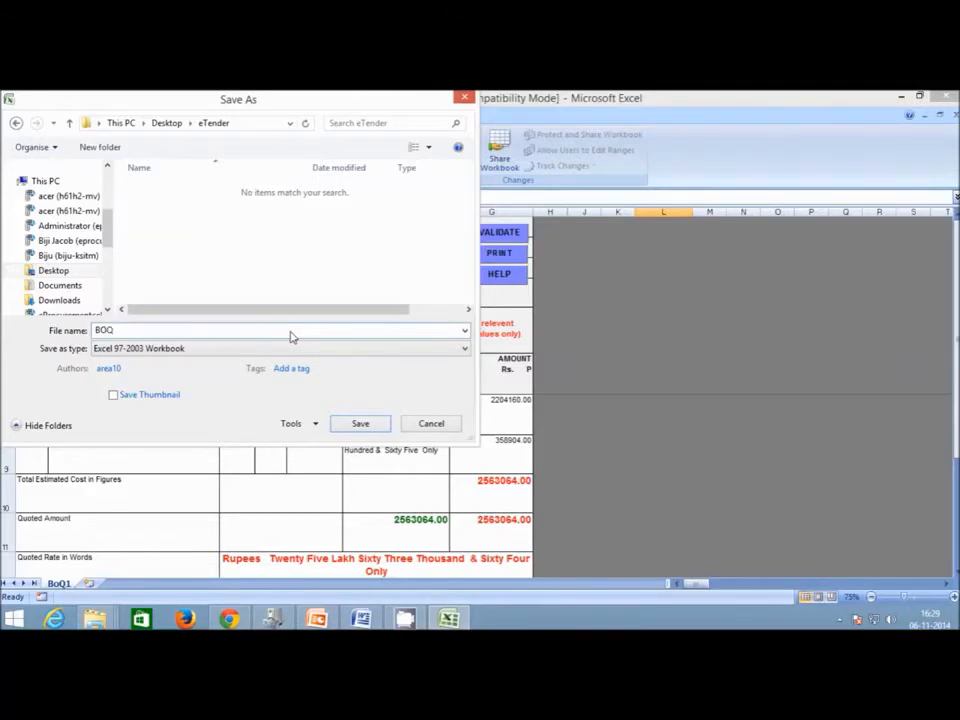
{"action": "key", "text": "Return"}
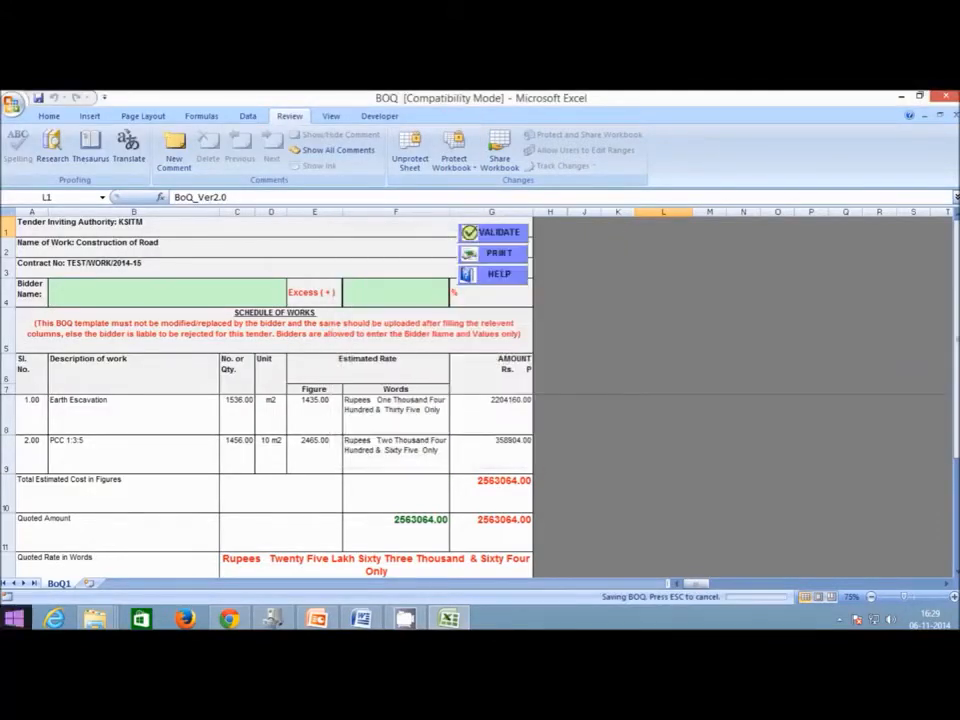
Close Excel and return to the Tenders Kerala home page in Chrome.
{"action": "left_click", "coordinate": [948, 99]}
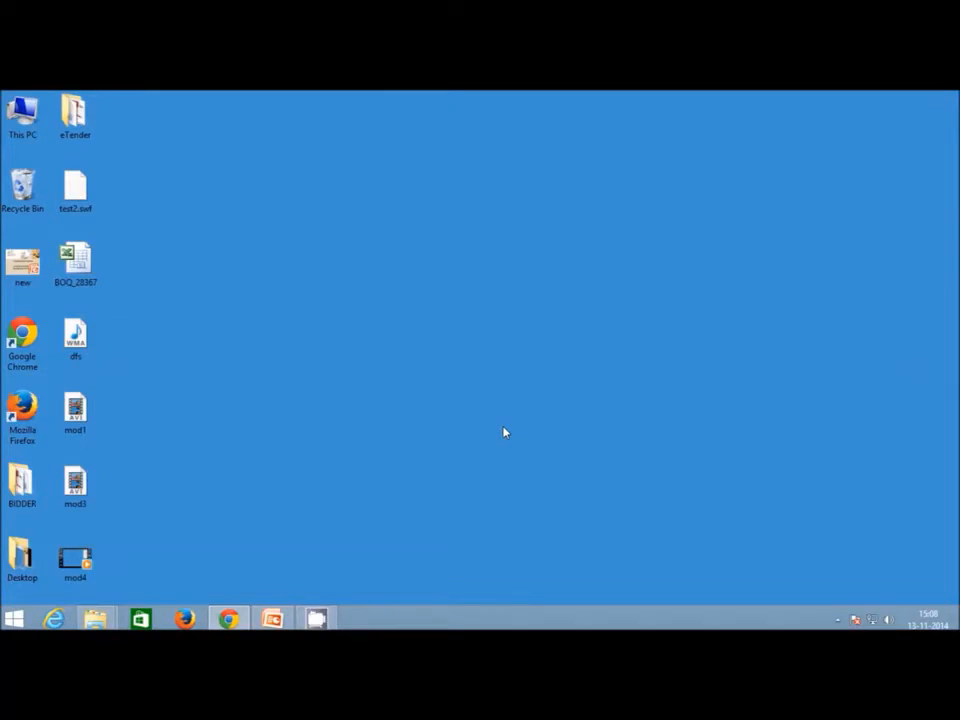
{"action": "left_click", "coordinate": [236, 616]}
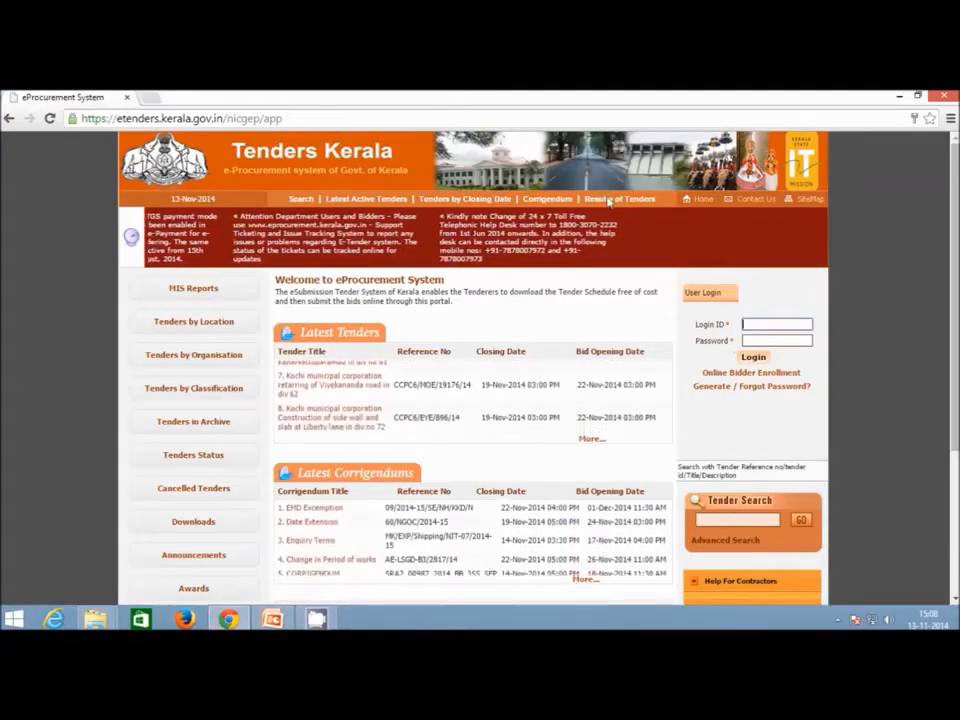
Zoom the page to 110%, fill the saved login ID and account password, and log in.
{"action": "left_click", "coordinate": [800, 327]}
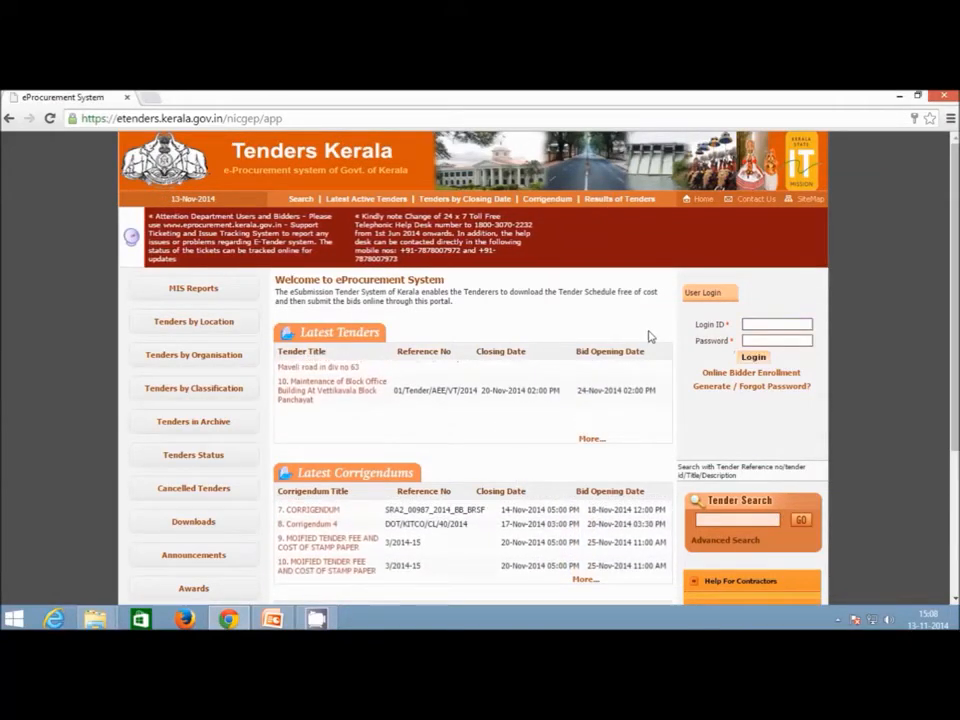
{"action": "key", "text": "ctrl+plus"}
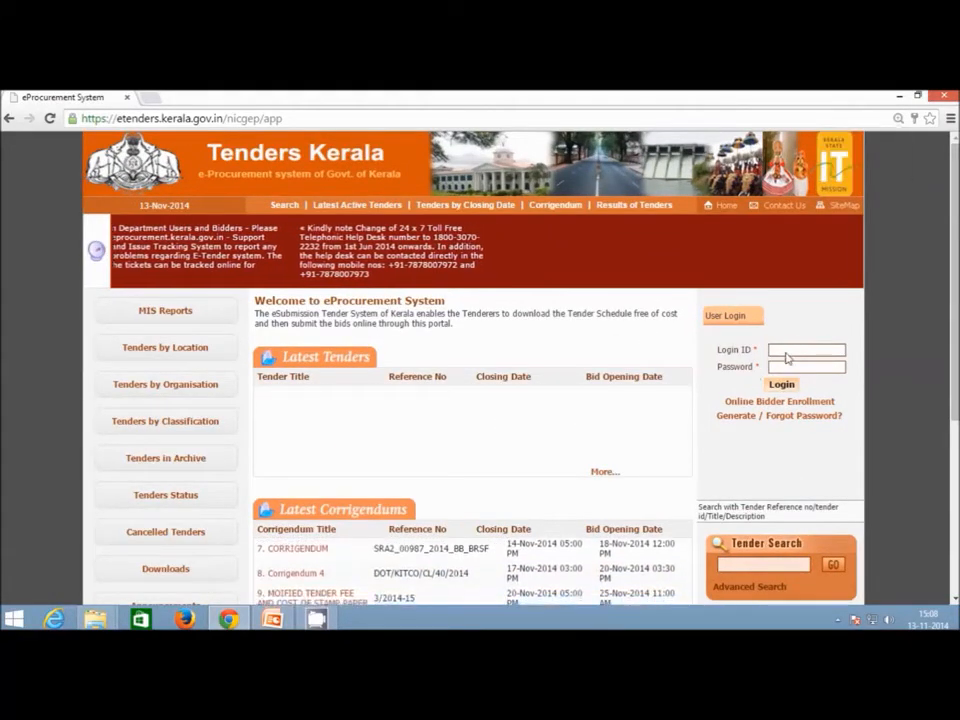
{"action": "left_click", "coordinate": [786, 352]}
{"action": "type", "text": "asd"}
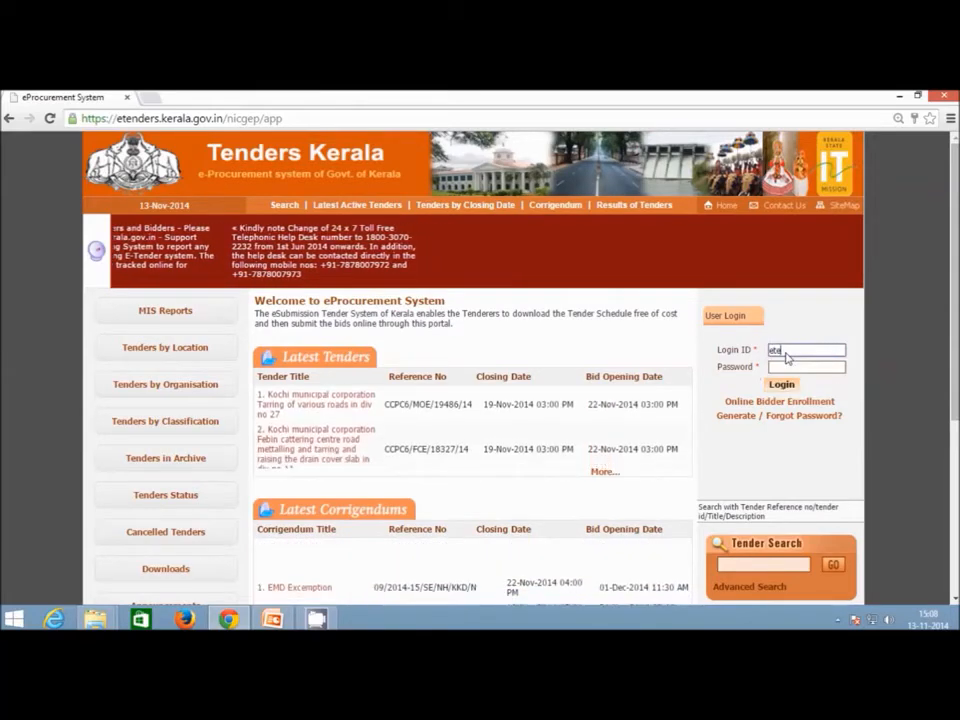
{"action": "key", "text": "BackSpace"}
{"action": "key", "text": "BackSpace"}
{"action": "key", "text": "BackSpace"}
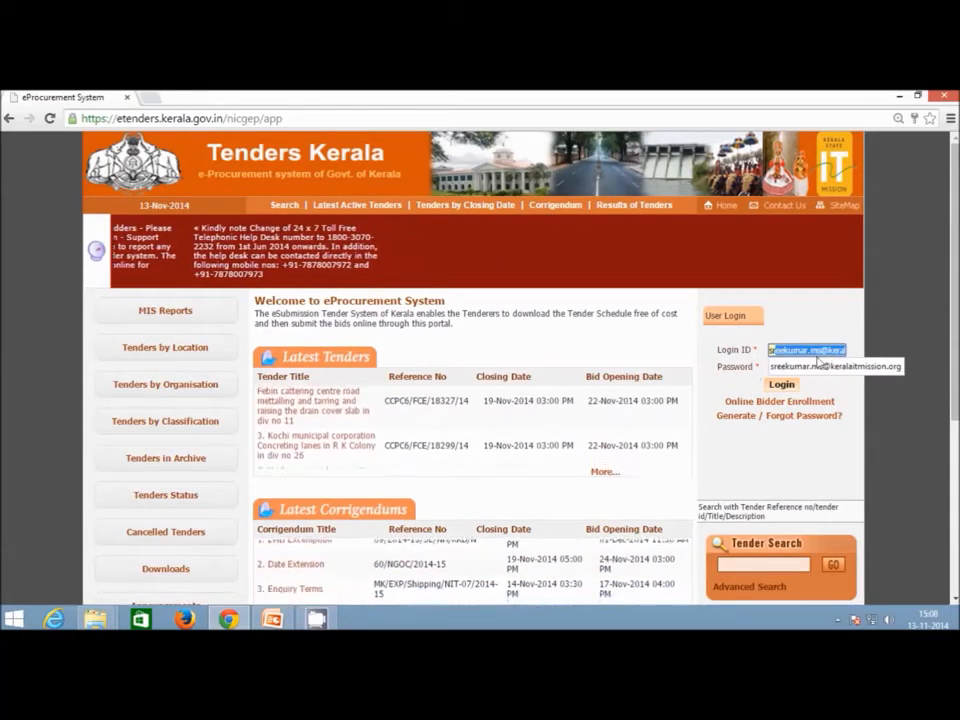
{"action": "left_click", "coordinate": [785, 367]}
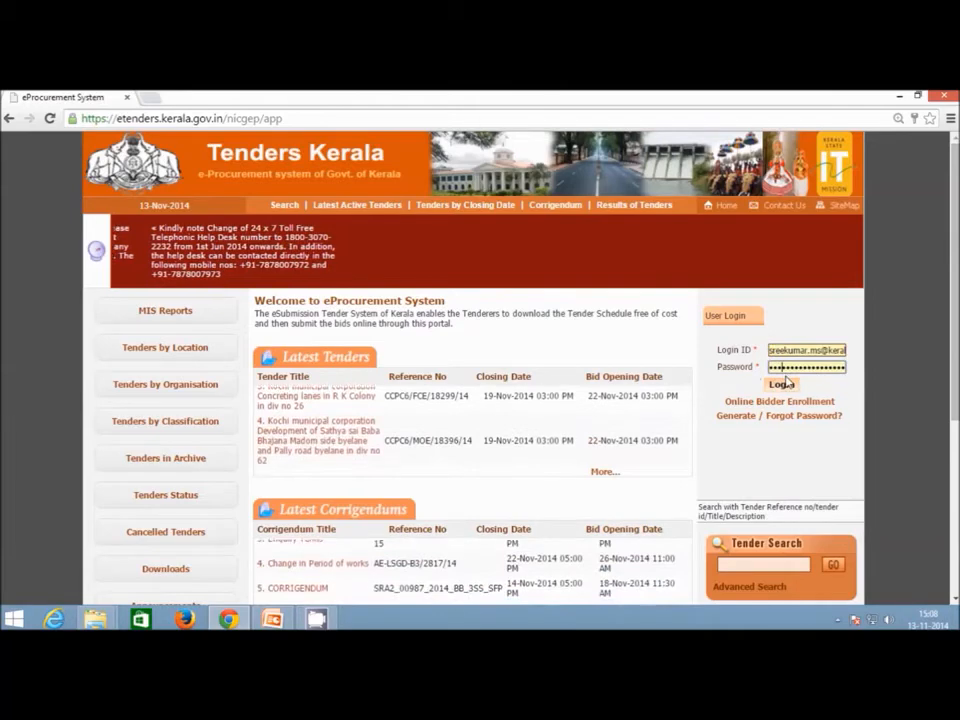
{"action": "key", "text": "Tab"}
{"action": "type", "text": "••••••••••"}
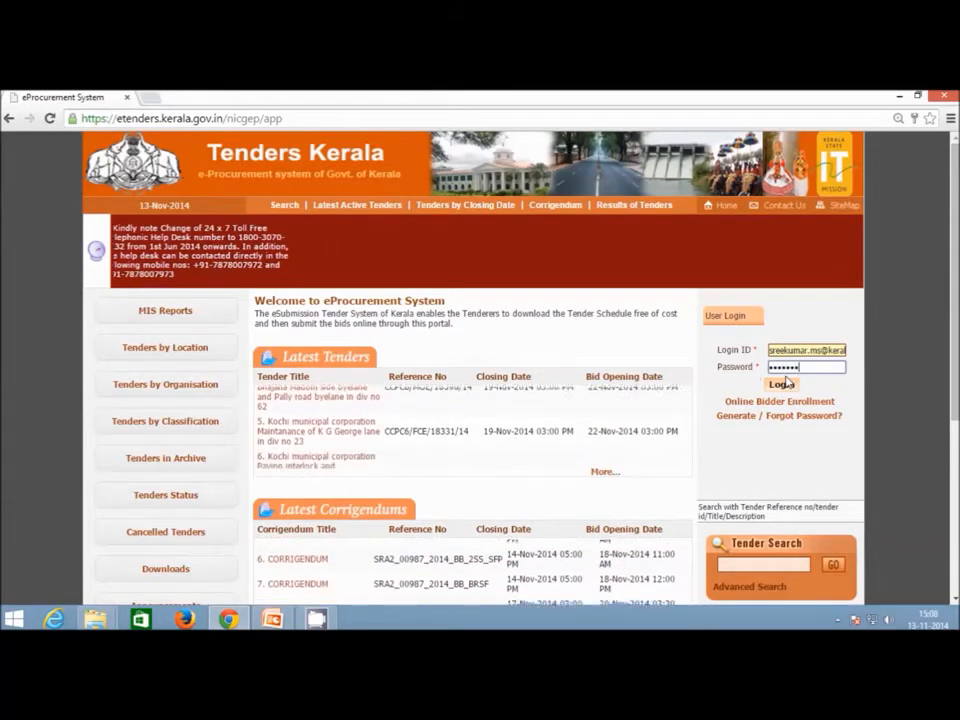
{"action": "left_click", "coordinate": [786, 383]}
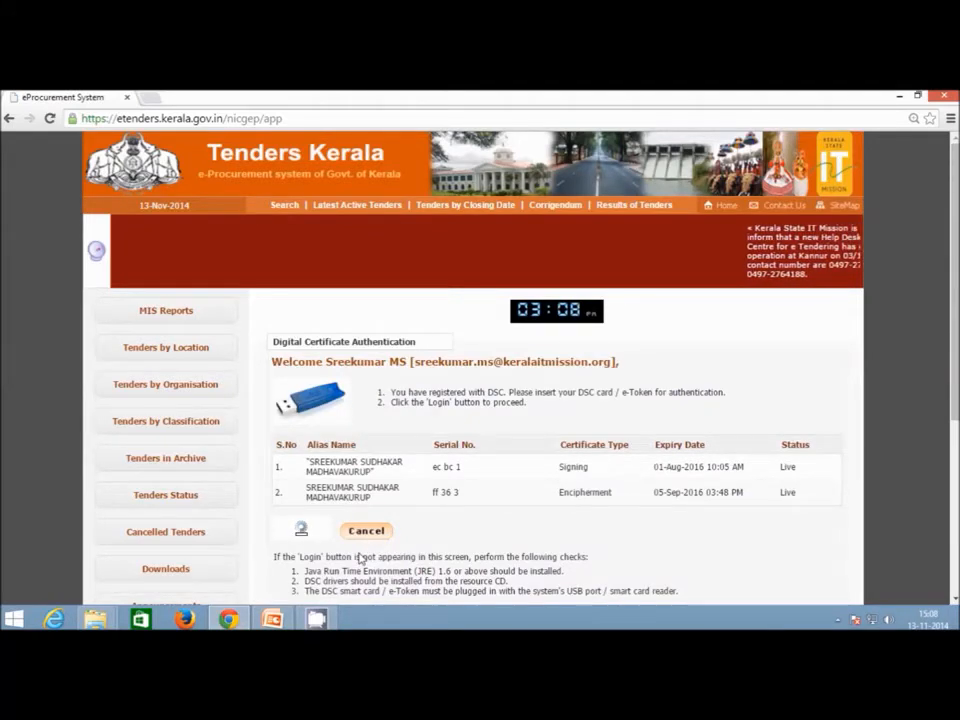
Accept the security warnings, run the signer, and authenticate the DSC with the token PIN.
{"action": "left_click", "coordinate": [567, 399]}
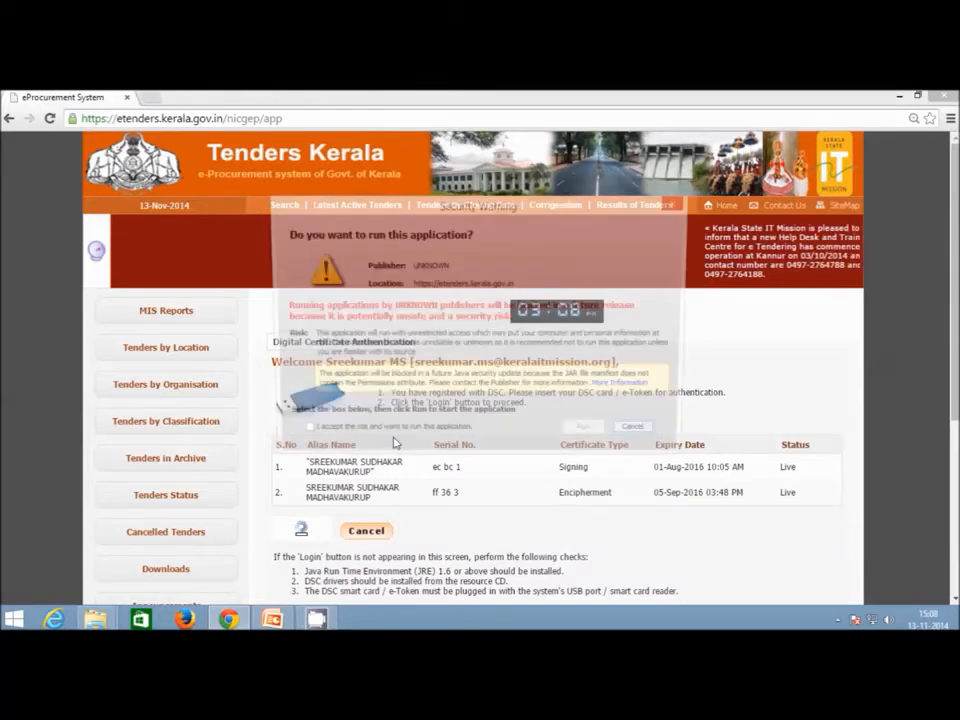
{"action": "left_click", "coordinate": [300, 433]}
{"action": "left_click", "coordinate": [585, 435]}
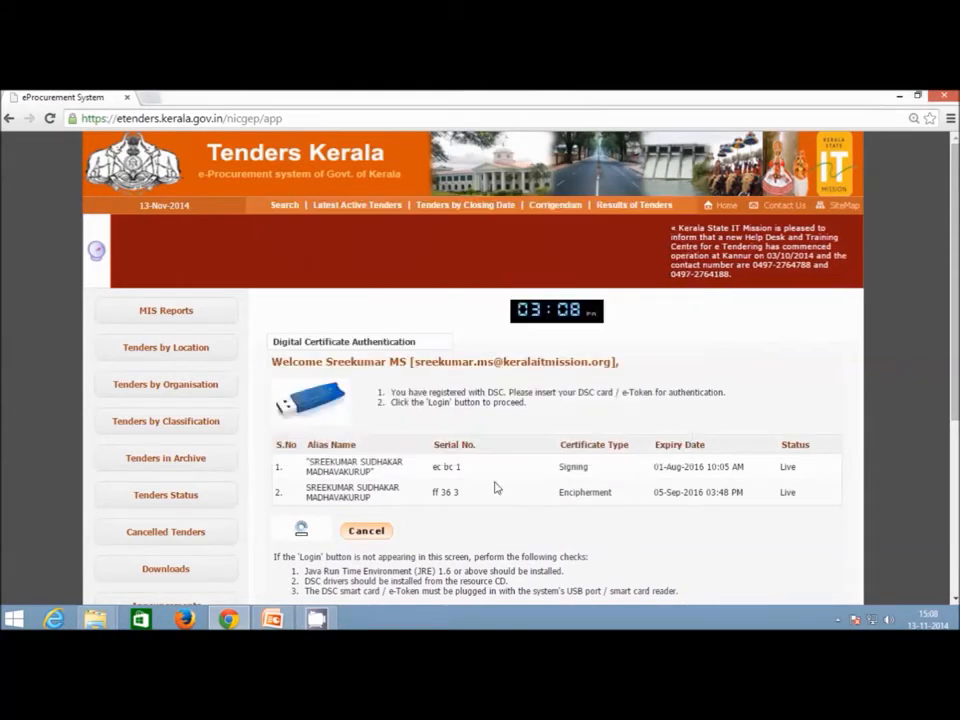
{"action": "left_click", "coordinate": [305, 530]}
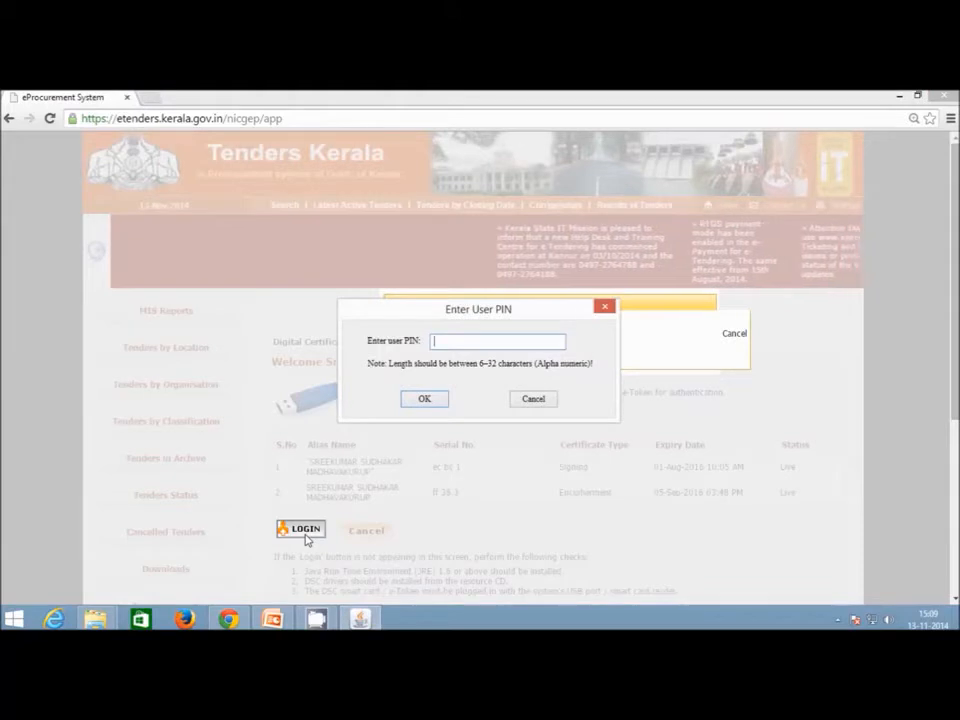
{"action": "type", "text": "1234"}
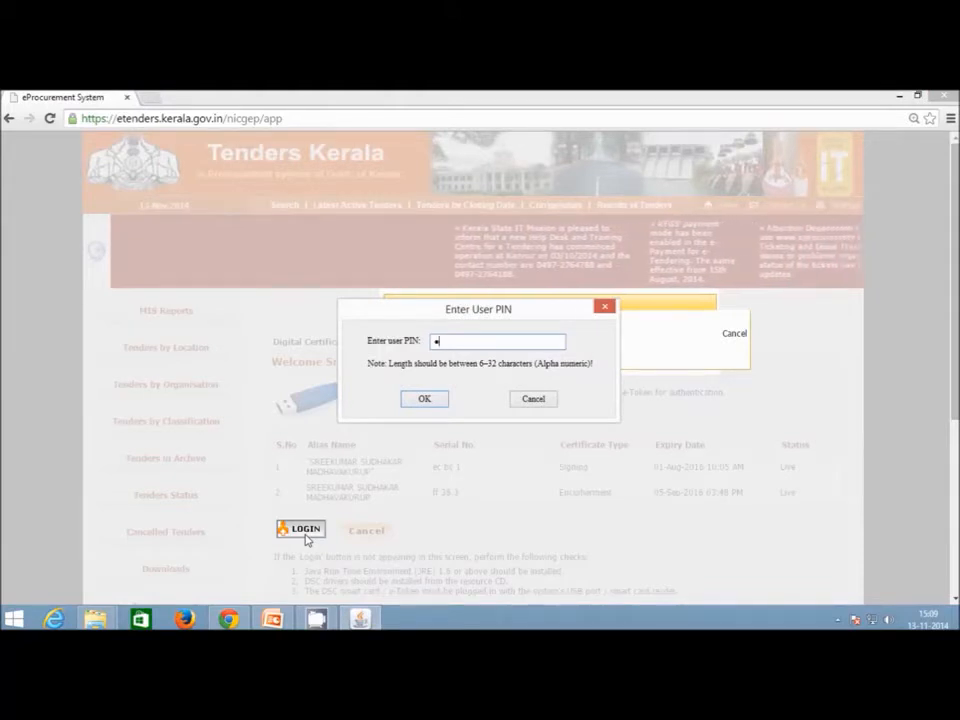
{"action": "type", "text": "56789"}
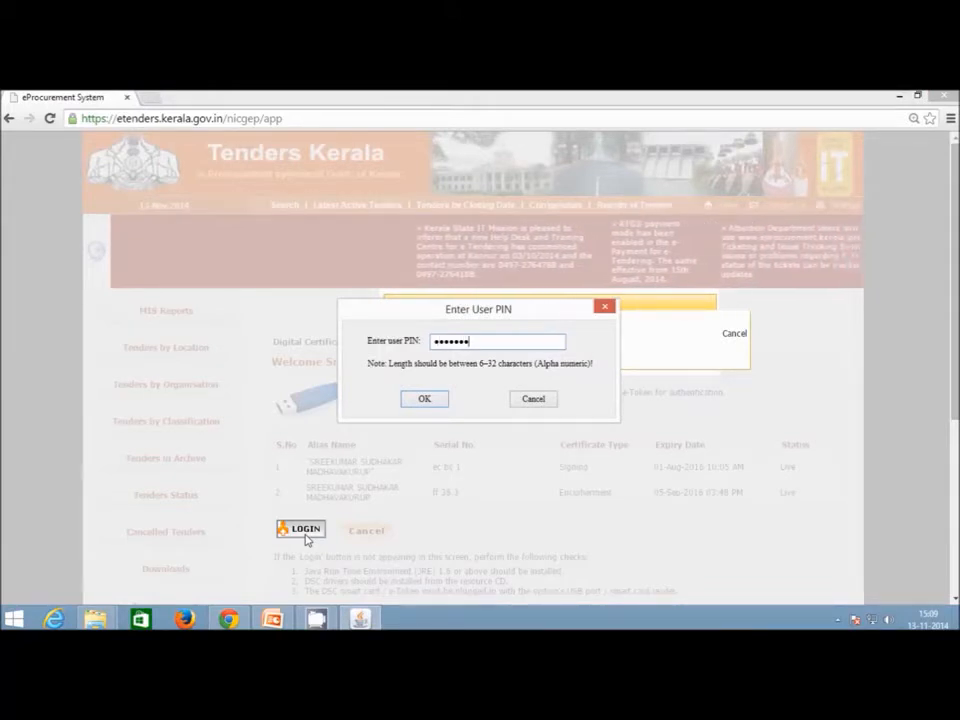
{"action": "key", "text": "Return"}
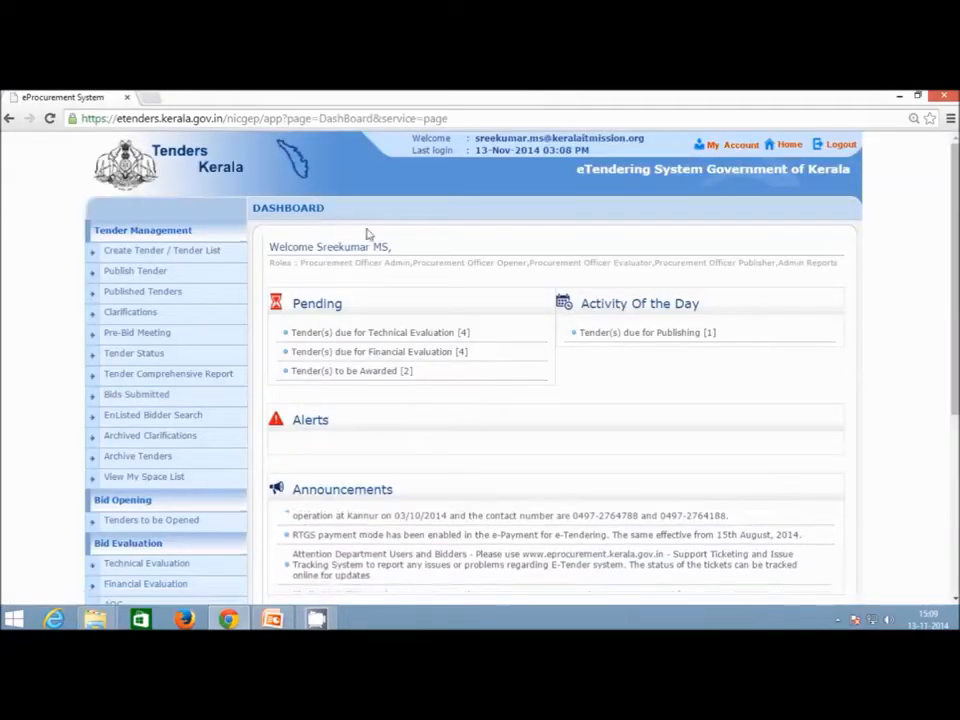
Open the Tender List and scroll down to Create New Call for Tender.
{"action": "left_click", "coordinate": [203, 253]}
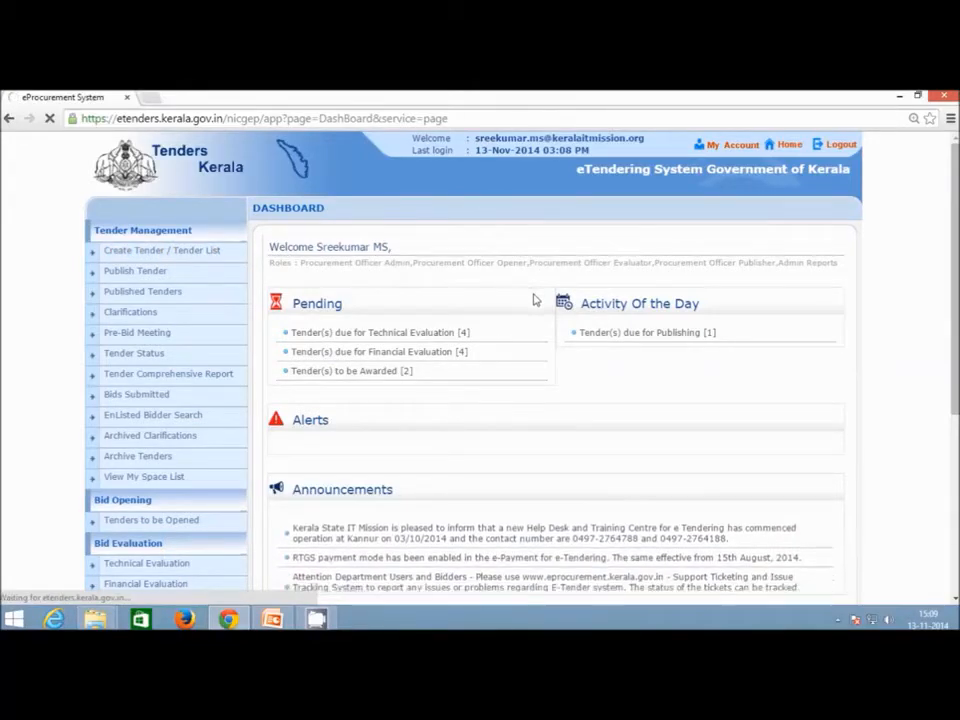
{"action": "scroll", "coordinate": [544, 306], "scroll_direction": "down", "scroll_amount": 5}
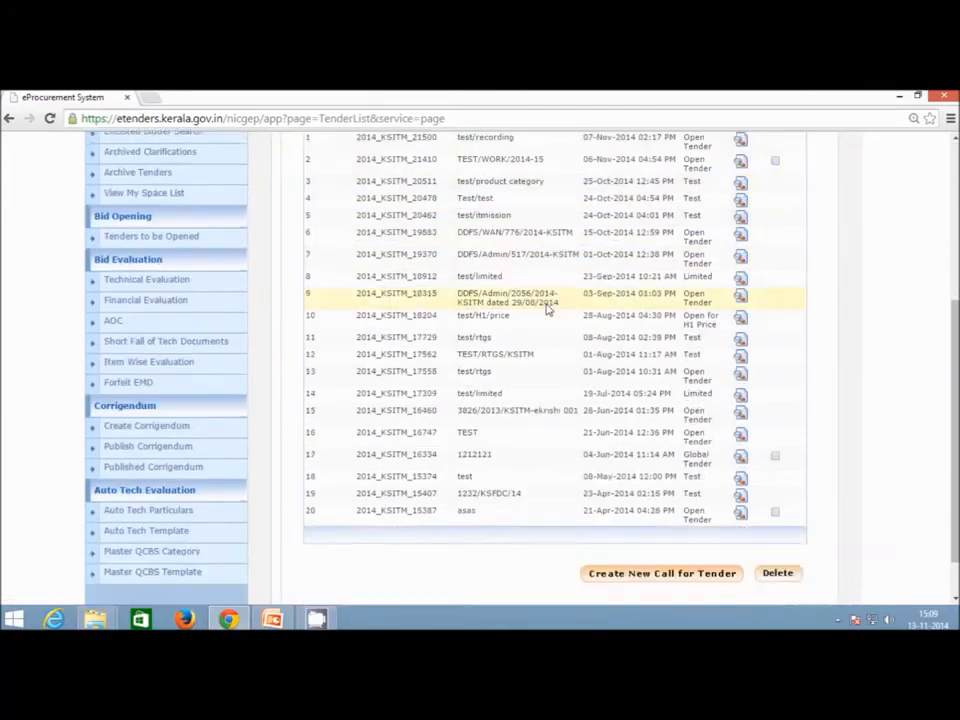
{"action": "scroll", "coordinate": [776, 418], "scroll_direction": "up", "scroll_amount": 5}
{"action": "scroll", "coordinate": [776, 407], "scroll_direction": "down", "scroll_amount": 5}
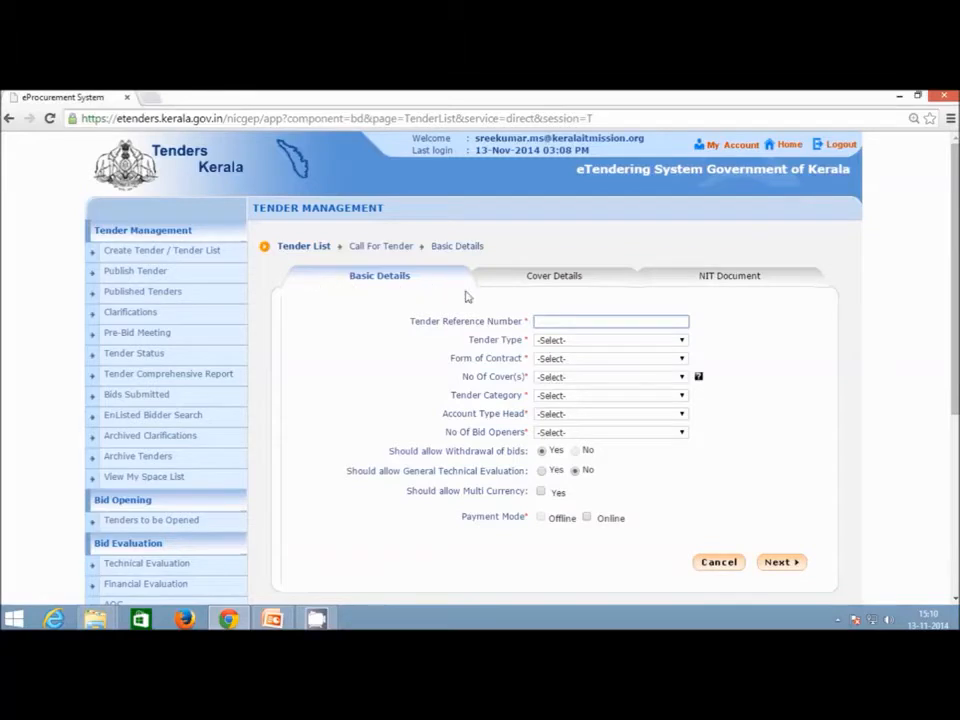
Fill the tender reference with test/recording and set the tender type to Open Tender.
{"action": "left_click", "coordinate": [583, 323]}
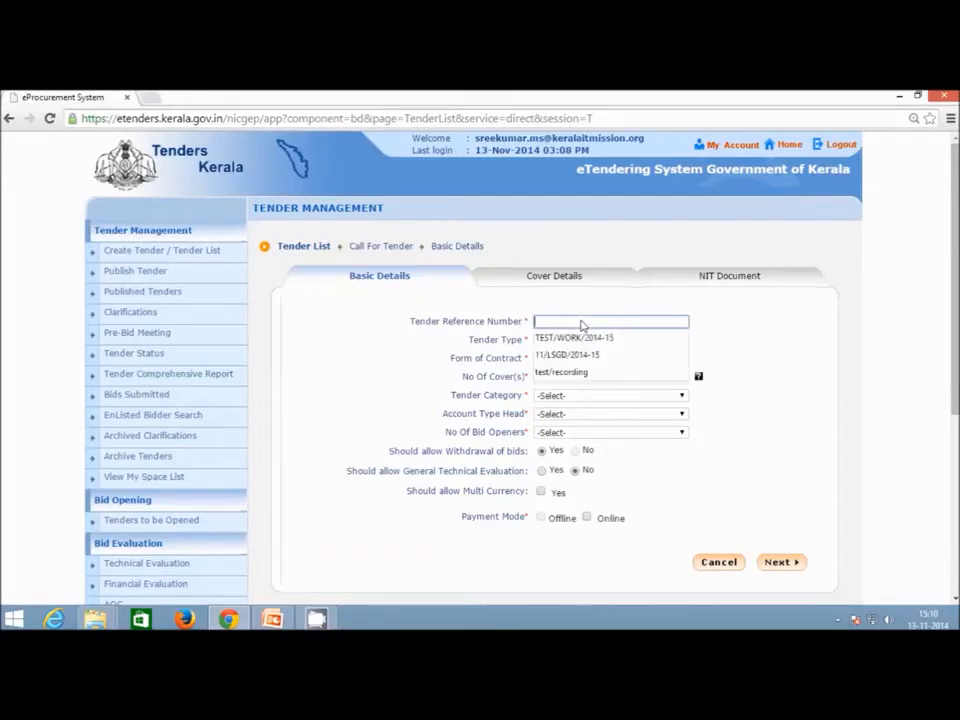
{"action": "left_click", "coordinate": [593, 374]}
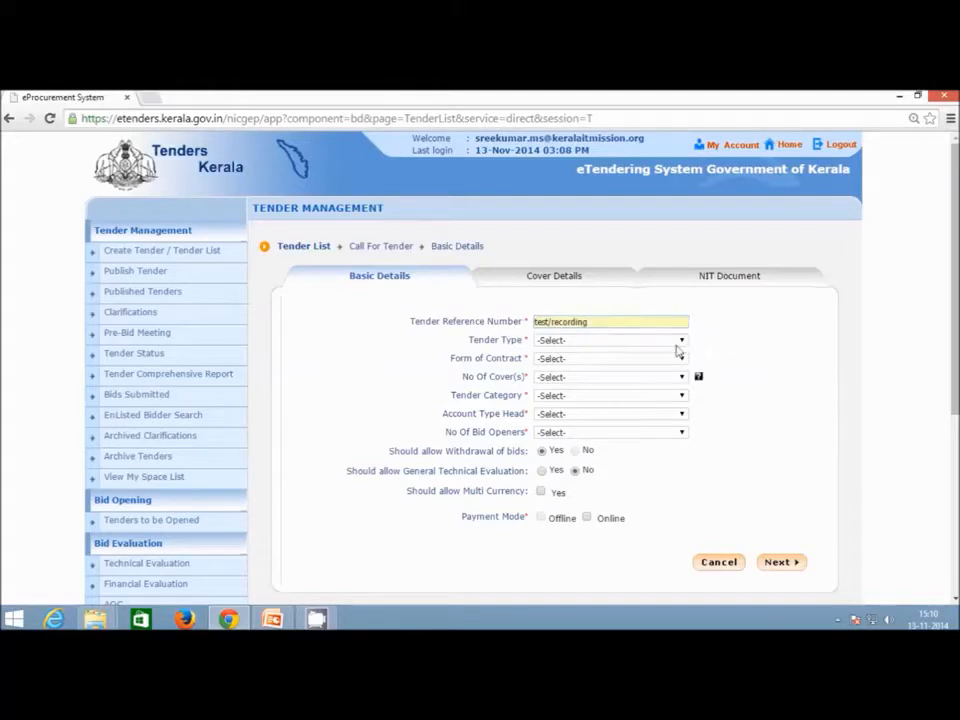
{"action": "left_click", "coordinate": [679, 346]}
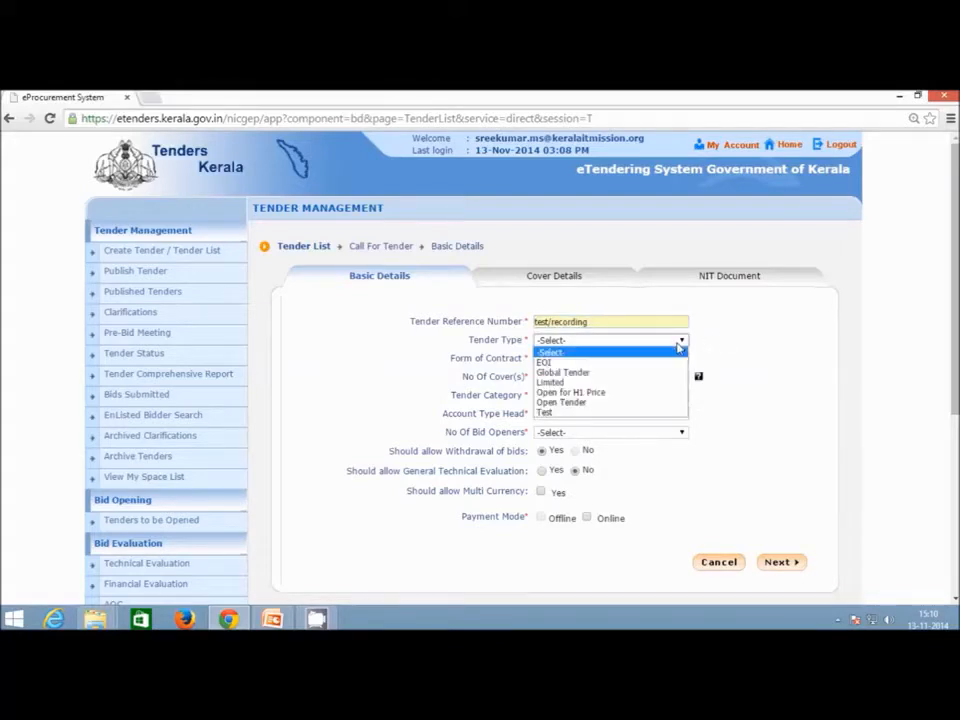
{"action": "left_click", "coordinate": [670, 402]}
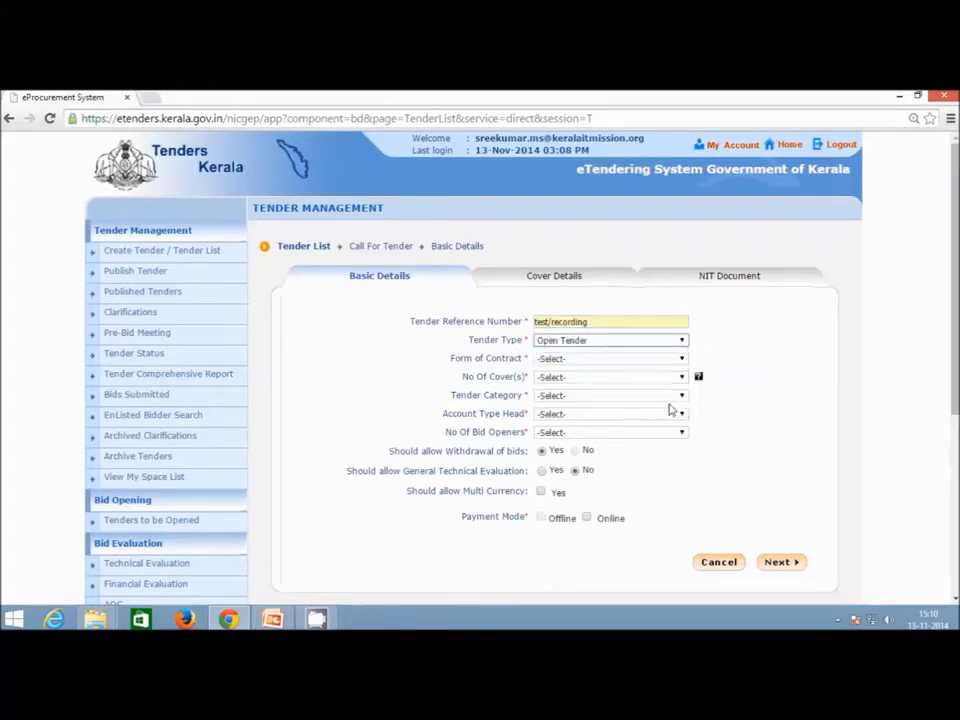
{"action": "left_click", "coordinate": [681, 342]}
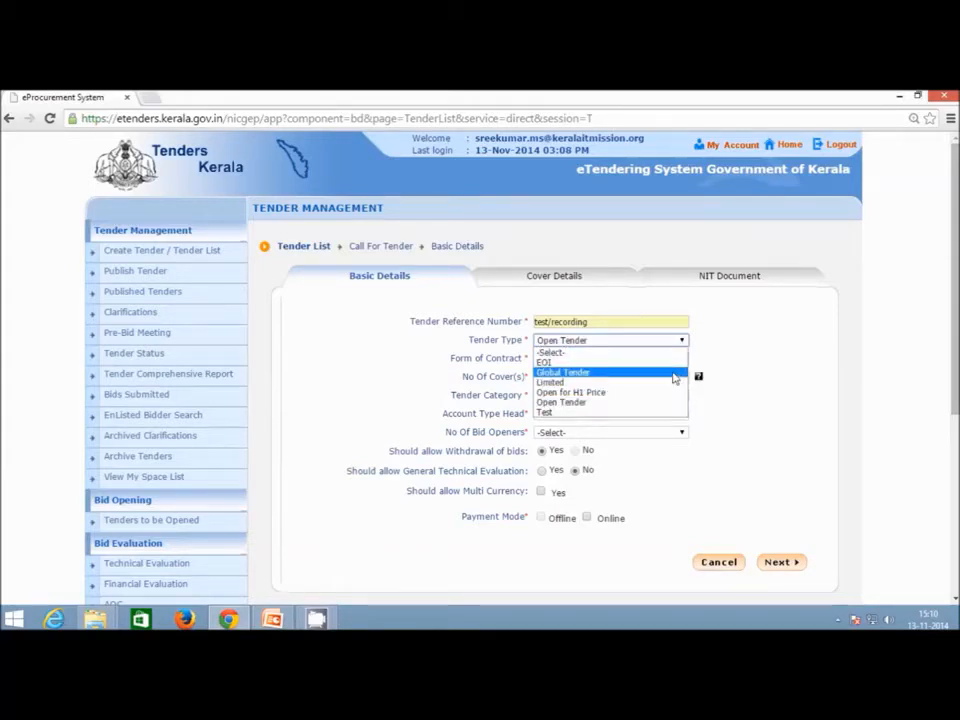
{"action": "left_click", "coordinate": [634, 403]}
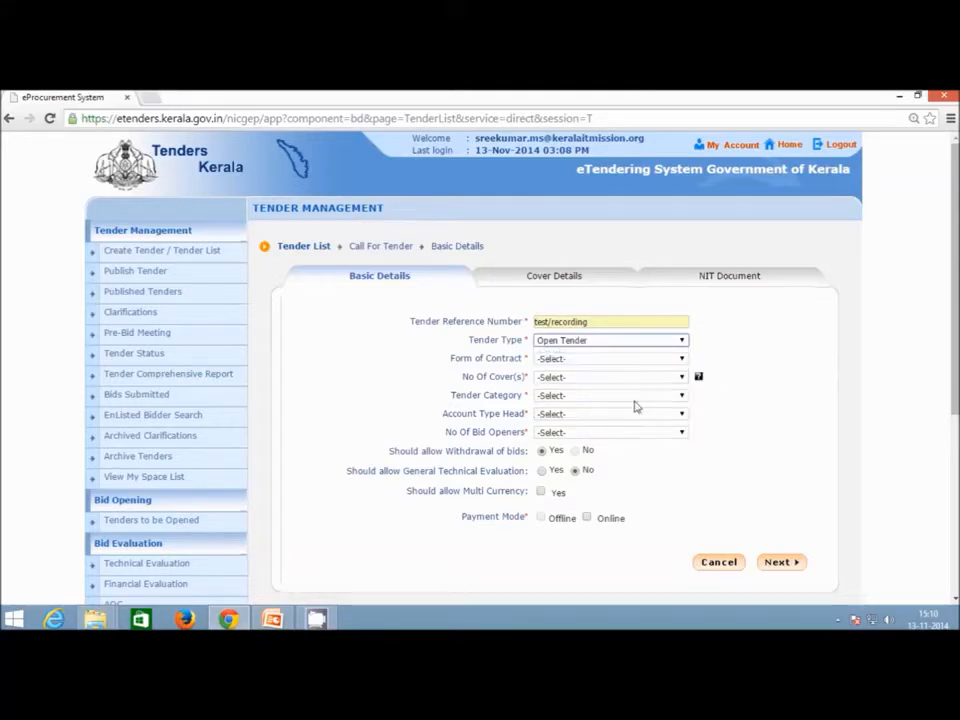
Set the form of contract to Percentage-Rate and the number of covers to 2.
{"action": "left_click", "coordinate": [678, 359]}
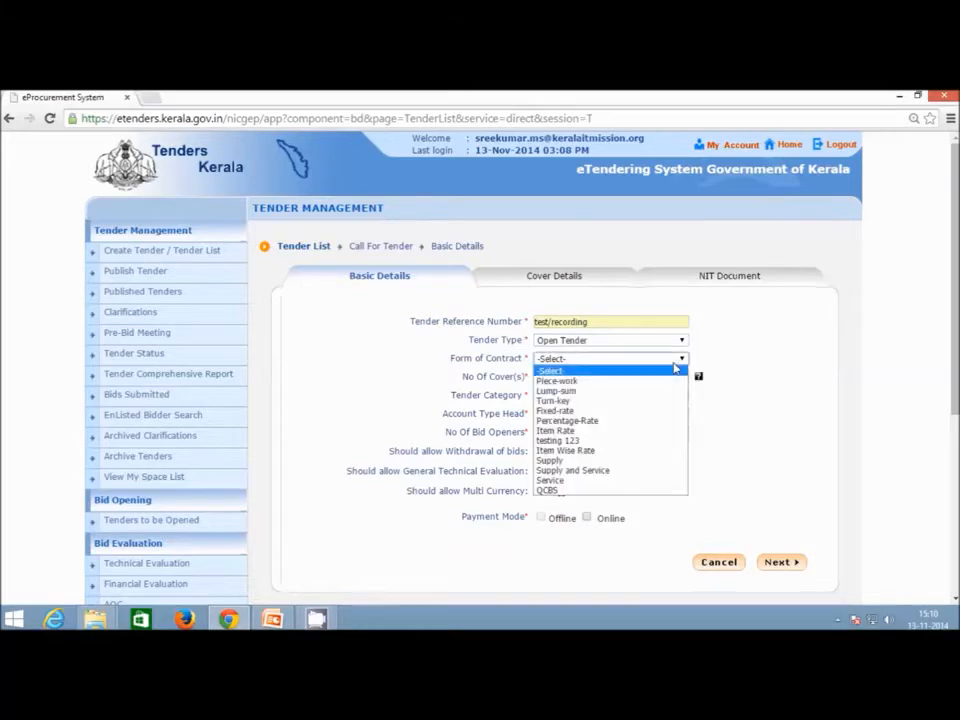
{"action": "left_click", "coordinate": [658, 420]}
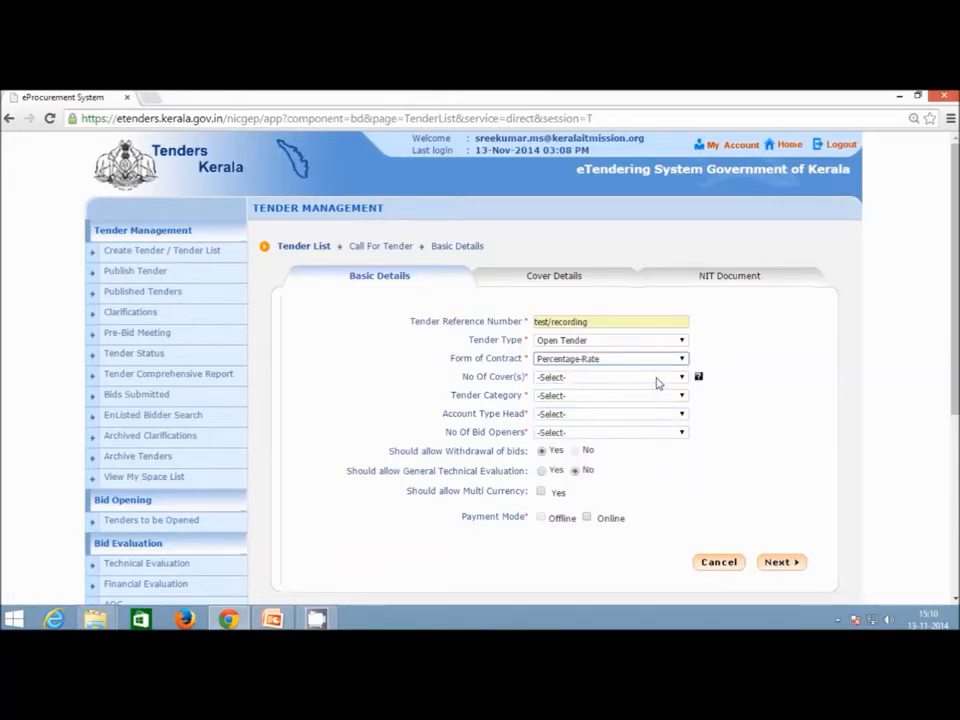
{"action": "left_click", "coordinate": [658, 382]}
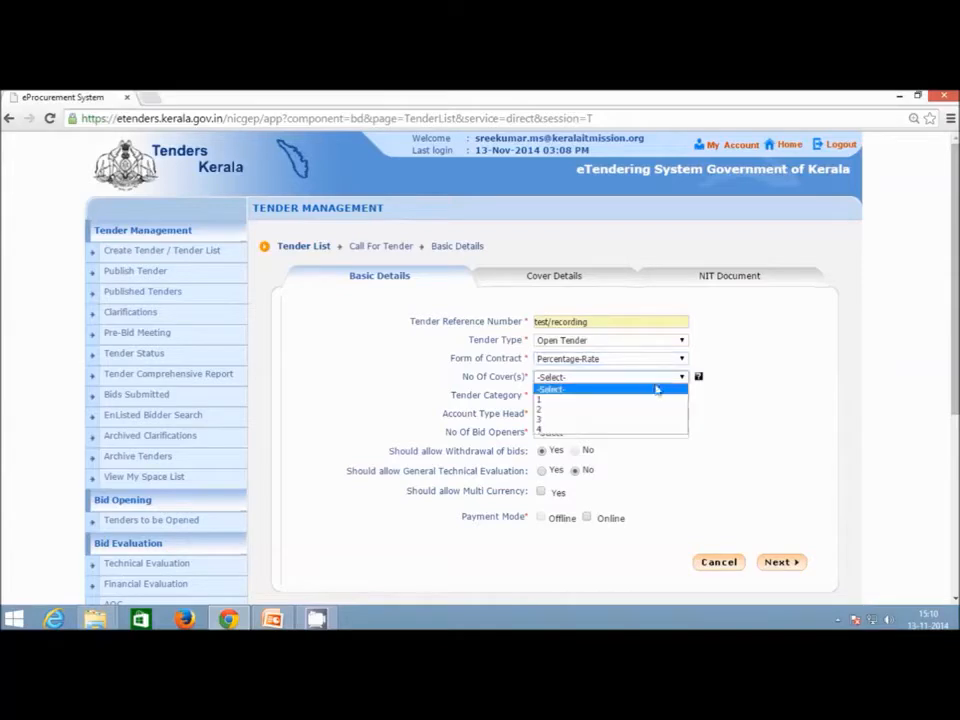
{"action": "left_click", "coordinate": [648, 410]}
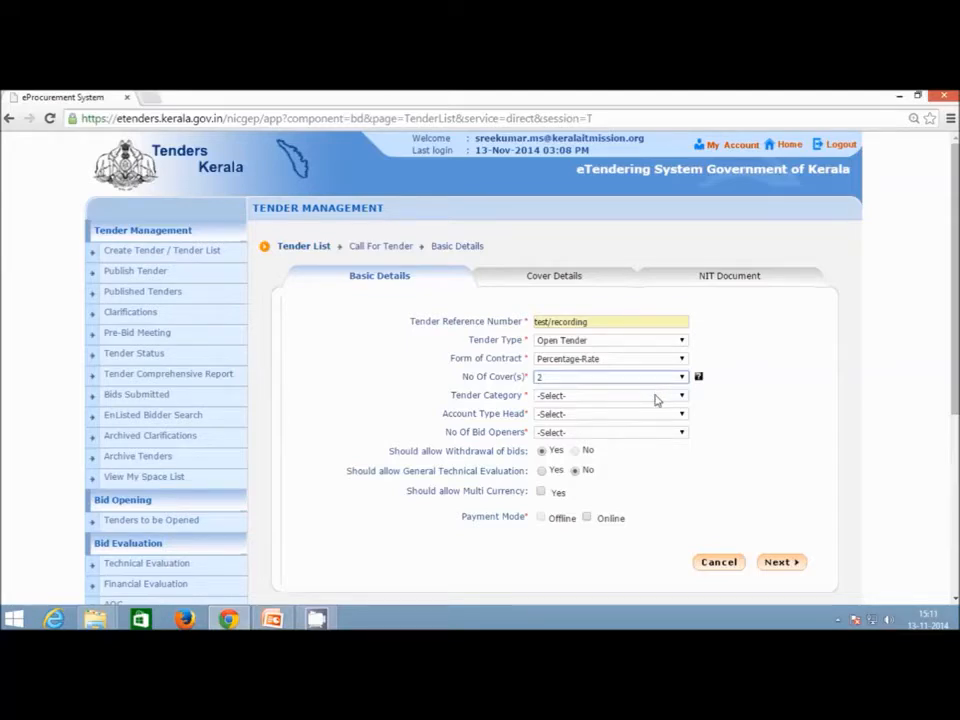
{"action": "left_click", "coordinate": [656, 396]}
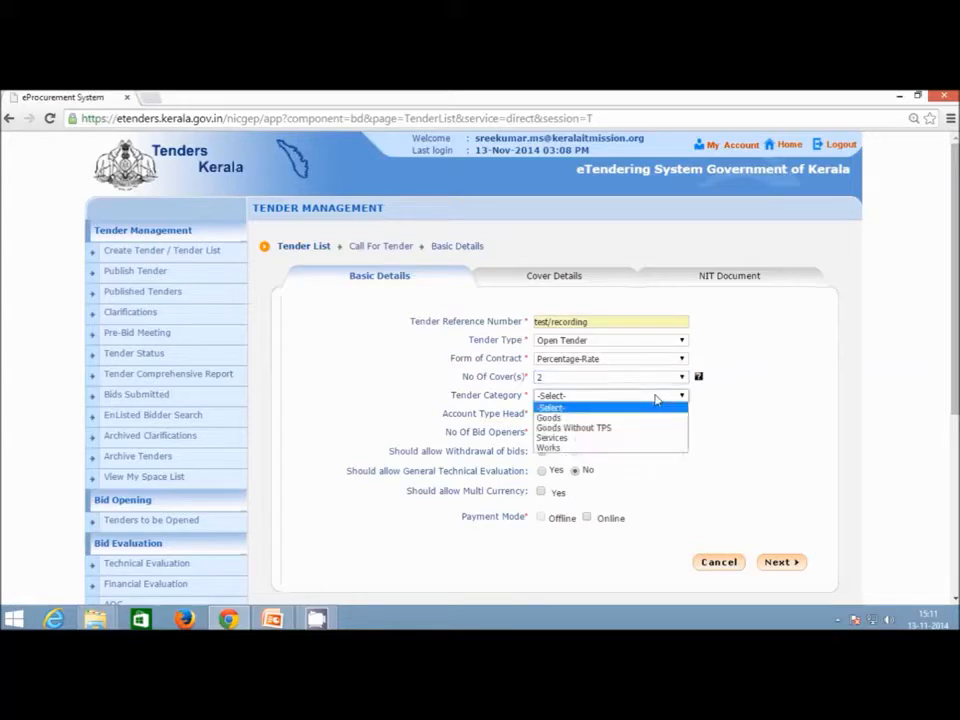
Set the tender category to Works and the account type head to State Govt Funded.
{"action": "left_click", "coordinate": [650, 451]}
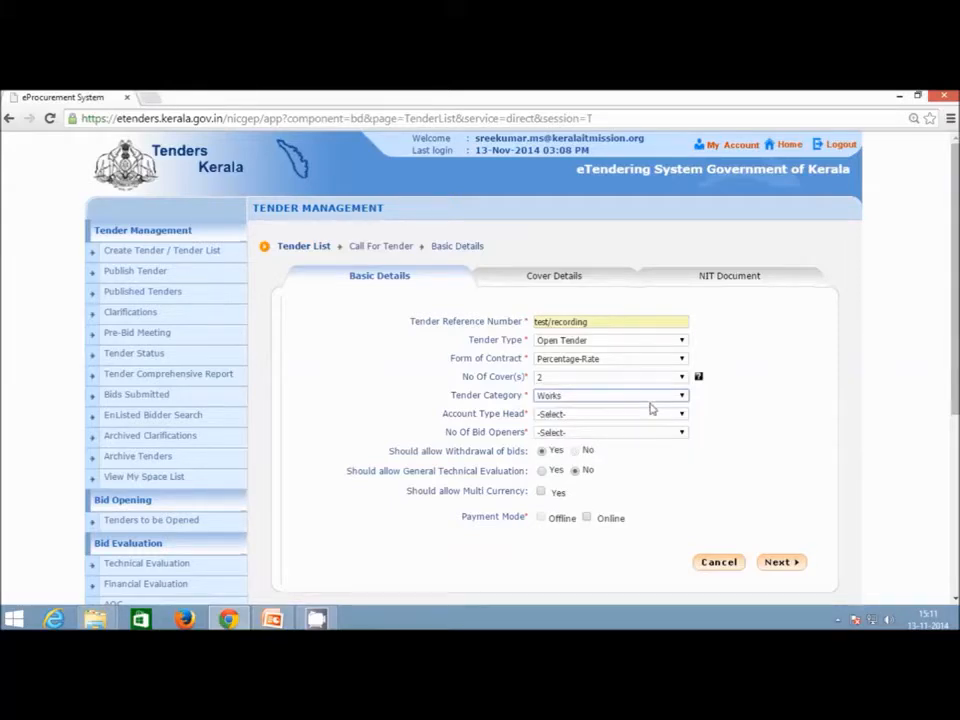
{"action": "left_click", "coordinate": [652, 399]}
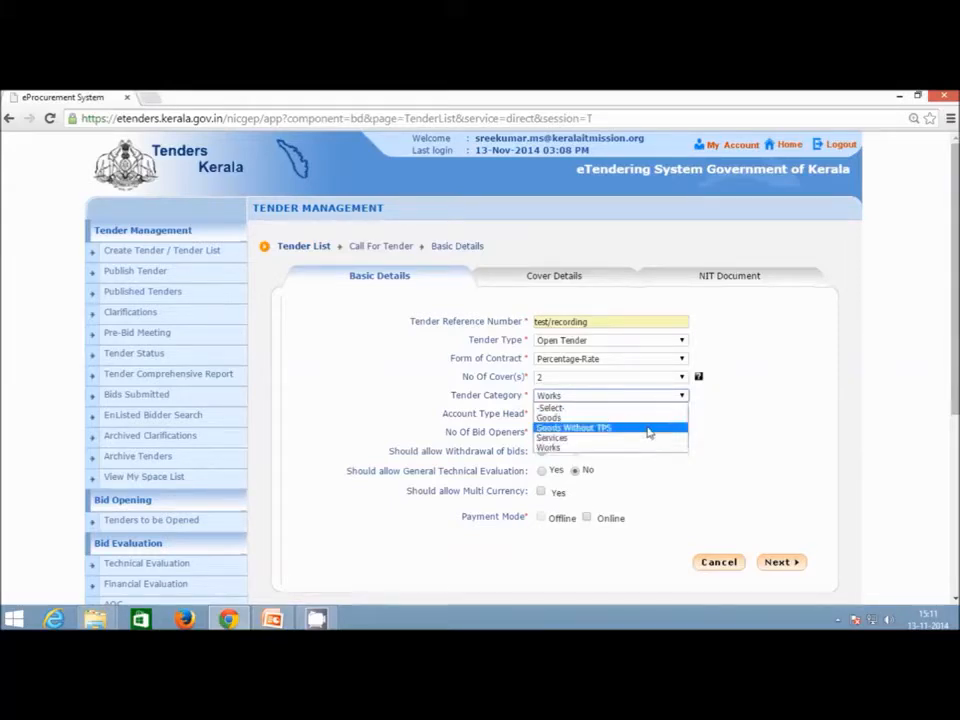
{"action": "left_click", "coordinate": [695, 411]}
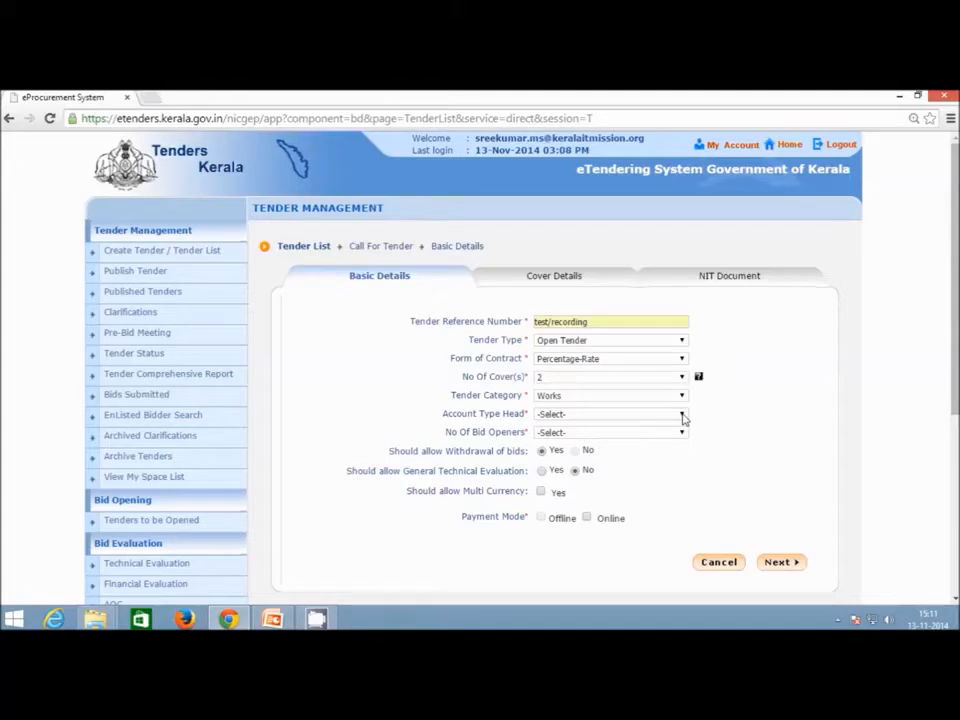
{"action": "left_click", "coordinate": [683, 415]}
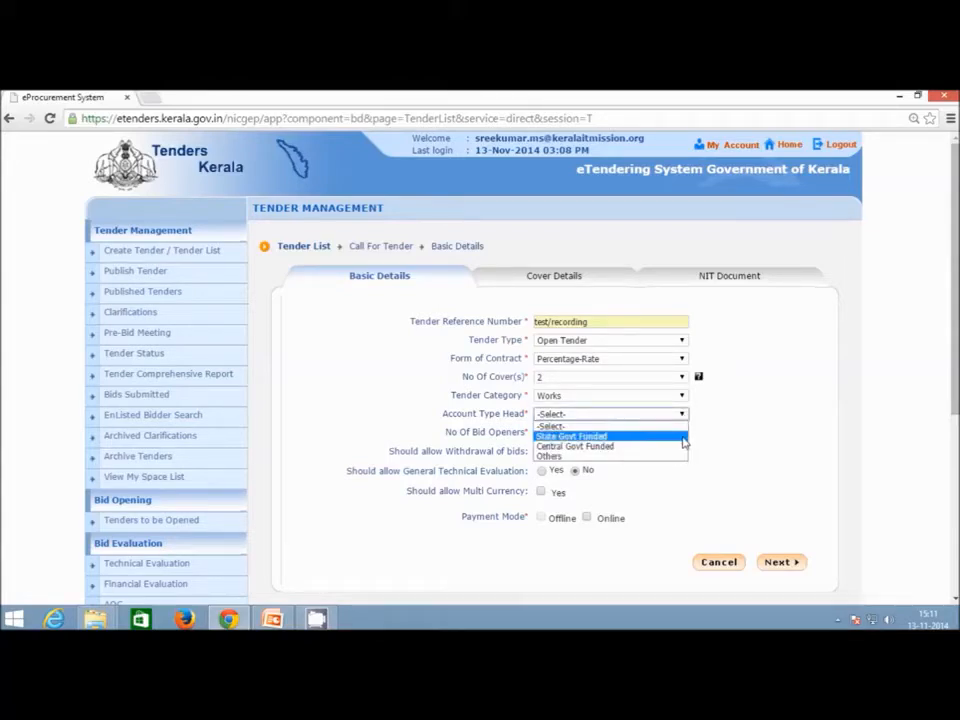
{"action": "left_click", "coordinate": [683, 439]}
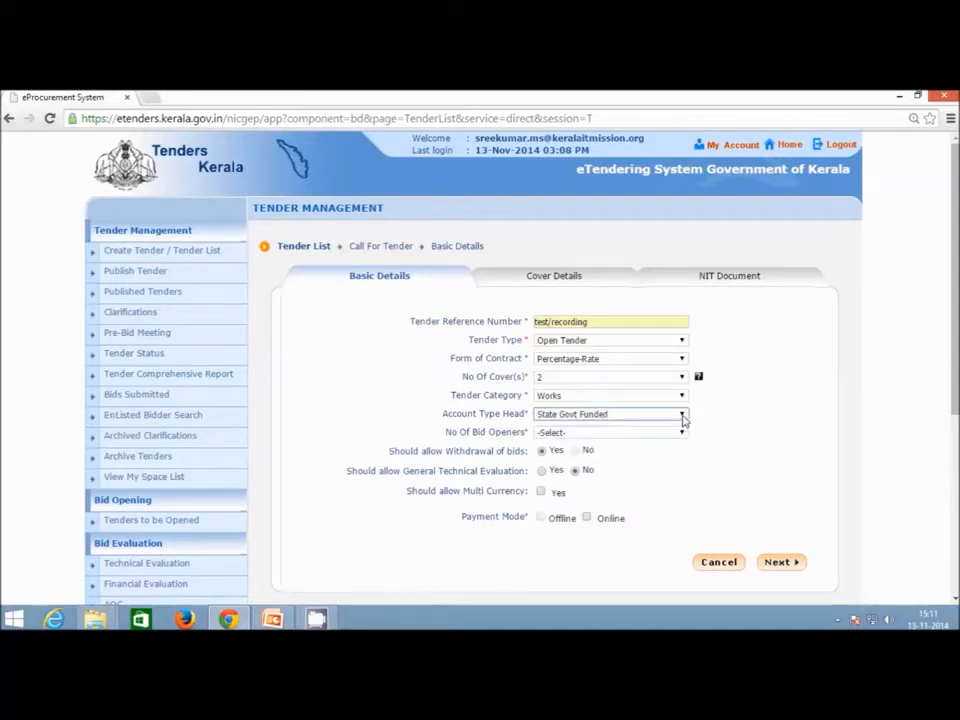
{"action": "left_click", "coordinate": [683, 417]}
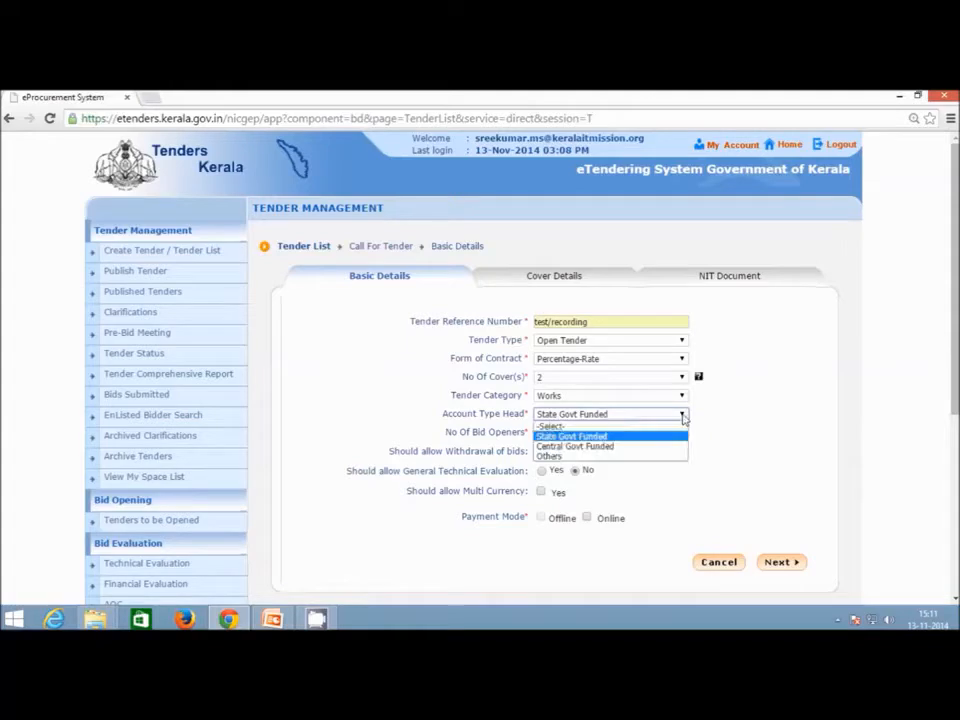
{"action": "left_click", "coordinate": [683, 434]}
Require 2 Of 3 bid openers.
{"action": "left_click", "coordinate": [682, 434]}
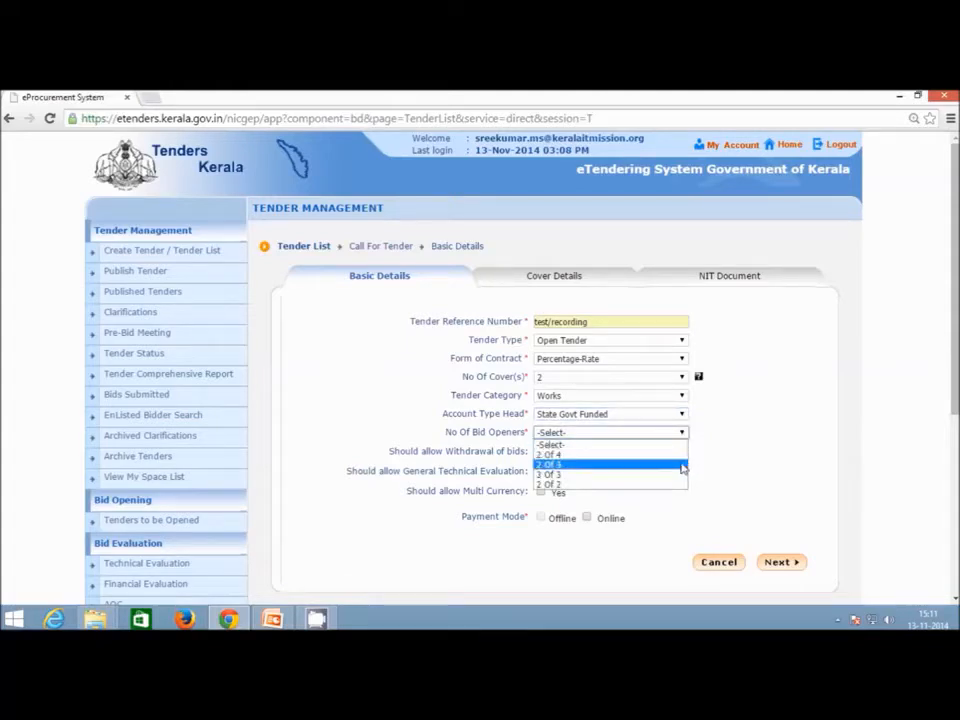
{"action": "left_click", "coordinate": [682, 464]}
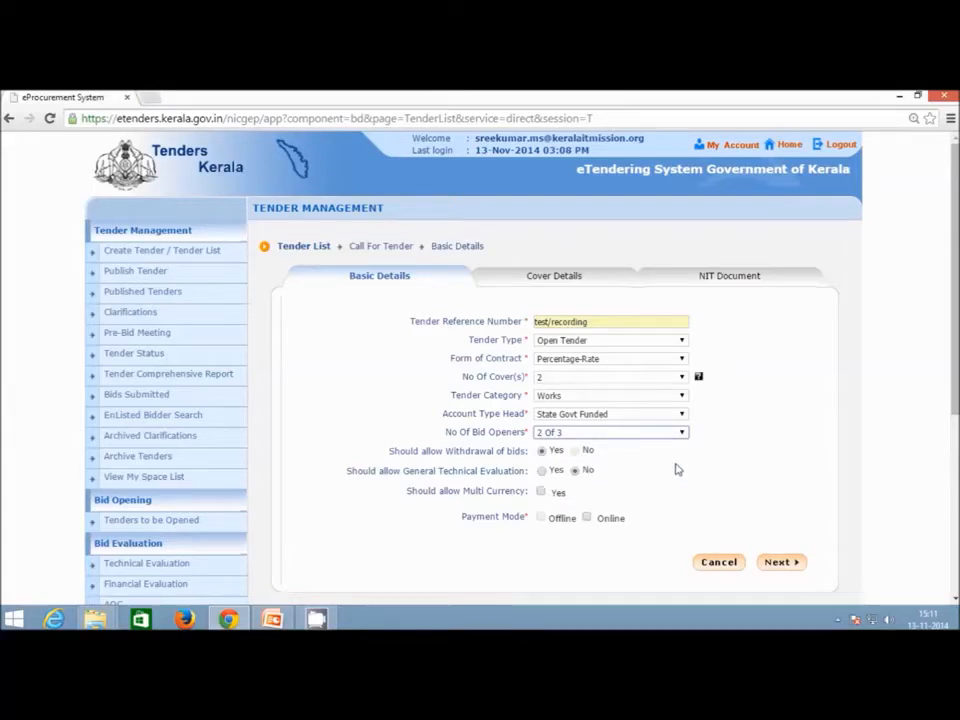
{"action": "left_click", "coordinate": [682, 433]}
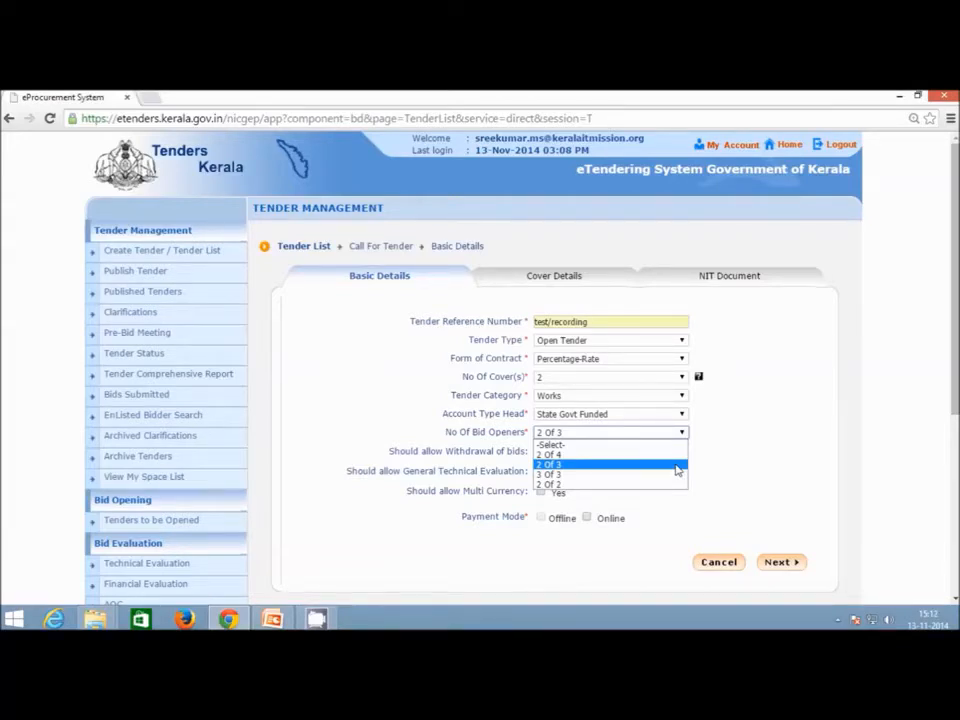
{"action": "left_click", "coordinate": [677, 466]}
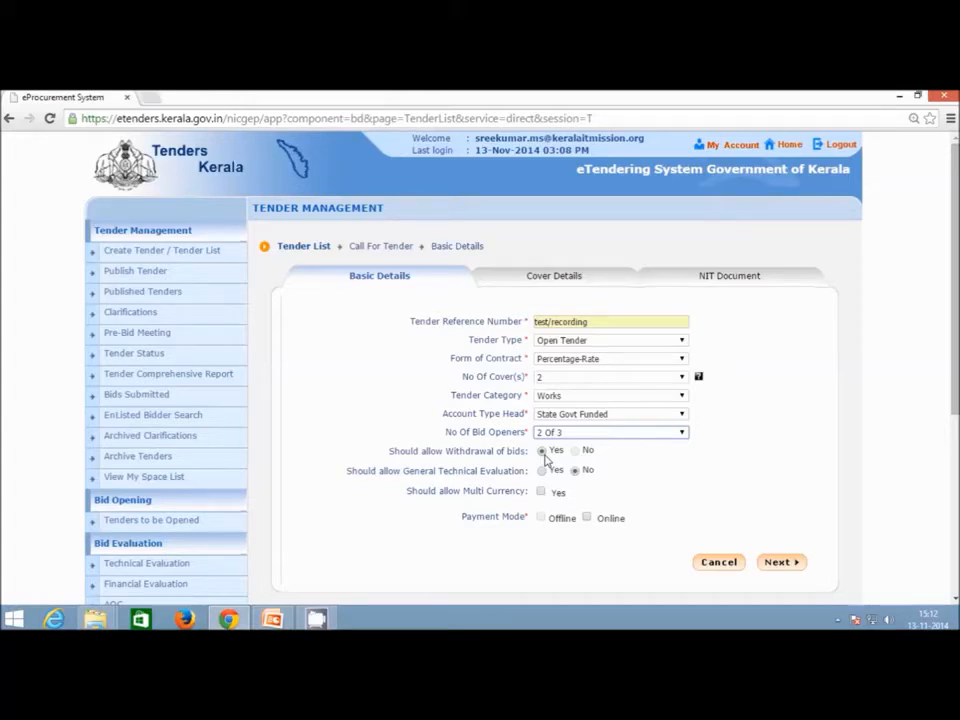
{"action": "left_click", "coordinate": [543, 452]}
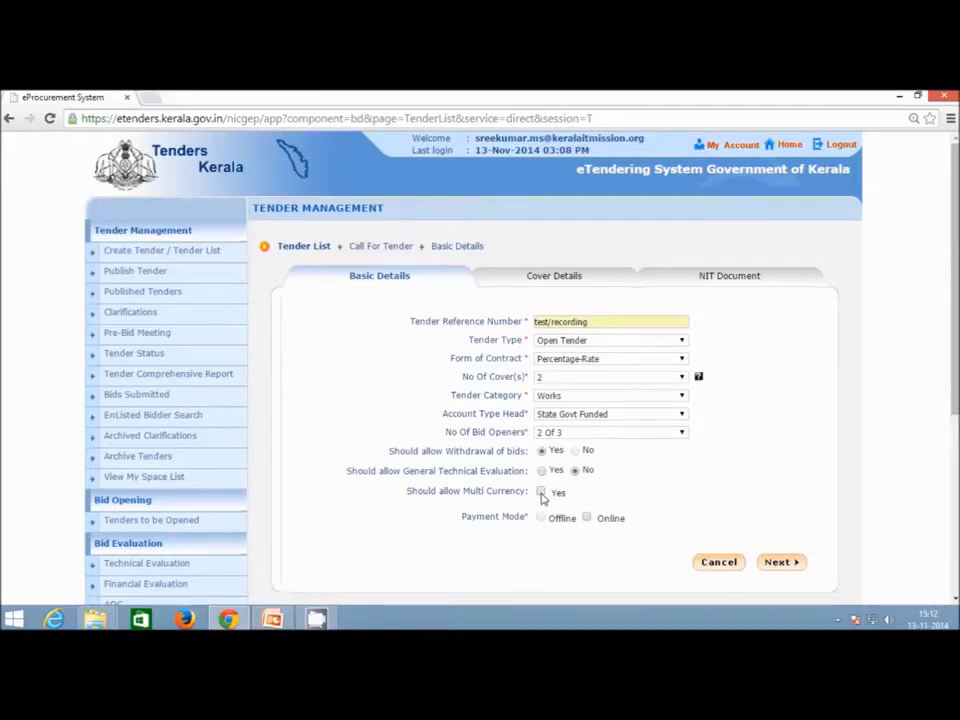
Enable multi currency with US Dollar, Euro and Australian Dollar, then turn it back off.
{"action": "left_click", "coordinate": [540, 492]}
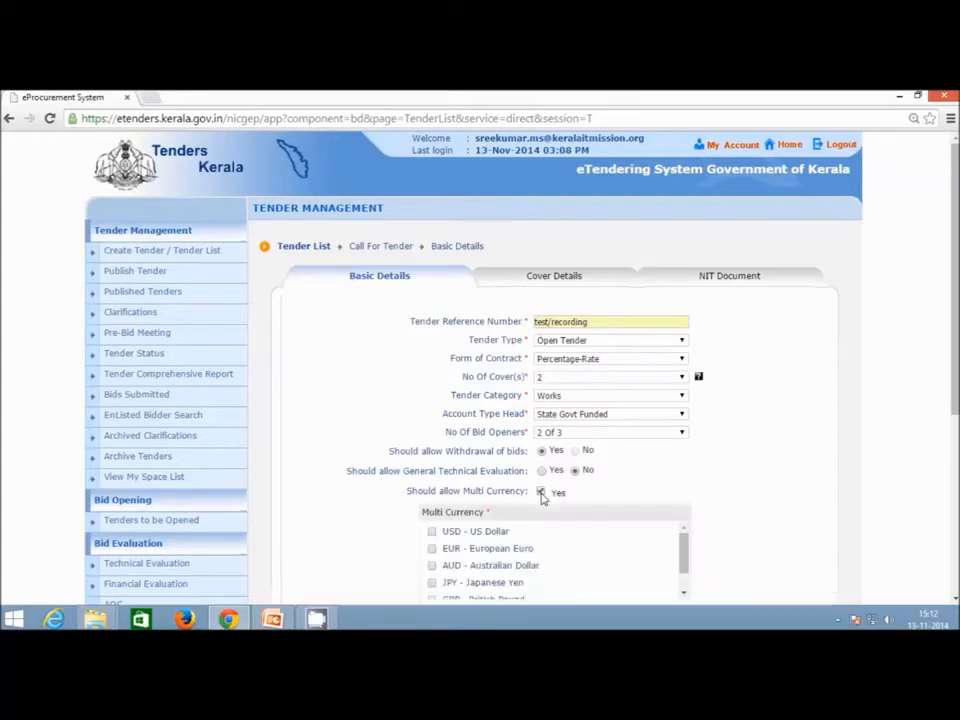
{"action": "scroll", "coordinate": [930, 403], "scroll_direction": "down", "scroll_amount": 1}
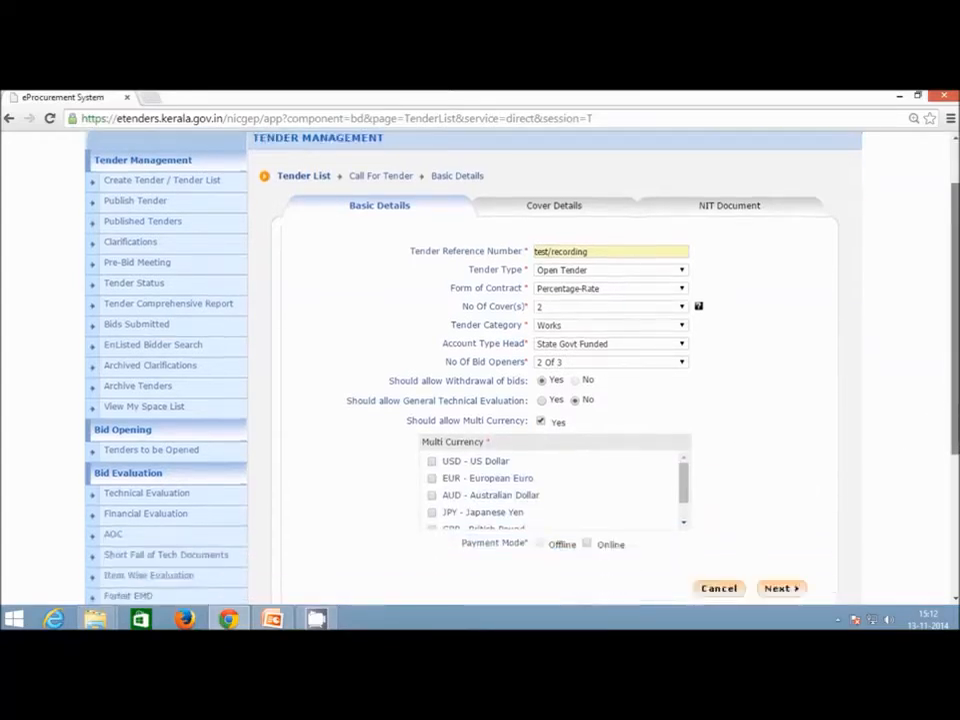
{"action": "scroll", "coordinate": [868, 456], "scroll_direction": "down", "scroll_amount": 1}
{"action": "left_click_drag", "start_coordinate": [684, 426], "coordinate": [684, 424]}
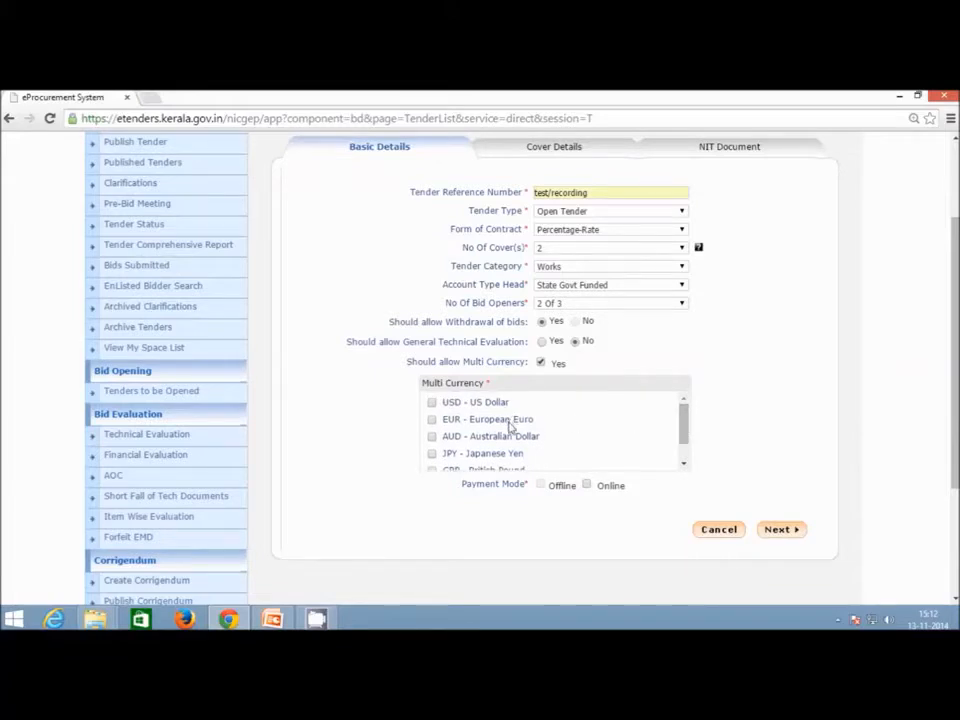
{"action": "left_click", "coordinate": [431, 402]}
{"action": "left_click", "coordinate": [431, 419]}
{"action": "left_click", "coordinate": [431, 437]}
{"action": "left_click", "coordinate": [540, 364]}
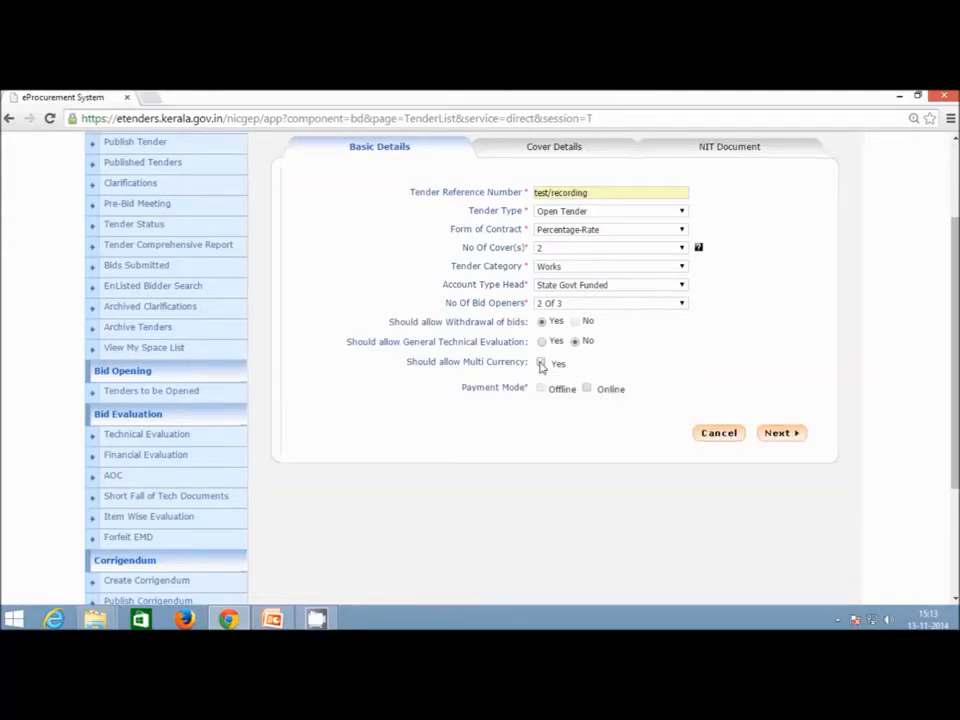
Accept online fee payment through SBT and SBT NEFT/RTGS and continue to cover details.
{"action": "left_click", "coordinate": [587, 390]}
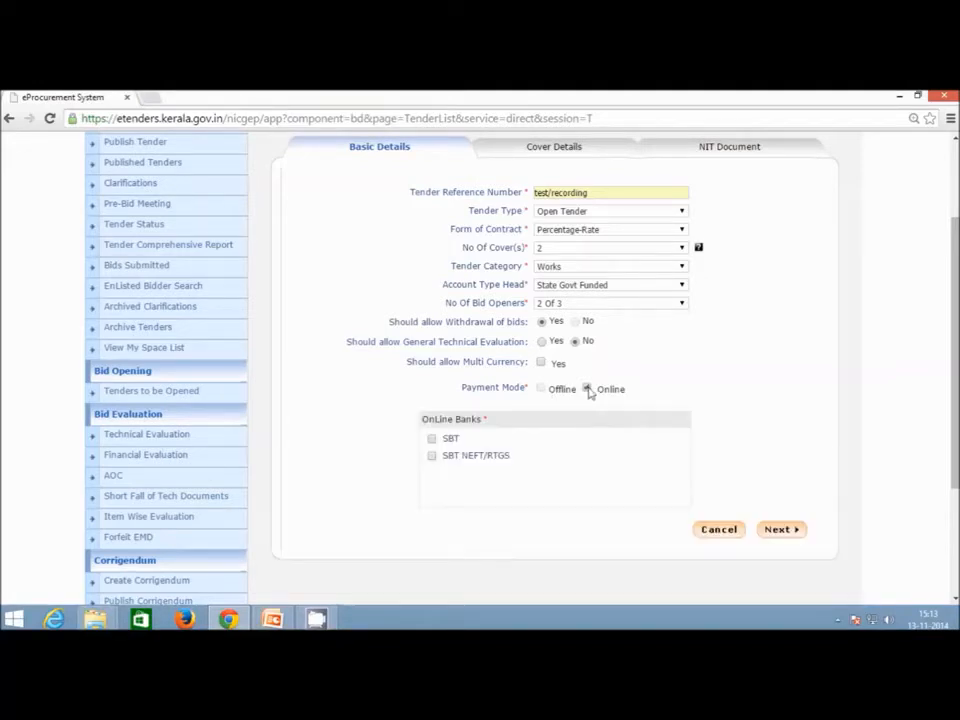
{"action": "left_click", "coordinate": [432, 440]}
{"action": "left_click", "coordinate": [433, 456]}
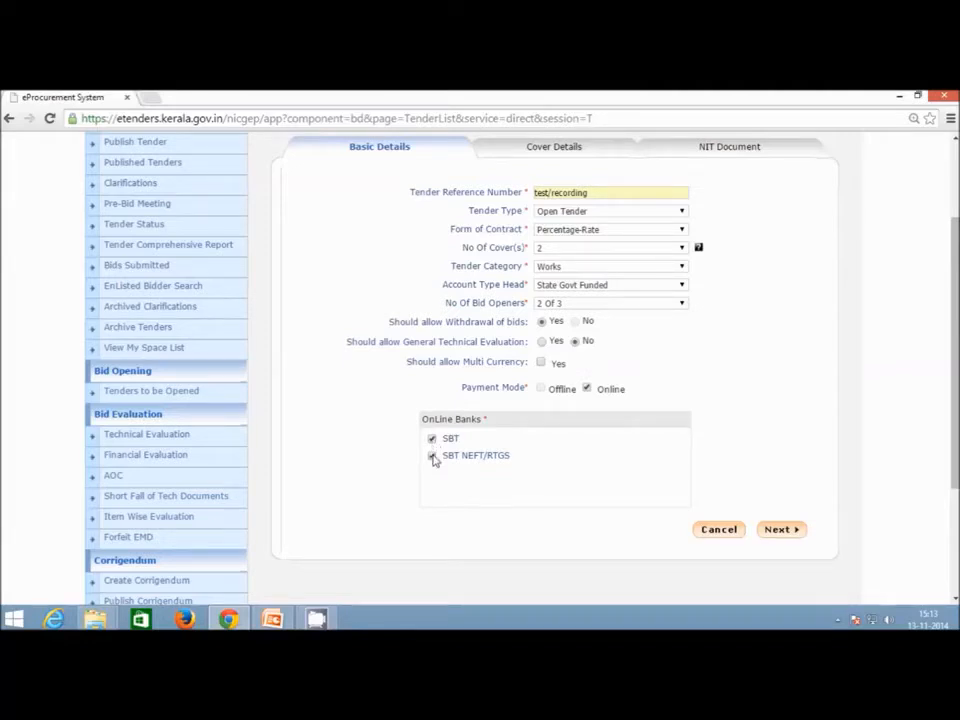
{"action": "left_click", "coordinate": [782, 530]}
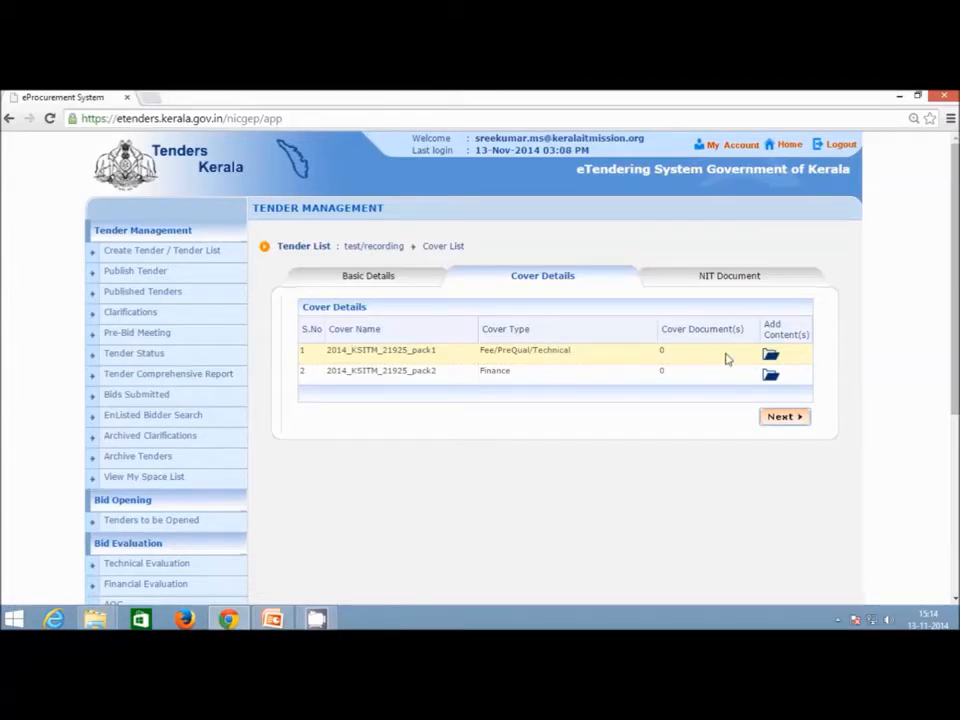
Open the empty Cover Contents form for cover 2014_KSITM_21925_pack1 via row 1's Add Content icon.
{"action": "left_click", "coordinate": [770, 355]}
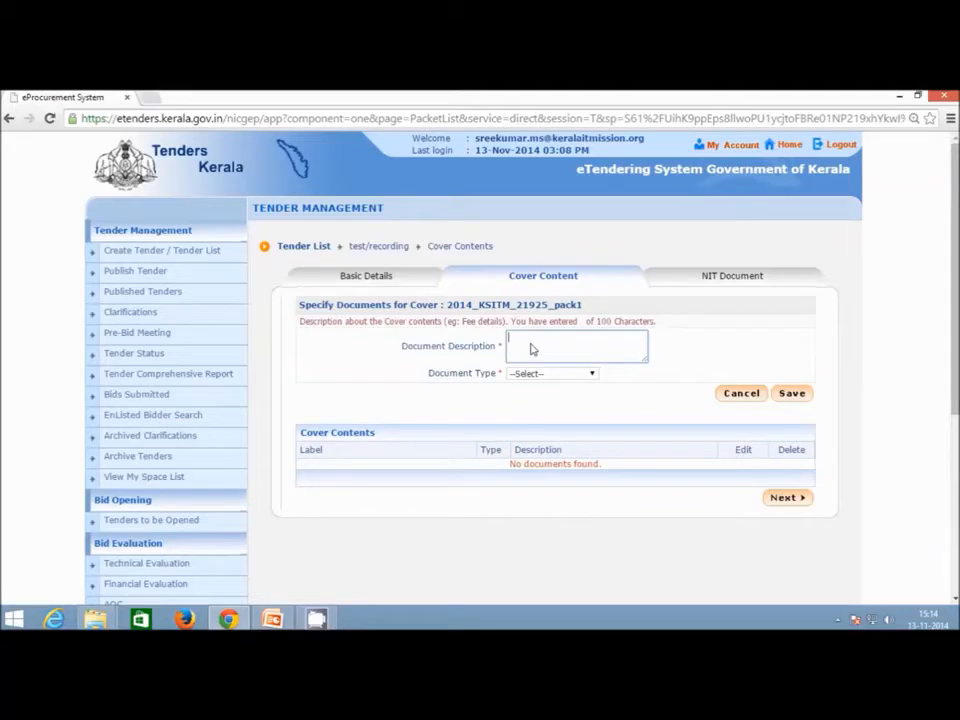
Add a .pdf document described as 'Scanned copy of license' to the first cover.
{"action": "left_click", "coordinate": [552, 377]}
{"action": "left_click", "coordinate": [620, 355]}
{"action": "left_click", "coordinate": [606, 371]}
{"action": "left_click", "coordinate": [593, 376]}
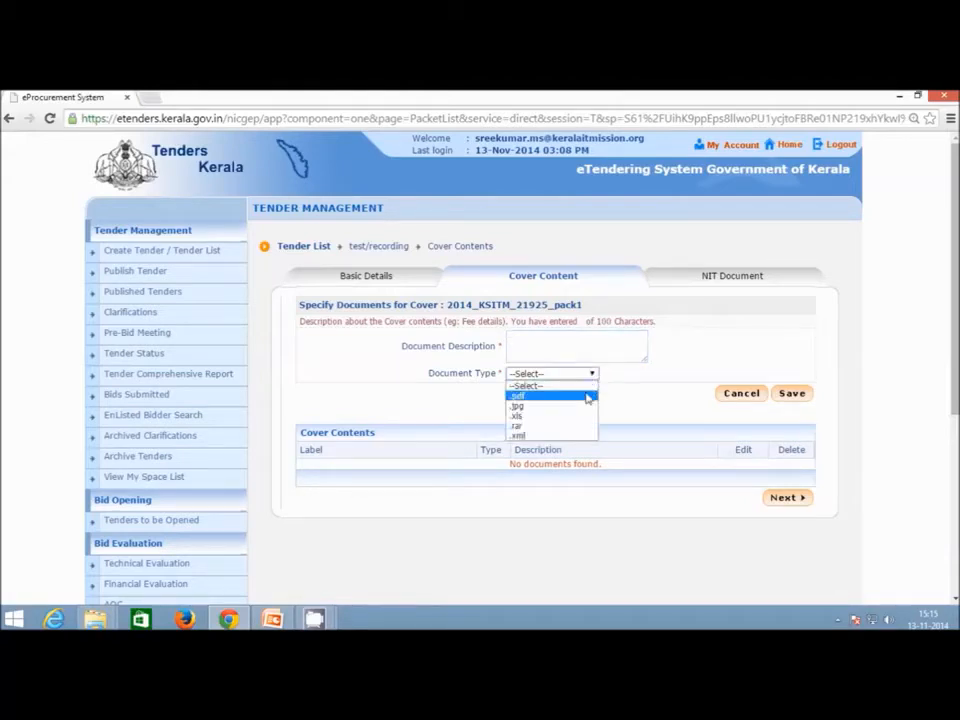
{"action": "left_click", "coordinate": [664, 386]}
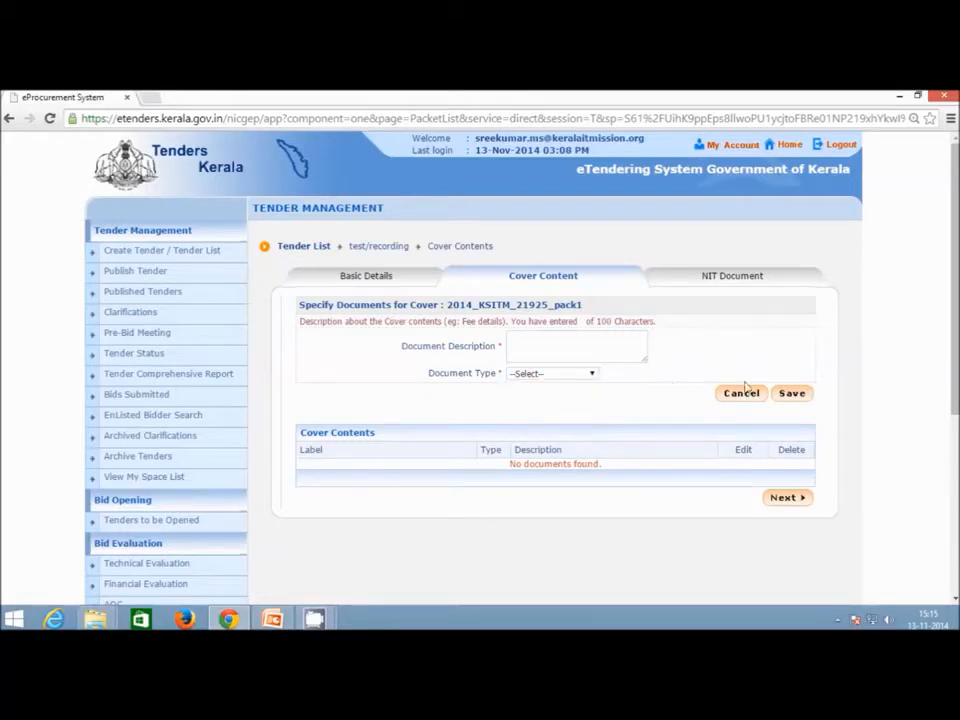
{"action": "left_click", "coordinate": [594, 356]}
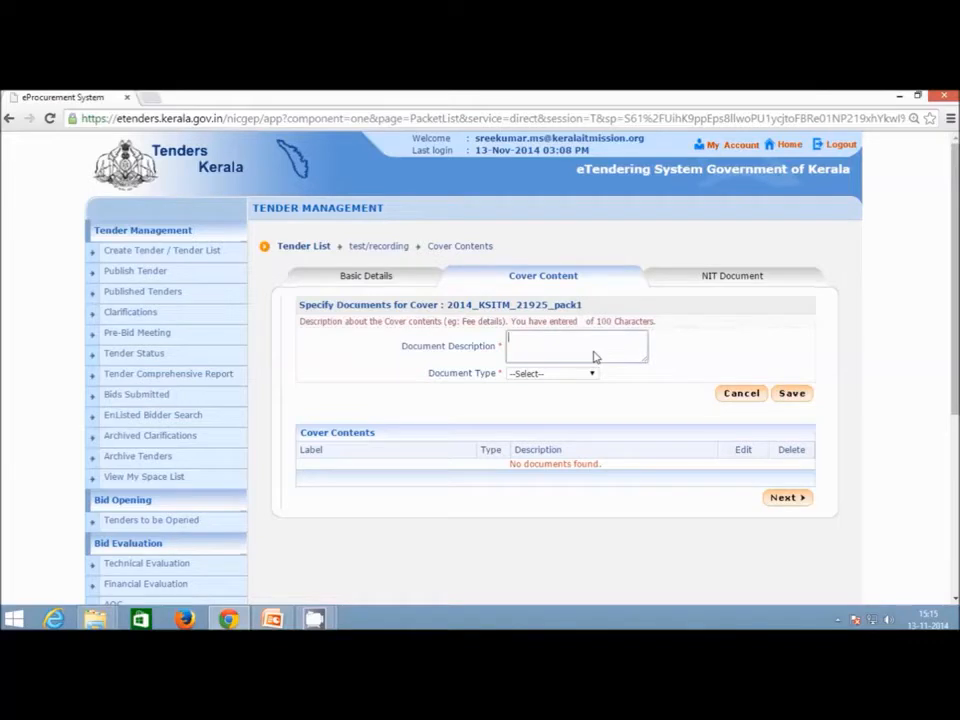
{"action": "type", "text": "Sar"}
{"action": "key", "text": "BackSpace"}
{"action": "key", "text": "BackSpace"}
{"action": "type", "text": "ned copy of licens"}
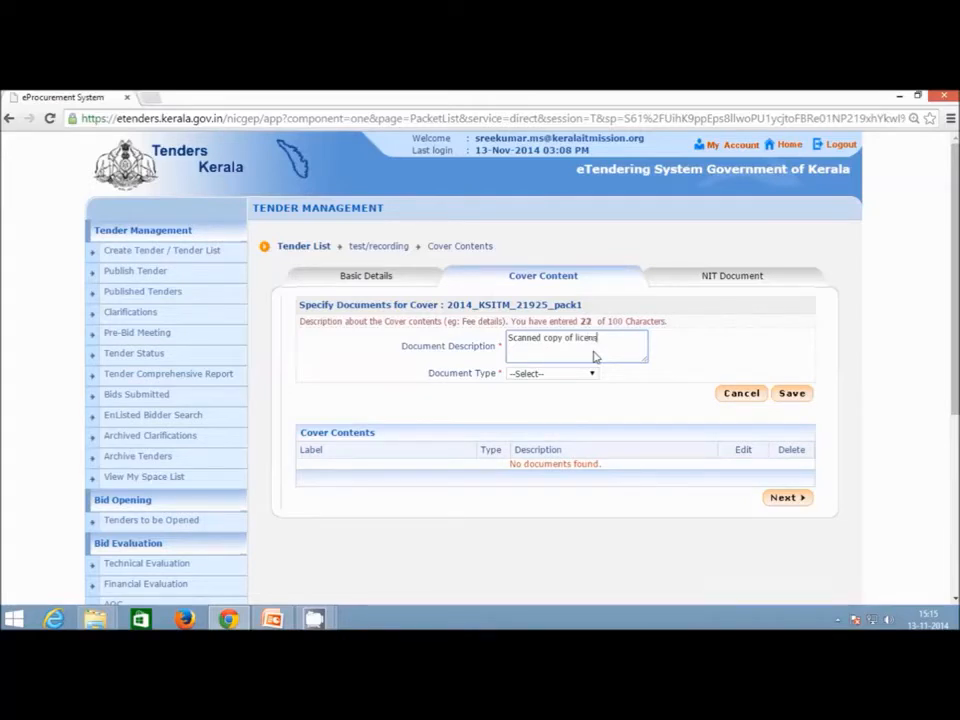
{"action": "left_click", "coordinate": [572, 376]}
{"action": "left_click", "coordinate": [554, 397]}
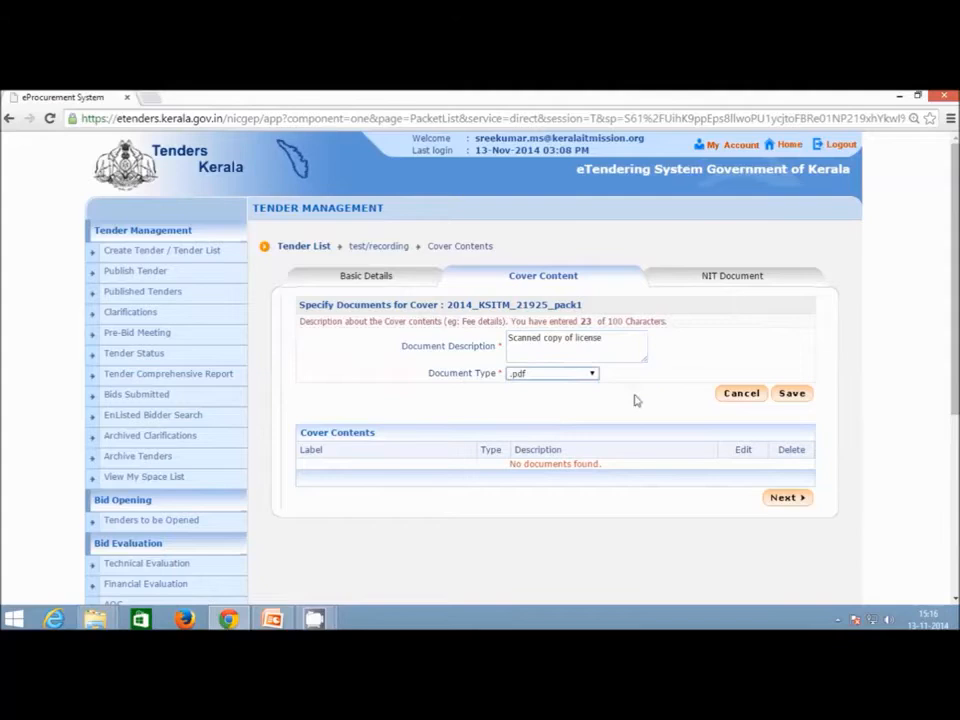
{"action": "left_click", "coordinate": [800, 399]}
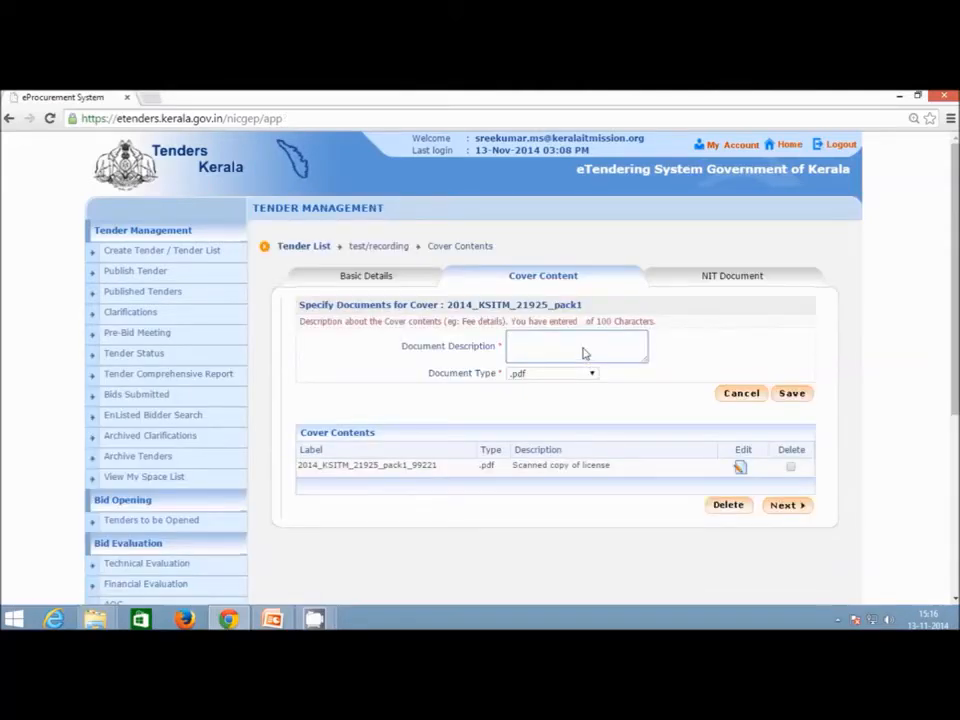
Add the 'Scanned copy of agreement' entry and return to the cover list.
{"action": "type", "text": "sa"}
{"action": "type", "text": "anned cop"}
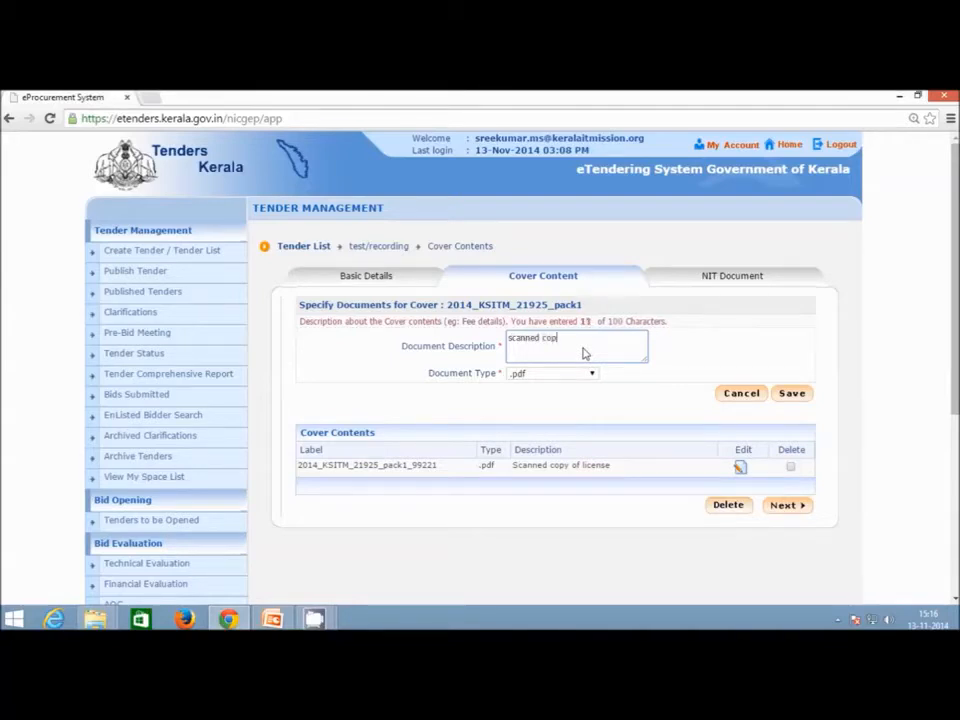
{"action": "type", "text": "y of agreement"}
{"action": "left_click", "coordinate": [795, 397]}
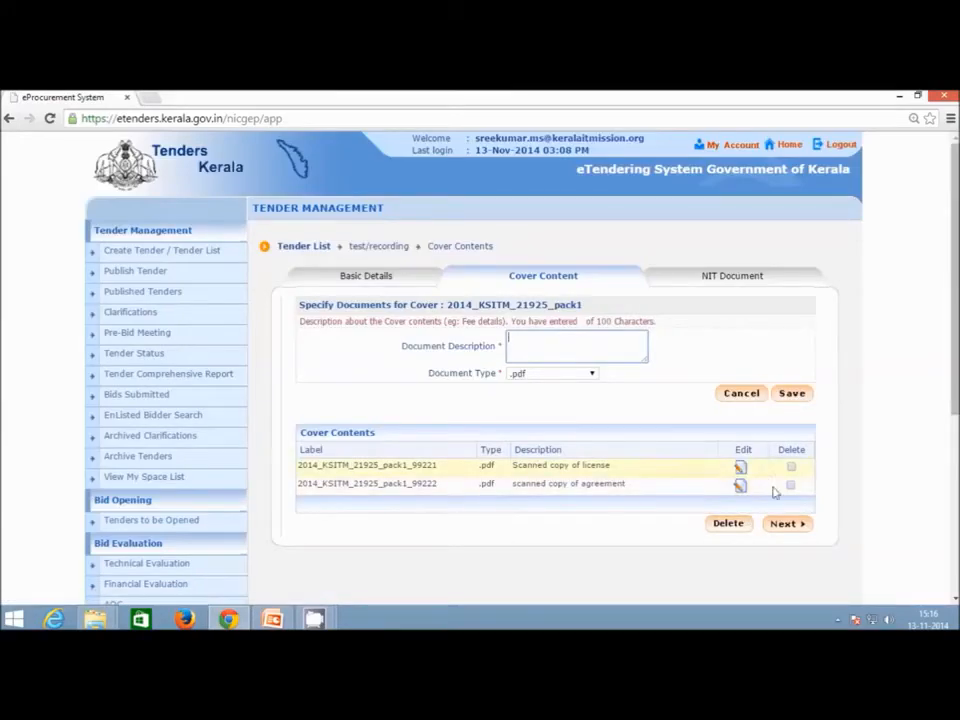
{"action": "left_click", "coordinate": [795, 525]}
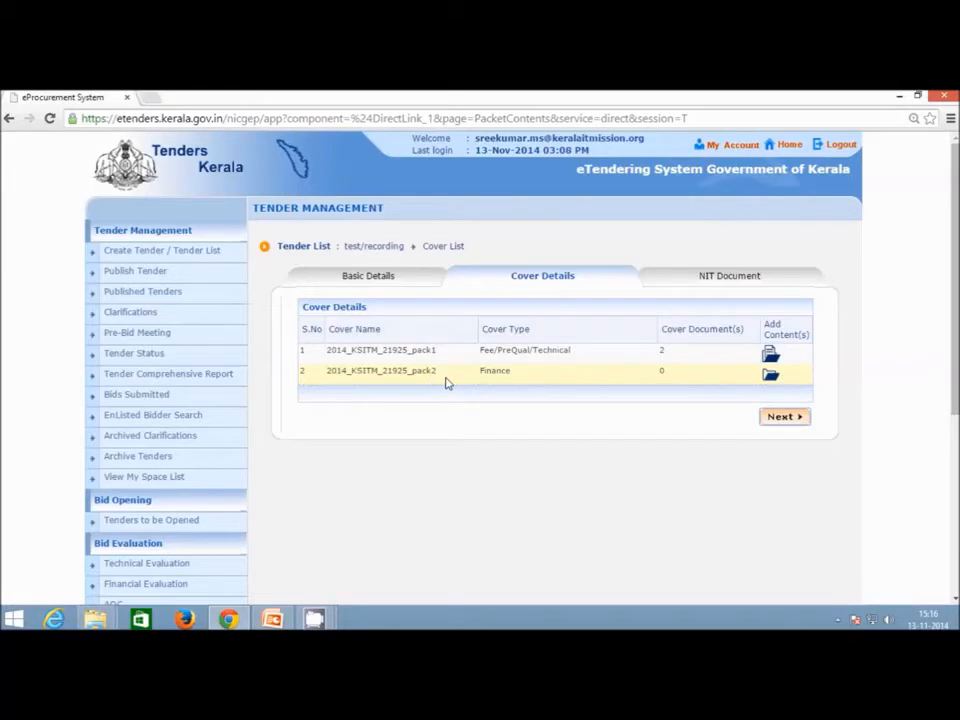
Add a .xls document described as BoQ to the Finance cover, then continue to the NIT Document page.
{"action": "left_click", "coordinate": [770, 375]}
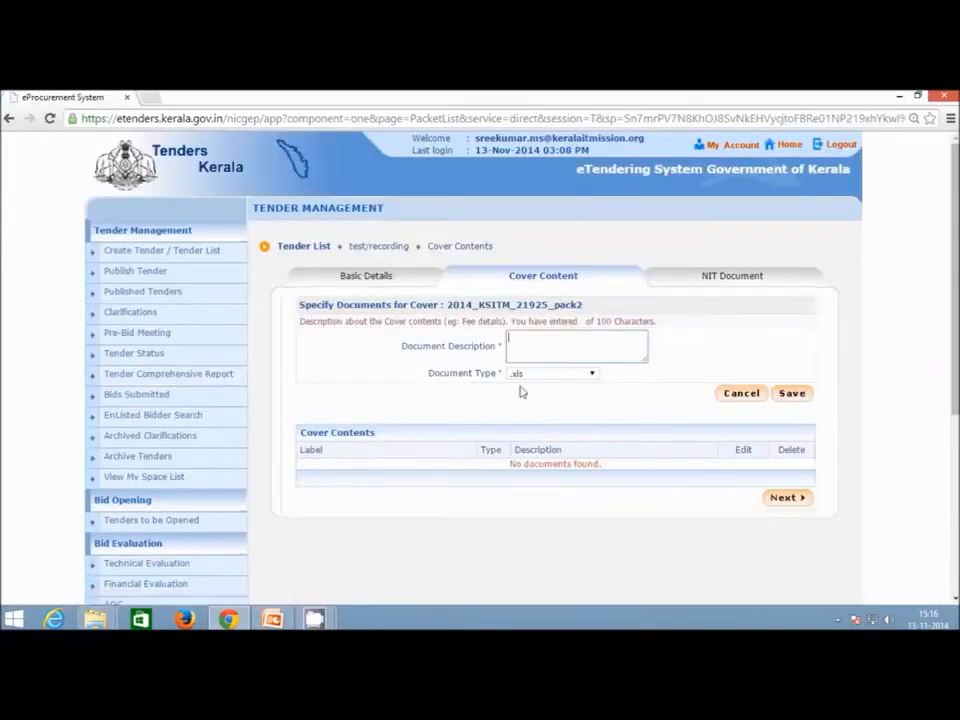
{"action": "left_click", "coordinate": [567, 346]}
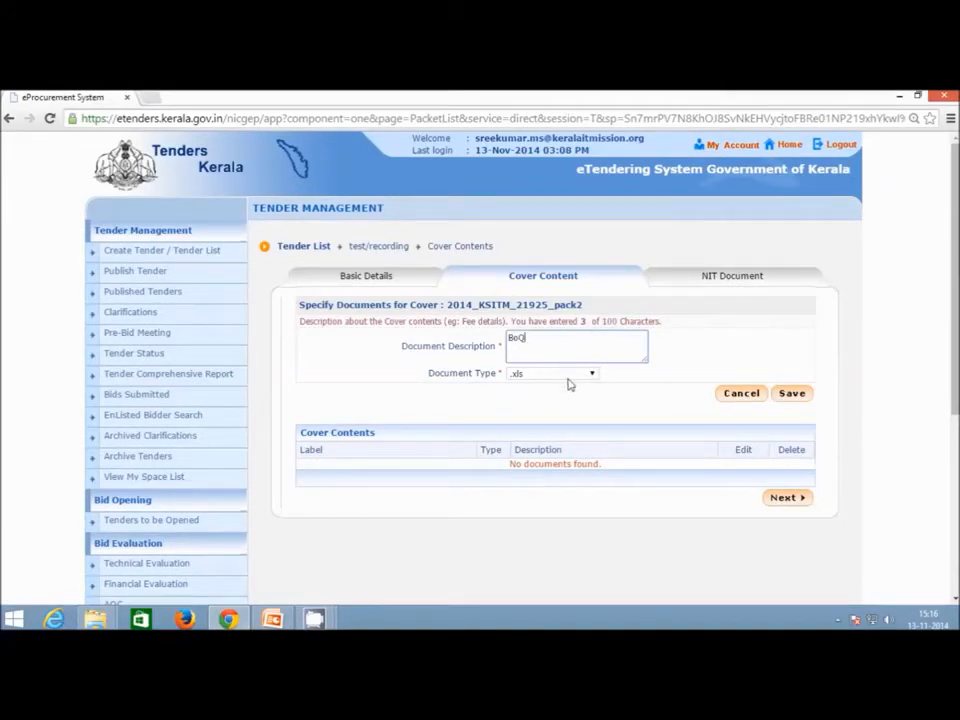
{"action": "left_click", "coordinate": [569, 373]}
{"action": "left_click", "coordinate": [540, 417]}
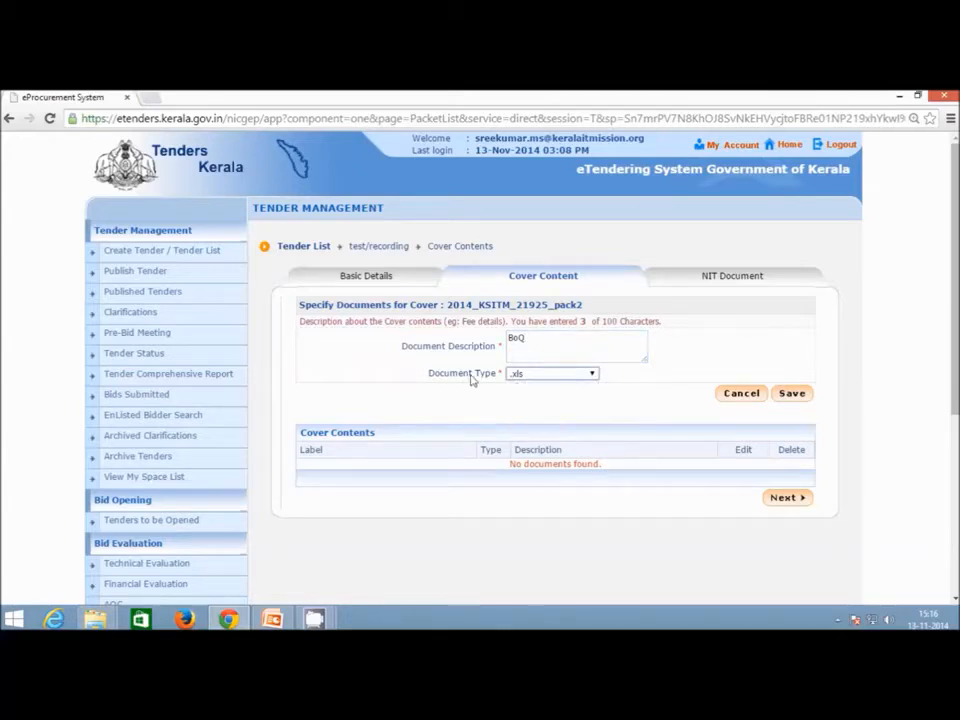
{"action": "left_click", "coordinate": [792, 395]}
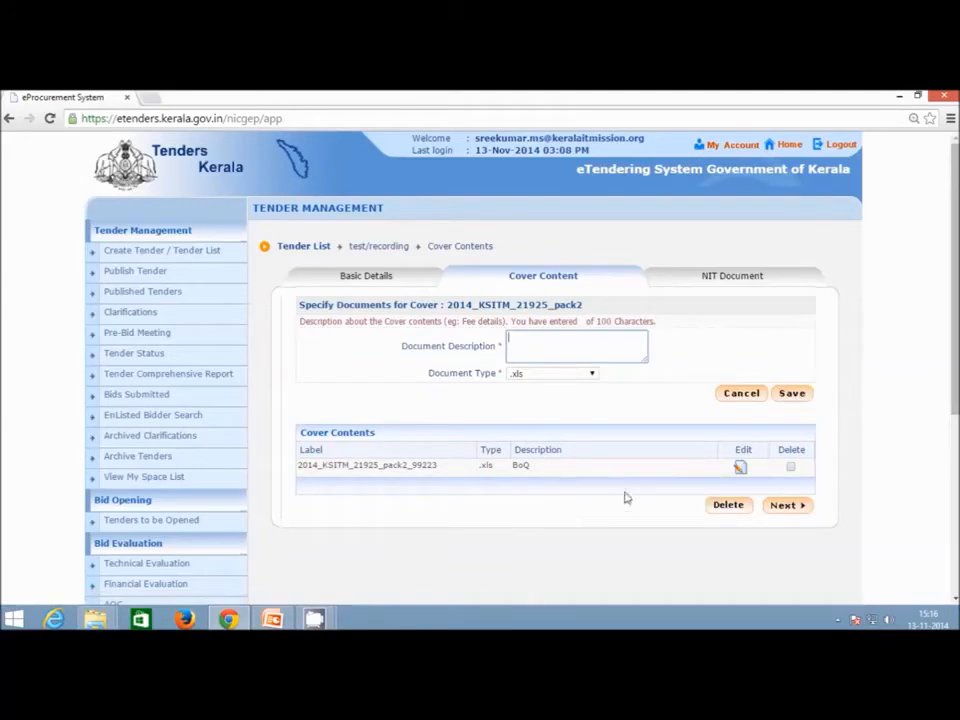
{"action": "left_click", "coordinate": [787, 508]}
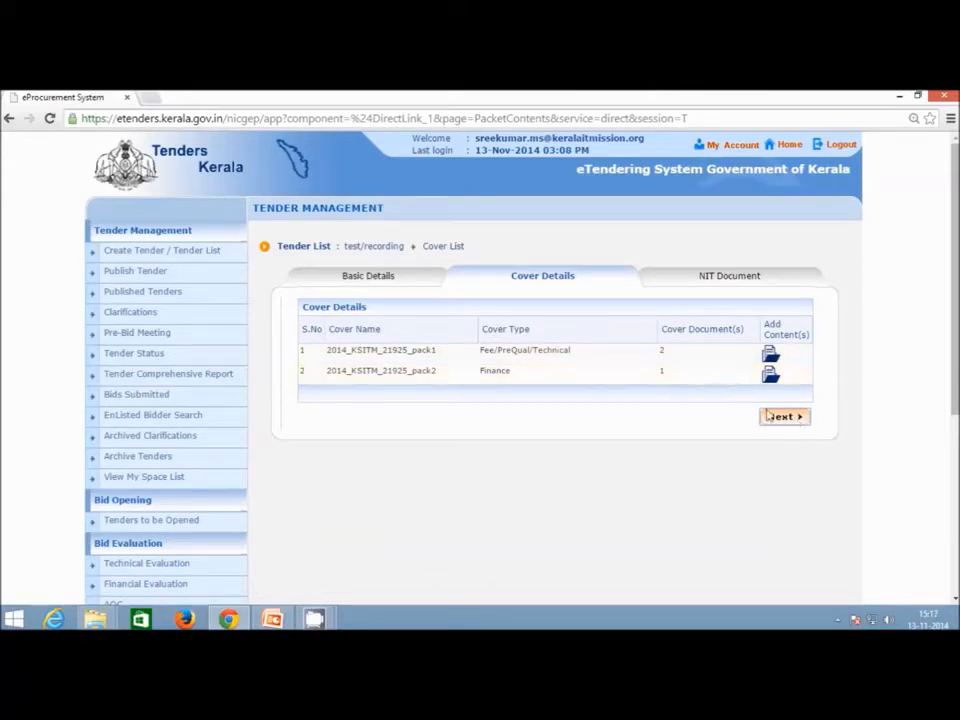
{"action": "left_click", "coordinate": [790, 420]}
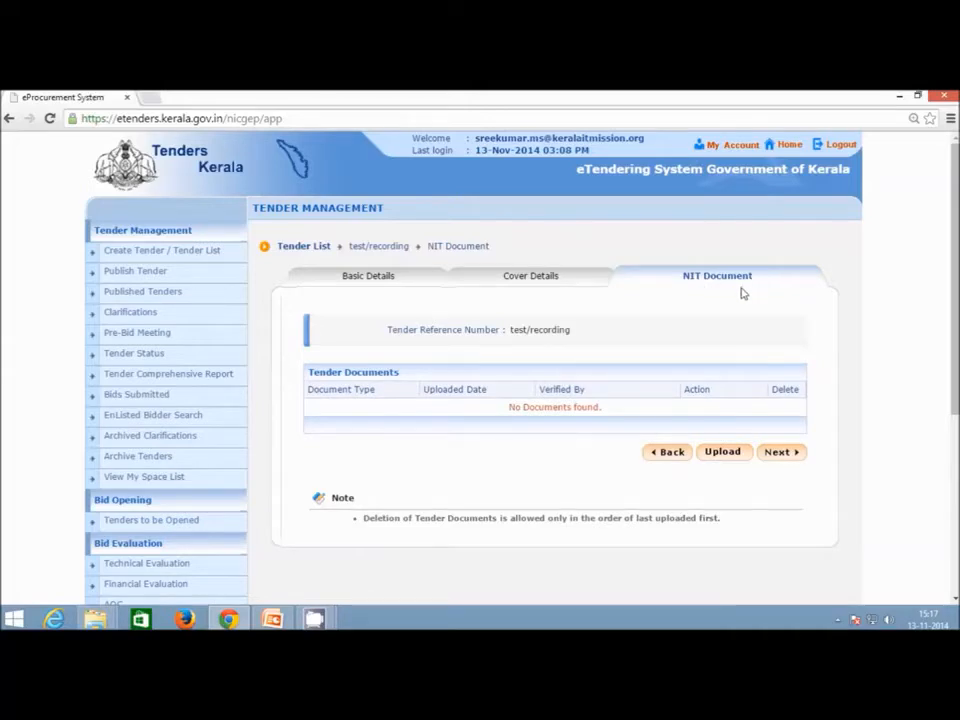
Start a NIT upload past the Java security warnings, describe it as 'Tender Notice', and browse for its PDF.
{"action": "left_click", "coordinate": [722, 452]}
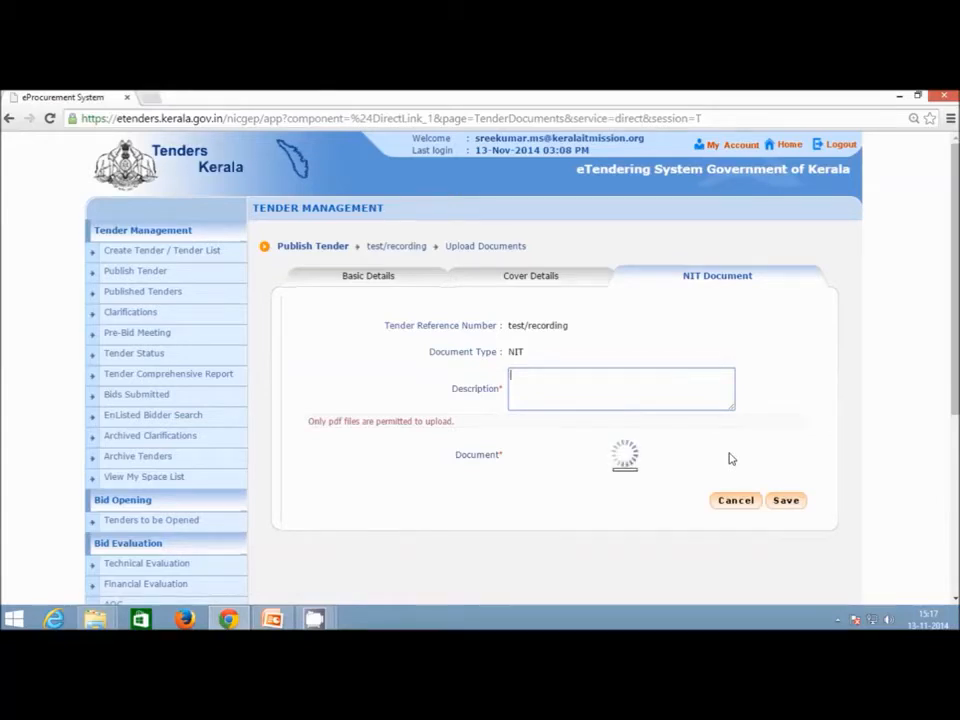
{"action": "left_click", "coordinate": [570, 398]}
{"action": "left_click", "coordinate": [381, 435]}
{"action": "left_click", "coordinate": [587, 433]}
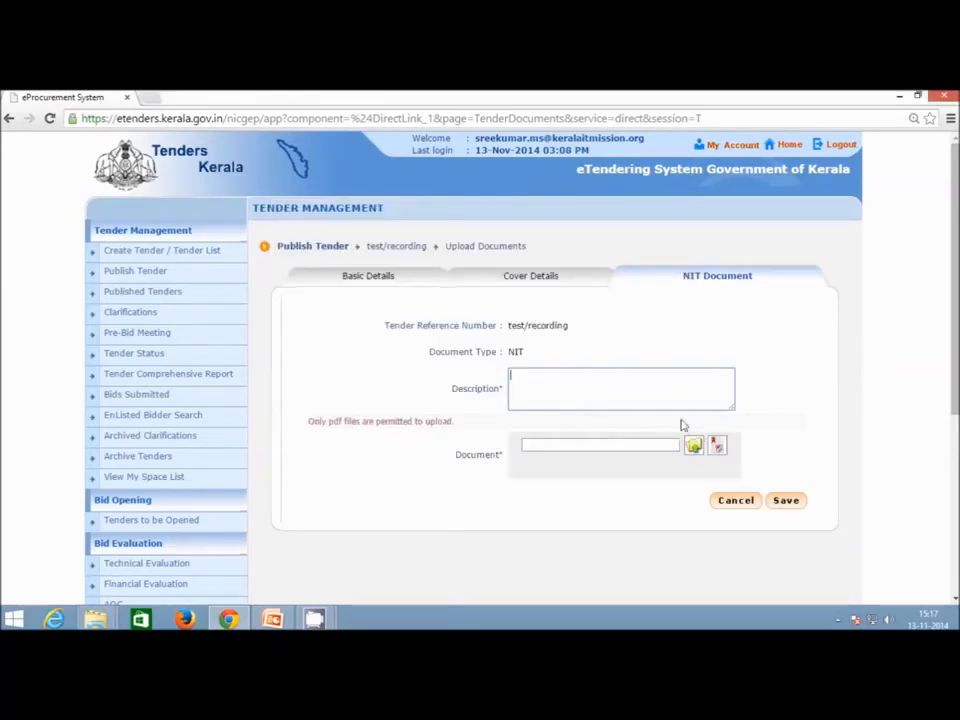
{"action": "type", "text": "s"}
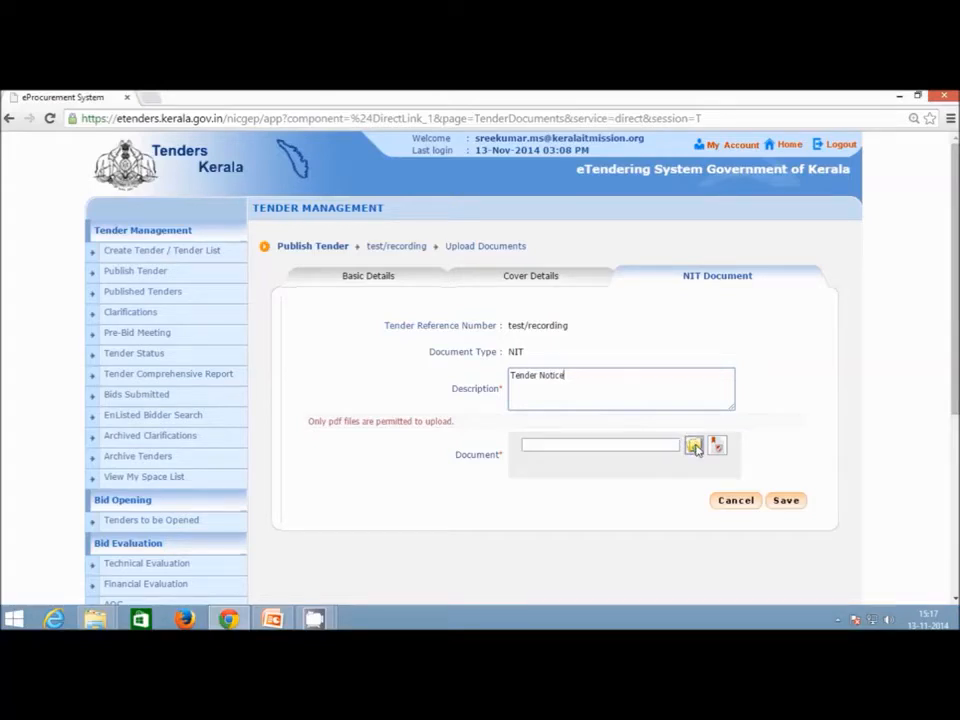
{"action": "left_click", "coordinate": [694, 447]}
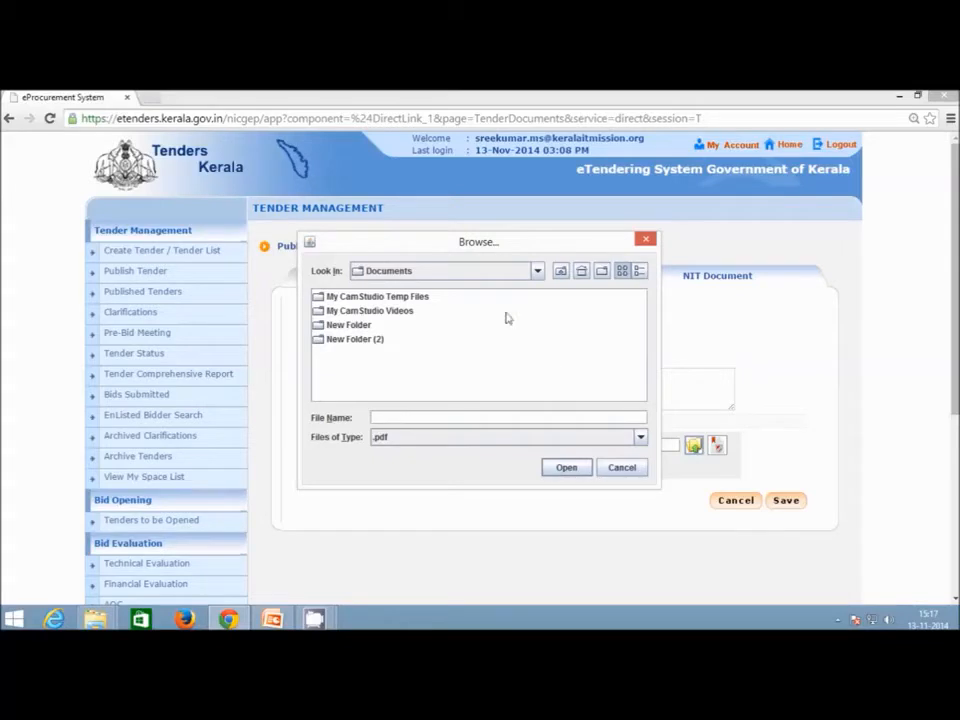
Locate notice.pdf in the eTender folder and attach it as the NIT document.
{"action": "left_click", "coordinate": [628, 469]}
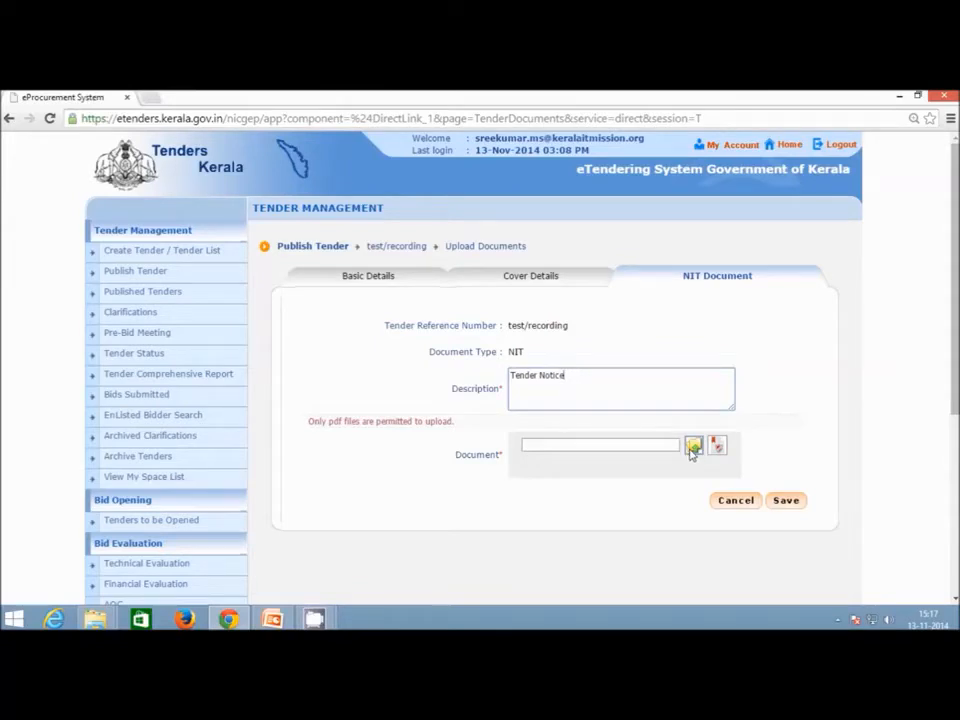
{"action": "left_click", "coordinate": [691, 446]}
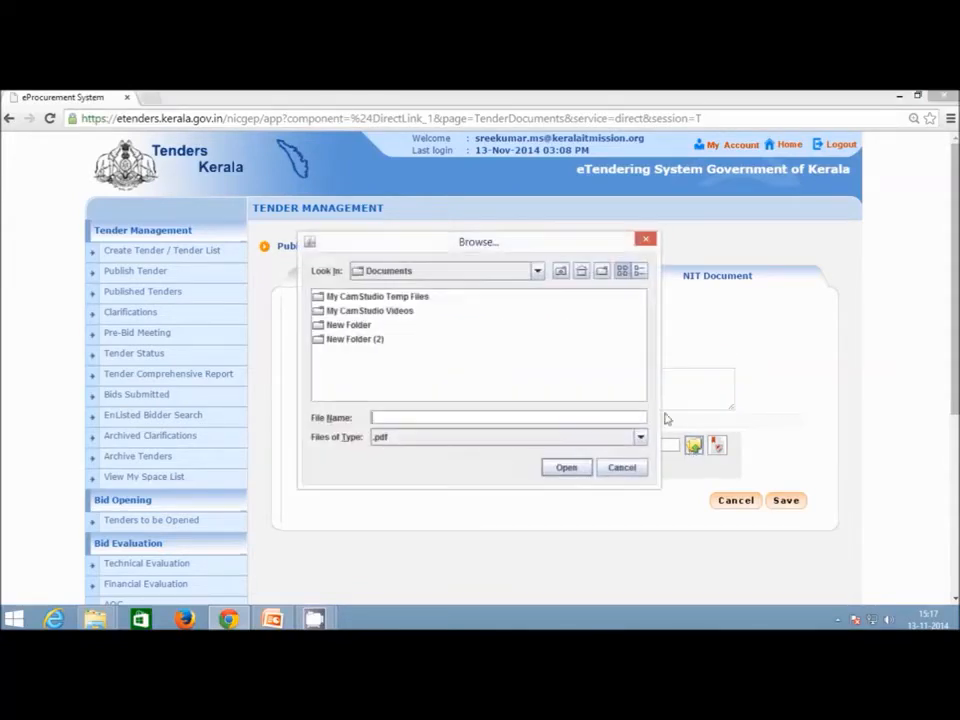
{"action": "left_click", "coordinate": [581, 270]}
{"action": "double_click", "coordinate": [388, 296]}
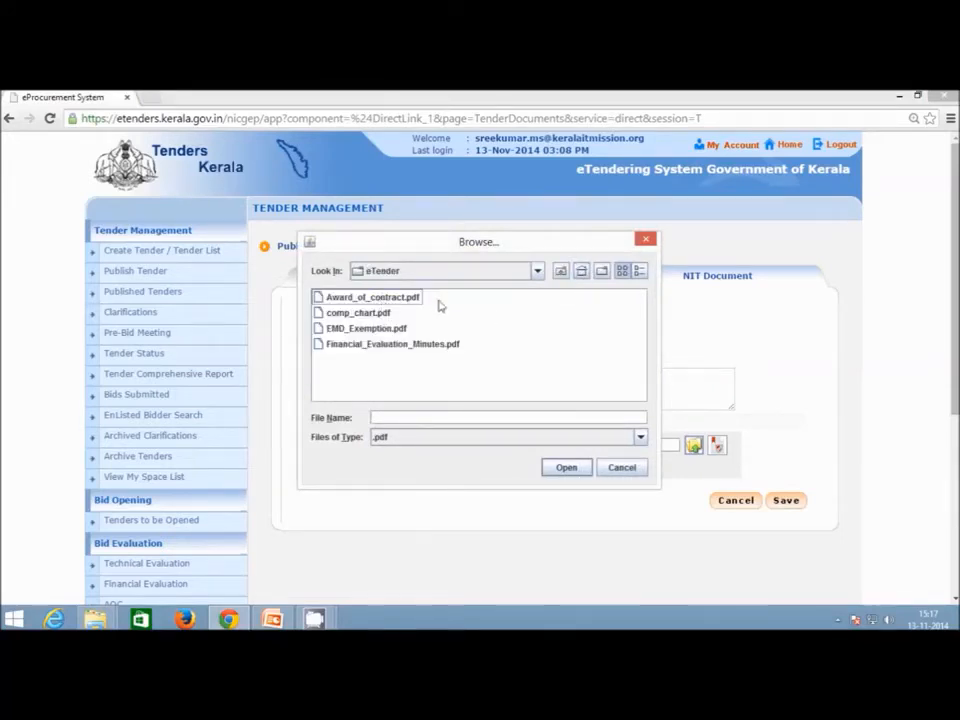
{"action": "left_click", "coordinate": [562, 272]}
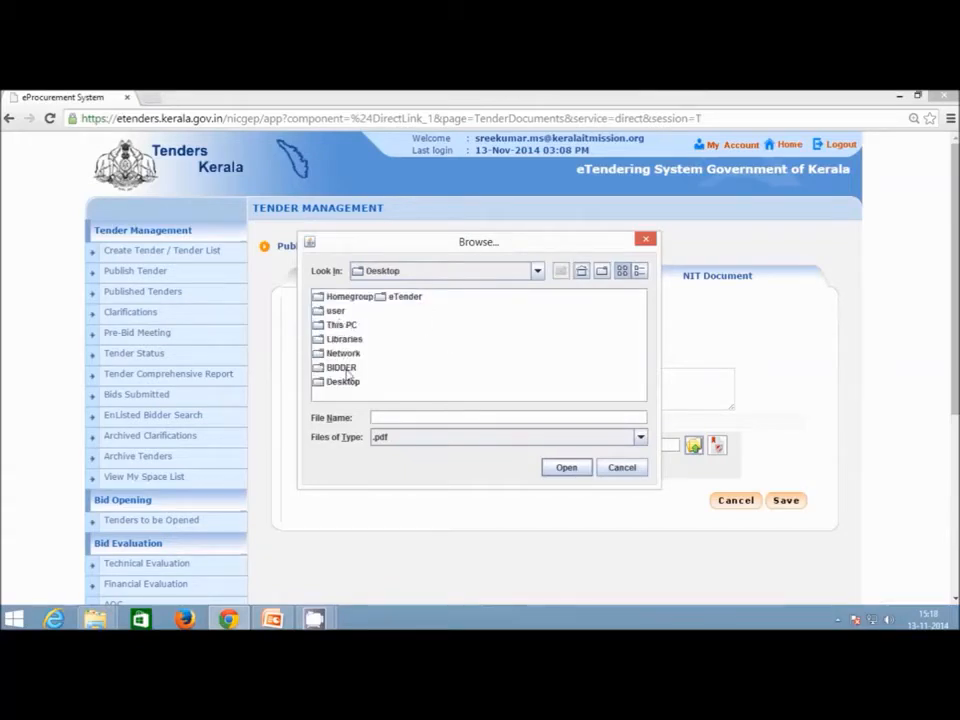
{"action": "double_click", "coordinate": [342, 368]}
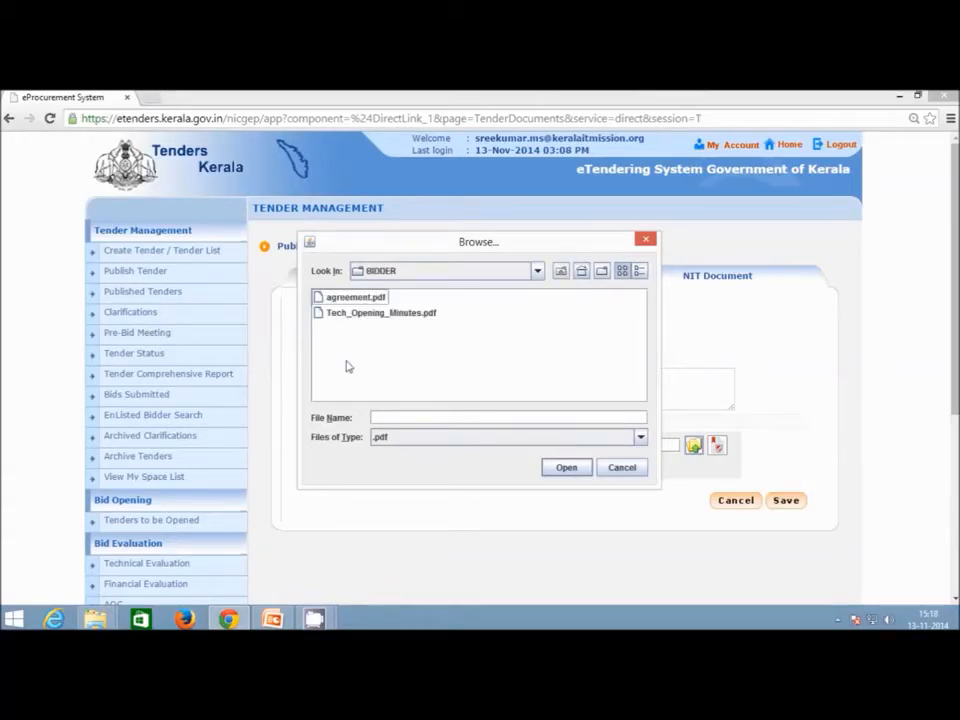
{"action": "left_click", "coordinate": [345, 300]}
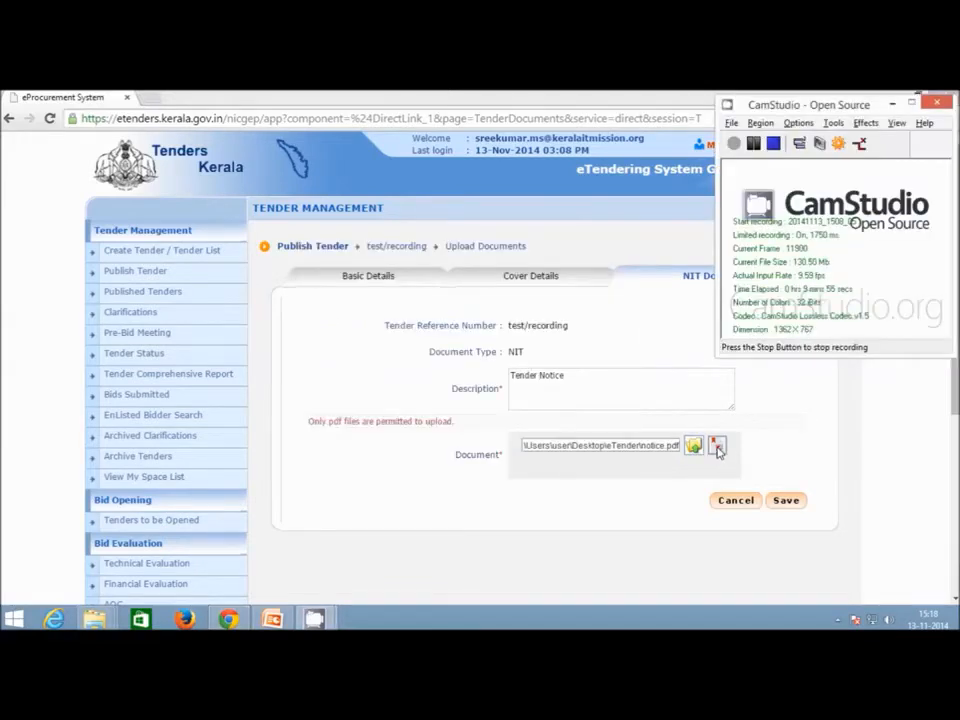
{"action": "left_click", "coordinate": [892, 103]}
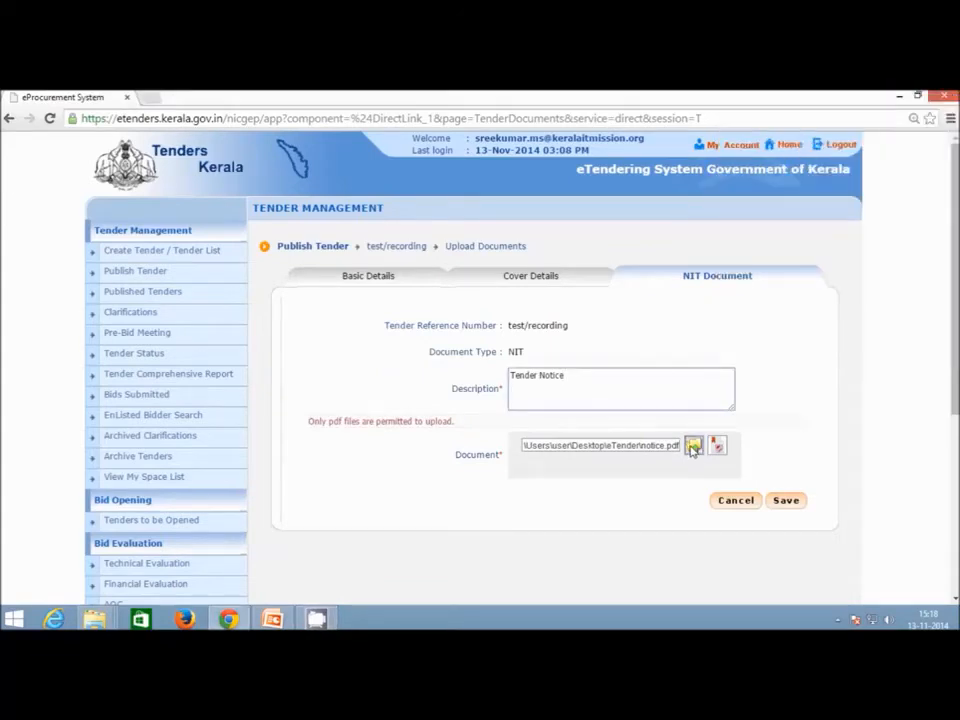
{"action": "left_click", "coordinate": [693, 446]}
{"action": "left_click", "coordinate": [357, 341]}
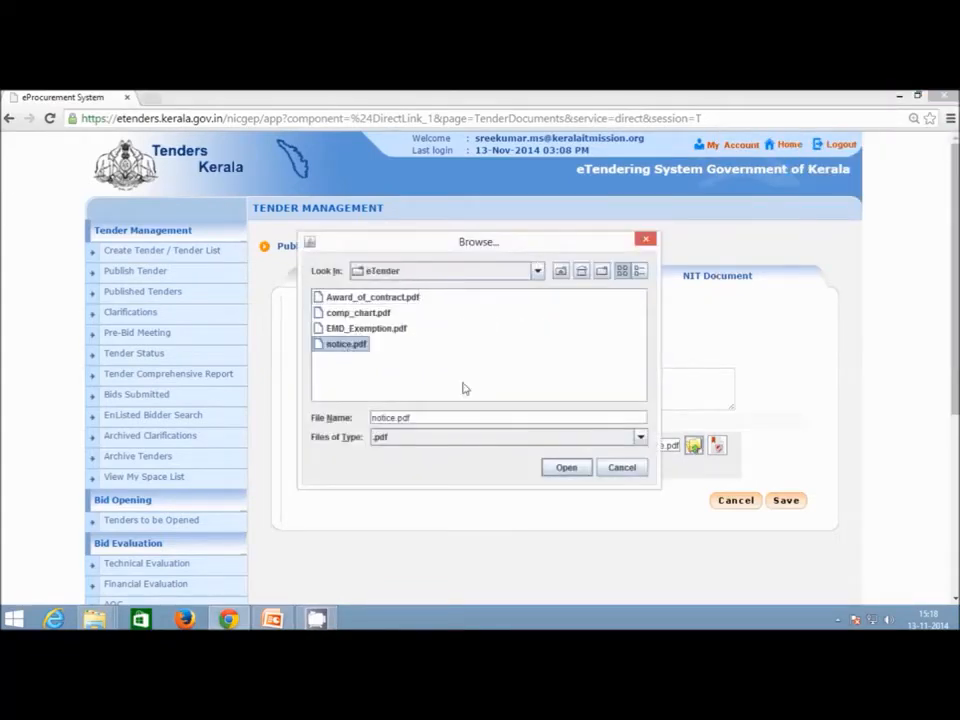
{"action": "left_click", "coordinate": [574, 469]}
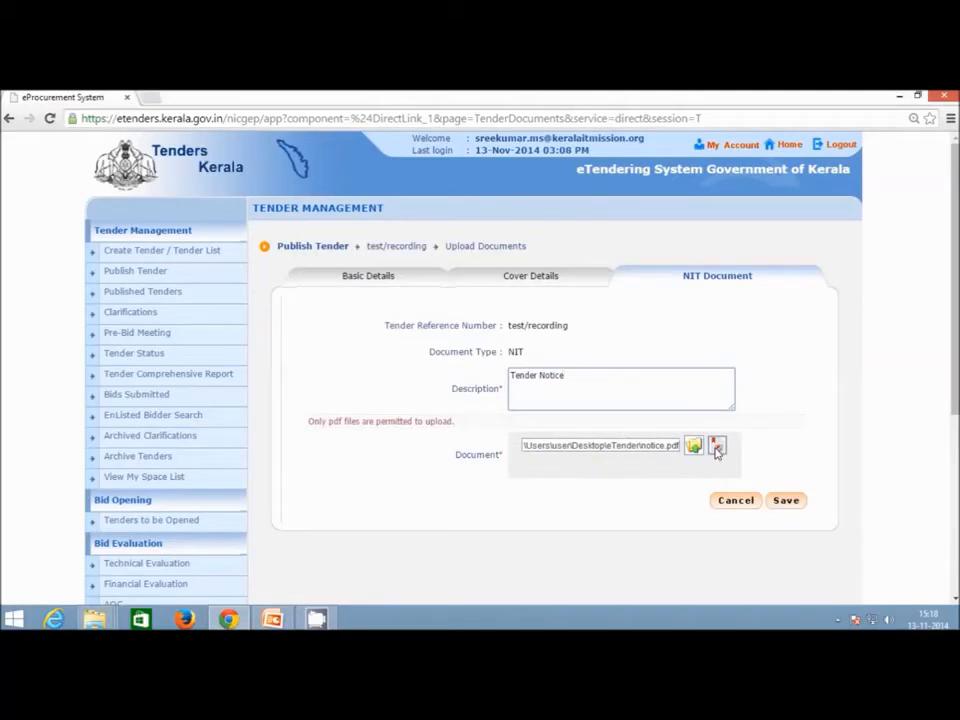
Digitally sign notice.pdf with the user PIN after accepting the security warnings, then save the NIT upload.
{"action": "left_click", "coordinate": [717, 449]}
{"action": "left_click", "coordinate": [430, 436]}
{"action": "left_click", "coordinate": [598, 440]}
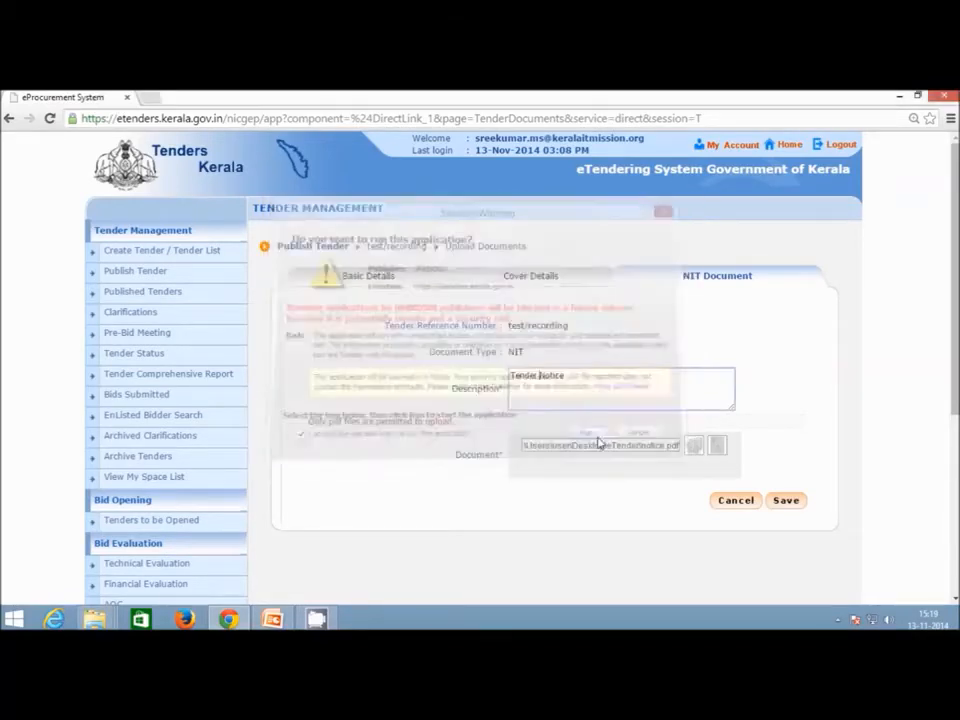
{"action": "left_click", "coordinate": [443, 436]}
{"action": "left_click", "coordinate": [590, 440]}
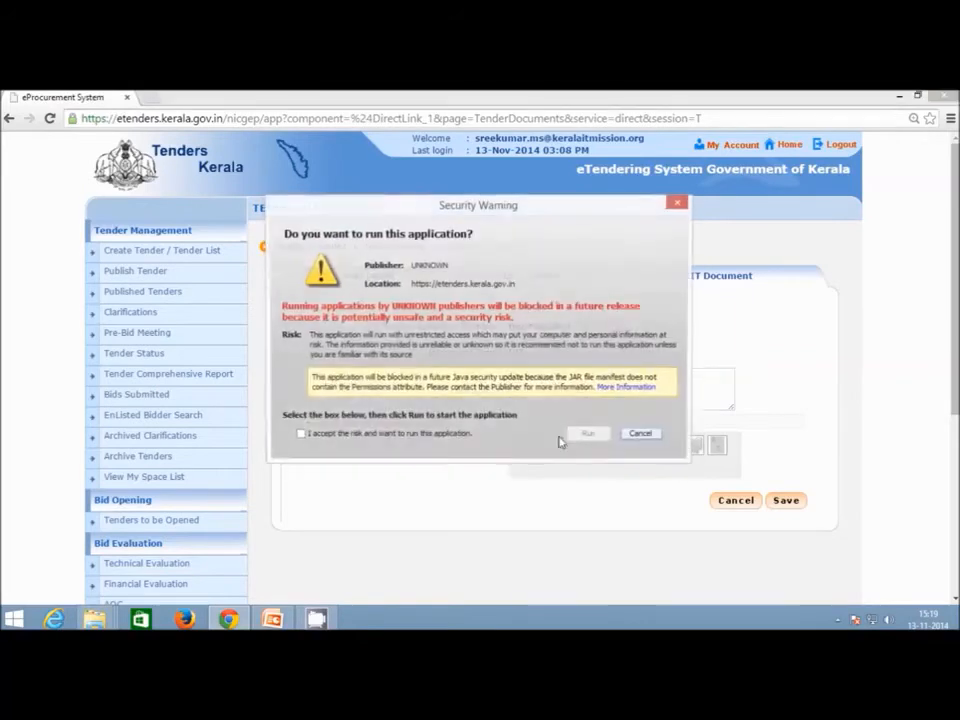
{"action": "left_click", "coordinate": [460, 435]}
{"action": "left_click", "coordinate": [592, 438]}
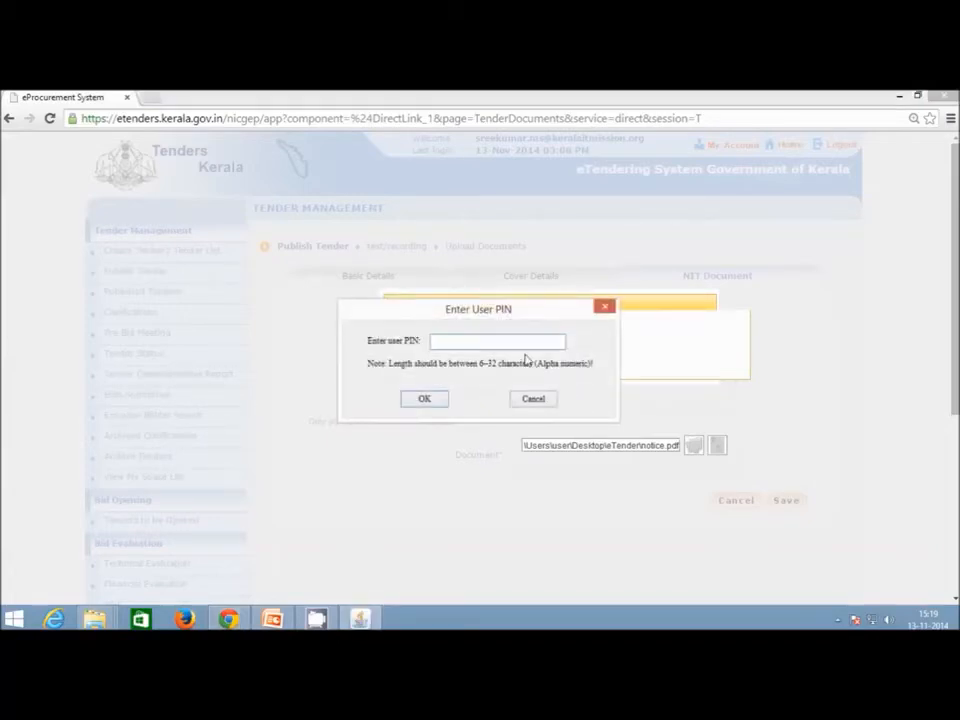
{"action": "type", "text": "*"}
{"action": "key", "text": "Return"}
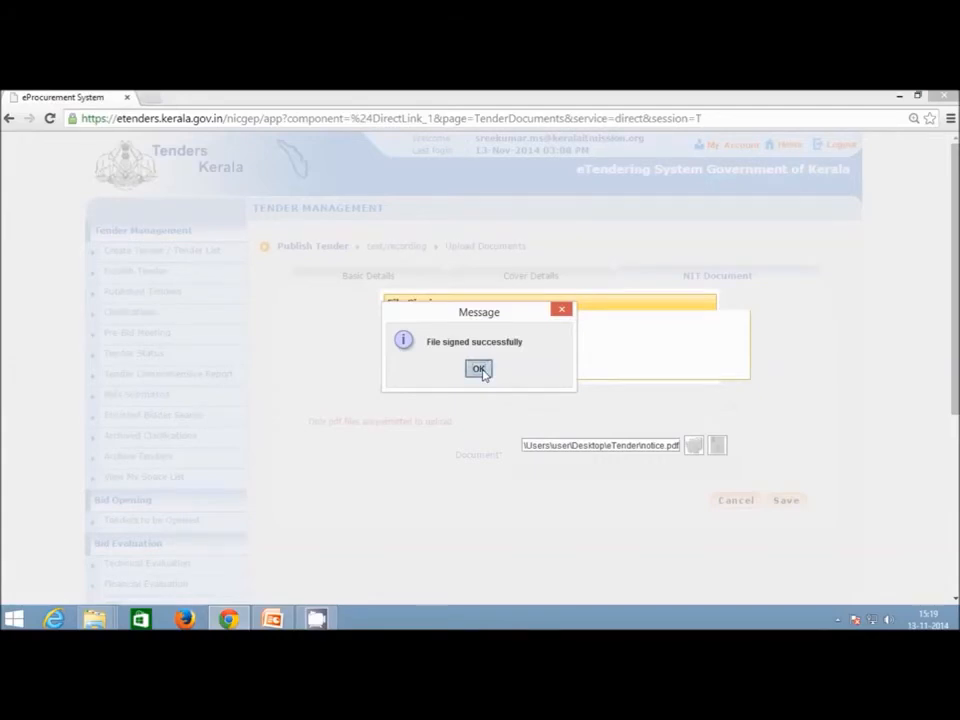
{"action": "left_click", "coordinate": [479, 369]}
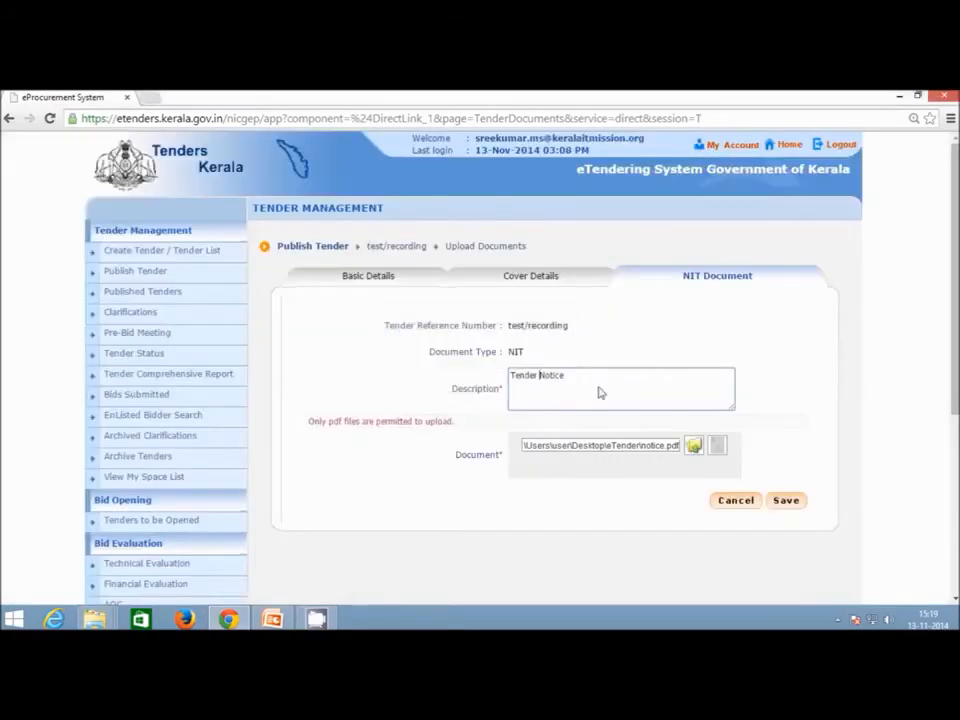
{"action": "left_click", "coordinate": [787, 501]}
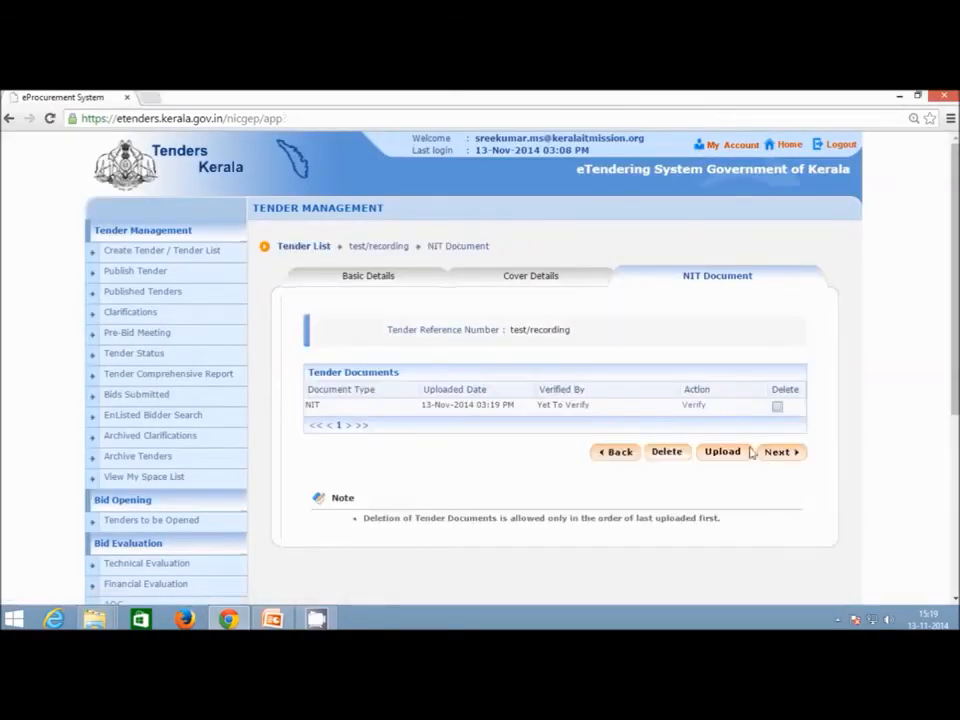
Review the downloaded NIT_1.pdf, then mark the NIT document as verified and save.
{"action": "left_click", "coordinate": [696, 406]}
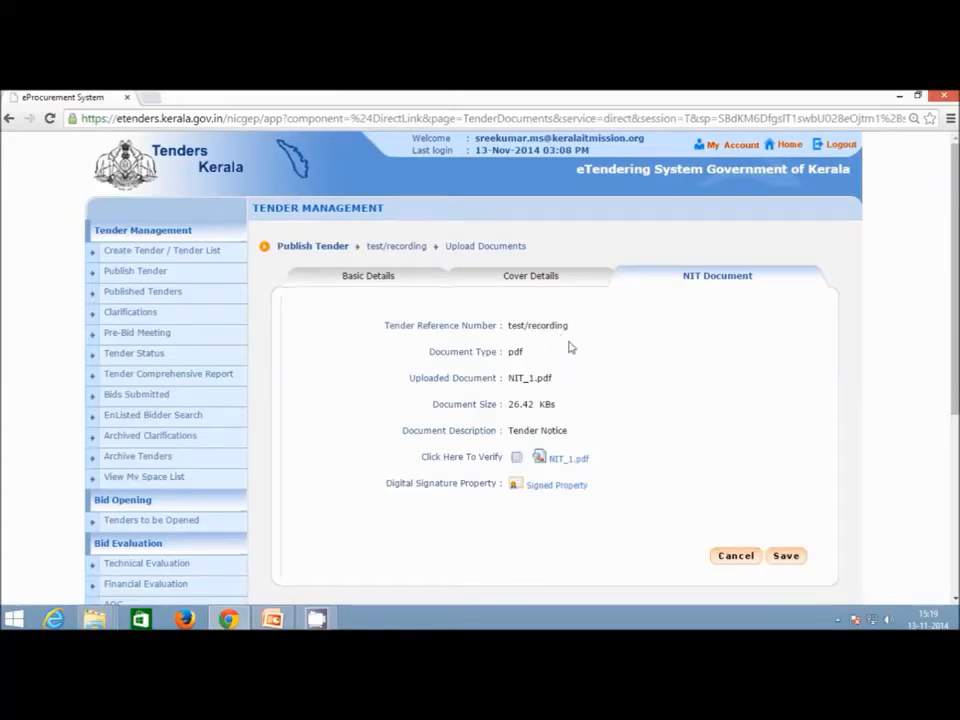
{"action": "scroll", "coordinate": [570, 345], "scroll_direction": "down", "scroll_amount": 1}
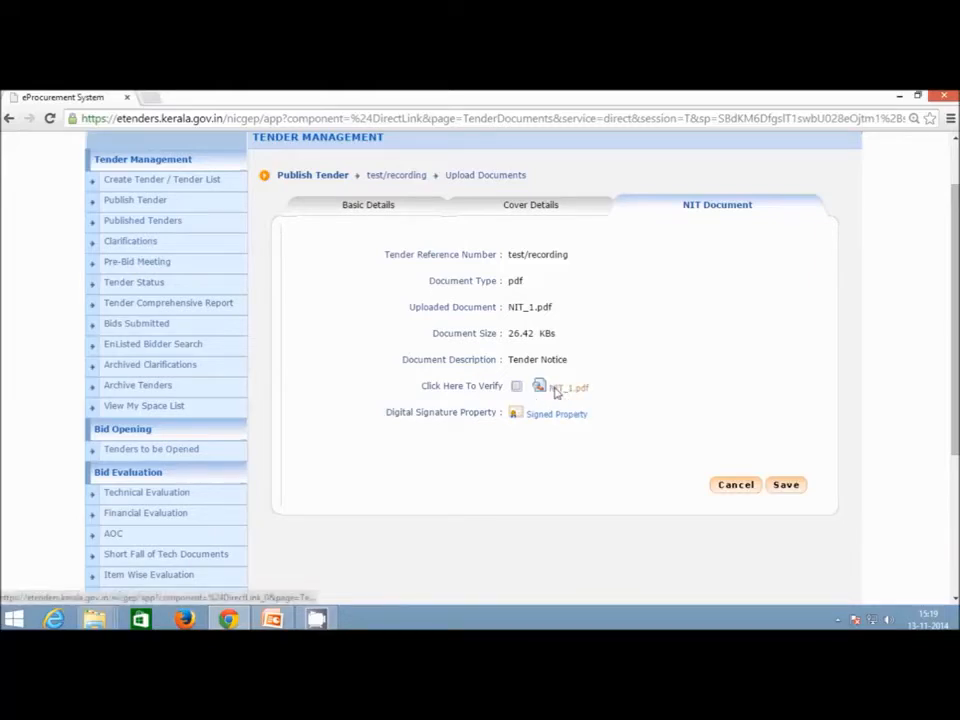
{"action": "left_click", "coordinate": [557, 391]}
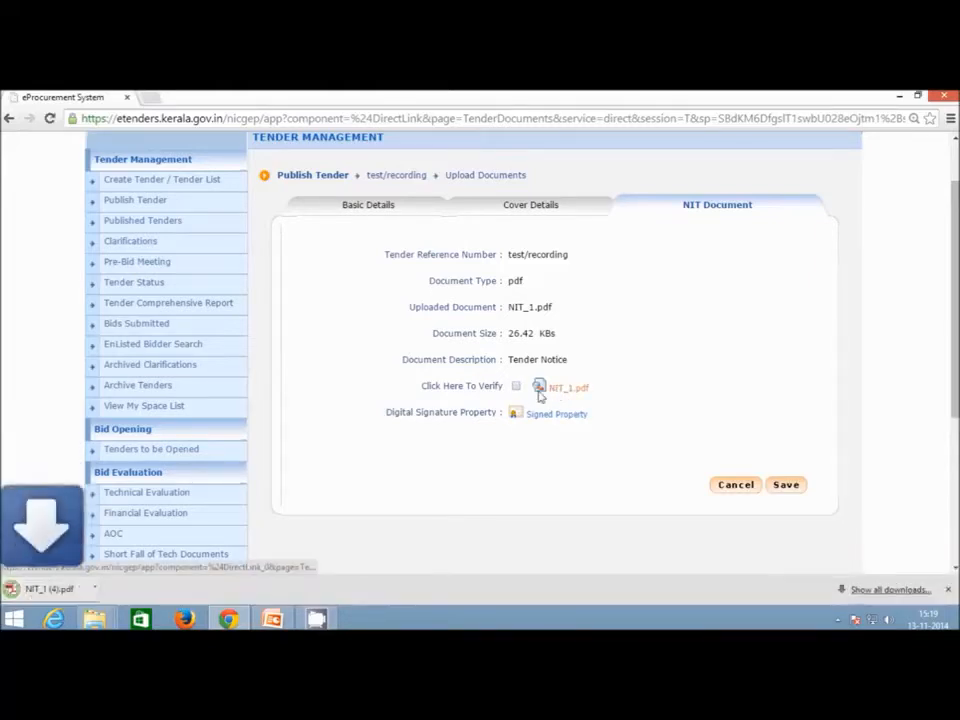
{"action": "left_click", "coordinate": [88, 592]}
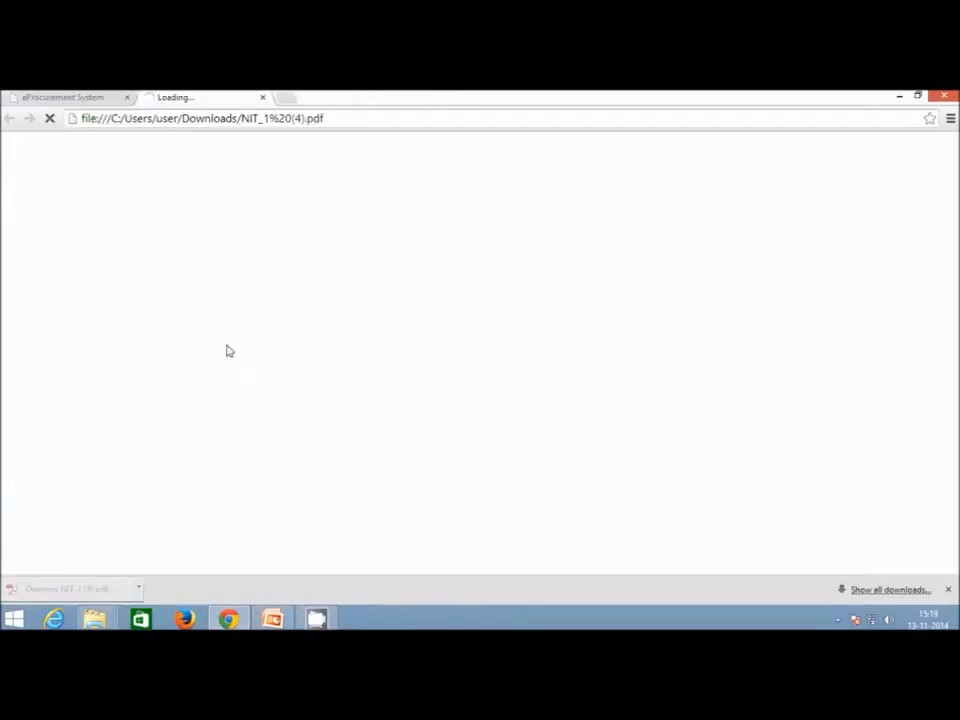
{"action": "scroll", "coordinate": [426, 495], "scroll_direction": "down", "scroll_amount": 5}
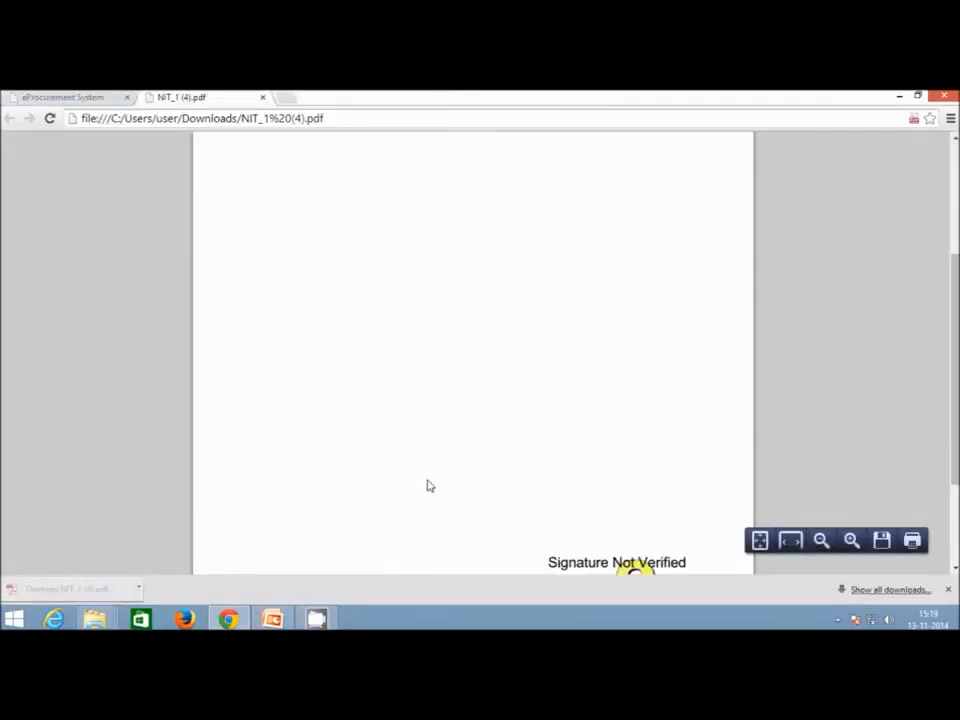
{"action": "scroll", "coordinate": [410, 320], "scroll_direction": "up", "scroll_amount": 5}
{"action": "left_click", "coordinate": [262, 97]}
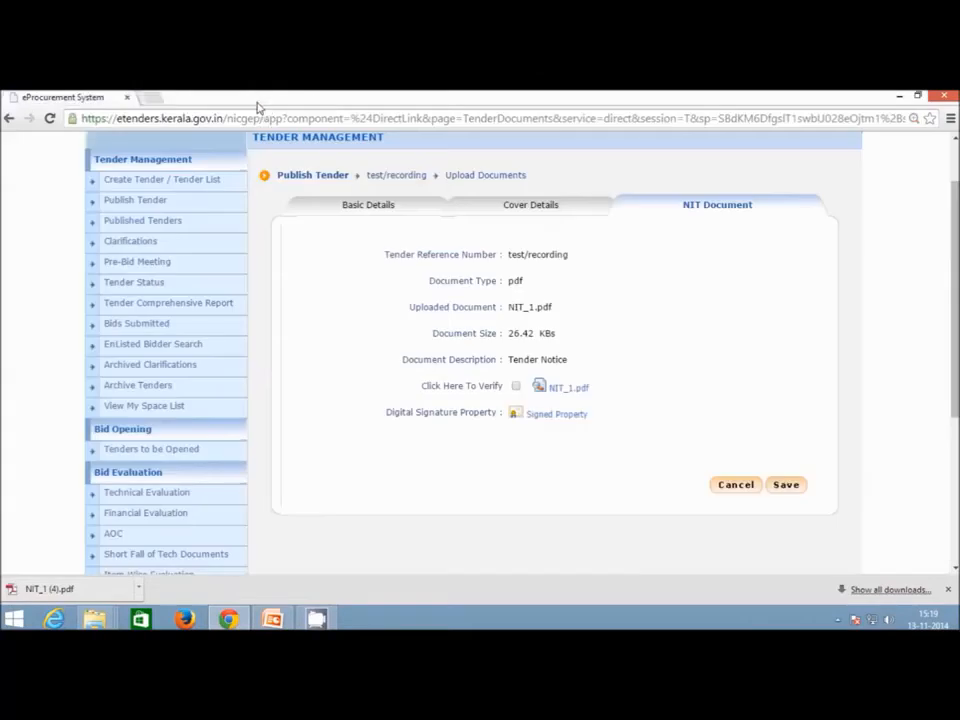
{"action": "left_click", "coordinate": [516, 386]}
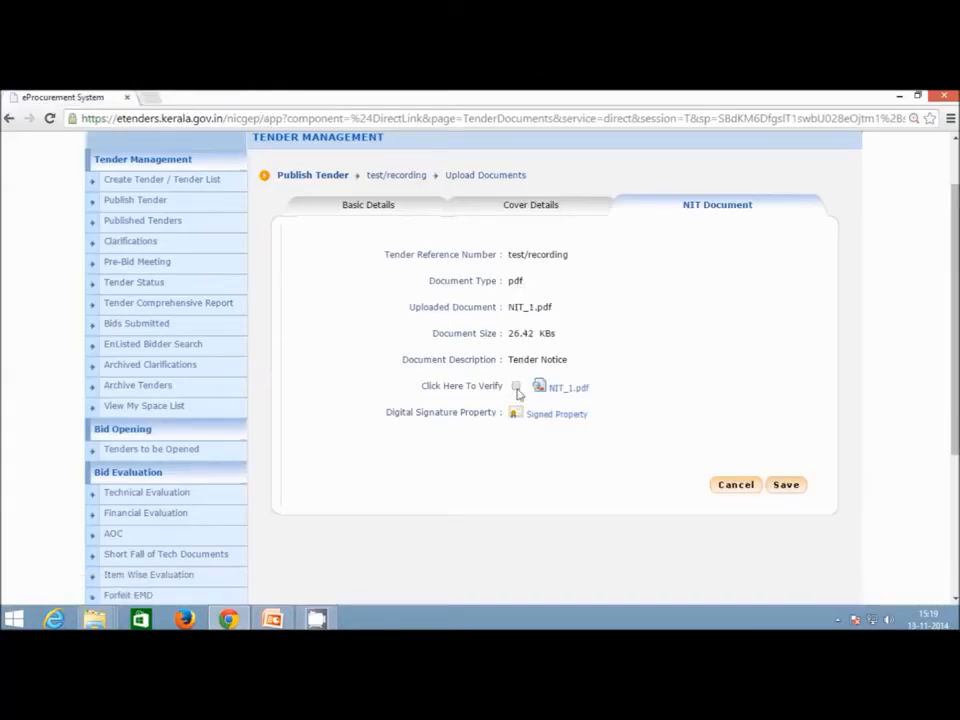
{"action": "left_click", "coordinate": [788, 487]}
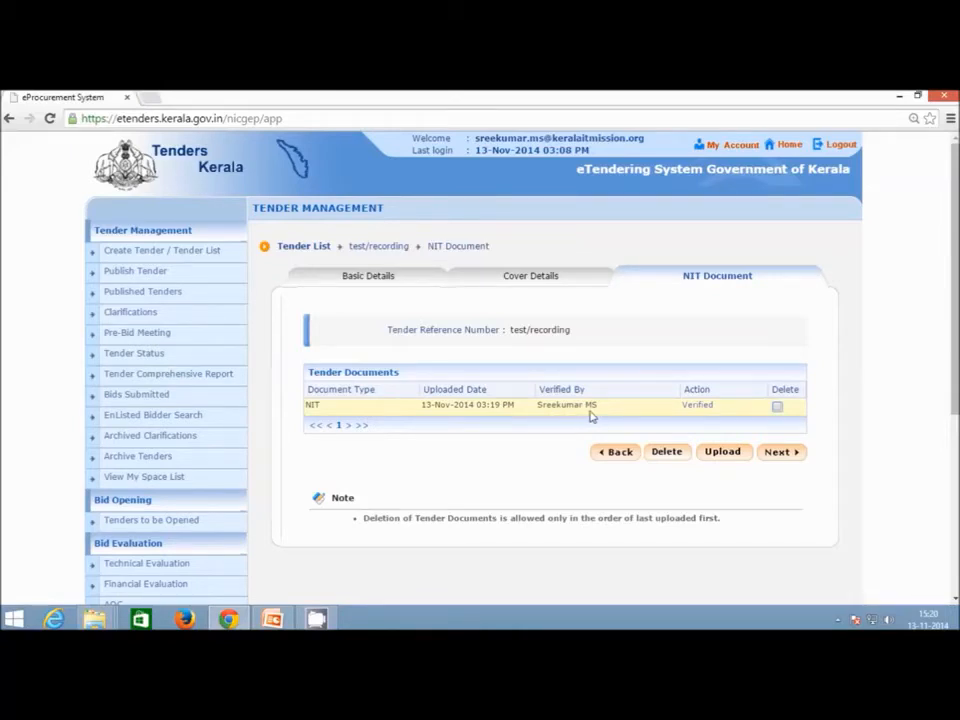
Enter Work/Item Title 'Construction/Road' and description 'construction of road in trivandrum'.
{"action": "left_click", "coordinate": [779, 453]}
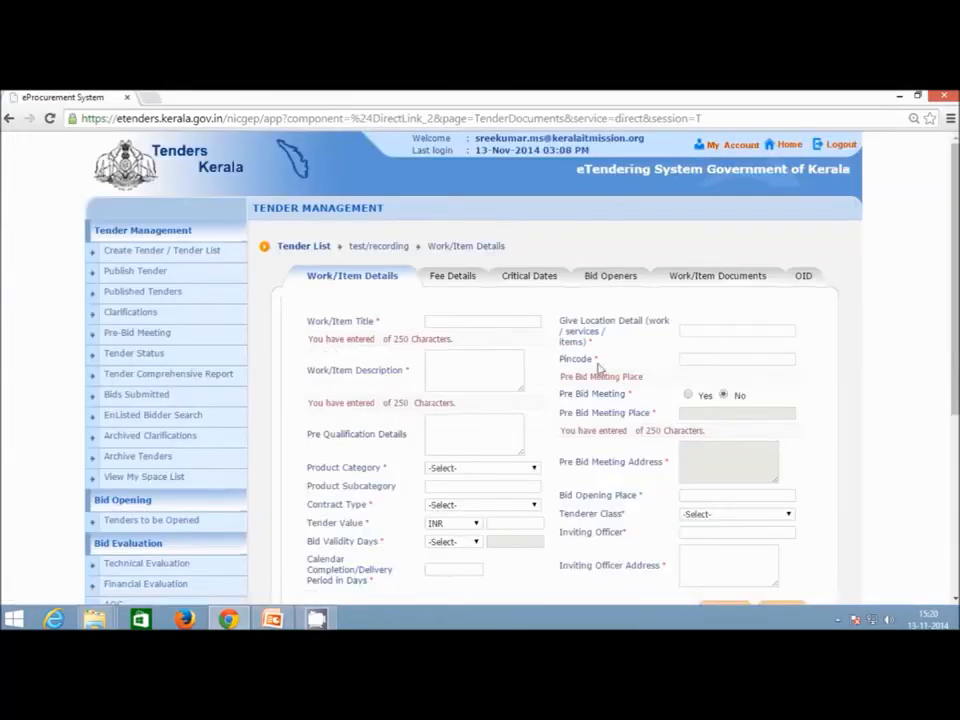
{"action": "left_click", "coordinate": [529, 325]}
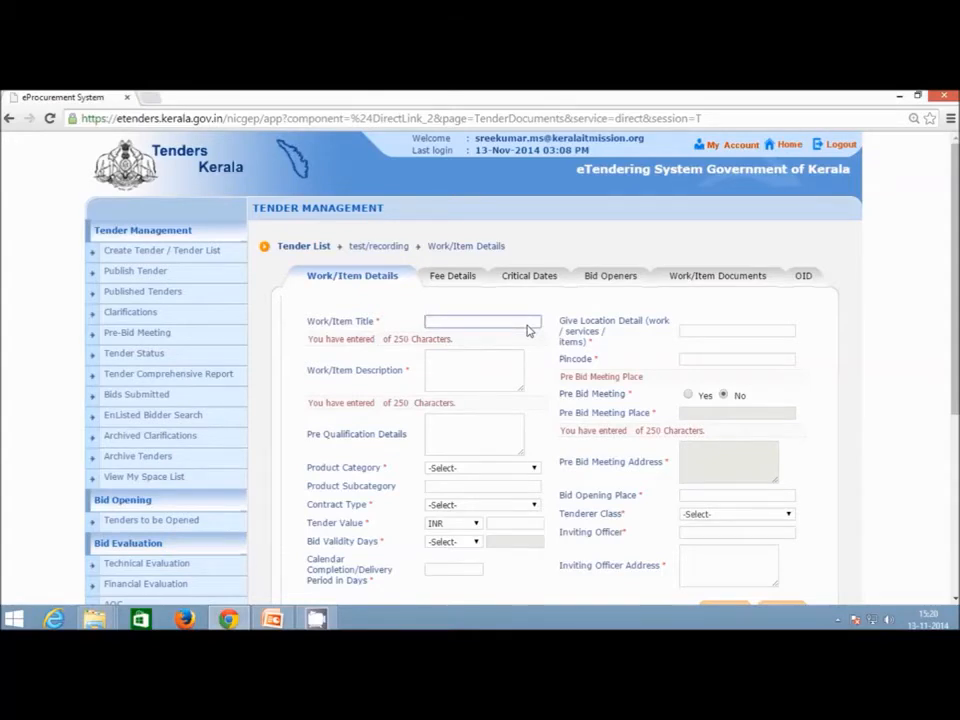
{"action": "scroll", "coordinate": [480, 290], "scroll_direction": "down", "scroll_amount": 1}
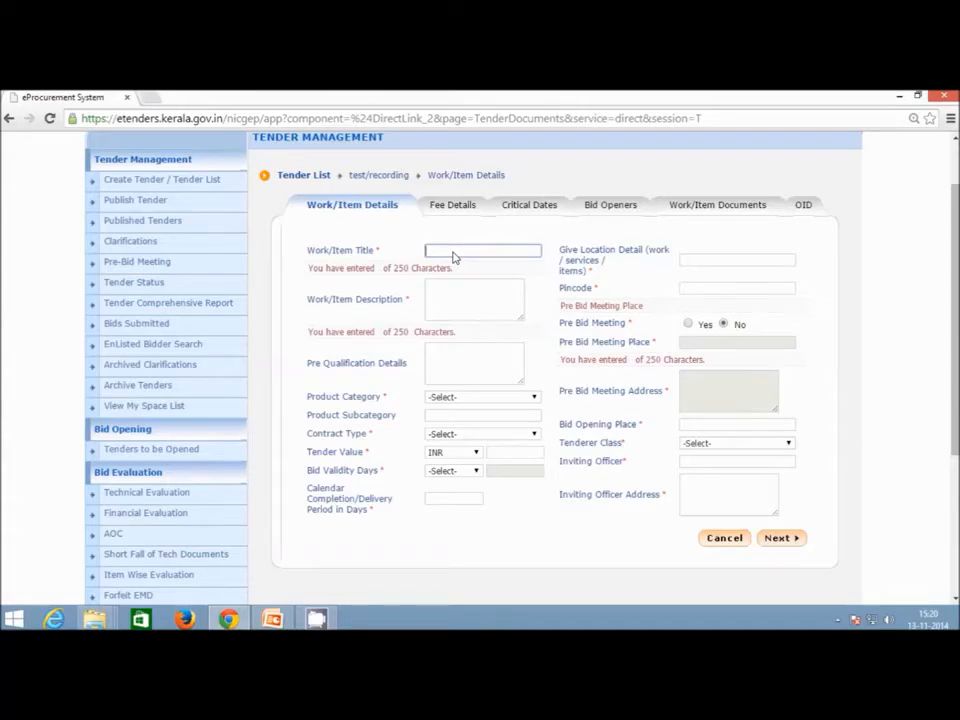
{"action": "type", "text": "Constru"}
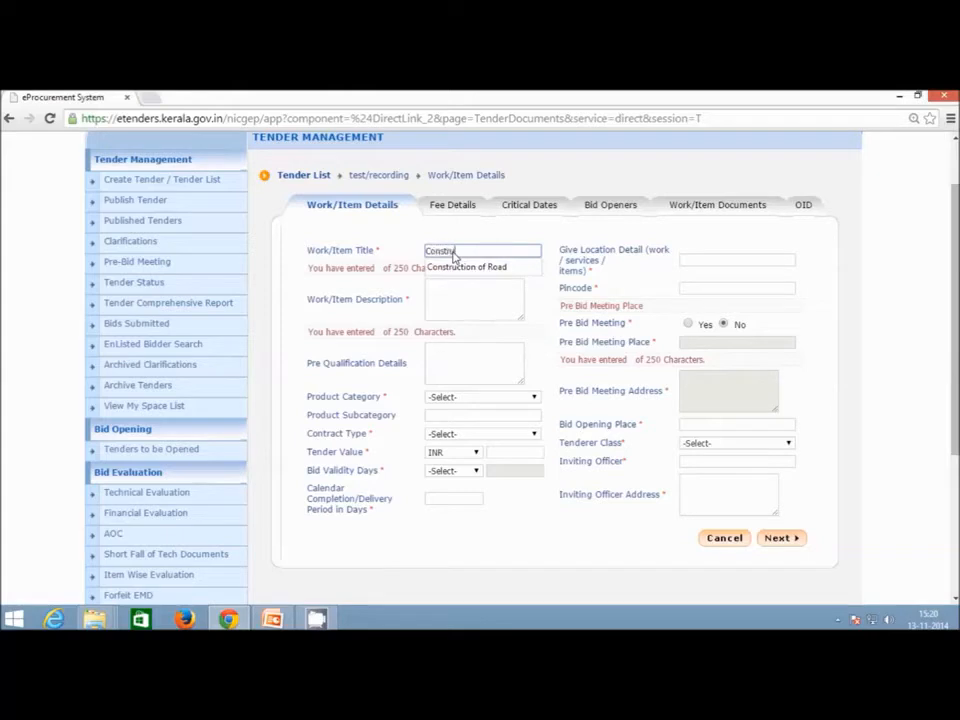
{"action": "type", "text": "ction/Road"}
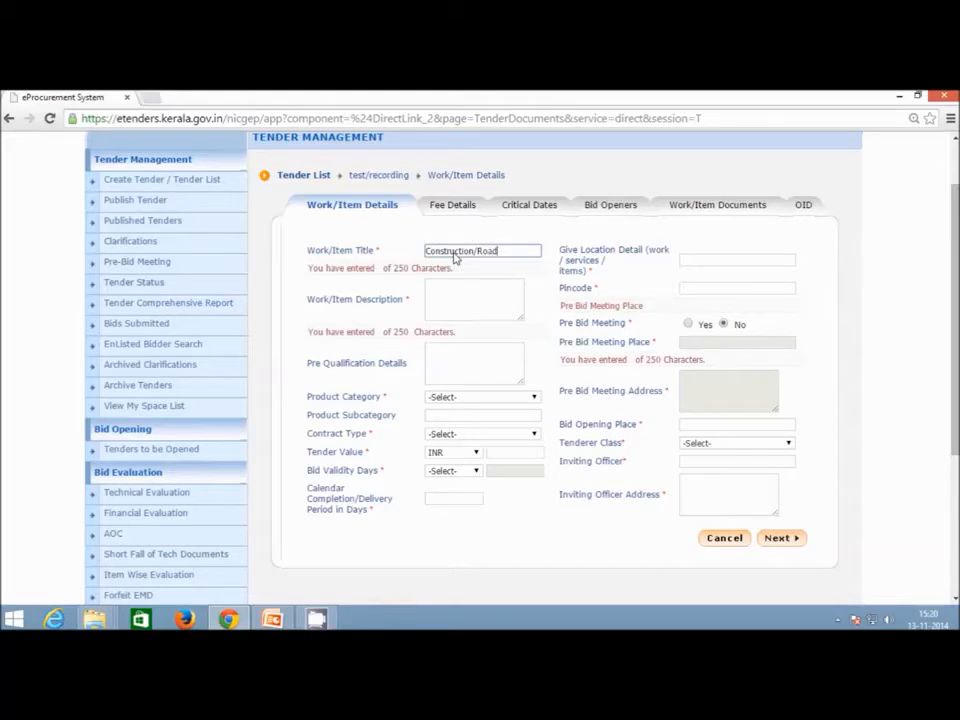
{"action": "left_click", "coordinate": [482, 304]}
{"action": "type", "text": "c"}
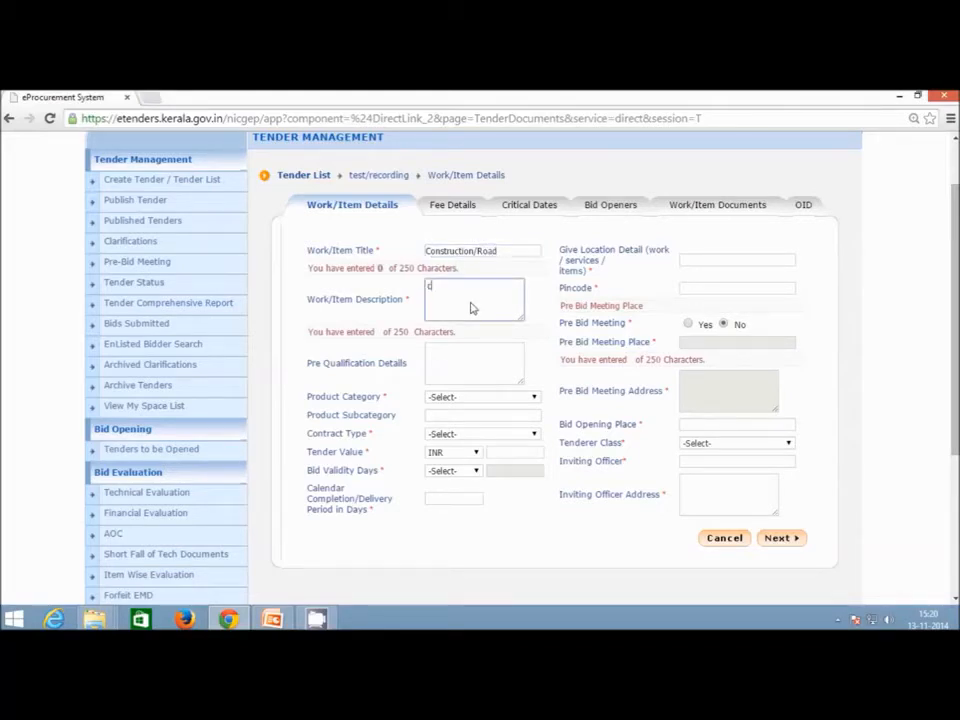
{"action": "type", "text": "onstruction o"}
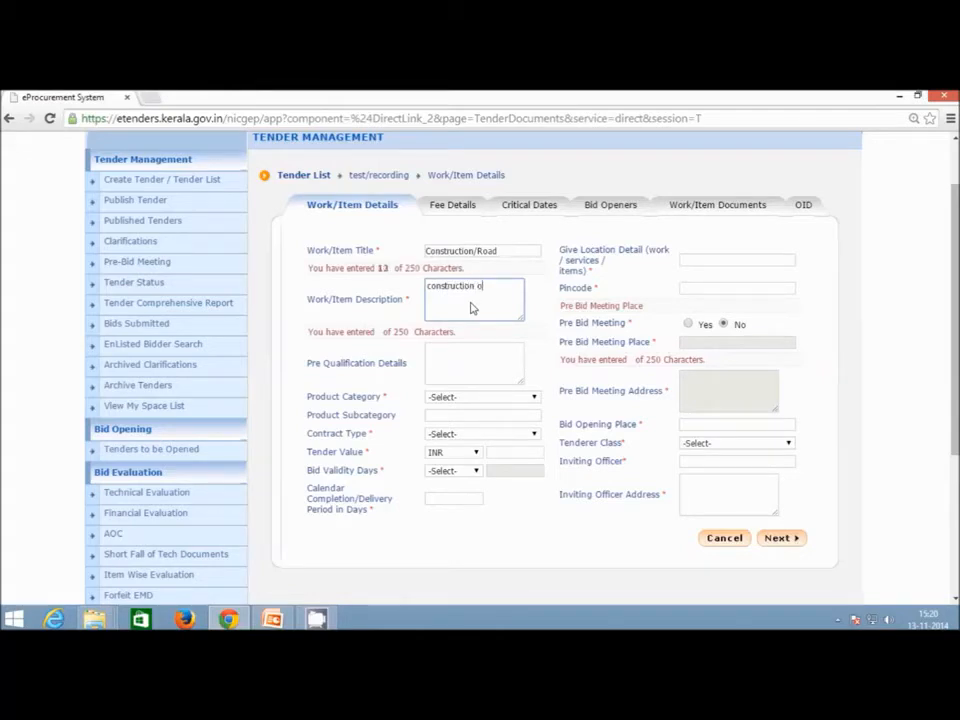
{"action": "type", "text": "f road in tr"}
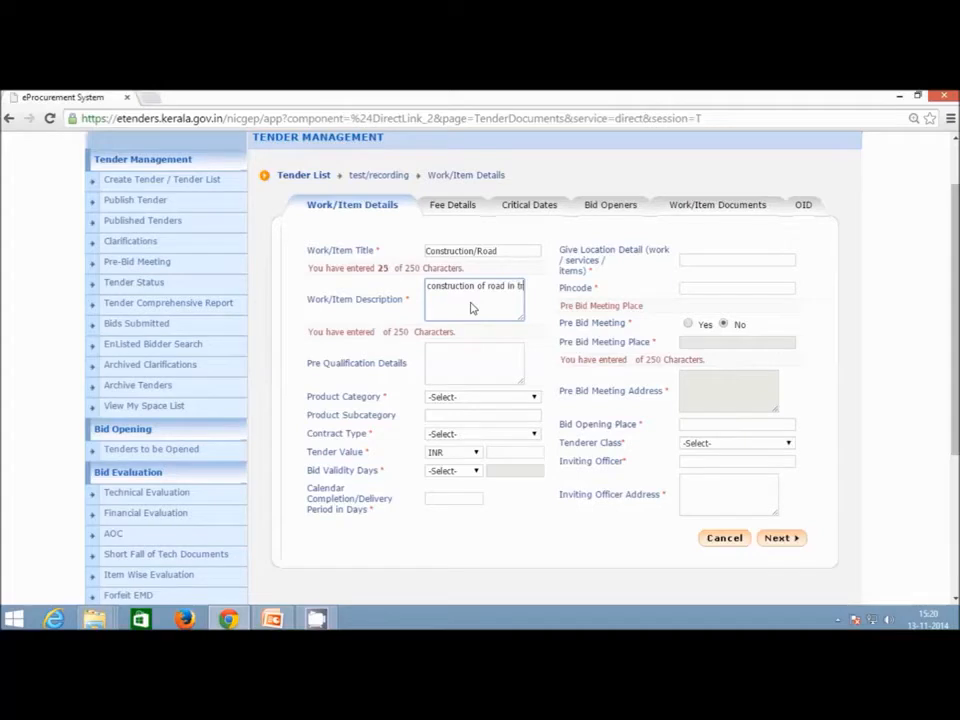
{"action": "type", "text": "ivandrum"}
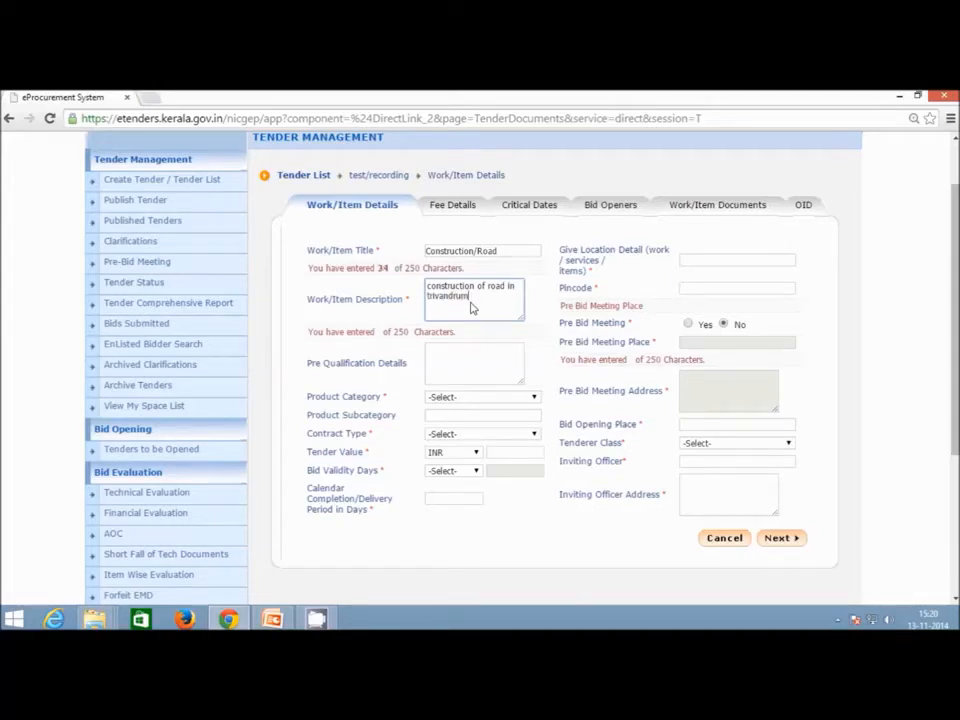
Set product category CIVIL WORKS, contract type Tender, and tender value 100000.
{"action": "left_click", "coordinate": [489, 365]}
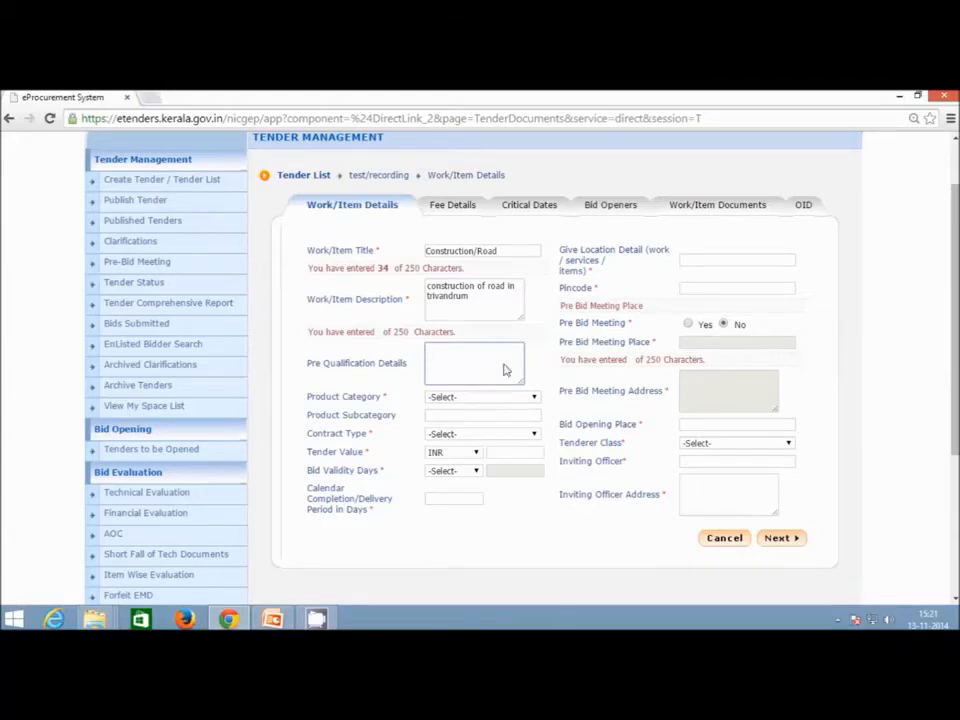
{"action": "scroll", "coordinate": [505, 369], "scroll_direction": "down", "scroll_amount": 1}
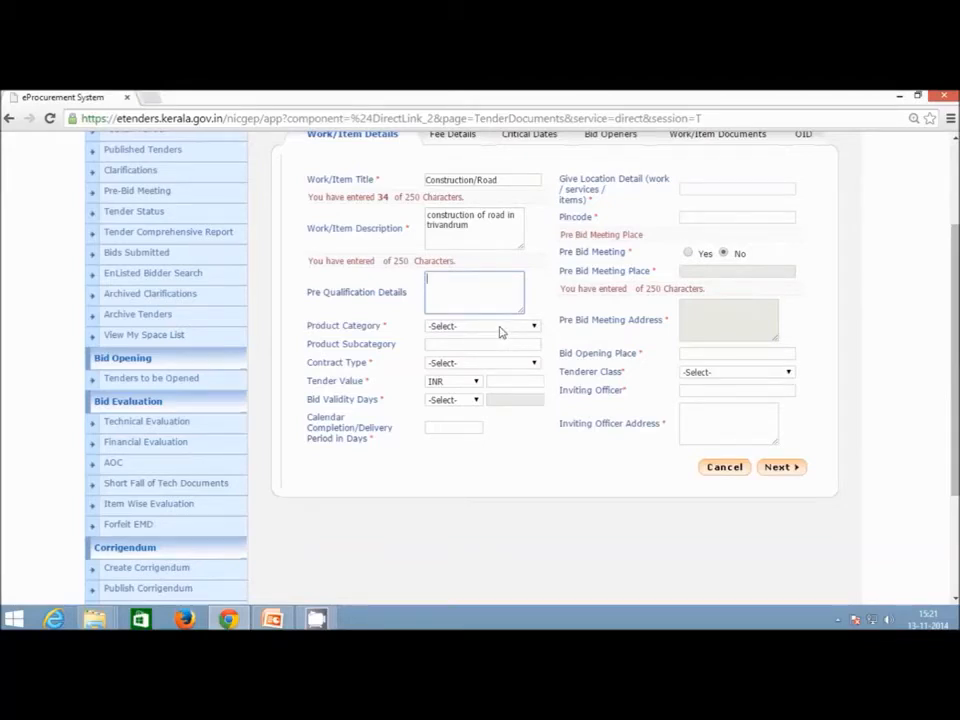
{"action": "left_click", "coordinate": [501, 332]}
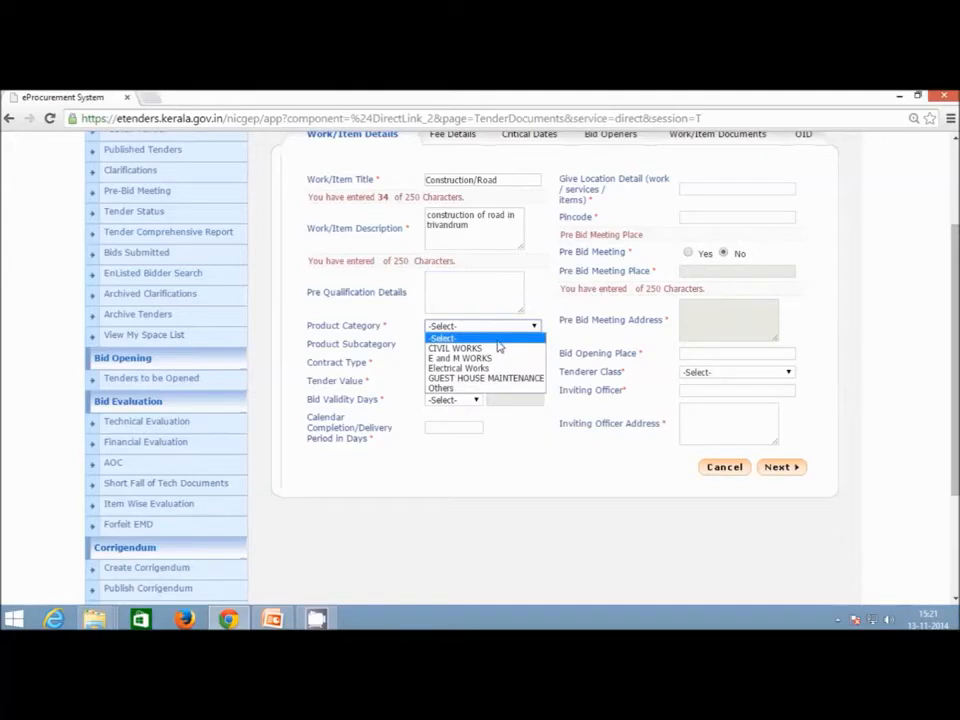
{"action": "left_click", "coordinate": [498, 351]}
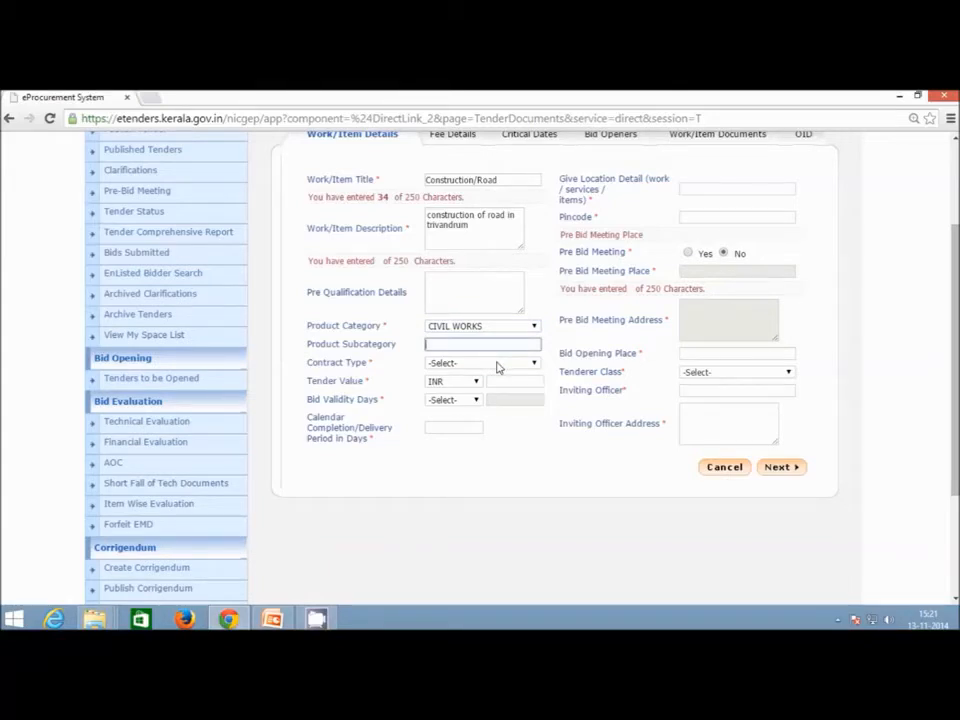
{"action": "left_click", "coordinate": [498, 364]}
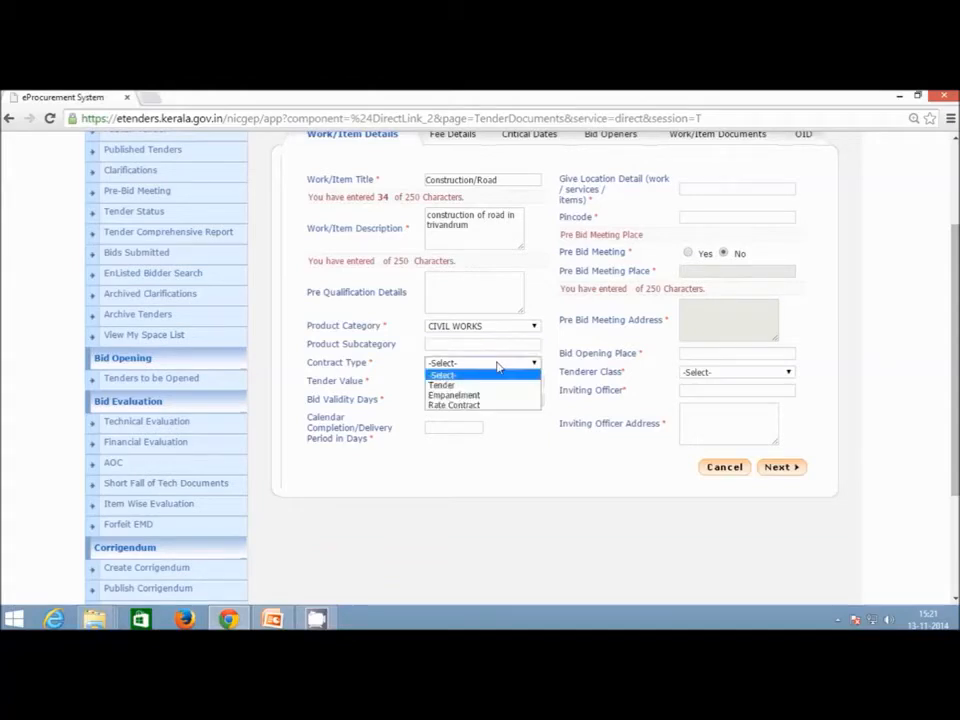
{"action": "left_click", "coordinate": [493, 386]}
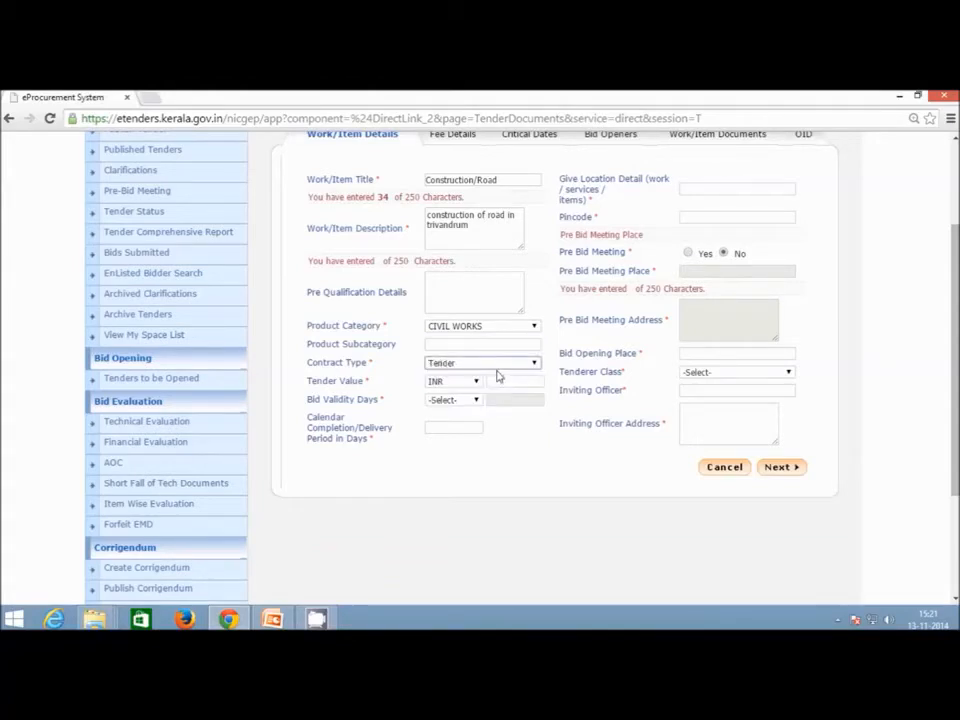
{"action": "left_click", "coordinate": [497, 364]}
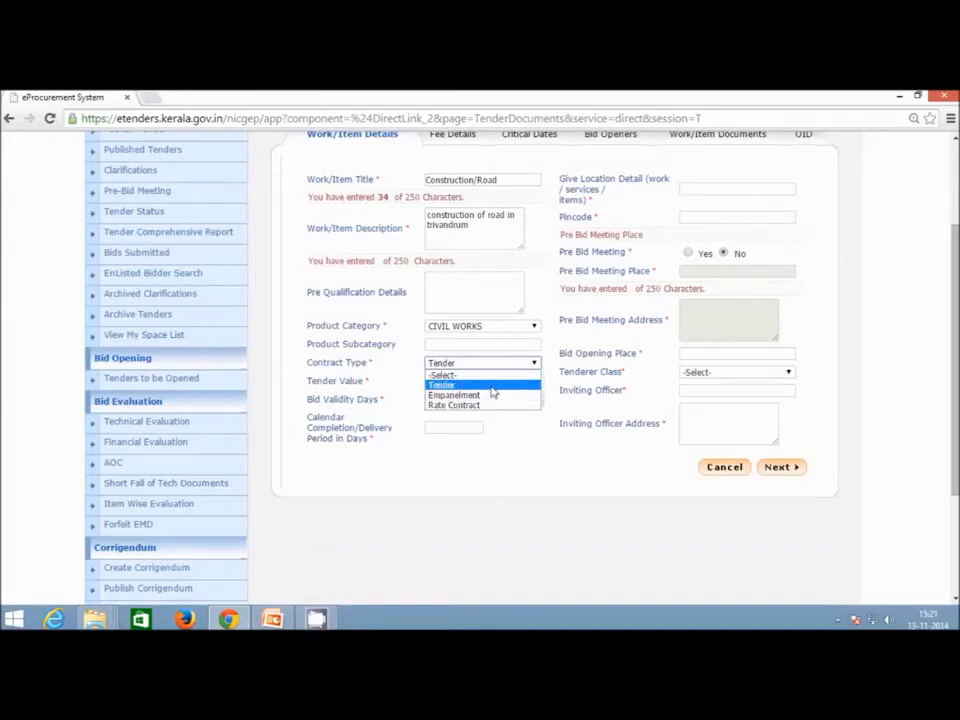
{"action": "left_click", "coordinate": [491, 386]}
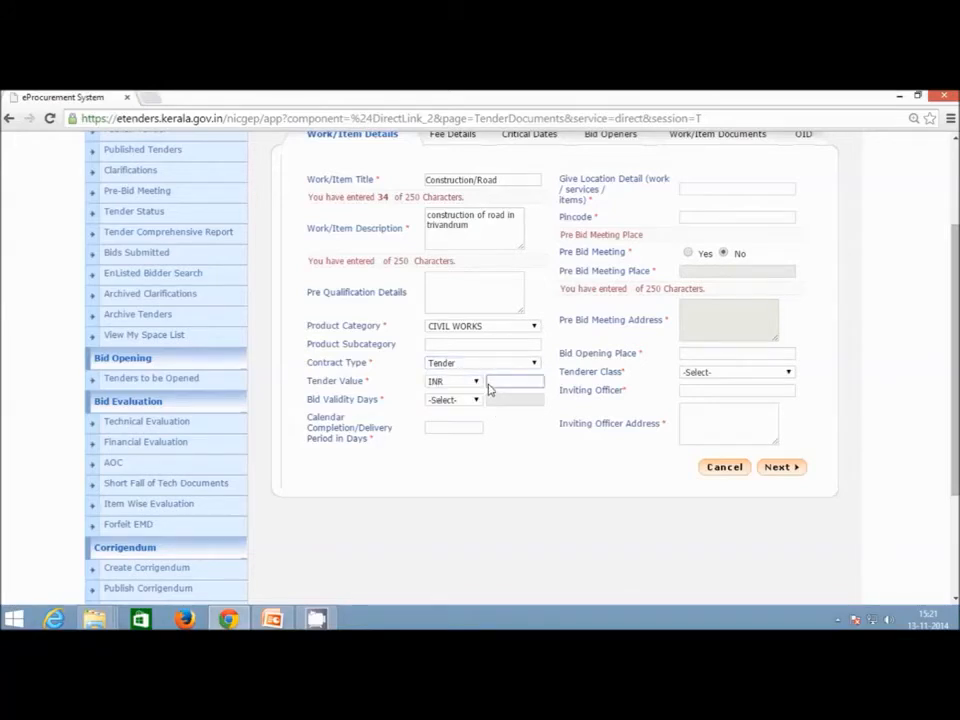
{"action": "type", "text": "1000000"}
{"action": "key", "text": "BackSpace"}
Set both bid validity and the completion period to 90 days.
{"action": "left_click", "coordinate": [453, 400]}
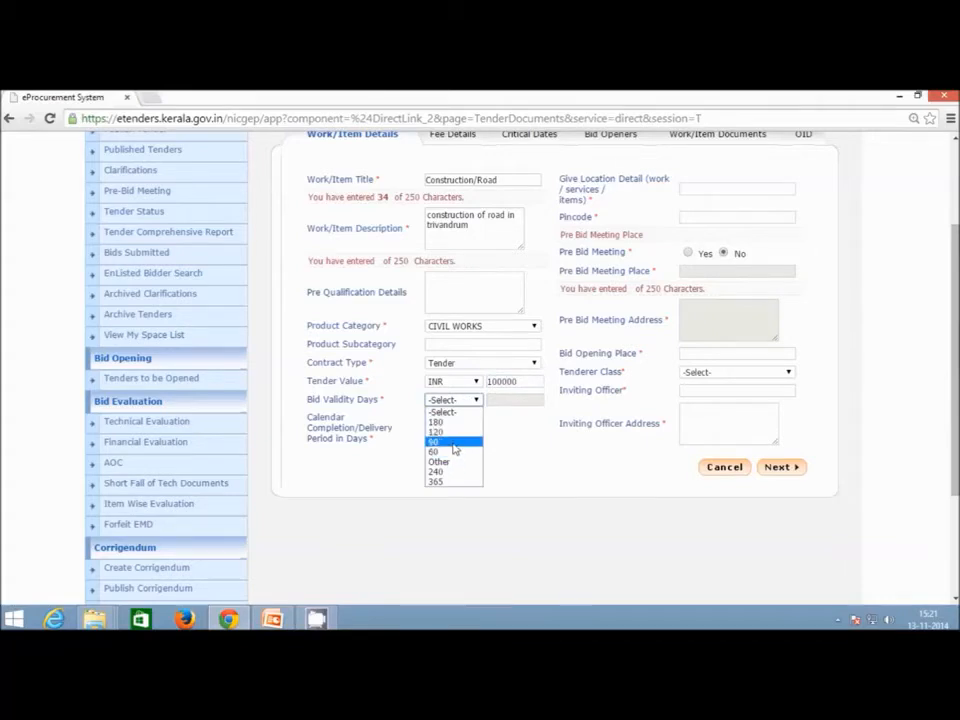
{"action": "left_click", "coordinate": [455, 442]}
{"action": "left_click", "coordinate": [459, 429]}
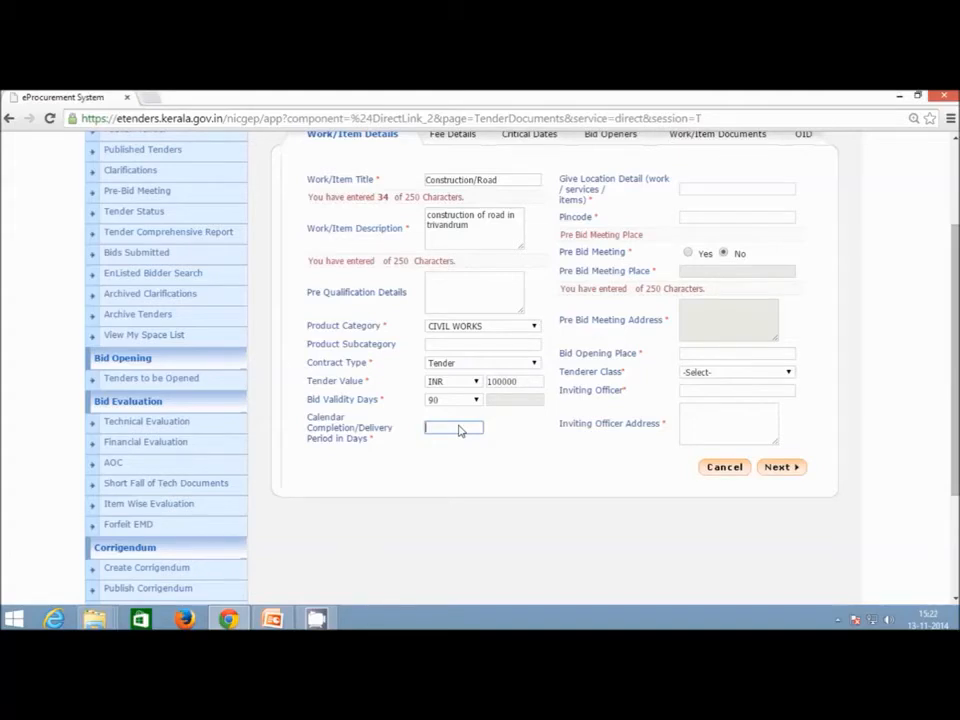
{"action": "type", "text": "90"}
{"action": "left_click", "coordinate": [453, 440]}
{"action": "scroll", "coordinate": [523, 448], "scroll_direction": "up", "scroll_amount": 3}
Set the work location to Trivandrum, pincode 695001, and leave Pre Bid Meeting at No.
{"action": "left_click", "coordinate": [716, 334]}
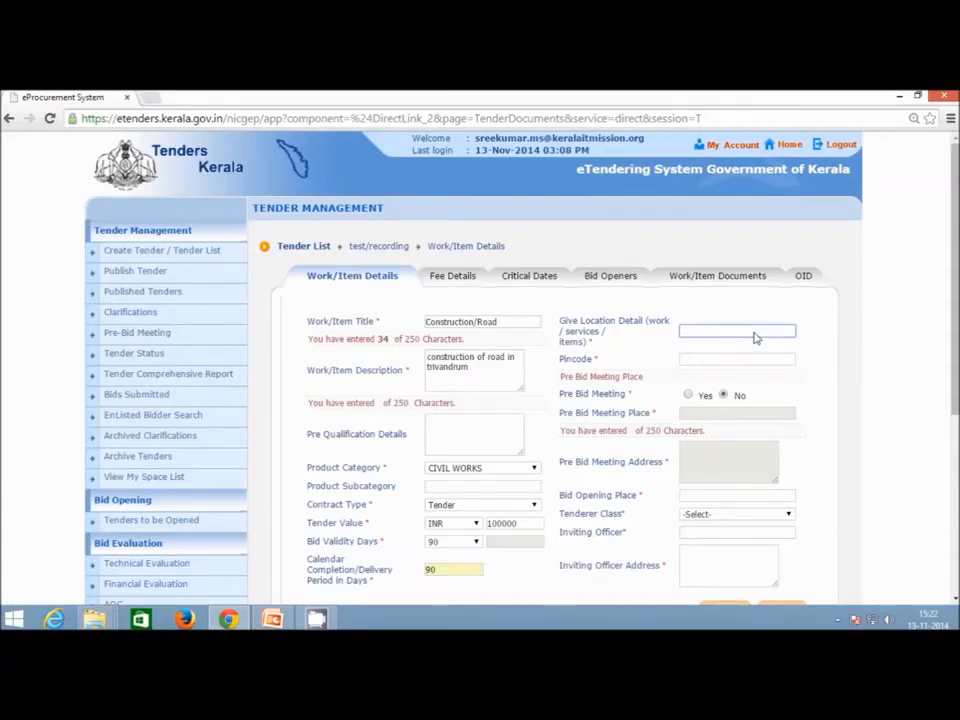
{"action": "type", "text": "Triv"}
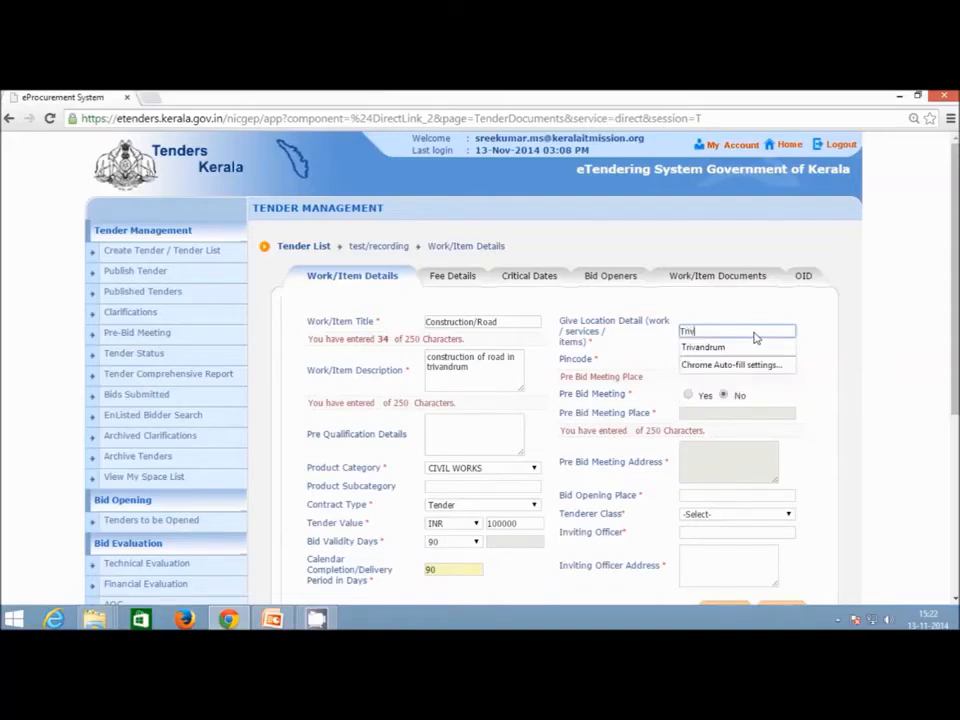
{"action": "type", "text": "andrum"}
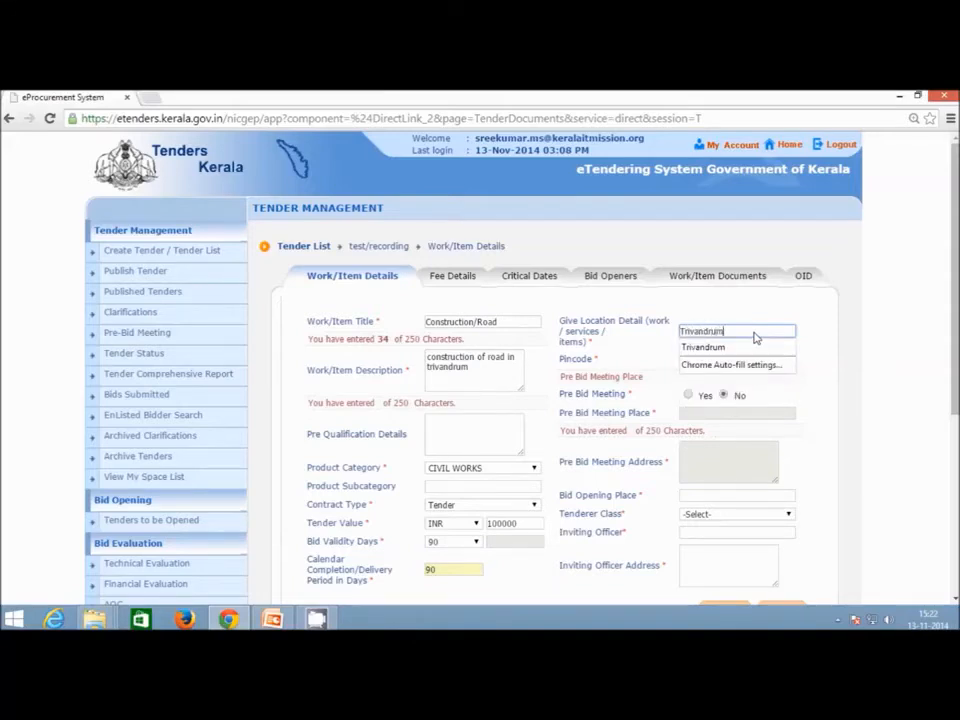
{"action": "left_click", "coordinate": [735, 346]}
{"action": "left_click", "coordinate": [717, 363]}
{"action": "type", "text": "695"}
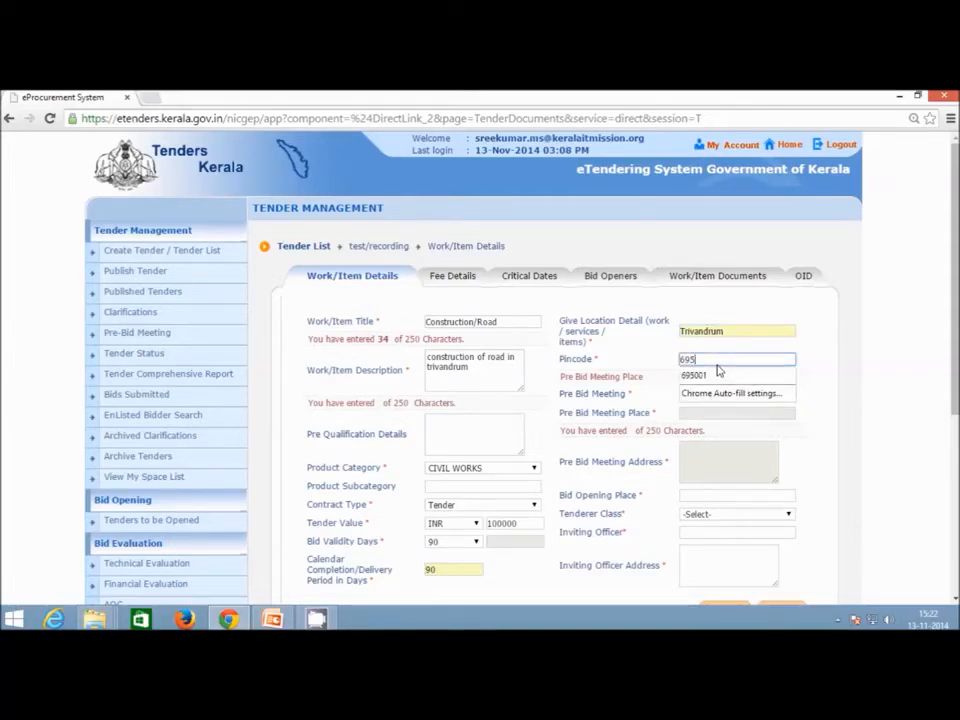
{"action": "type", "text": "001"}
{"action": "left_click", "coordinate": [723, 395]}
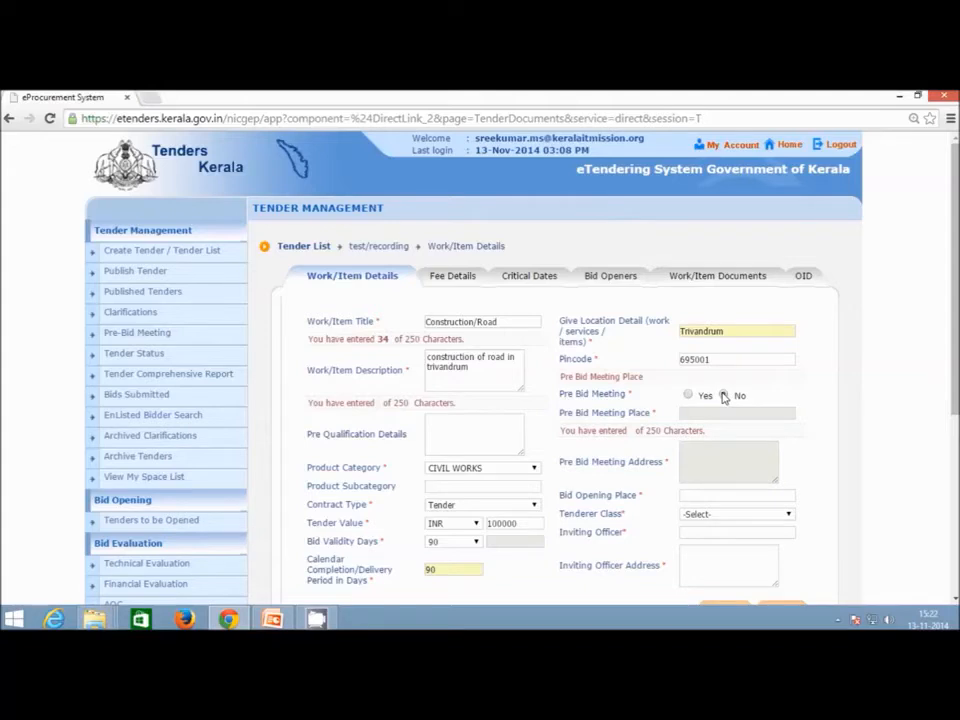
{"action": "left_click", "coordinate": [688, 396]}
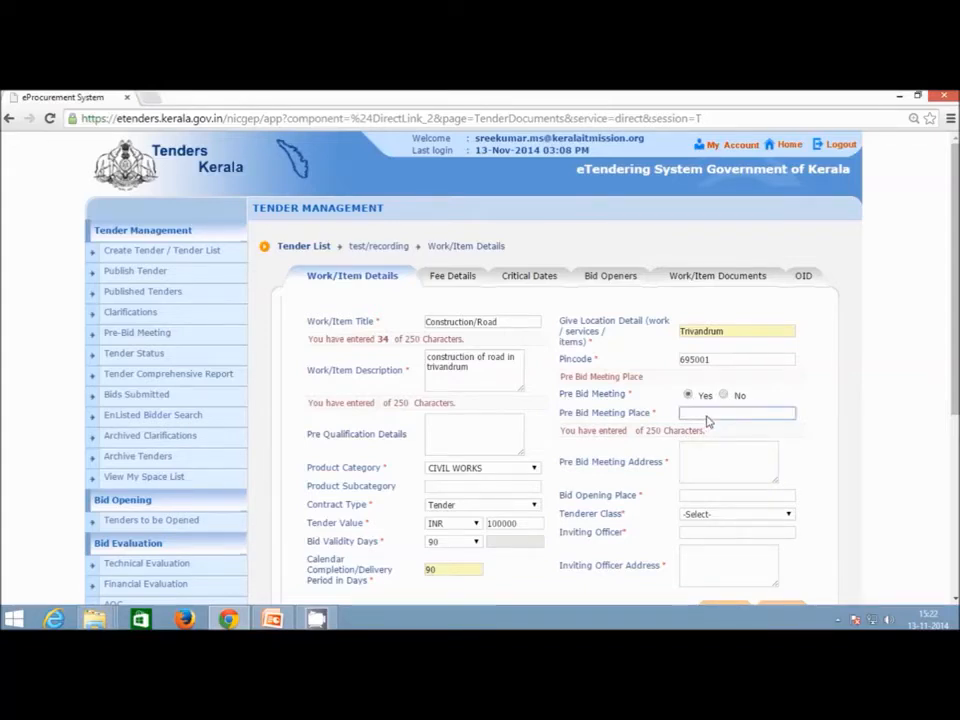
{"action": "left_click", "coordinate": [726, 470]}
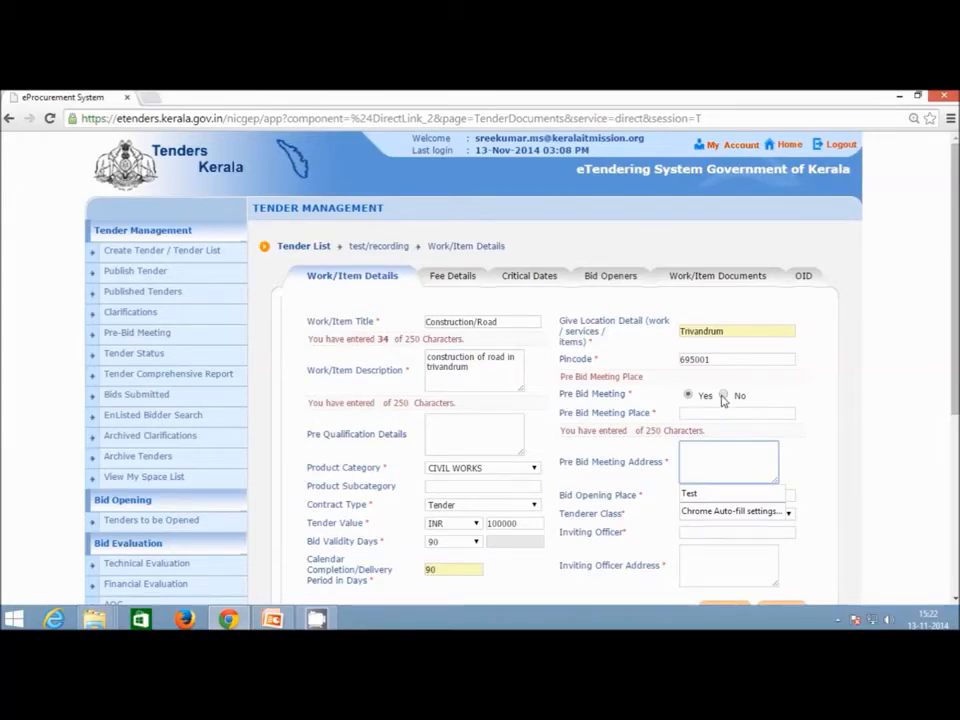
{"action": "left_click", "coordinate": [723, 396]}
Set the bid opening place to Trivandrum and the tenderer class to Class B.
{"action": "left_click", "coordinate": [731, 494]}
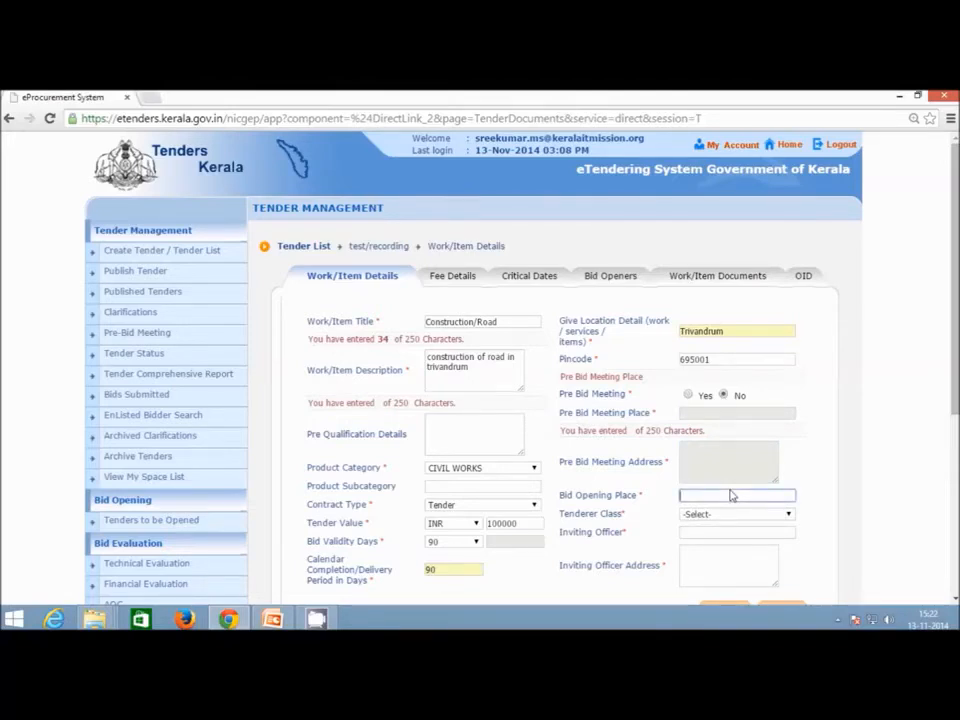
{"action": "scroll", "coordinate": [731, 494], "scroll_direction": "down", "scroll_amount": 1}
{"action": "type", "text": "Trivand"}
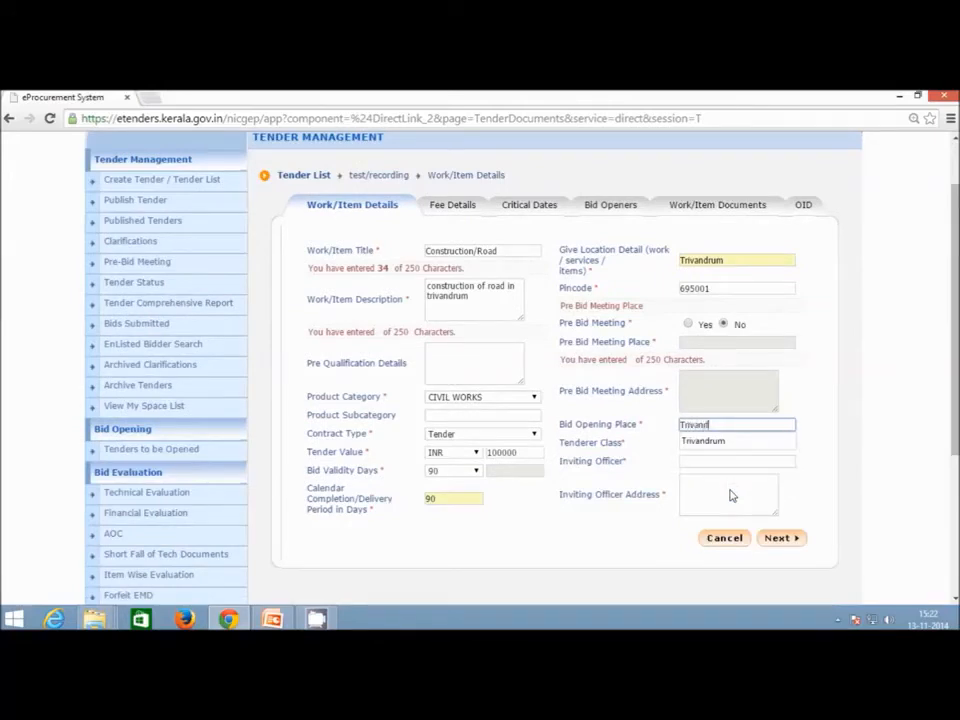
{"action": "left_click", "coordinate": [733, 446]}
{"action": "left_click", "coordinate": [735, 446]}
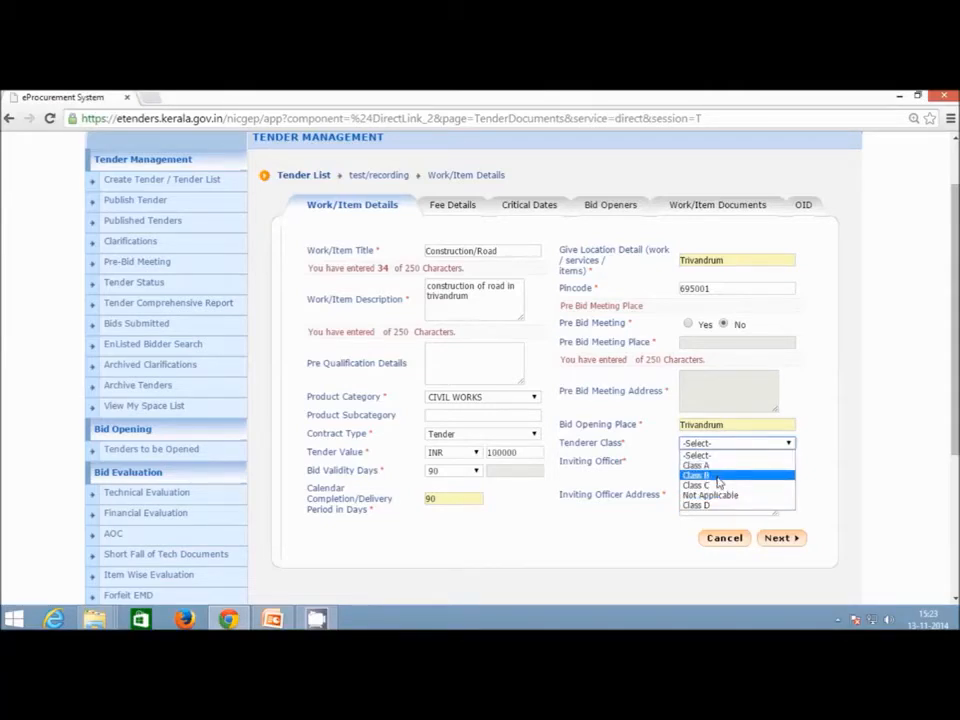
{"action": "left_click", "coordinate": [718, 476]}
Enter TIA as the inviting officer and its address, then save the work details.
{"action": "left_click", "coordinate": [742, 462]}
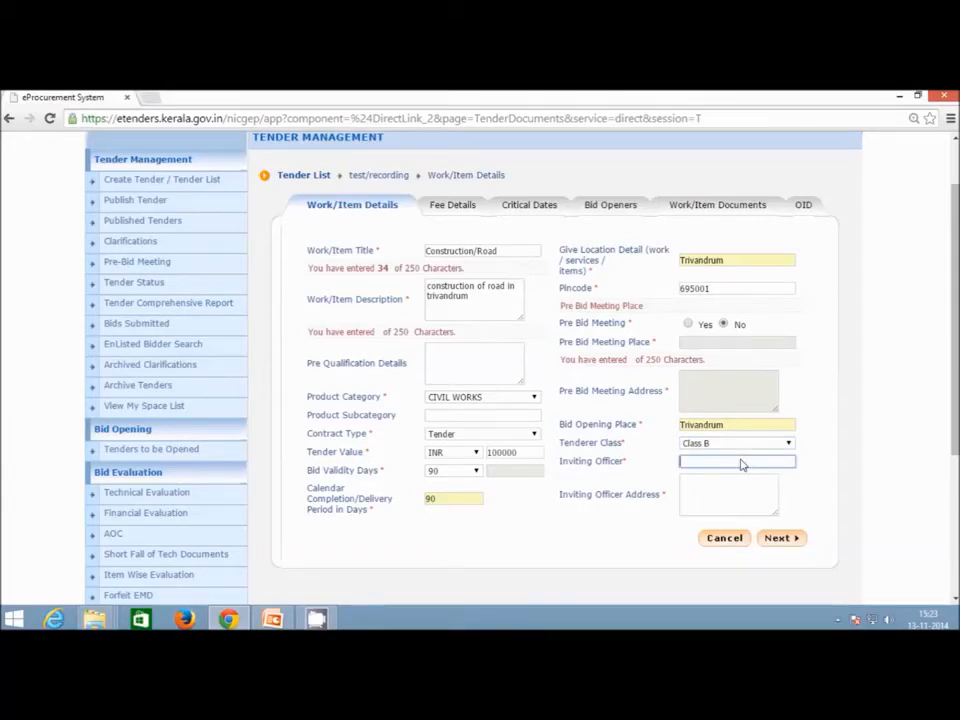
{"action": "type", "text": "TIA"}
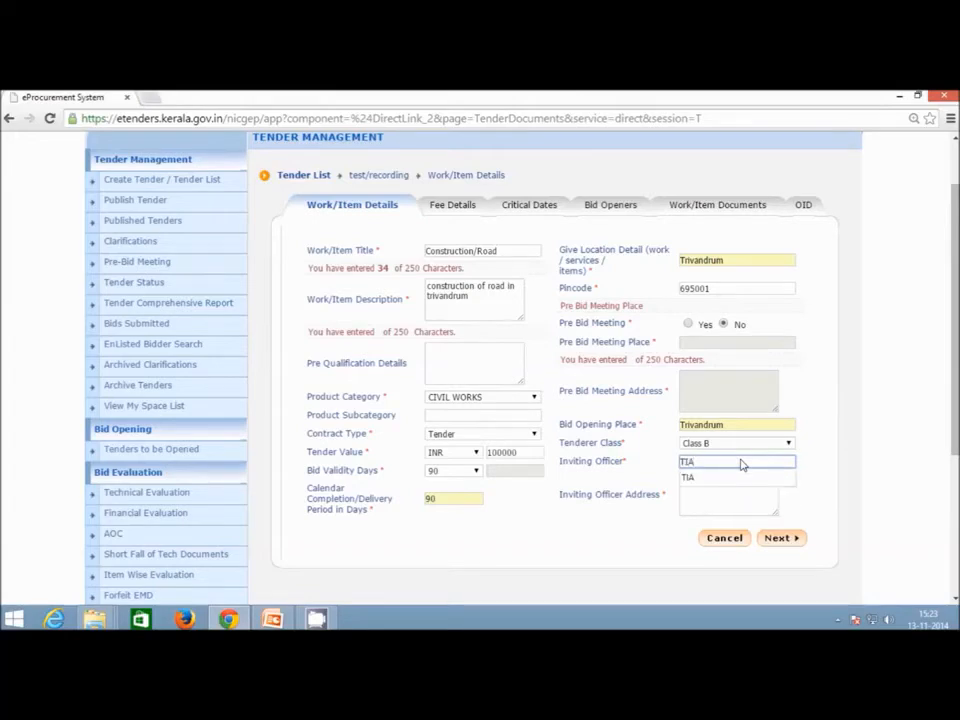
{"action": "left_click", "coordinate": [731, 477]}
{"action": "left_click", "coordinate": [716, 497]}
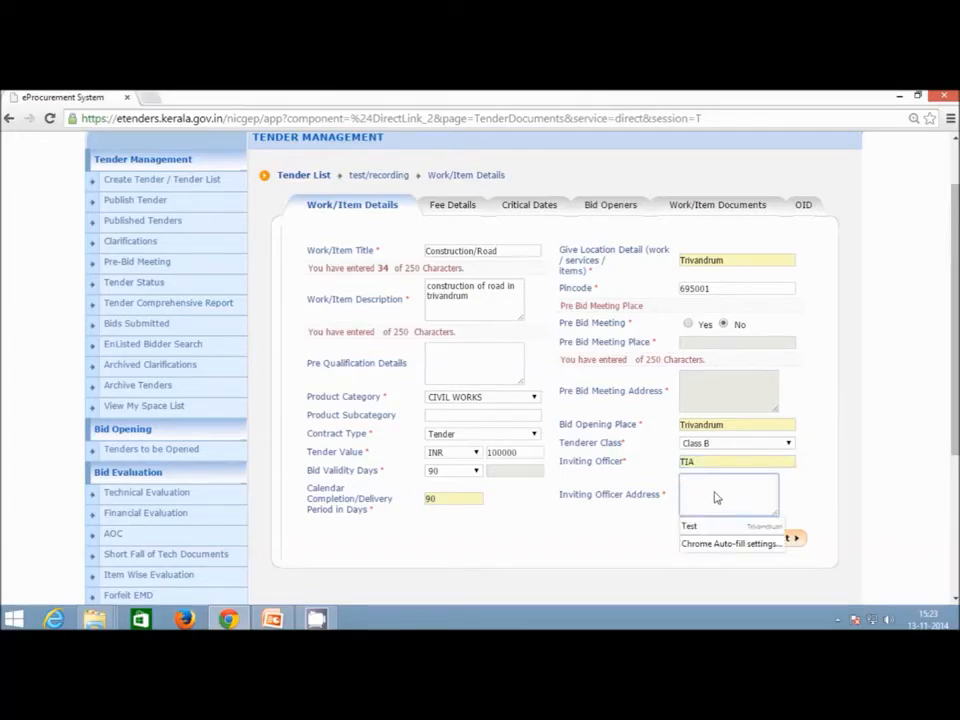
{"action": "type", "text": "TIA"}
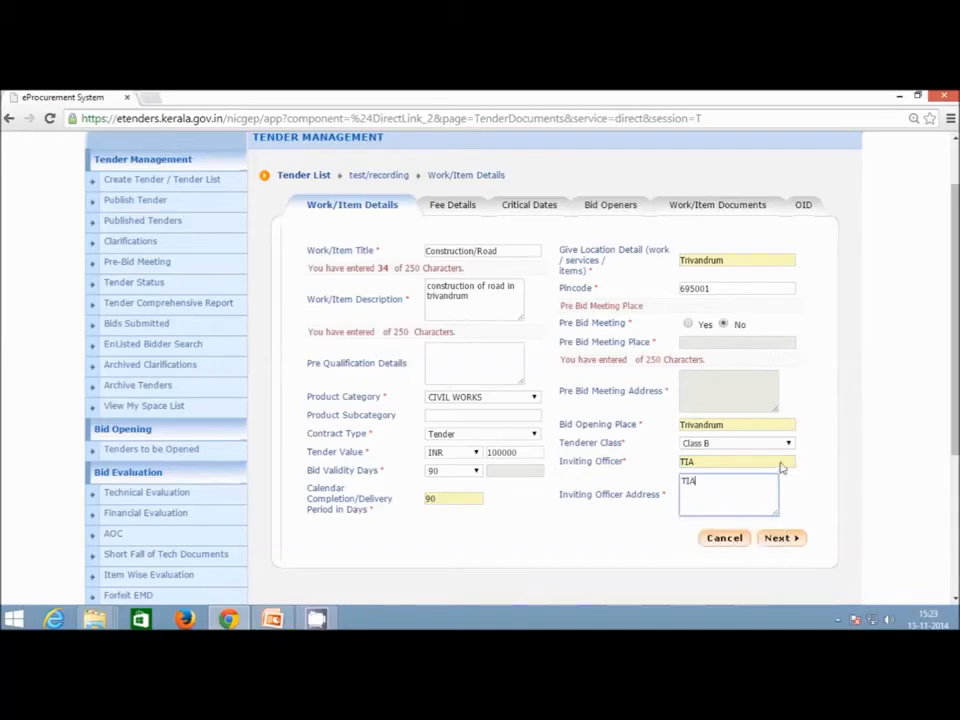
{"action": "left_click", "coordinate": [780, 542]}
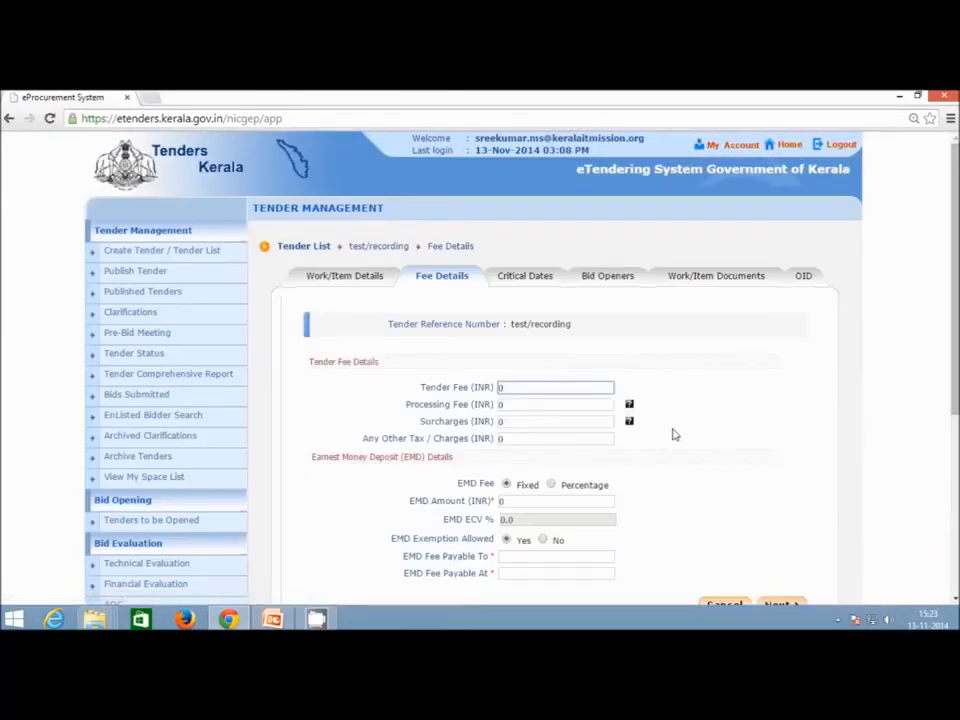
Change the tender fee to INR 1500 and step through the processing fee and surcharges.
{"action": "scroll", "coordinate": [673, 434], "scroll_direction": "down", "scroll_amount": 1}
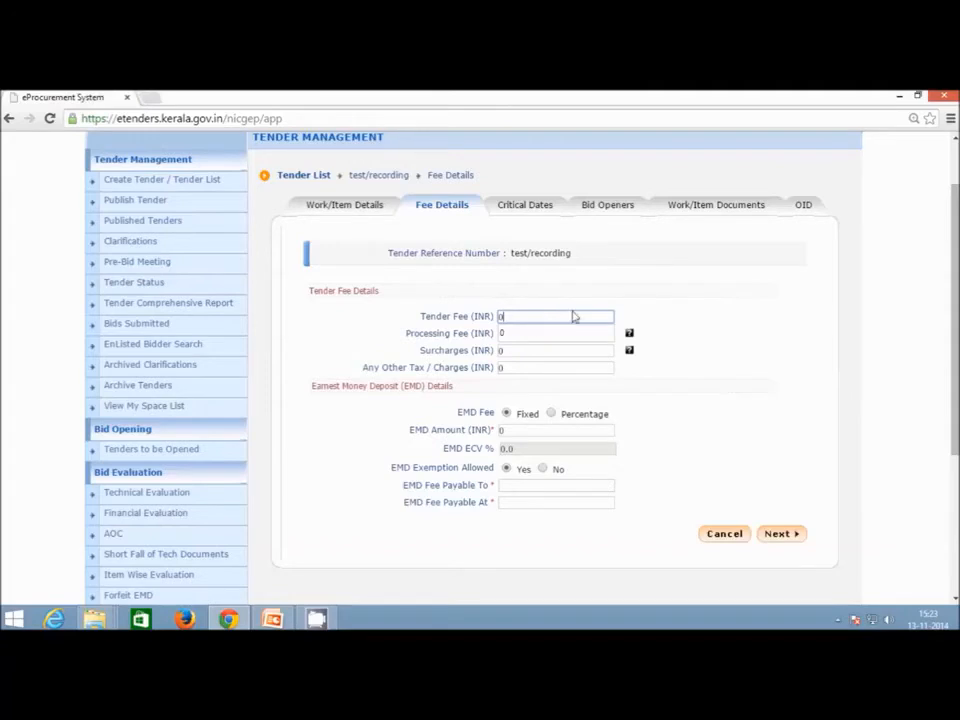
{"action": "key", "text": "BackSpace"}
{"action": "type", "text": "1500"}
{"action": "left_click", "coordinate": [668, 326]}
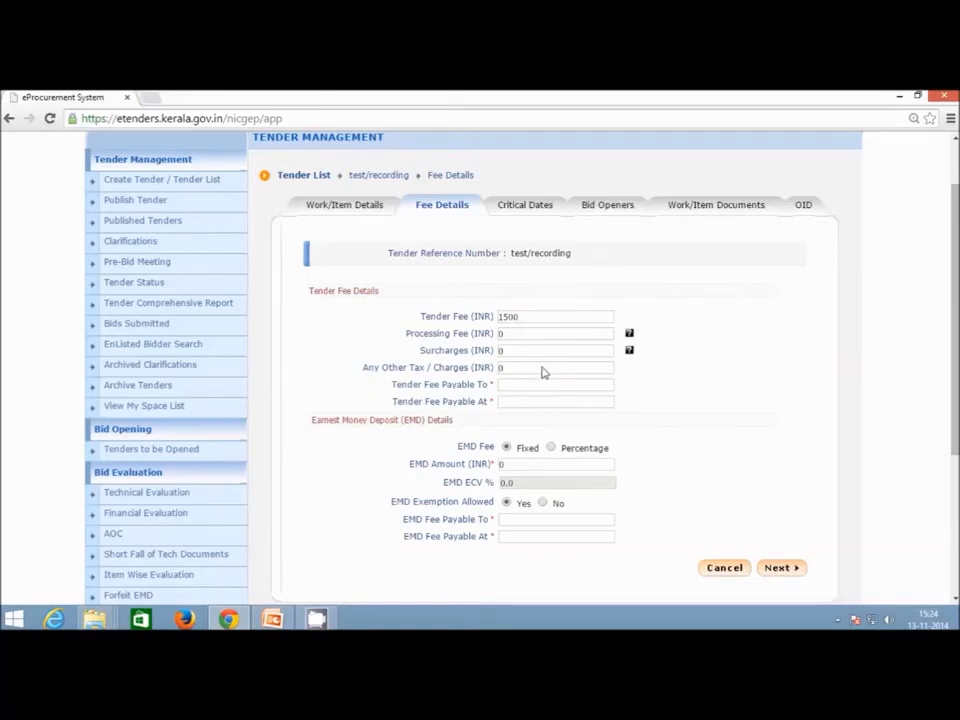
{"action": "left_click", "coordinate": [545, 335]}
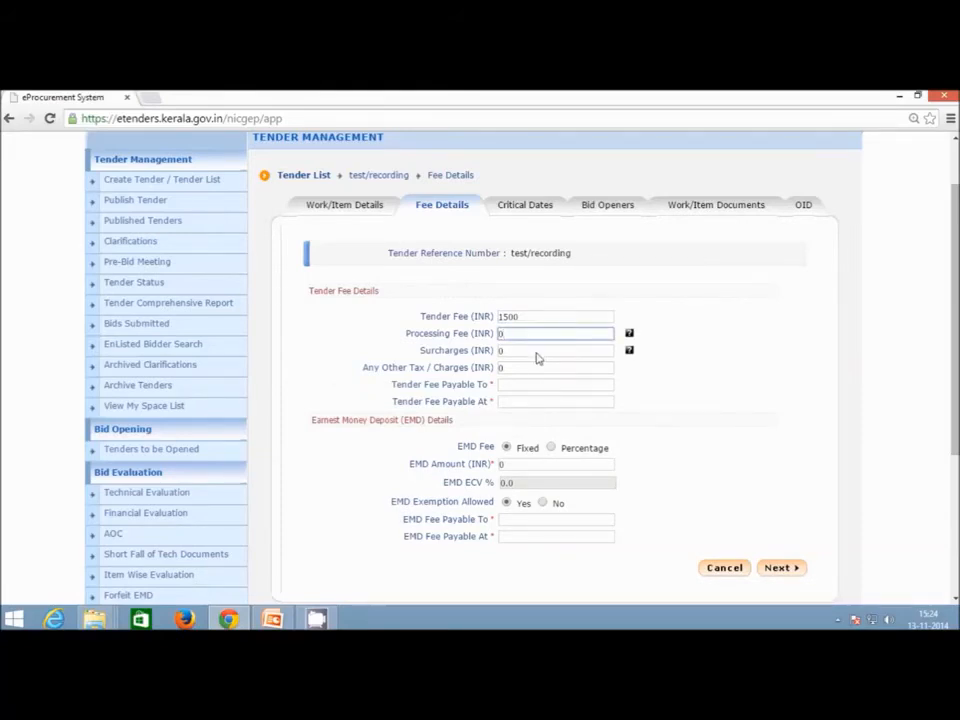
{"action": "left_click", "coordinate": [536, 354]}
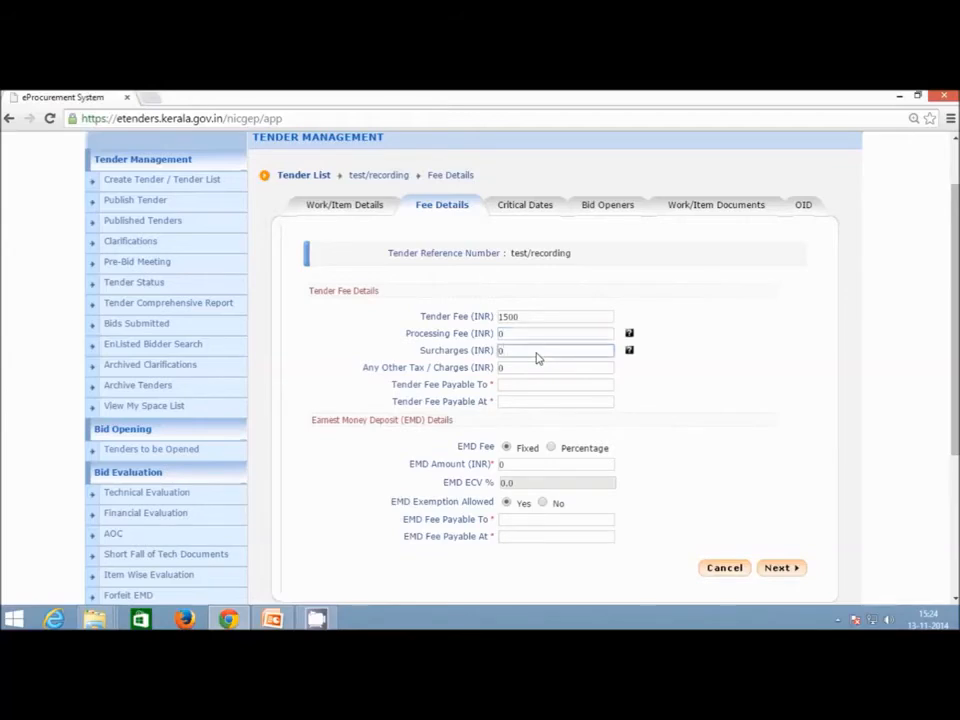
{"action": "double_click", "coordinate": [536, 357]}
{"action": "key", "text": "Tab"}
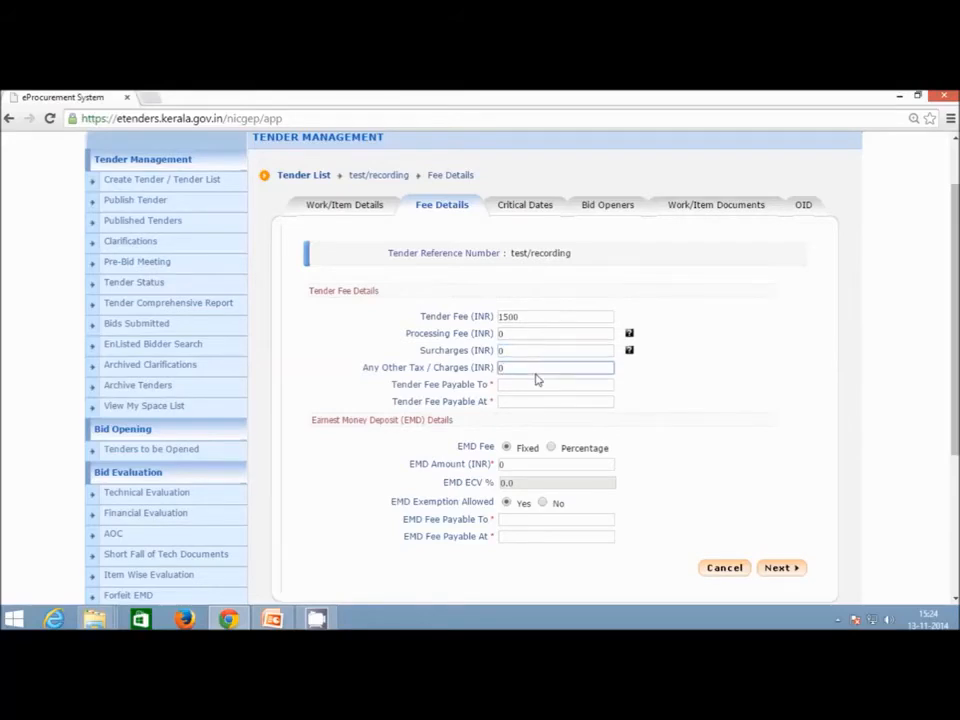
Set Tender Fee Payable To and Tender Fee Payable At both to Online.
{"action": "left_click", "coordinate": [531, 389]}
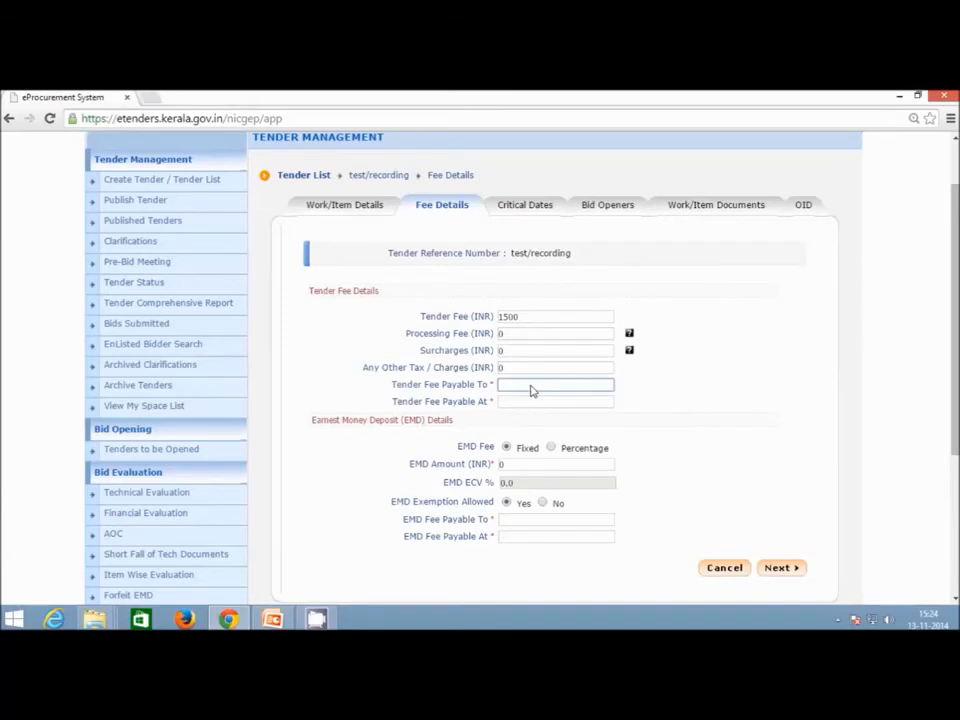
{"action": "type", "text": "Online"}
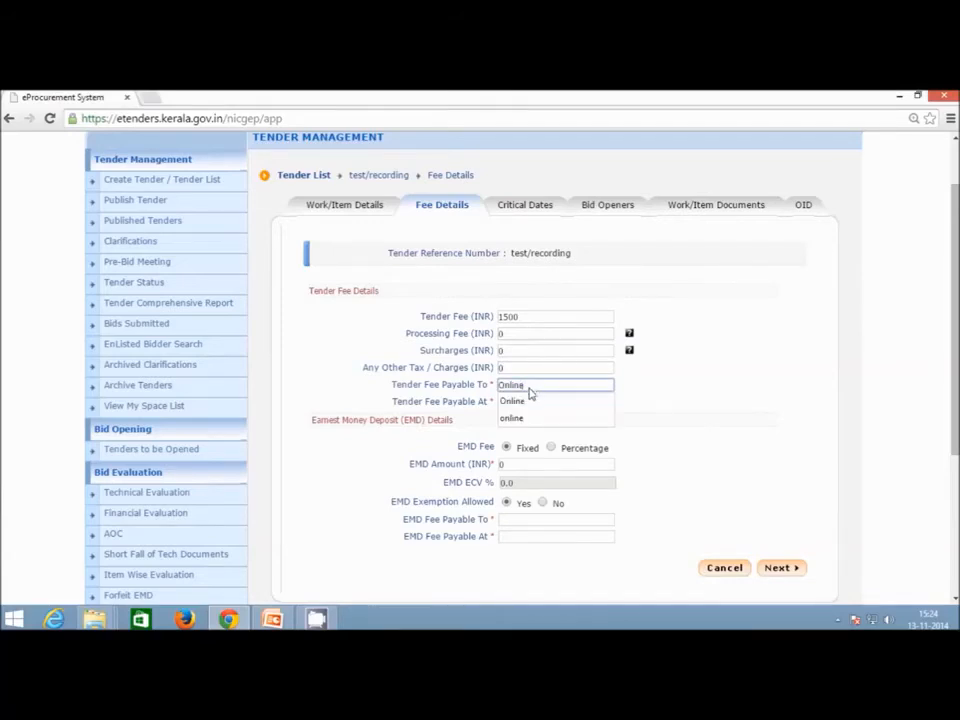
{"action": "left_click", "coordinate": [529, 400]}
{"action": "left_click", "coordinate": [529, 401]}
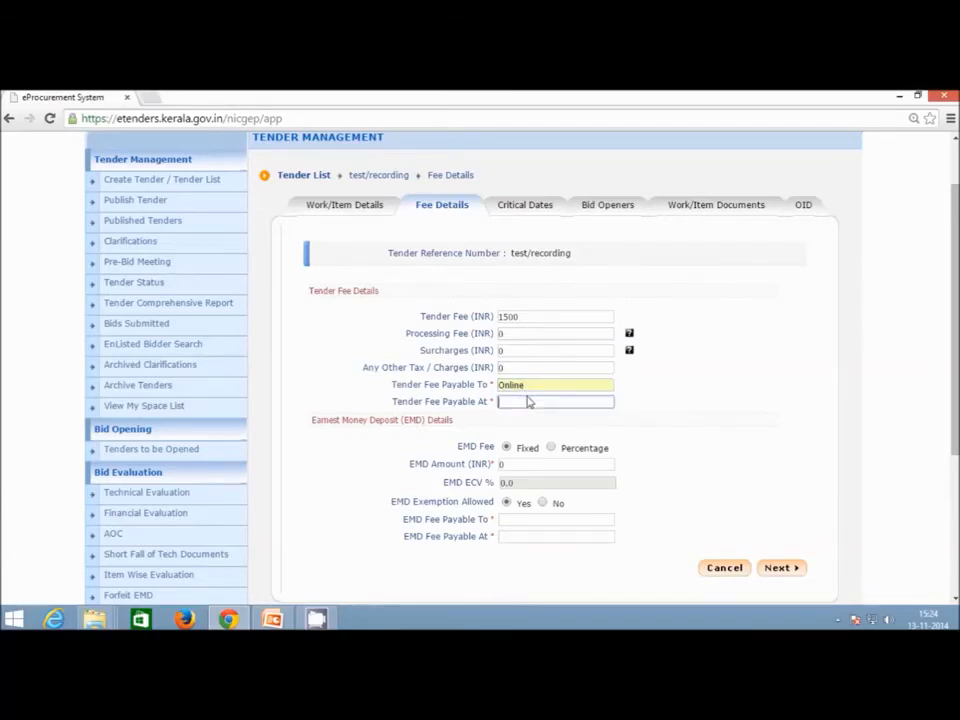
{"action": "type", "text": "Online"}
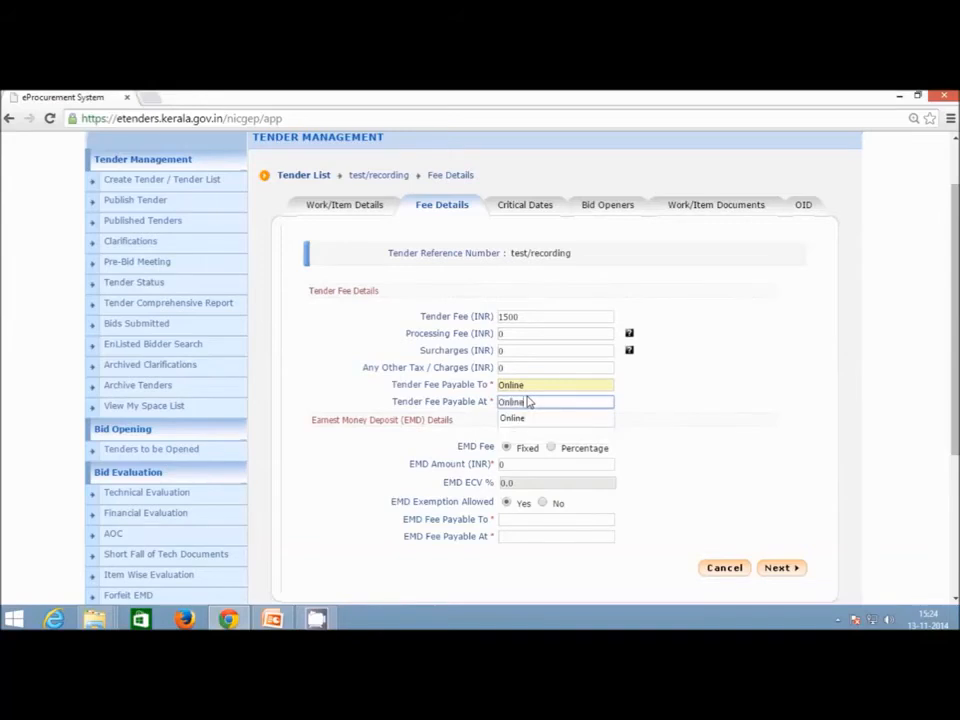
{"action": "left_click", "coordinate": [529, 418]}
{"action": "scroll", "coordinate": [630, 422], "scroll_direction": "down", "scroll_amount": 1}
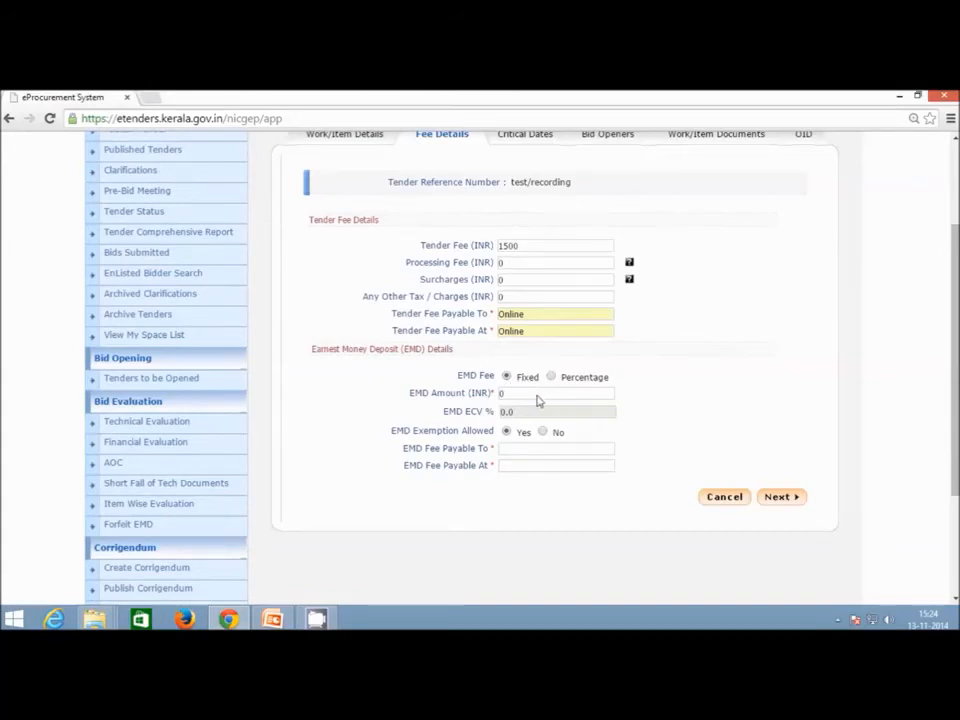
{"action": "left_click", "coordinate": [536, 395]}
Switch the EMD Fee to Percentage and enter 2.5 as EMD ECV %, yielding INR 2500.
{"action": "left_click", "coordinate": [551, 377]}
{"action": "left_click", "coordinate": [504, 412]}
{"action": "double_click", "coordinate": [504, 413]}
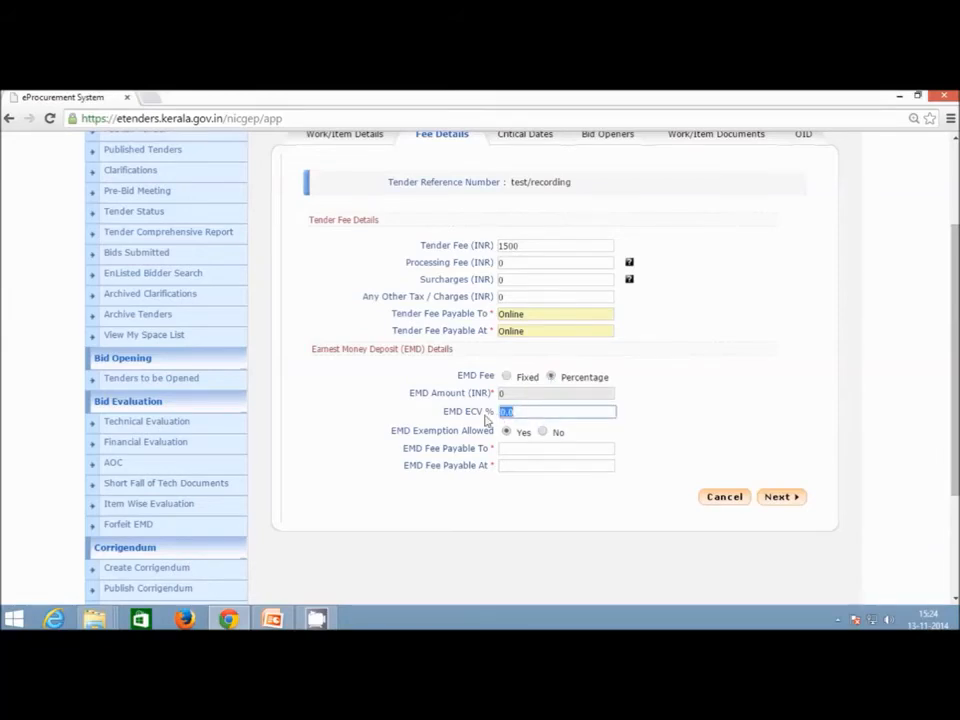
{"action": "type", "text": "2.5"}
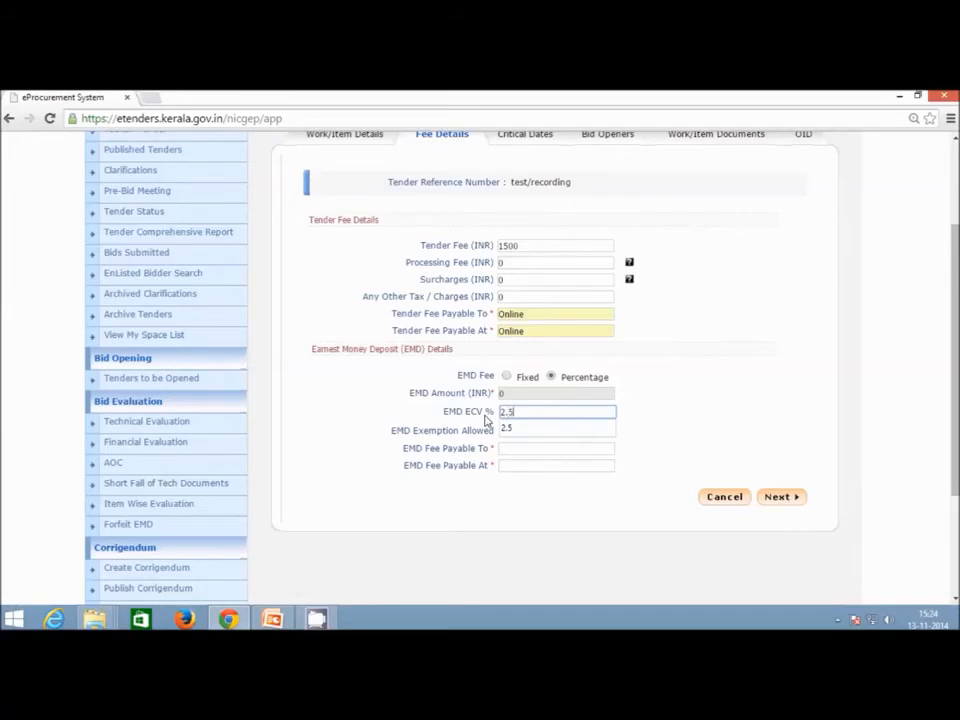
{"action": "left_click", "coordinate": [653, 411]}
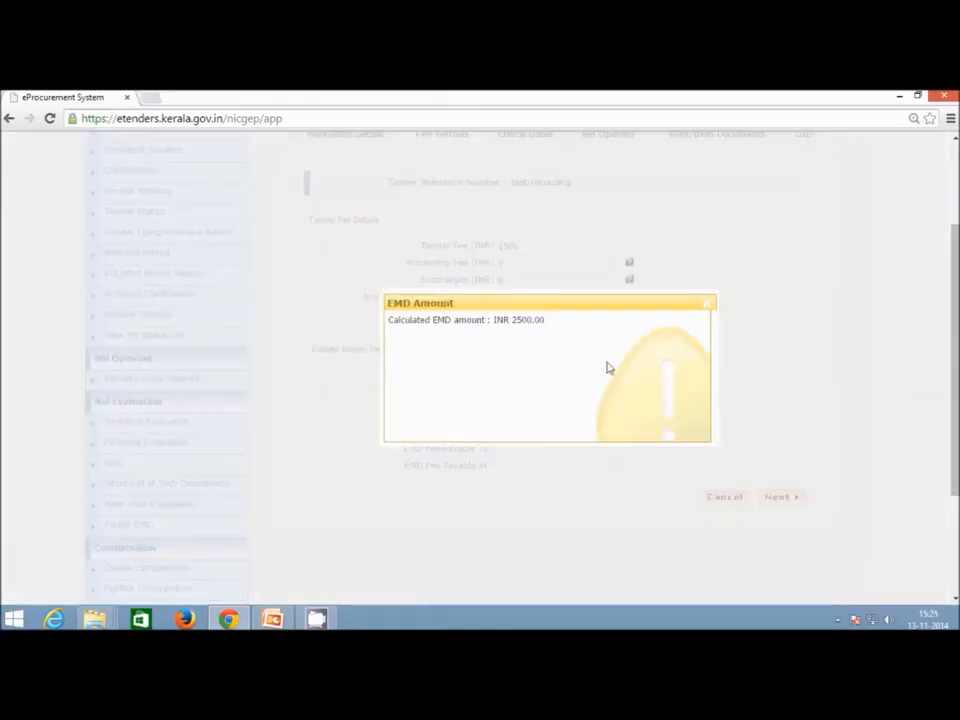
{"action": "left_click", "coordinate": [707, 305]}
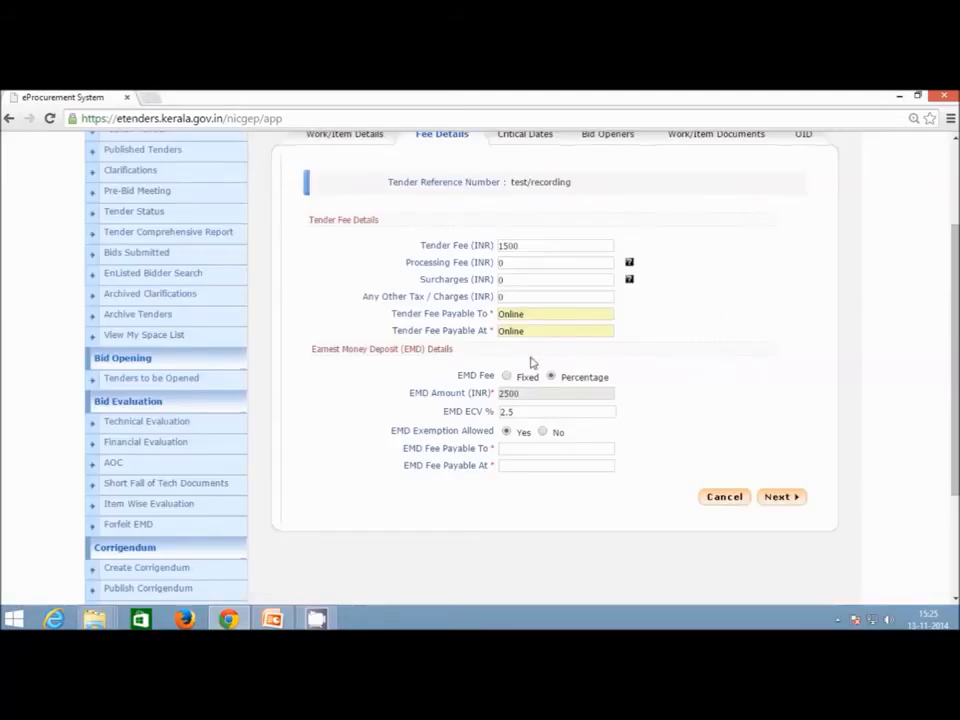
{"action": "scroll", "coordinate": [531, 362], "scroll_direction": "down", "scroll_amount": 1}
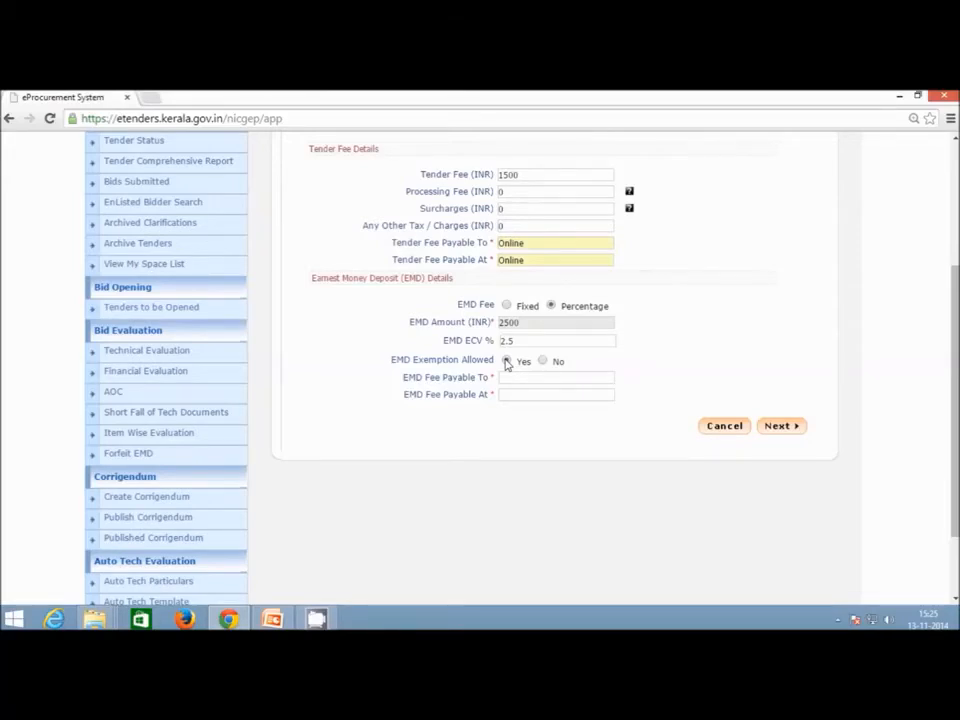
Keep EMD exemption at Yes, set both EMD Payable To and Payable At to Online, and continue.
{"action": "left_click", "coordinate": [507, 362]}
{"action": "left_click", "coordinate": [509, 380]}
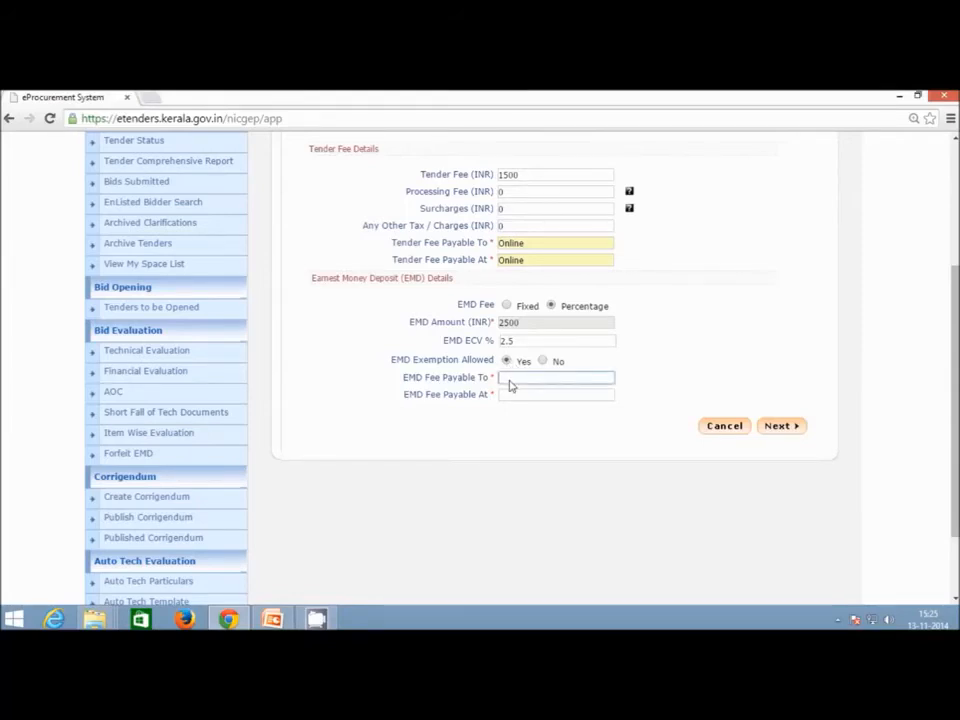
{"action": "type", "text": "Online"}
{"action": "left_click", "coordinate": [511, 394]}
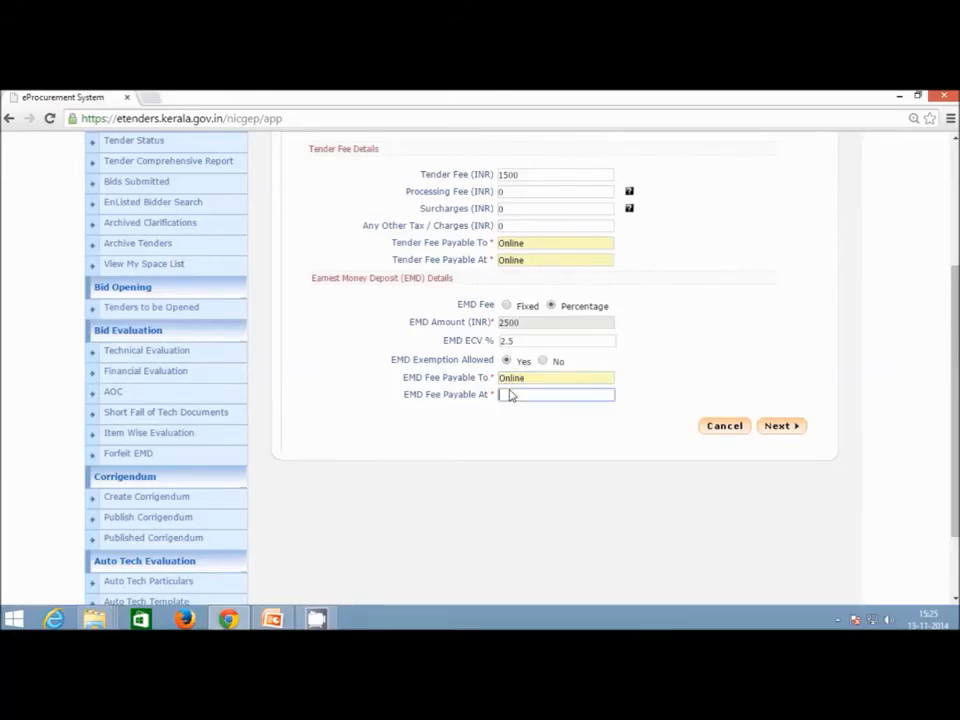
{"action": "type", "text": "Online"}
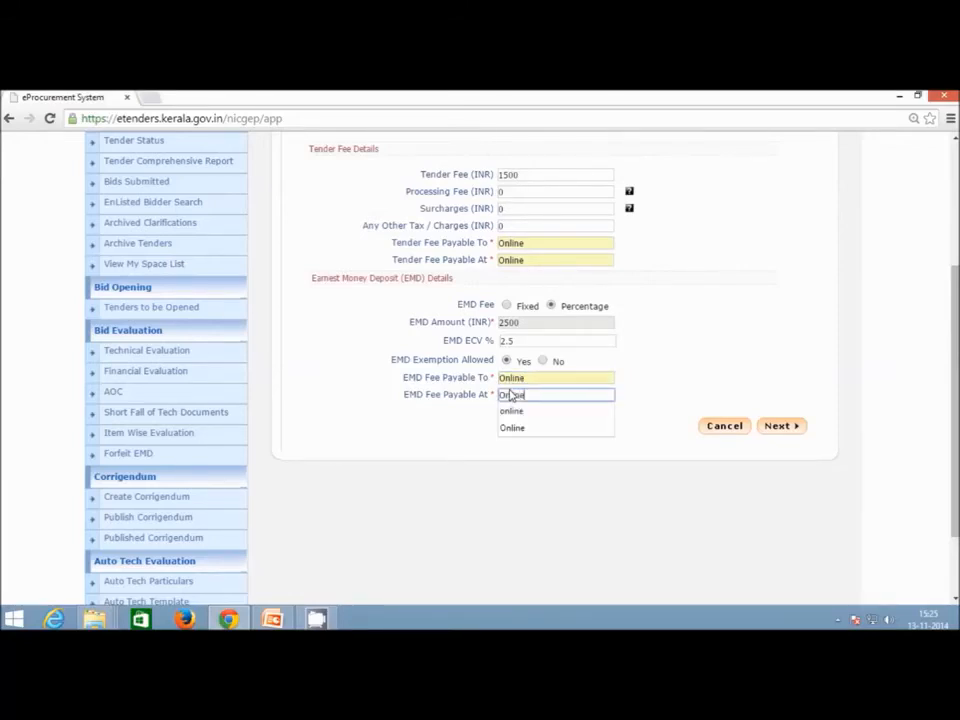
{"action": "left_click", "coordinate": [666, 374]}
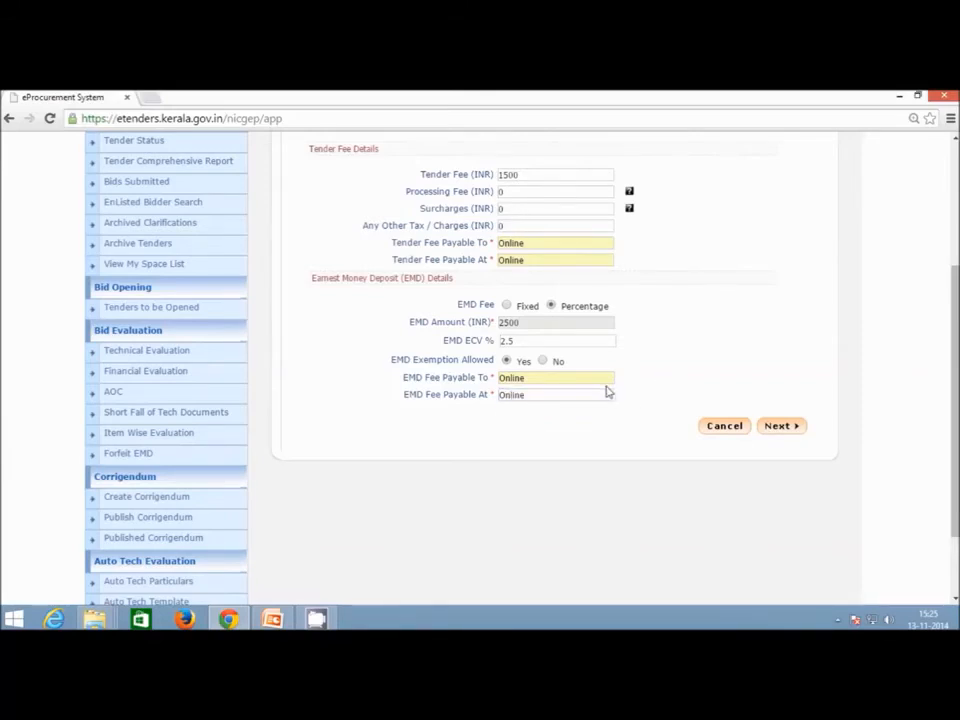
{"action": "left_click", "coordinate": [780, 427]}
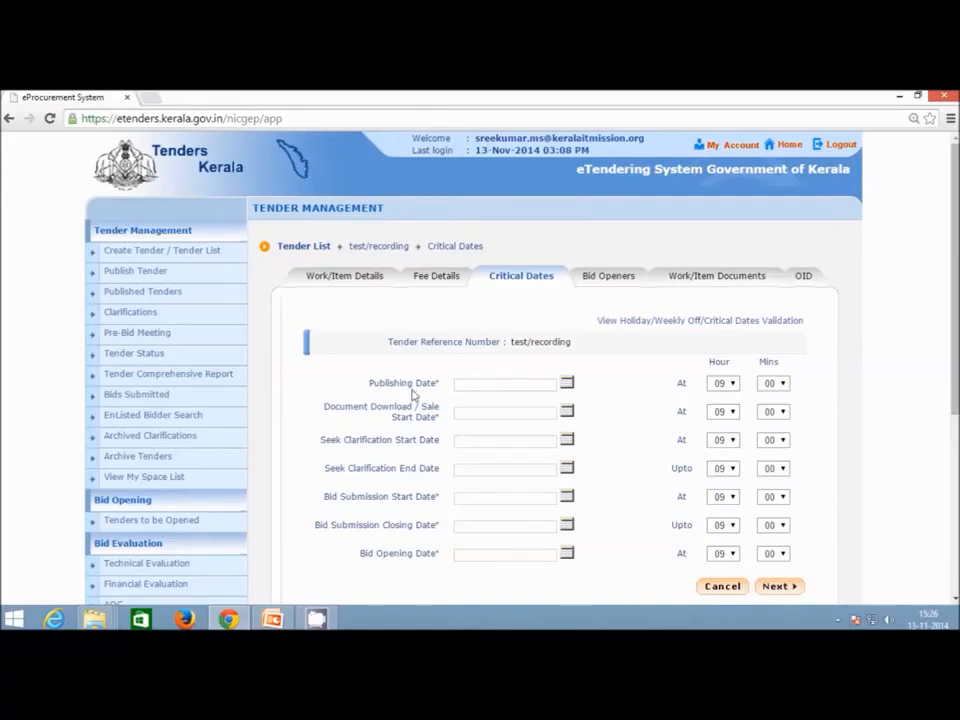
Set the Publishing Date to 13/11/2014 at 17:00.
{"action": "left_click", "coordinate": [567, 386]}
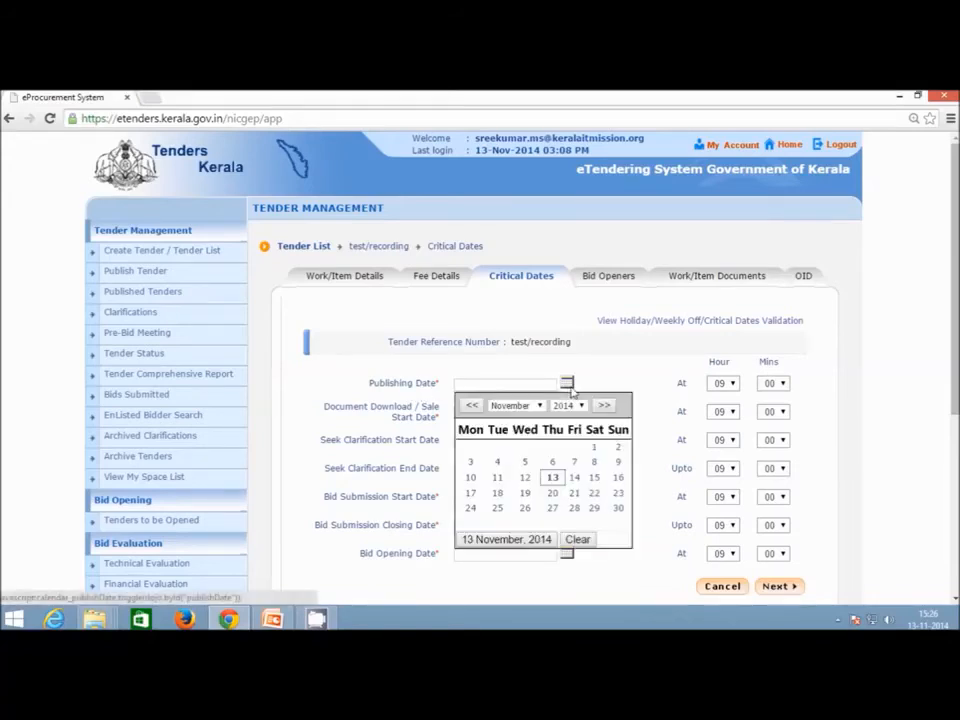
{"action": "left_click", "coordinate": [556, 478]}
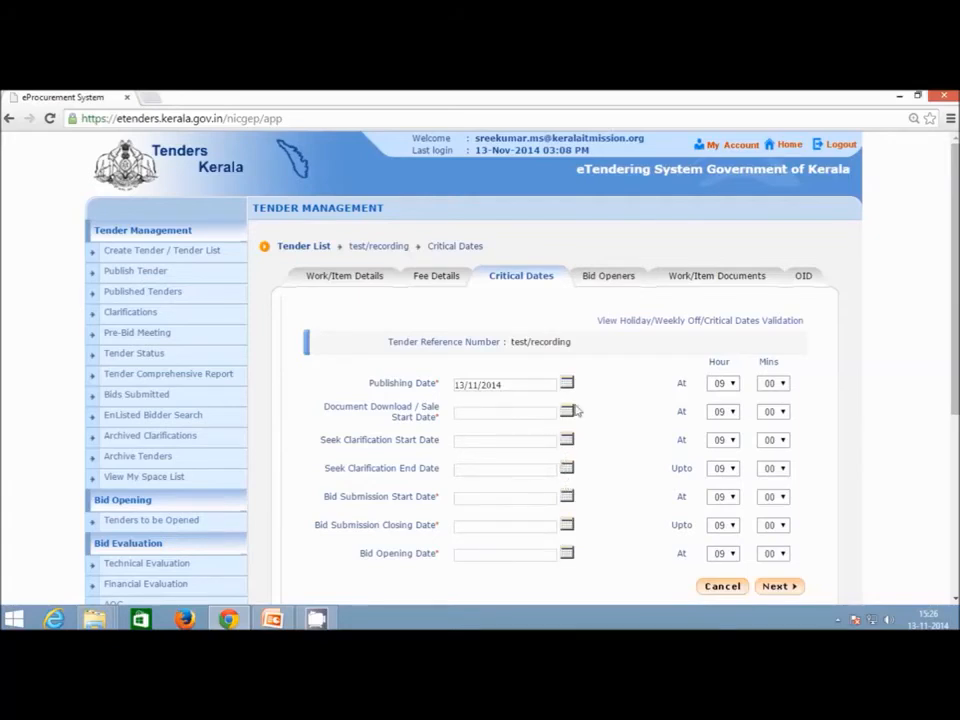
{"action": "left_click", "coordinate": [733, 386]}
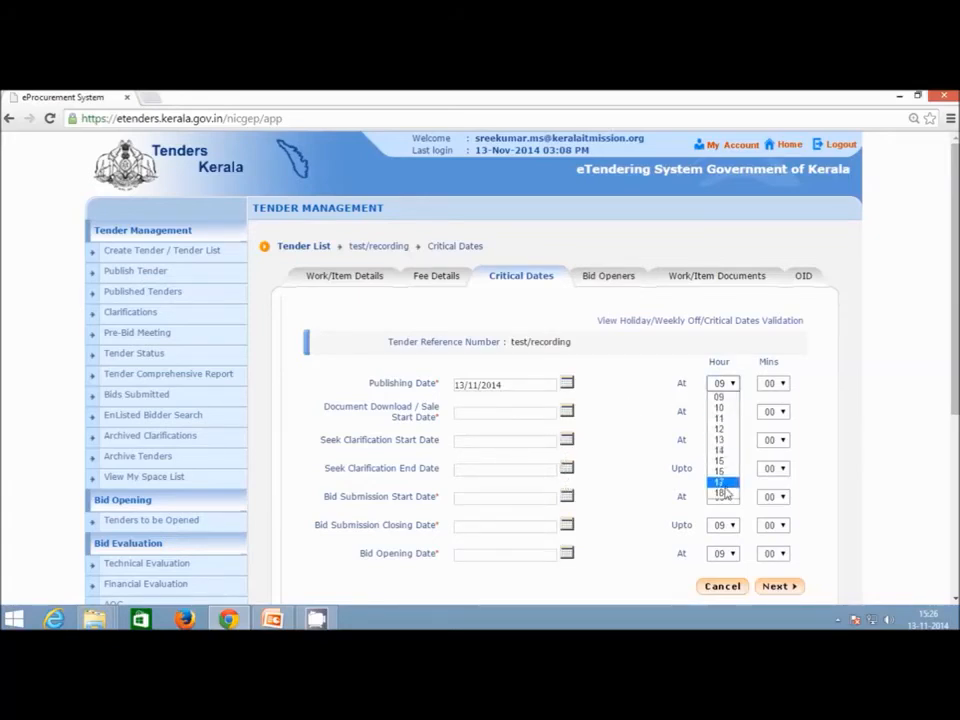
{"action": "left_click", "coordinate": [722, 484]}
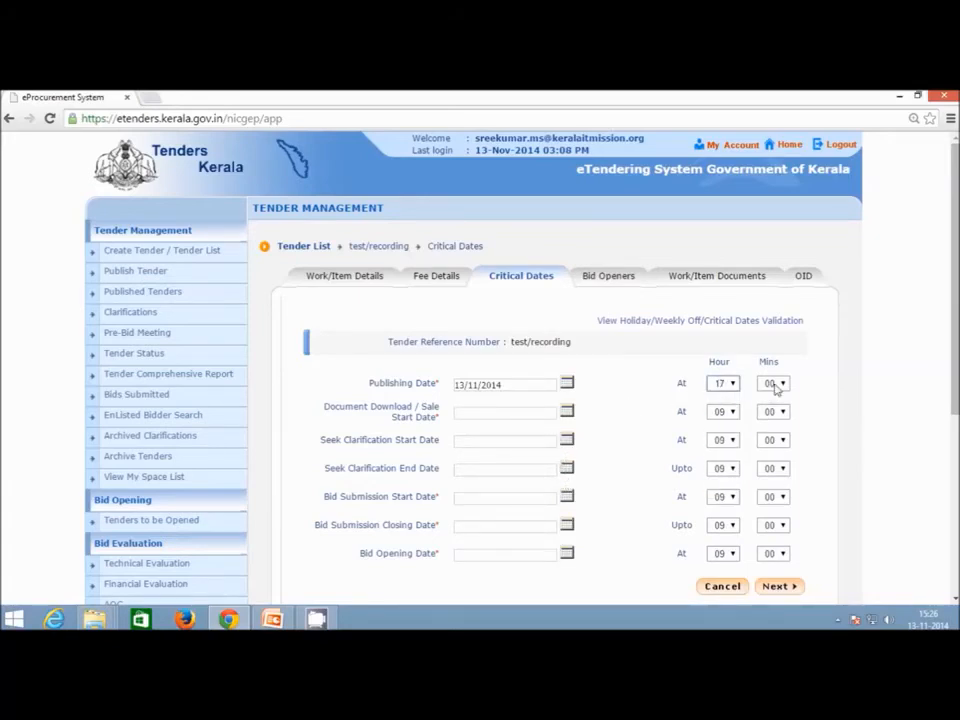
Set the Document Download / Sale Start Date to 13/11/2014 at 17:05.
{"action": "left_click", "coordinate": [567, 413]}
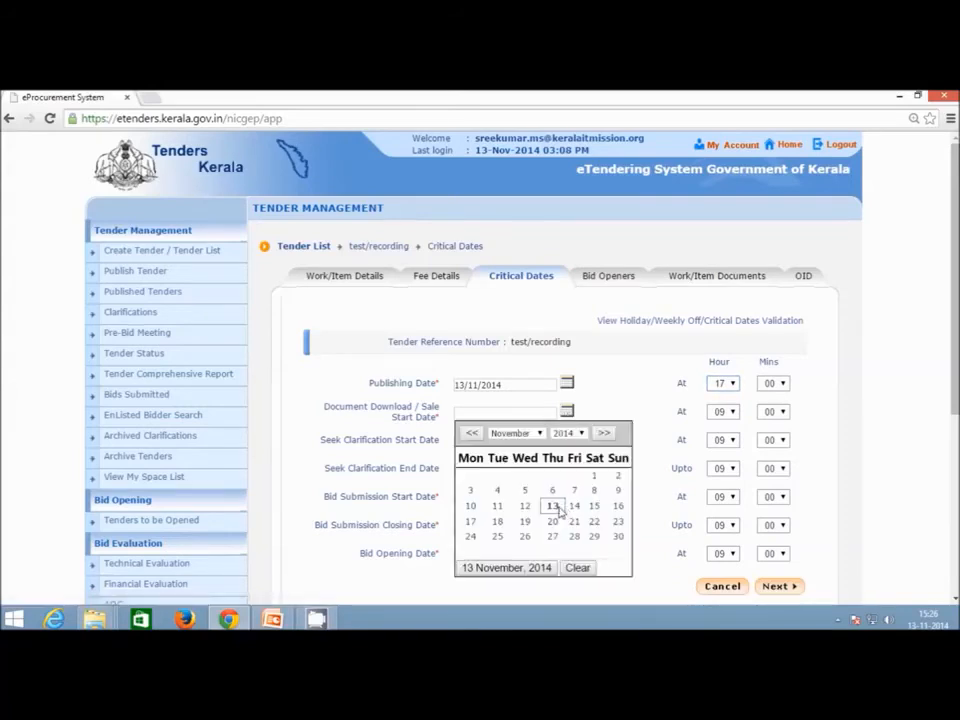
{"action": "left_click", "coordinate": [553, 507]}
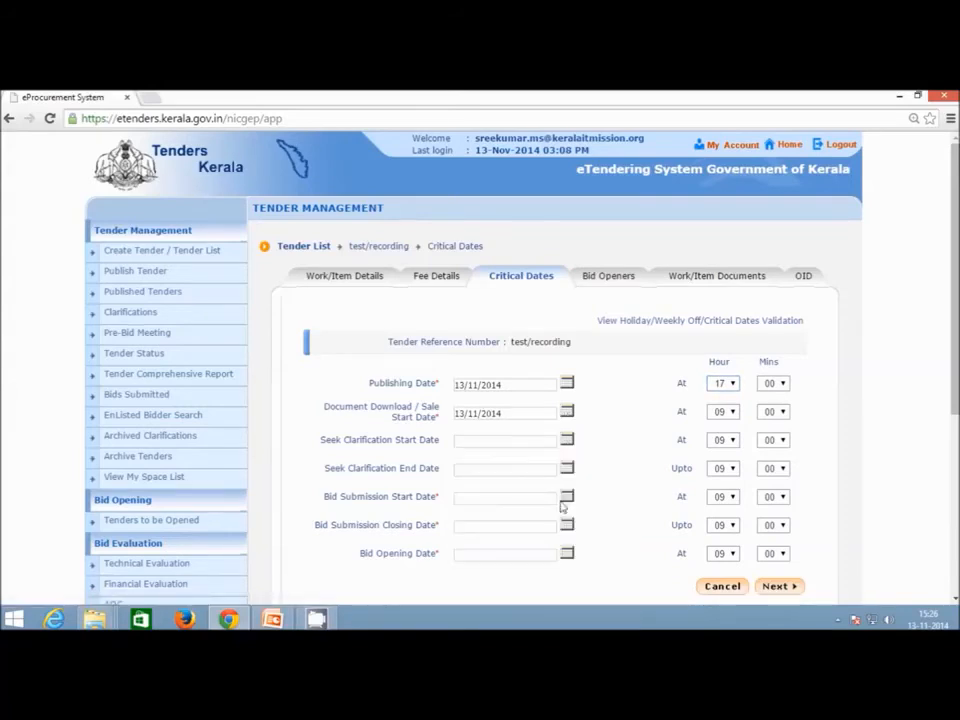
{"action": "left_click", "coordinate": [733, 417]}
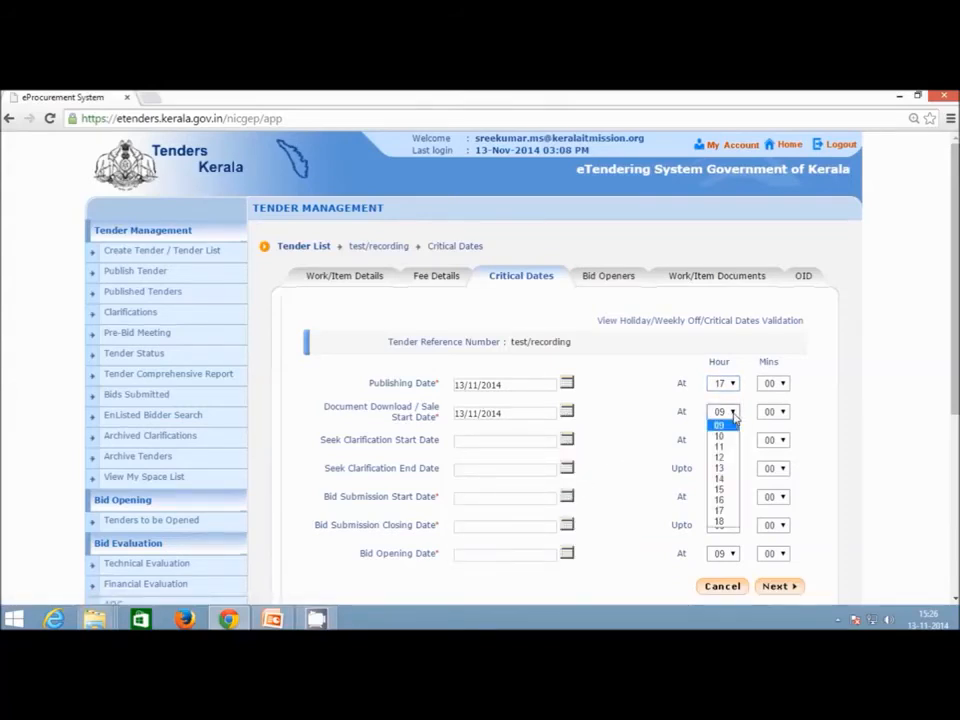
{"action": "left_click", "coordinate": [722, 510]}
{"action": "left_click", "coordinate": [773, 411]}
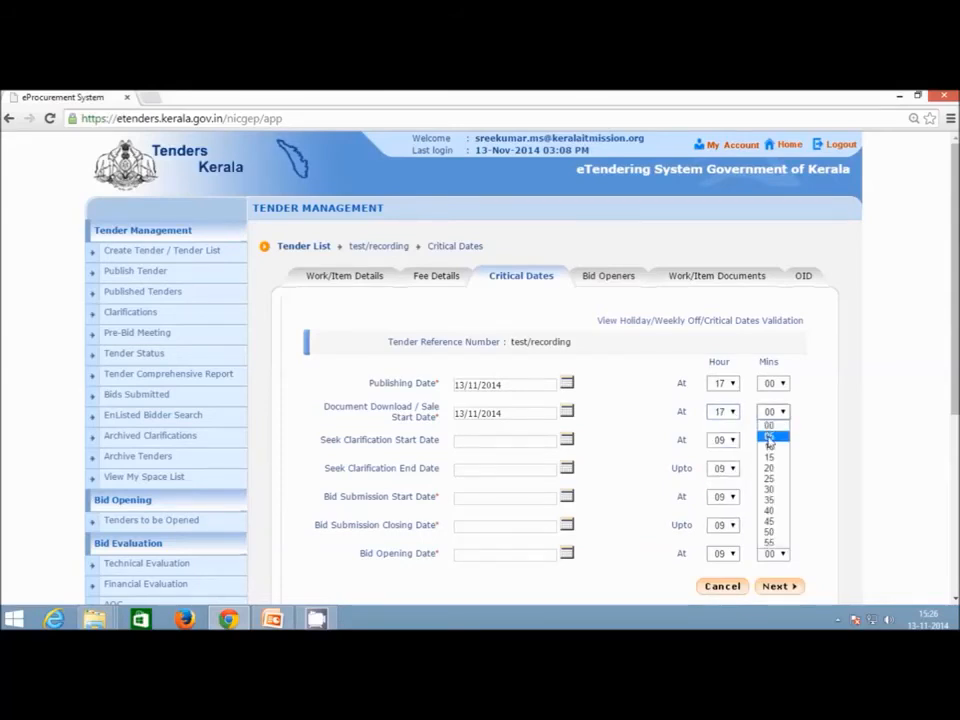
{"action": "left_click", "coordinate": [770, 441]}
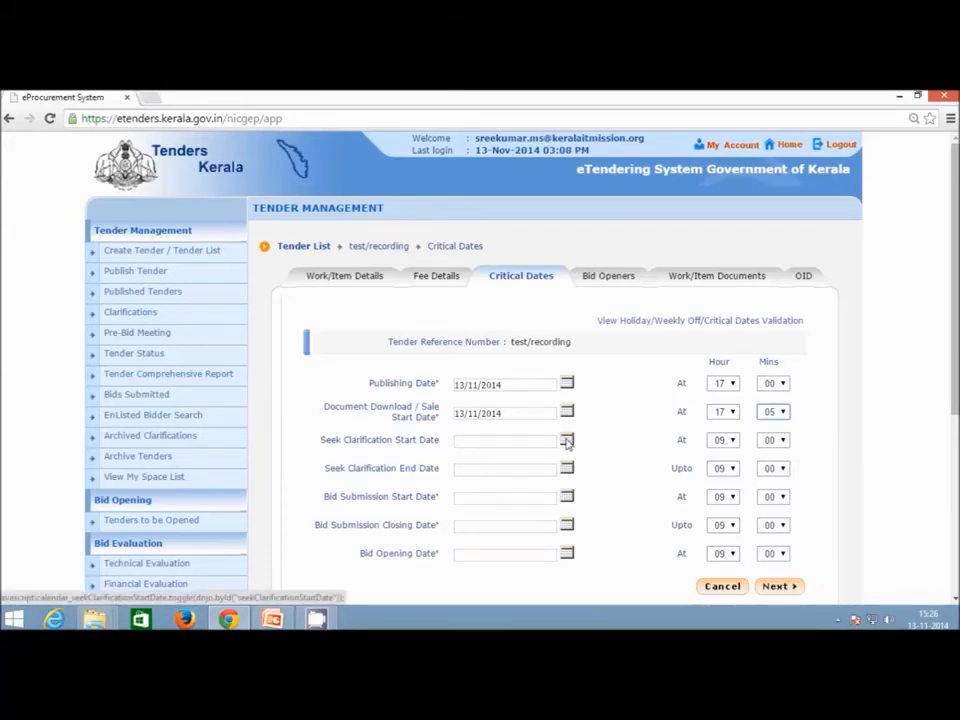
Set the Bid Submission Start Date to 13/11/2014 at 17:00.
{"action": "left_click", "coordinate": [567, 497]}
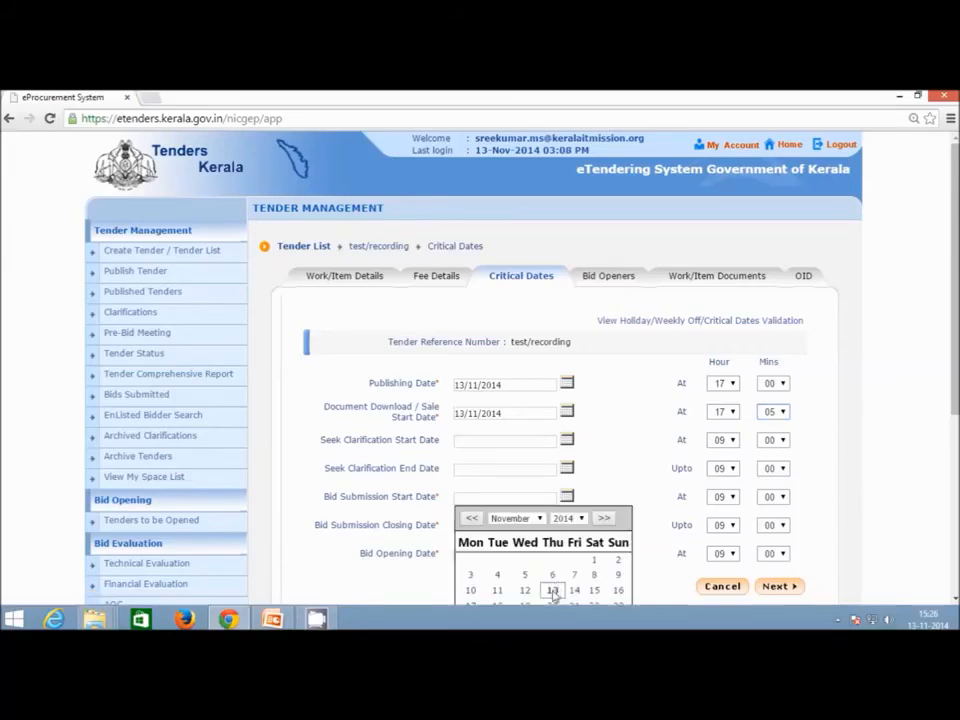
{"action": "left_click", "coordinate": [552, 590]}
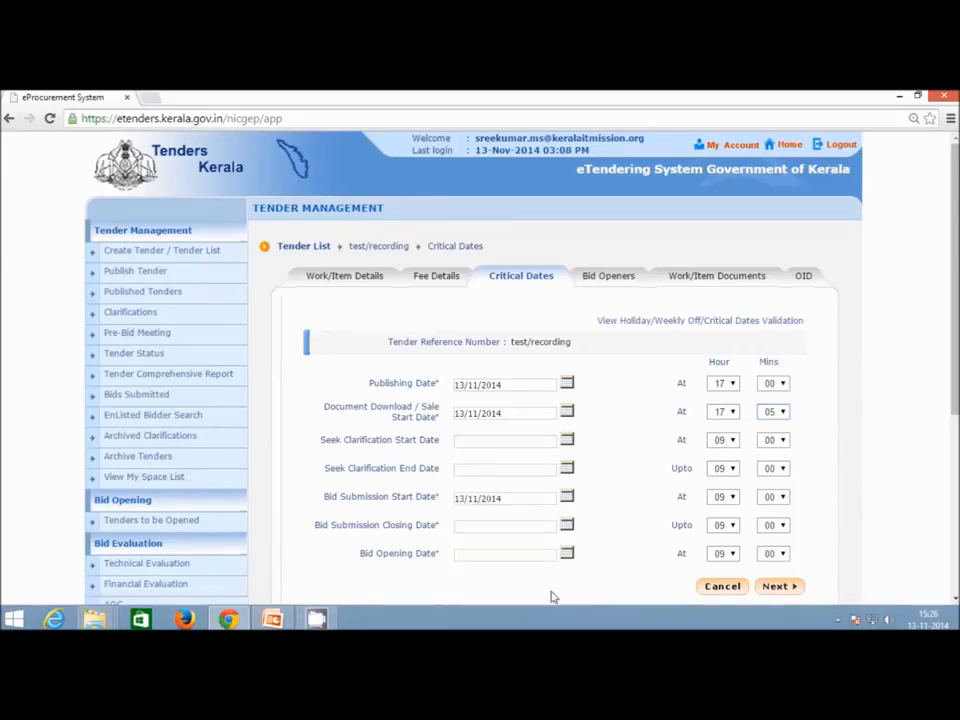
{"action": "left_click", "coordinate": [726, 497]}
{"action": "left_click", "coordinate": [717, 474]}
Set the Bid Submission Closing Date to 18/11/2014 at 17:00.
{"action": "left_click", "coordinate": [567, 525]}
{"action": "scroll", "coordinate": [550, 527], "scroll_direction": "down", "scroll_amount": 1}
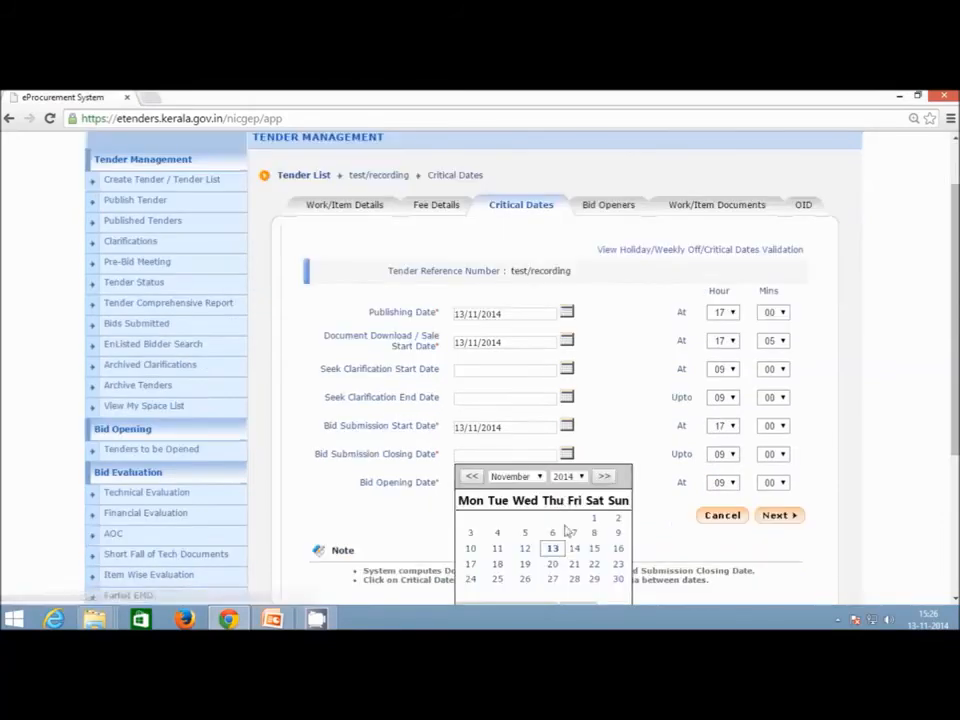
{"action": "left_click", "coordinate": [497, 565]}
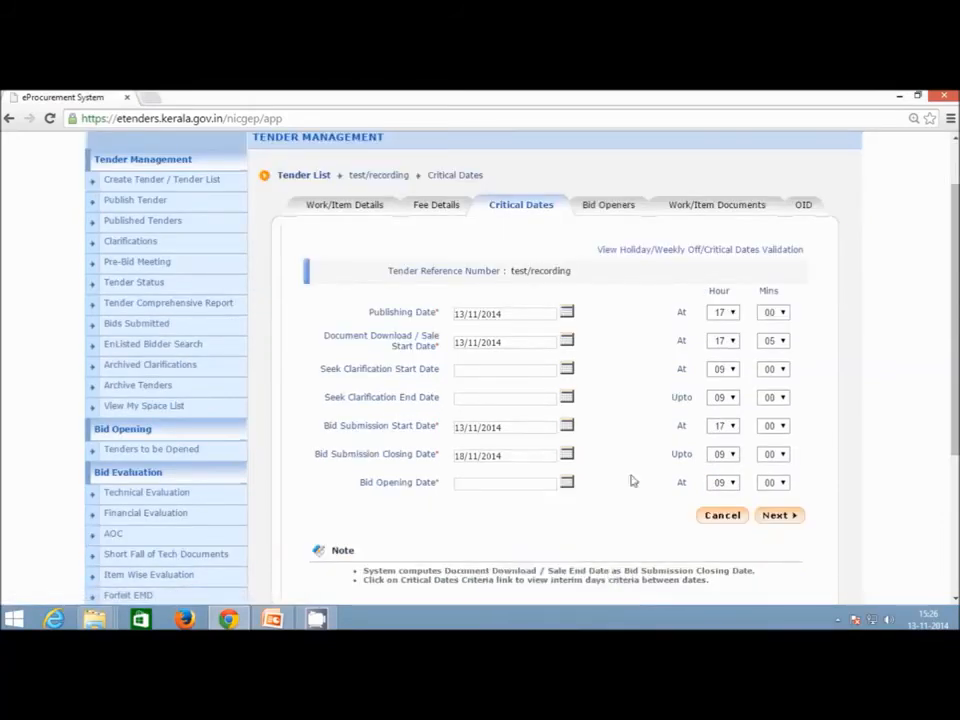
{"action": "left_click", "coordinate": [724, 454]}
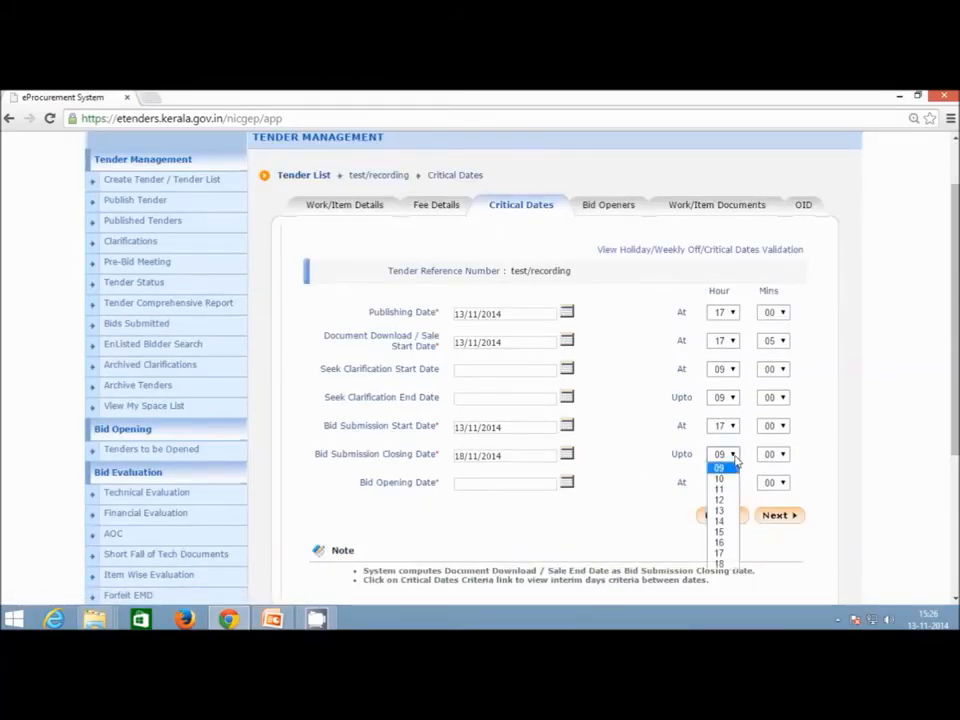
{"action": "left_click", "coordinate": [720, 552]}
Change the bid closing hour to 09 and set the Bid Opening Date to 22/11/2014.
{"action": "left_click", "coordinate": [567, 482]}
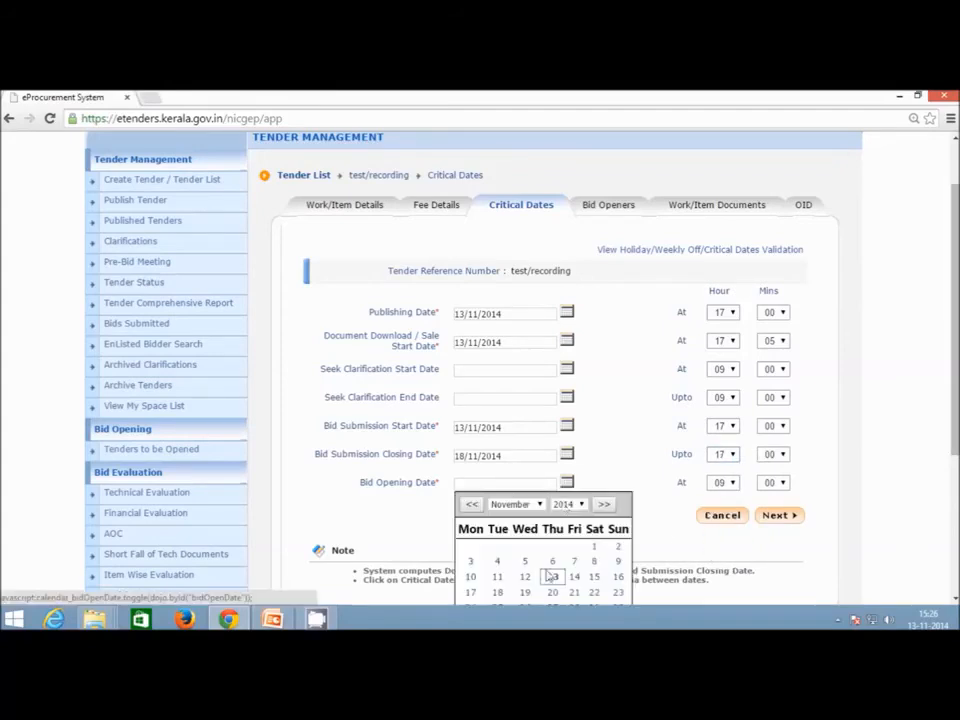
{"action": "left_click", "coordinate": [499, 592]}
{"action": "left_click", "coordinate": [734, 458]}
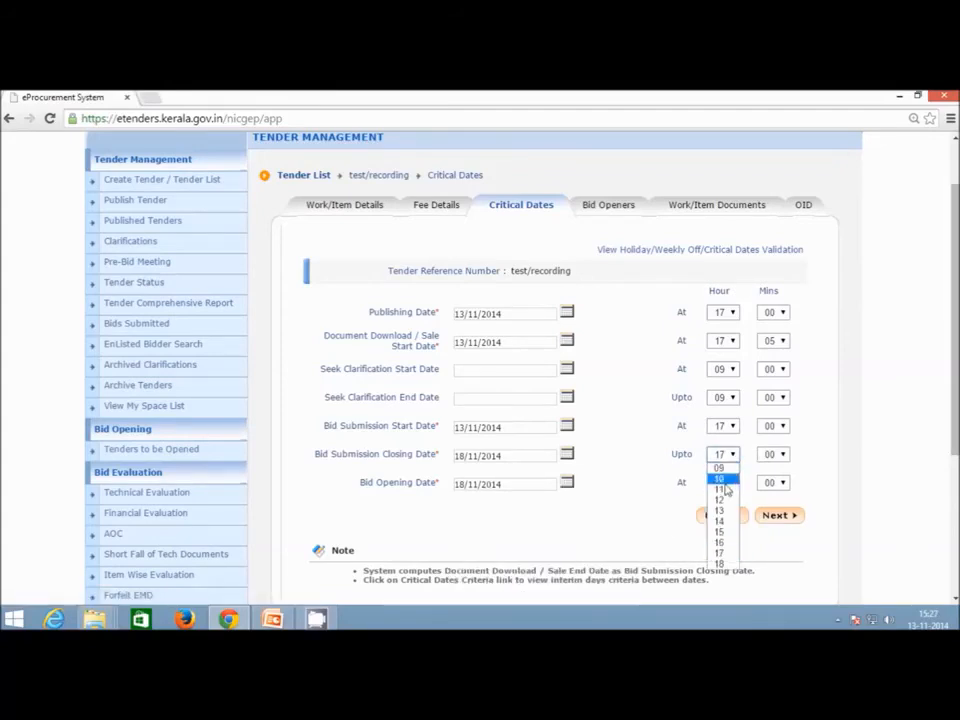
{"action": "left_click", "coordinate": [730, 510]}
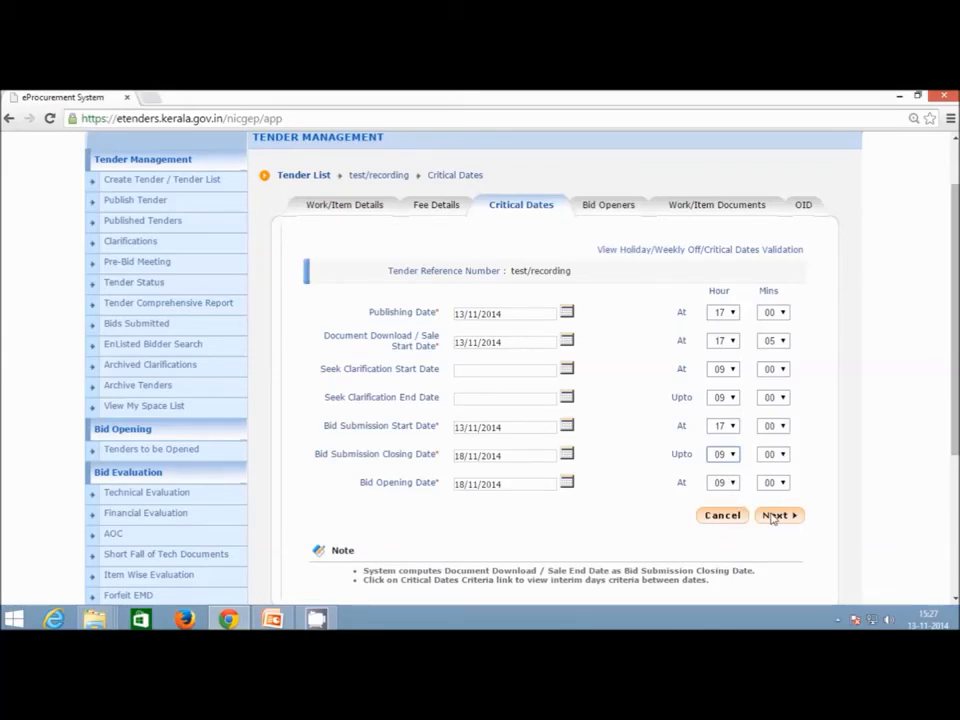
{"action": "left_click", "coordinate": [568, 483]}
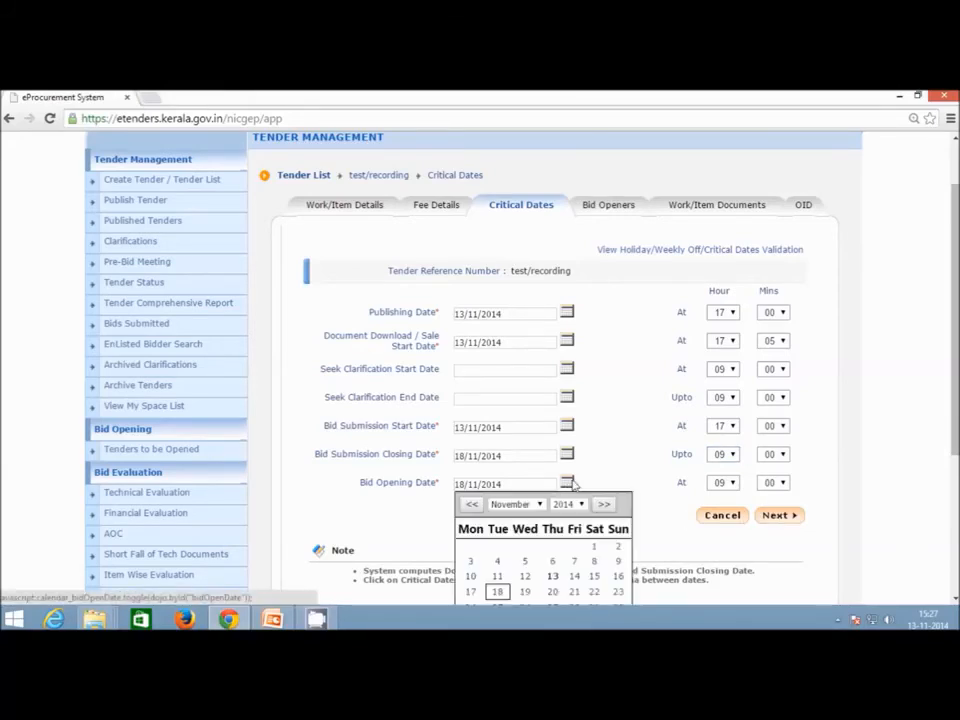
{"action": "left_click", "coordinate": [594, 592]}
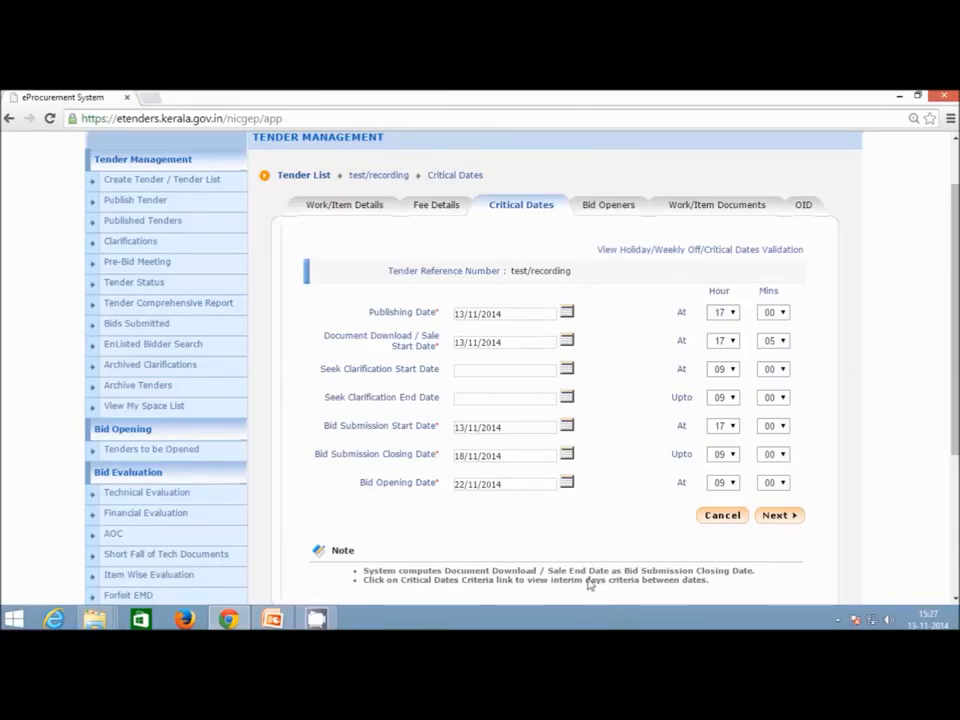
{"action": "left_click", "coordinate": [763, 250]}
{"action": "scroll", "coordinate": [296, 252], "scroll_direction": "down", "scroll_amount": 10}
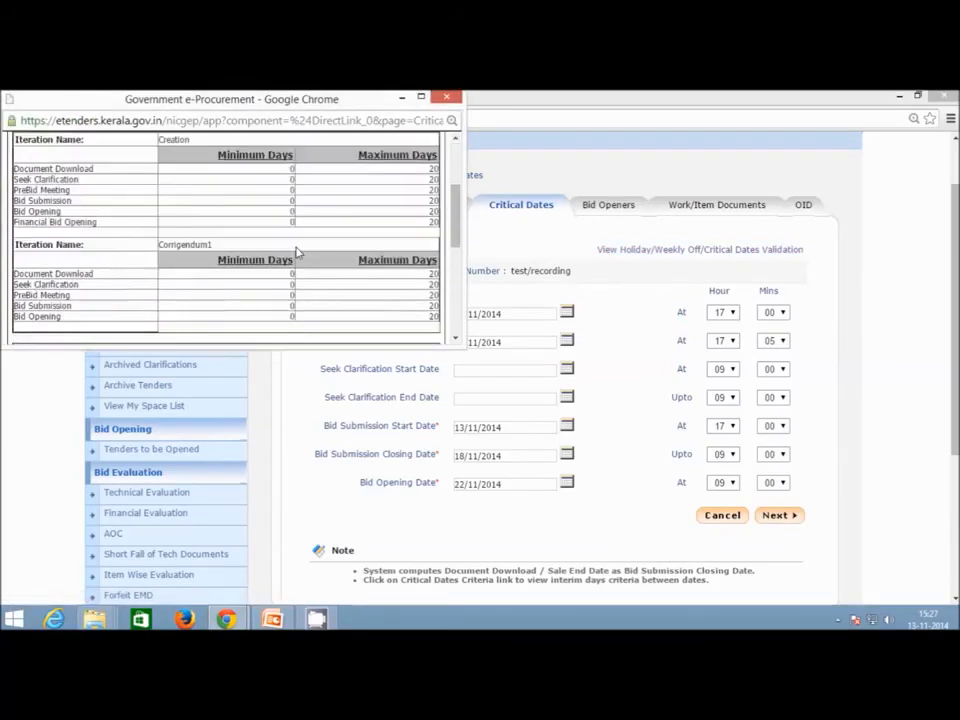
{"action": "scroll", "coordinate": [296, 252], "scroll_direction": "up", "scroll_amount": 5}
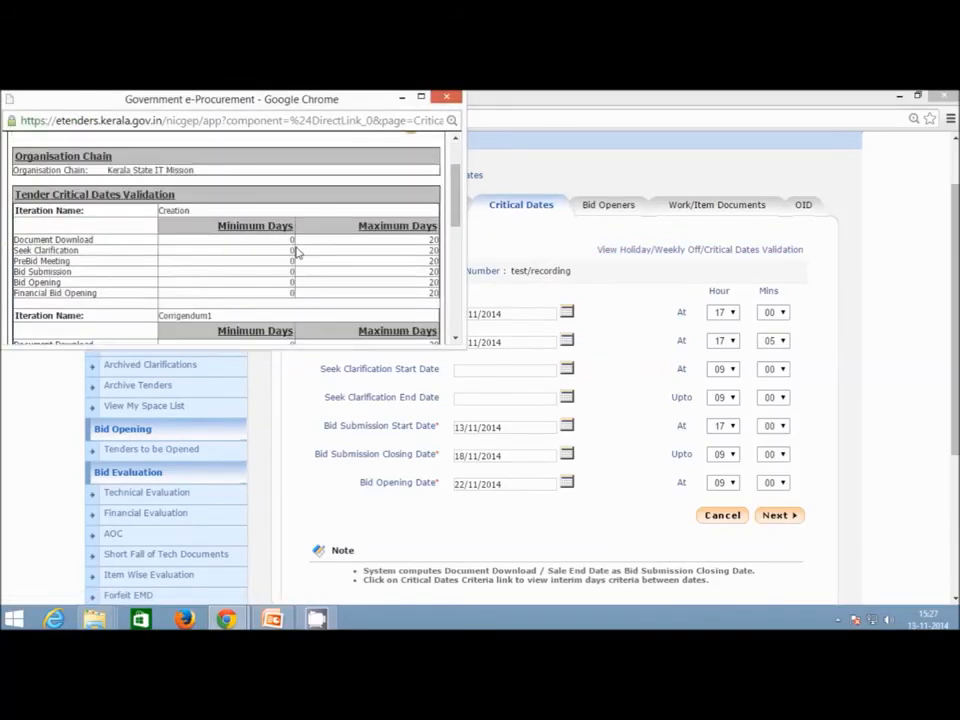
{"action": "scroll", "coordinate": [296, 252], "scroll_direction": "up", "scroll_amount": 2}
{"action": "scroll", "coordinate": [343, 231], "scroll_direction": "down", "scroll_amount": 8}
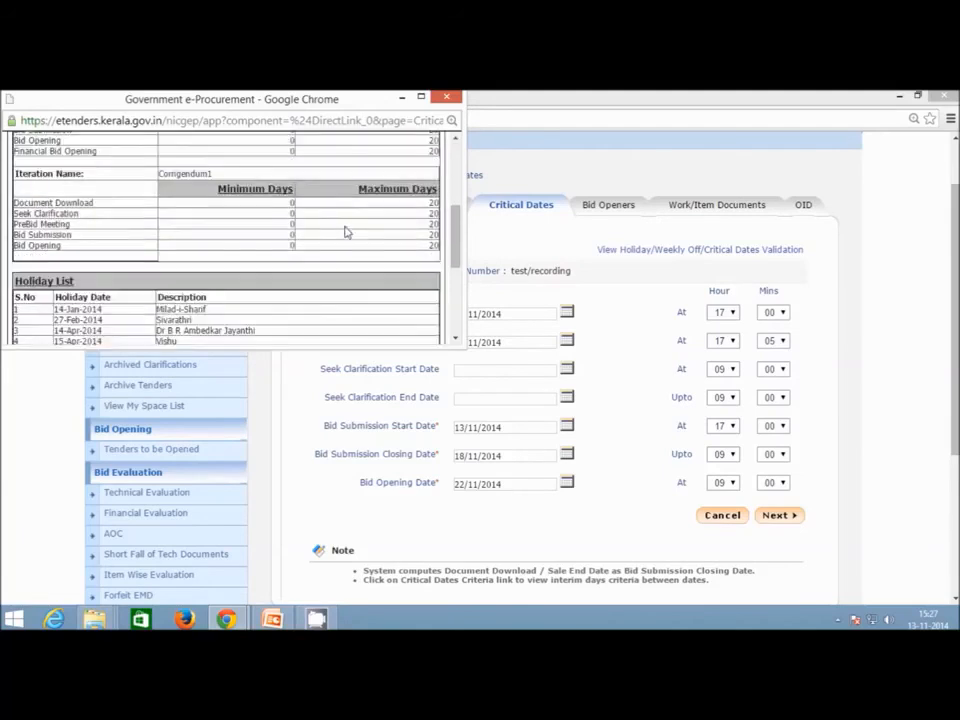
{"action": "scroll", "coordinate": [349, 221], "scroll_direction": "up", "scroll_amount": 4}
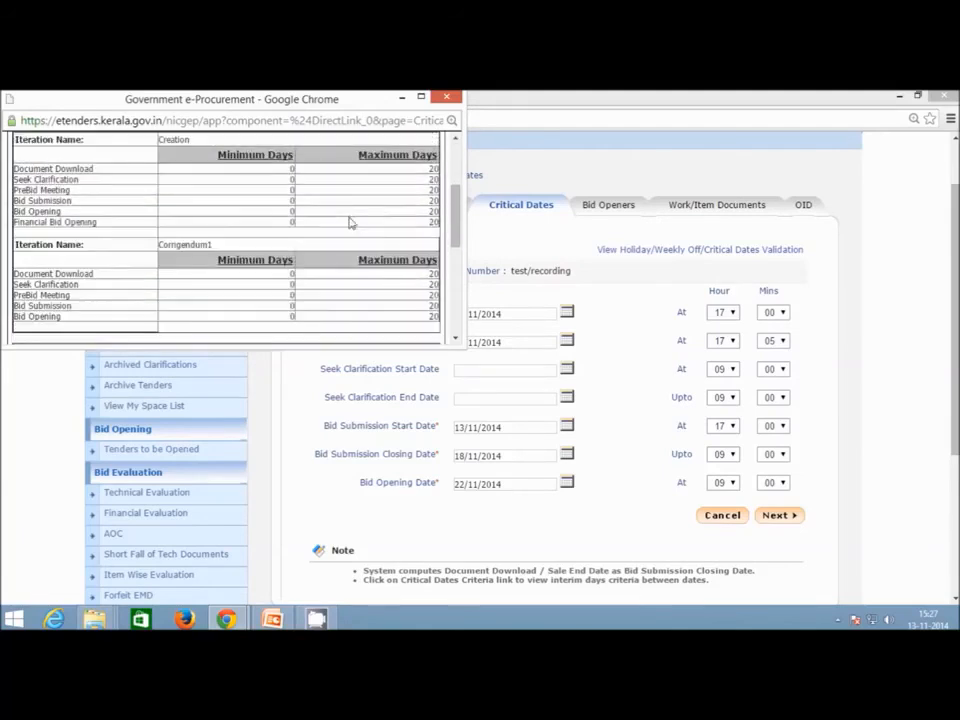
{"action": "left_click", "coordinate": [449, 99]}
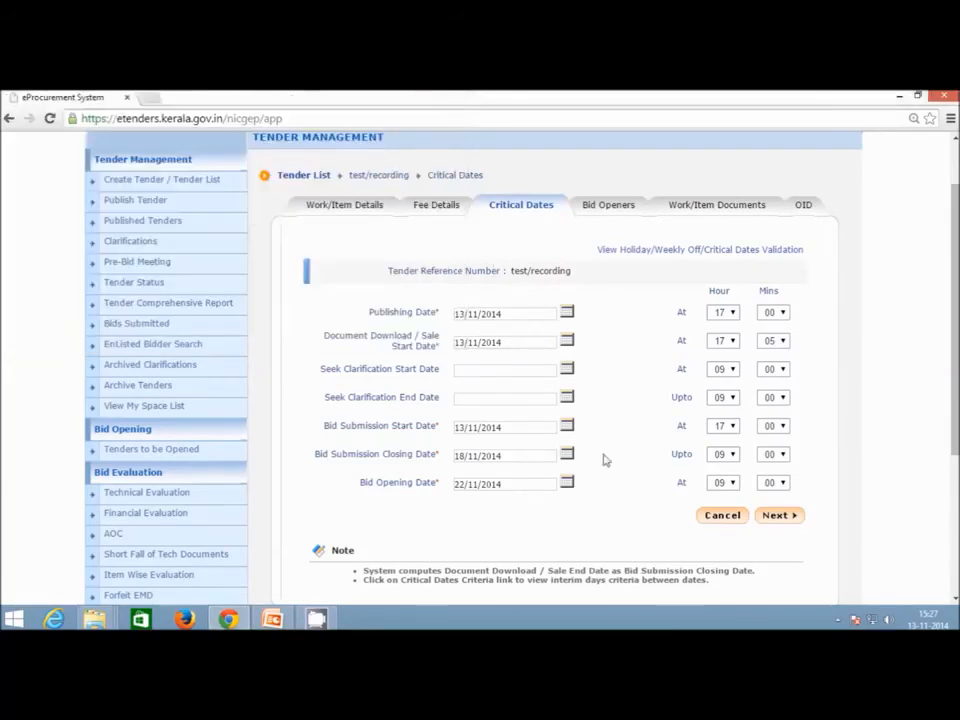
Select the seventh and fourth listed officers as bid openers and submit them.
{"action": "left_click", "coordinate": [791, 518]}
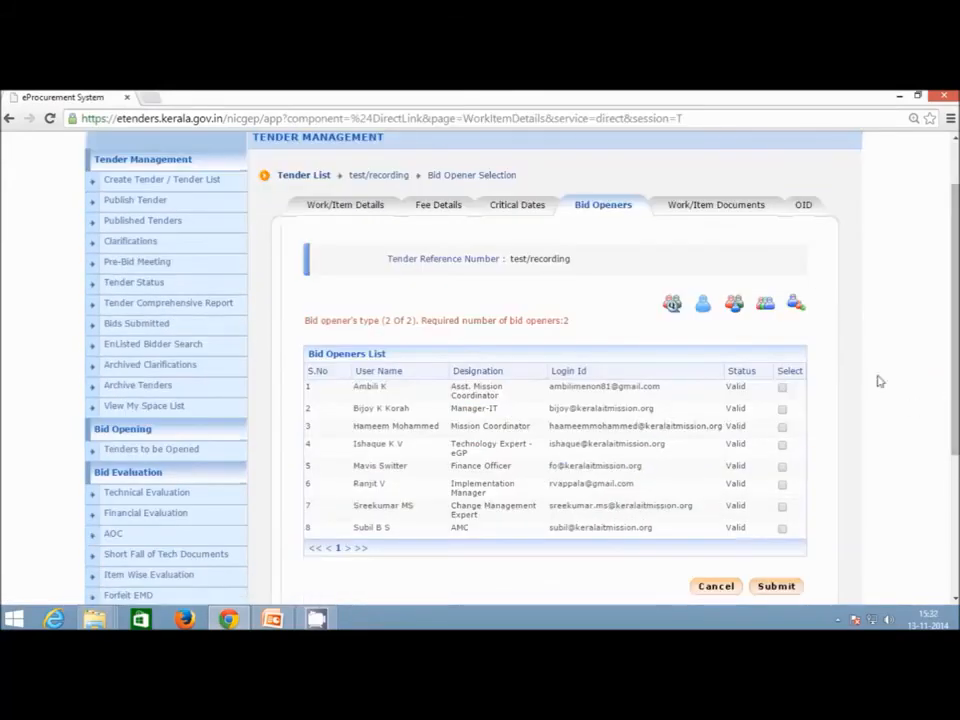
{"action": "left_click", "coordinate": [784, 508]}
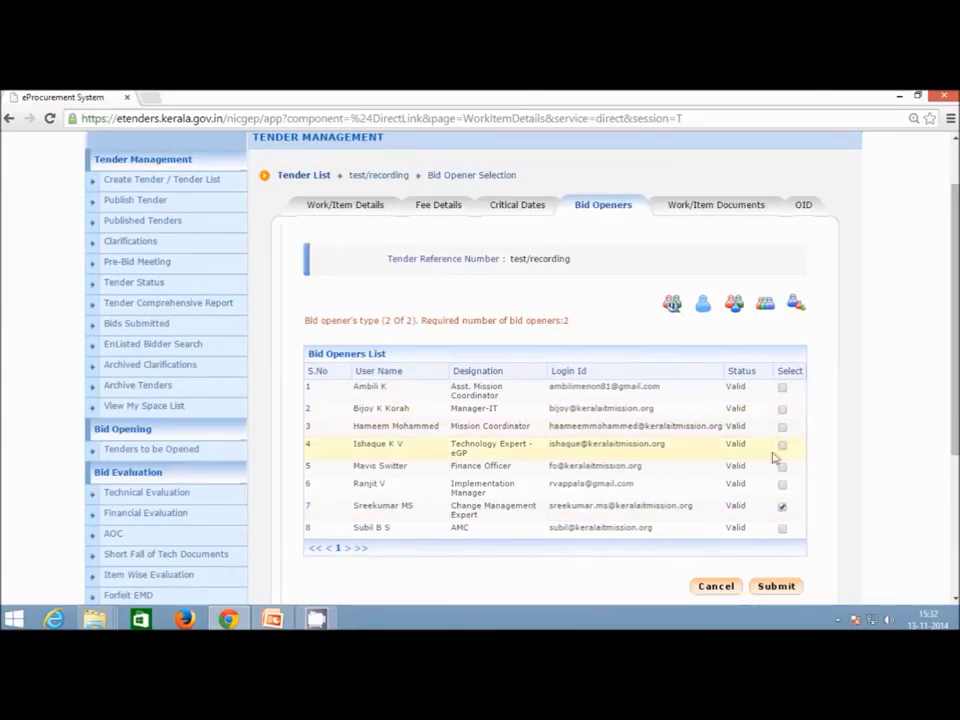
{"action": "left_click", "coordinate": [782, 445]}
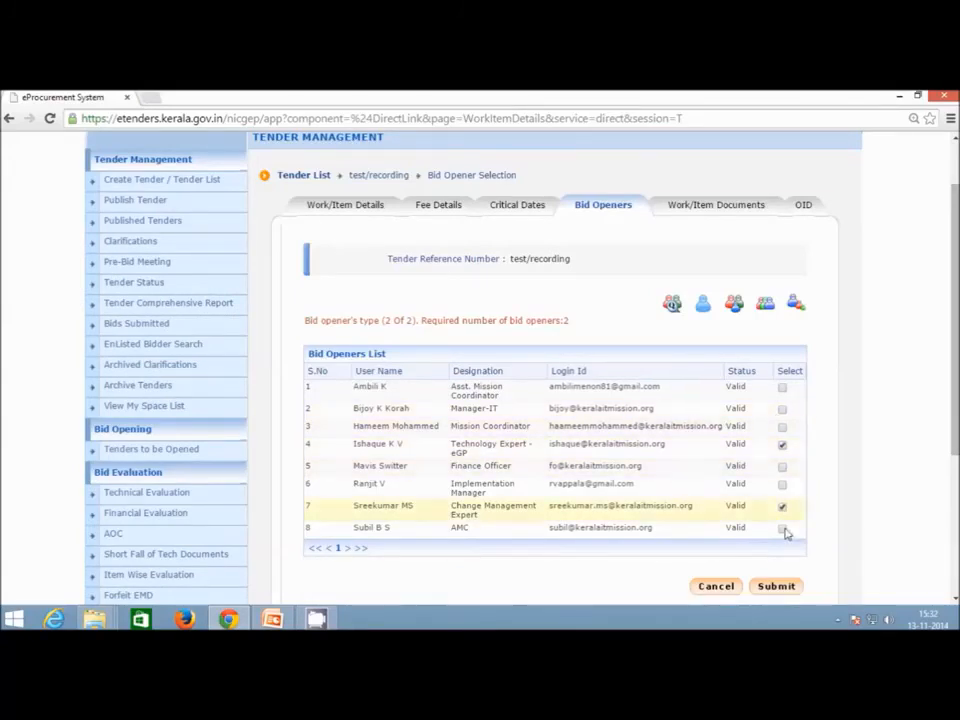
{"action": "left_click", "coordinate": [777, 586]}
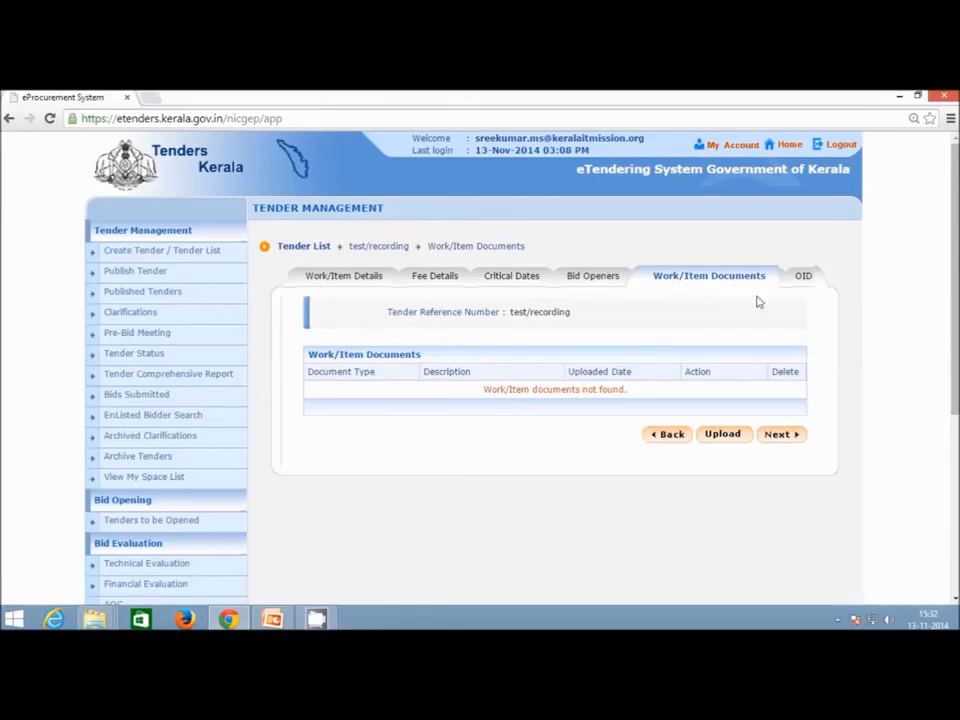
Launch the work item document upload applet, accepting its security warnings.
{"action": "left_click", "coordinate": [737, 438]}
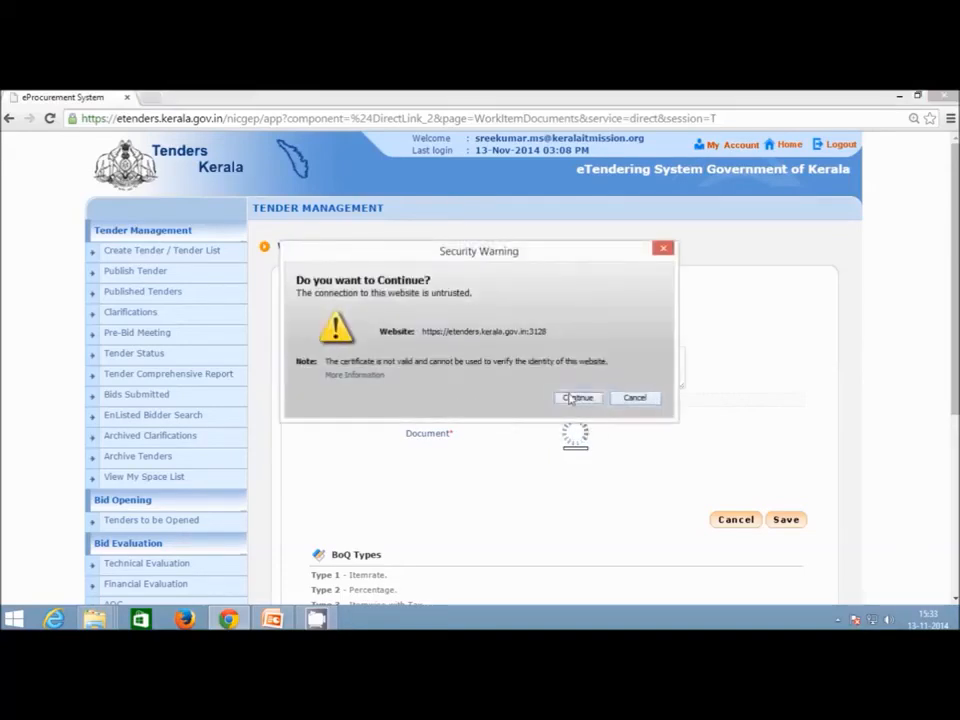
{"action": "left_click", "coordinate": [570, 399]}
{"action": "left_click", "coordinate": [299, 434]}
{"action": "left_click", "coordinate": [577, 438]}
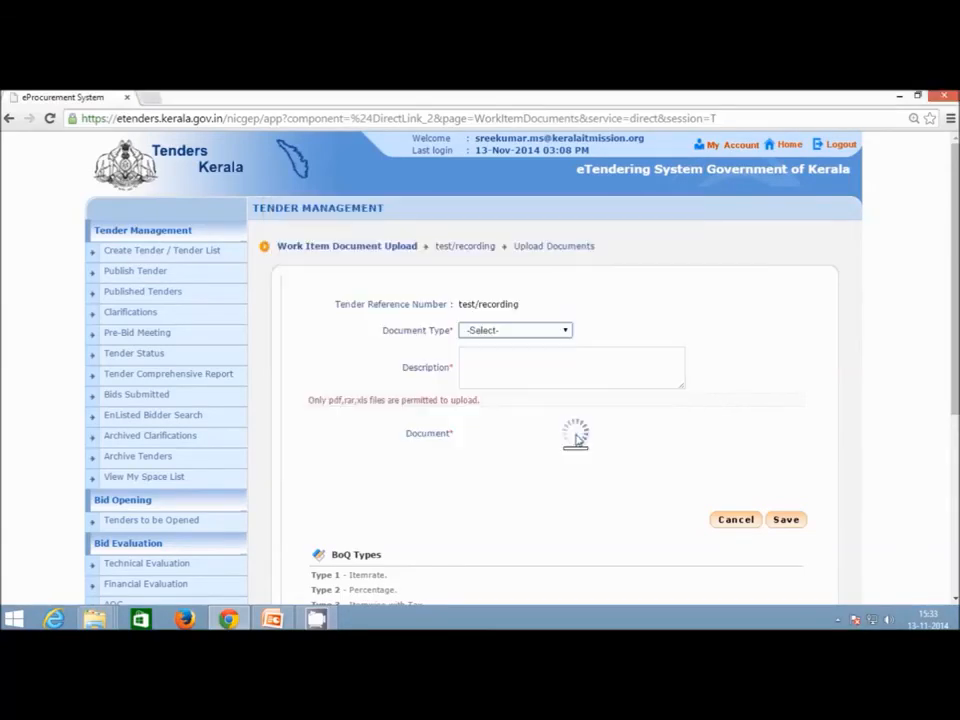
Attach Desktop\eTender\BOQ.xls as a BOQ document described 'Tender Schedule' for signing.
{"action": "left_click", "coordinate": [561, 334]}
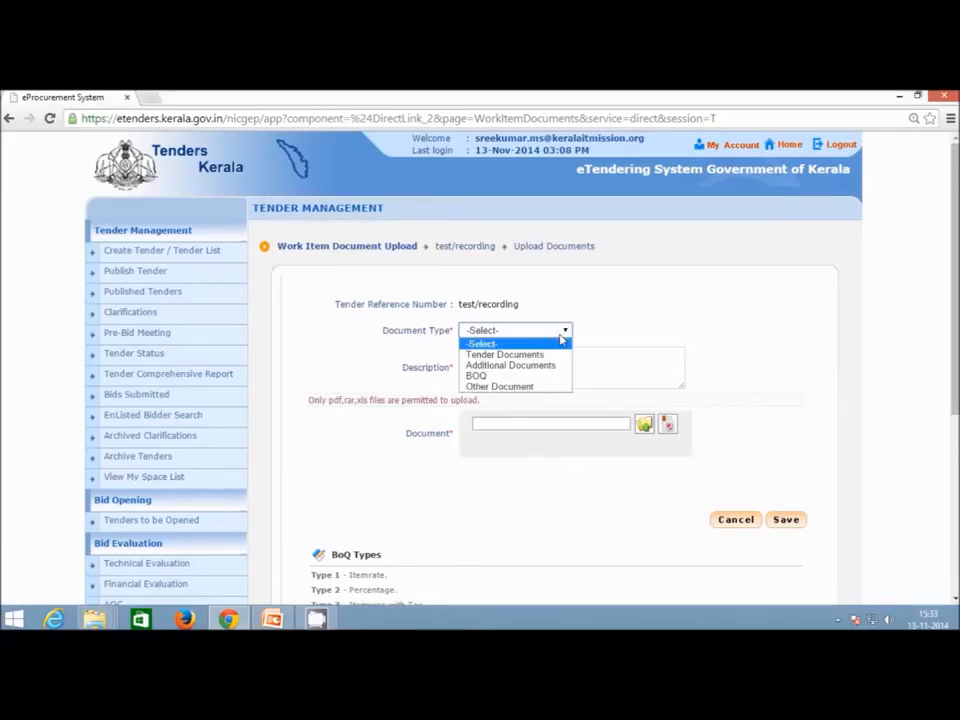
{"action": "left_click", "coordinate": [510, 375]}
{"action": "left_click", "coordinate": [569, 376]}
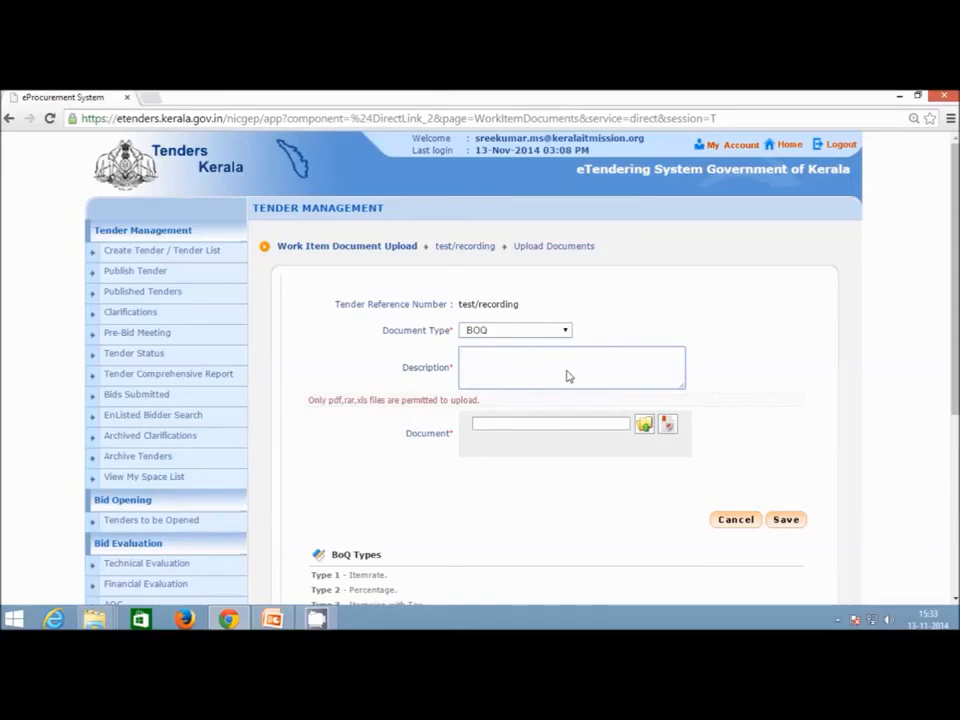
{"action": "type", "text": "Tender Schedule"}
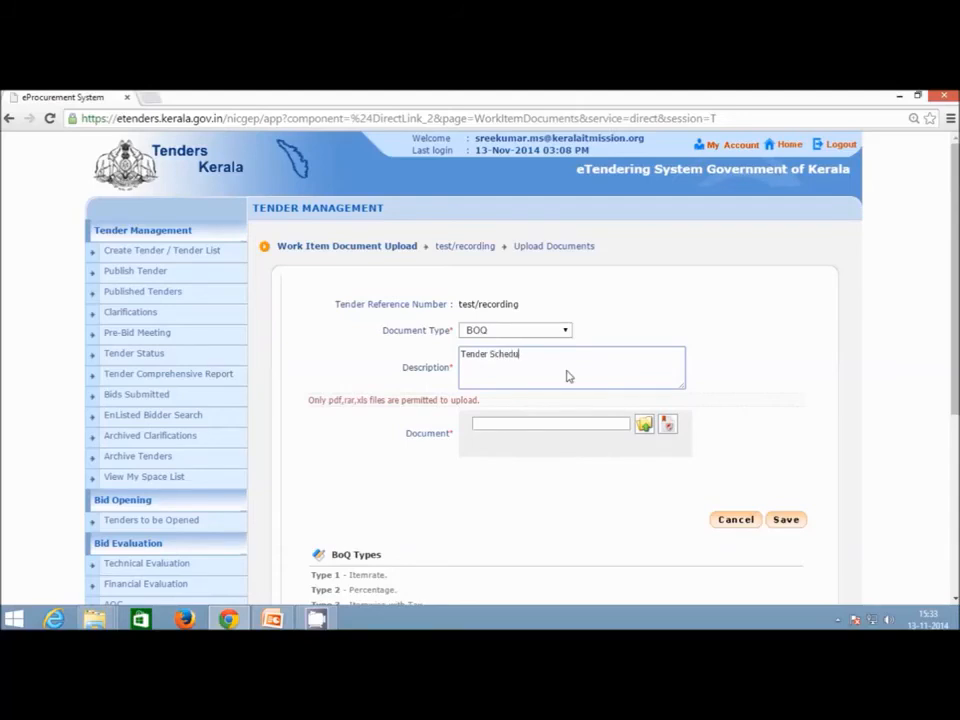
{"action": "left_click", "coordinate": [644, 424]}
{"action": "left_click", "coordinate": [581, 270]}
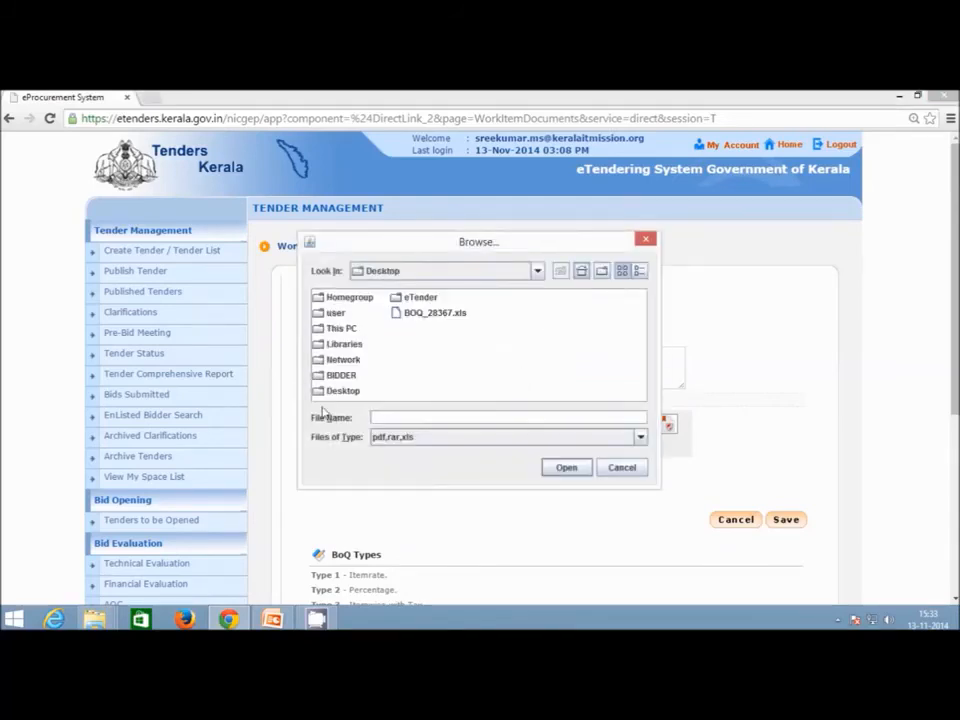
{"action": "double_click", "coordinate": [420, 299]}
{"action": "double_click", "coordinate": [340, 313]}
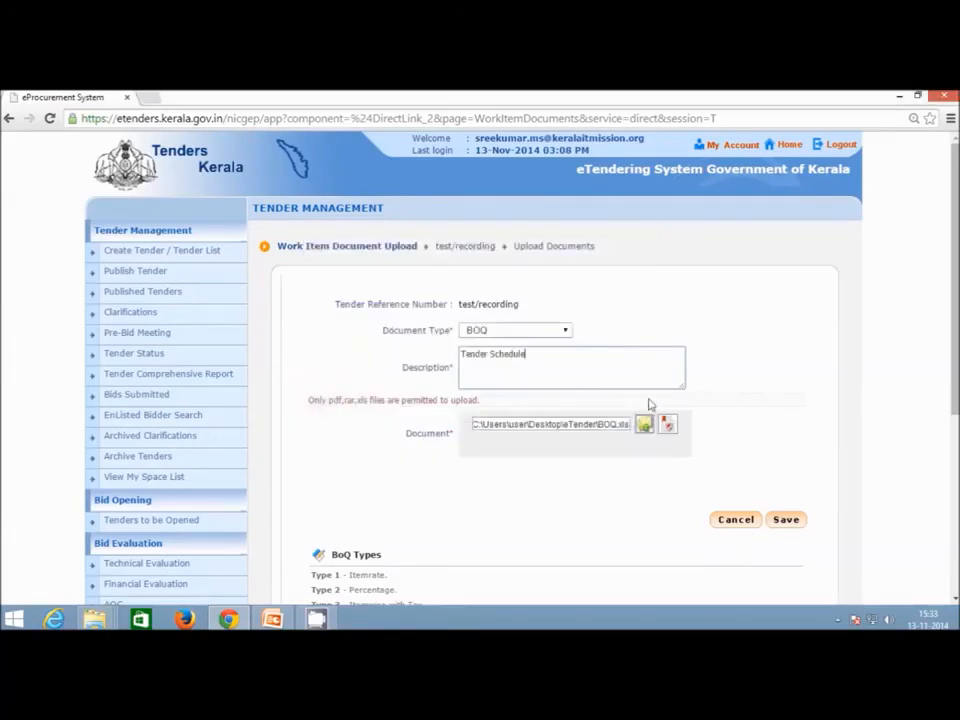
{"action": "left_click", "coordinate": [668, 428]}
{"action": "left_click", "coordinate": [457, 435]}
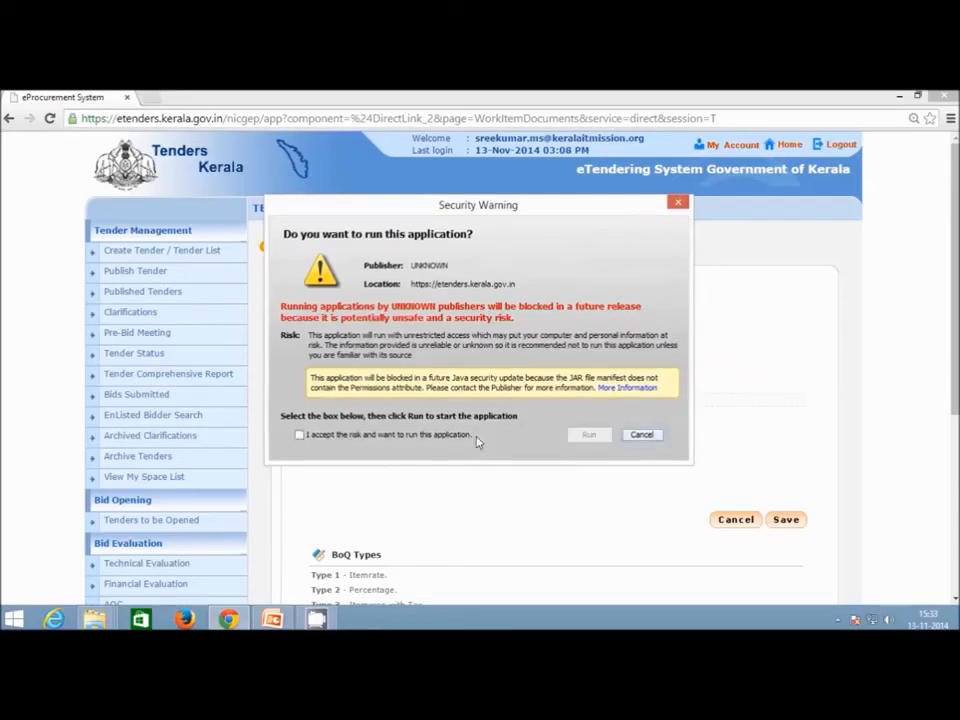
Run the signing applet, enter the user's PIN, and confirm BOQ.xls was signed successfully.
{"action": "left_click", "coordinate": [460, 435]}
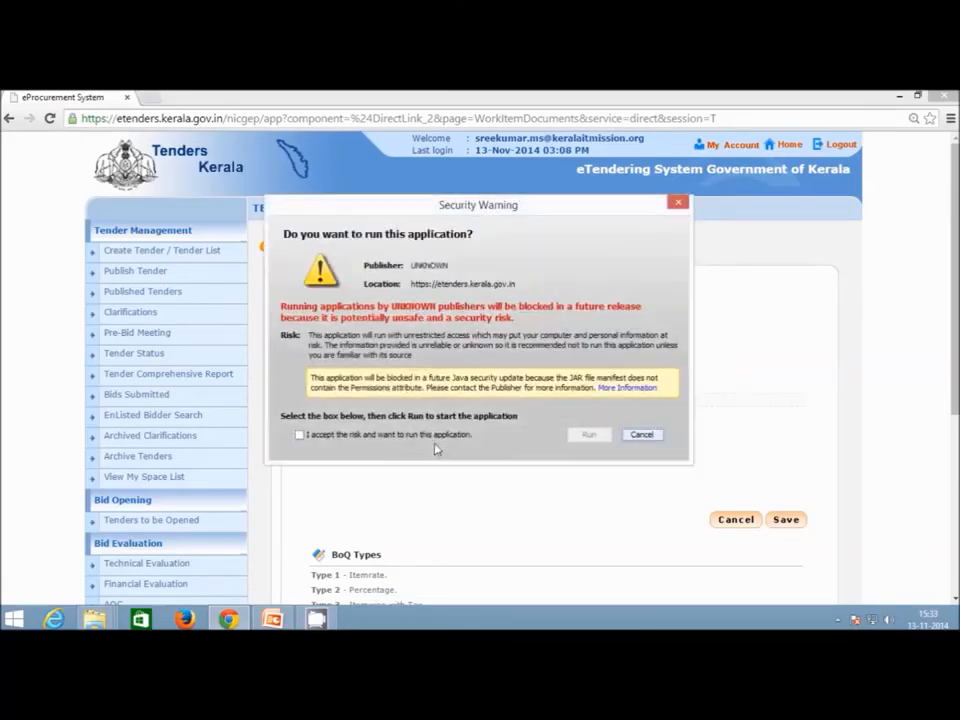
{"action": "left_click", "coordinate": [440, 435]}
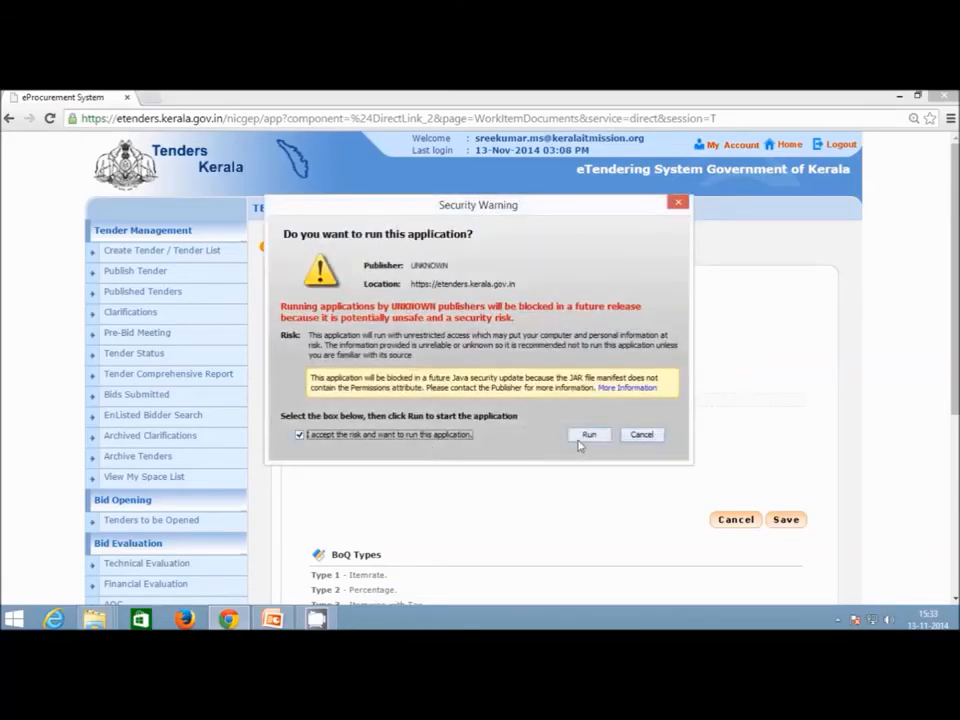
{"action": "left_click", "coordinate": [589, 434]}
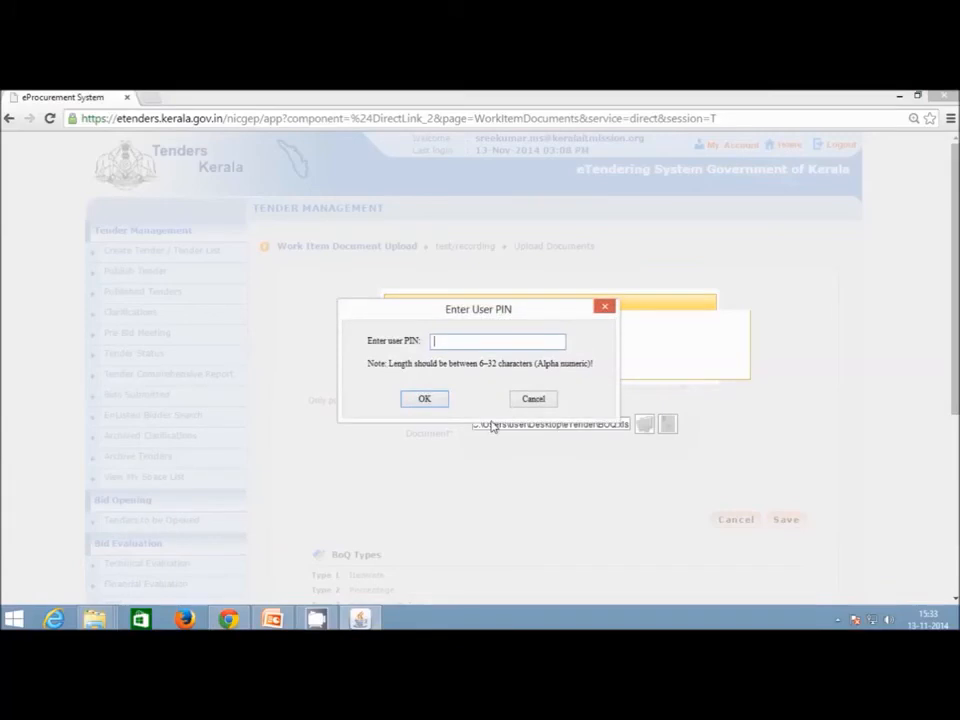
{"action": "type", "text": "*****"}
{"action": "key", "text": "Return"}
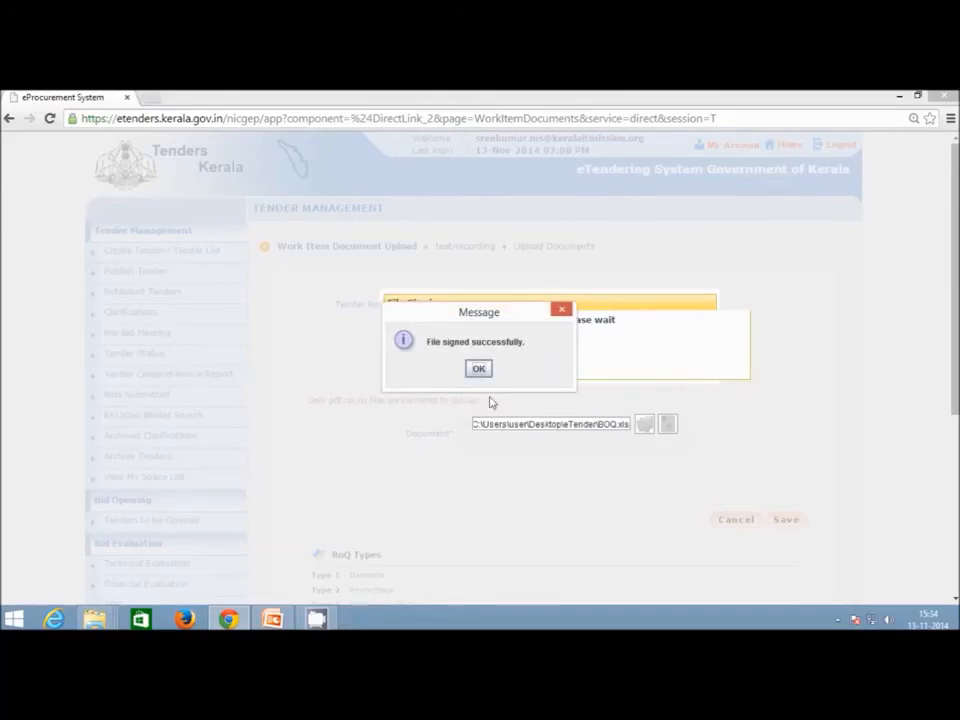
{"action": "left_click_drag", "start_coordinate": [488, 320], "coordinate": [497, 390]}
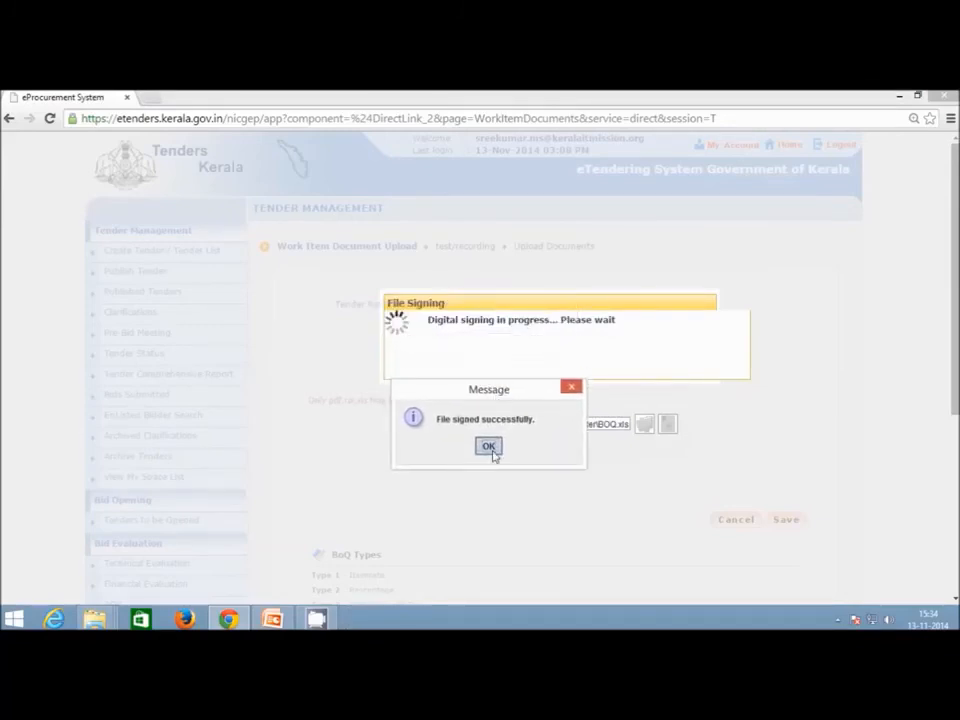
{"action": "left_click", "coordinate": [489, 446]}
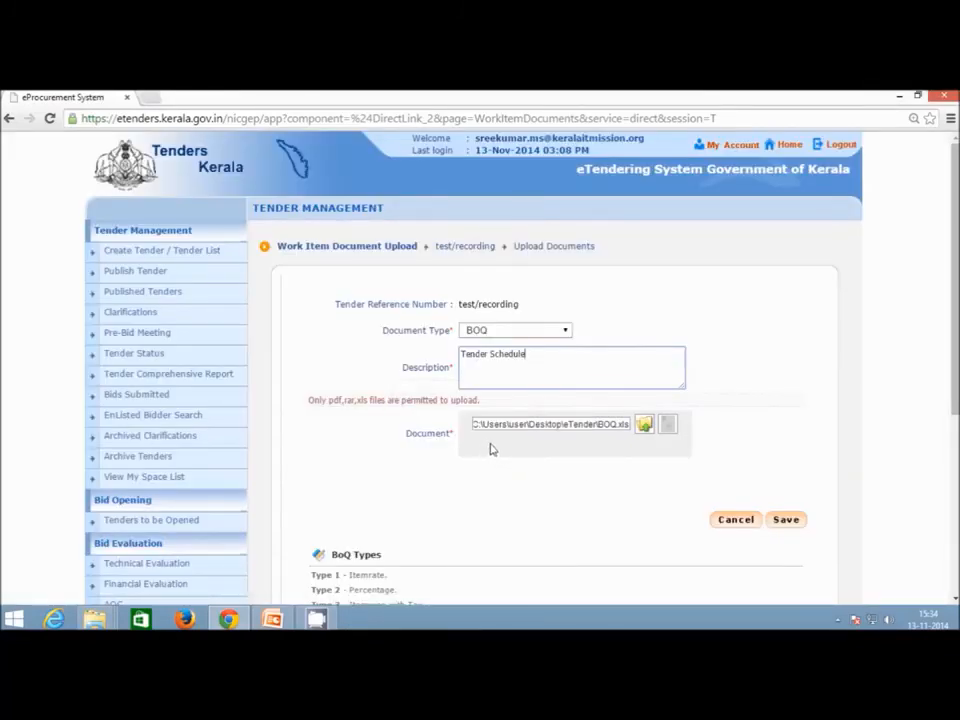
Save the signed BOQ.xls, then verify it and run Check BOQ on its format.
{"action": "left_click", "coordinate": [785, 527]}
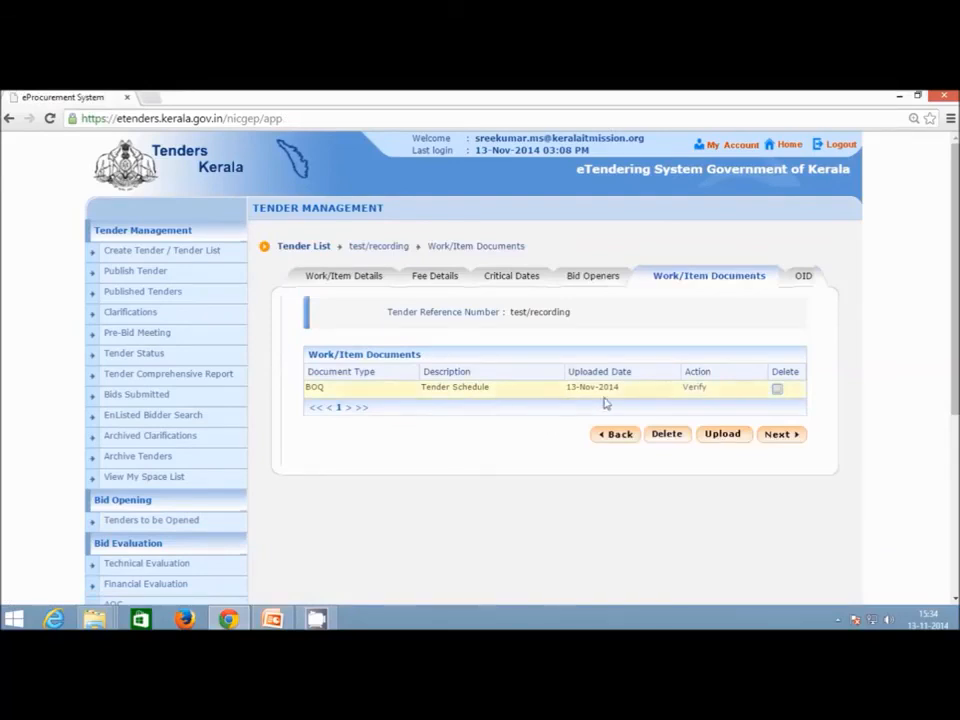
{"action": "left_click", "coordinate": [692, 390]}
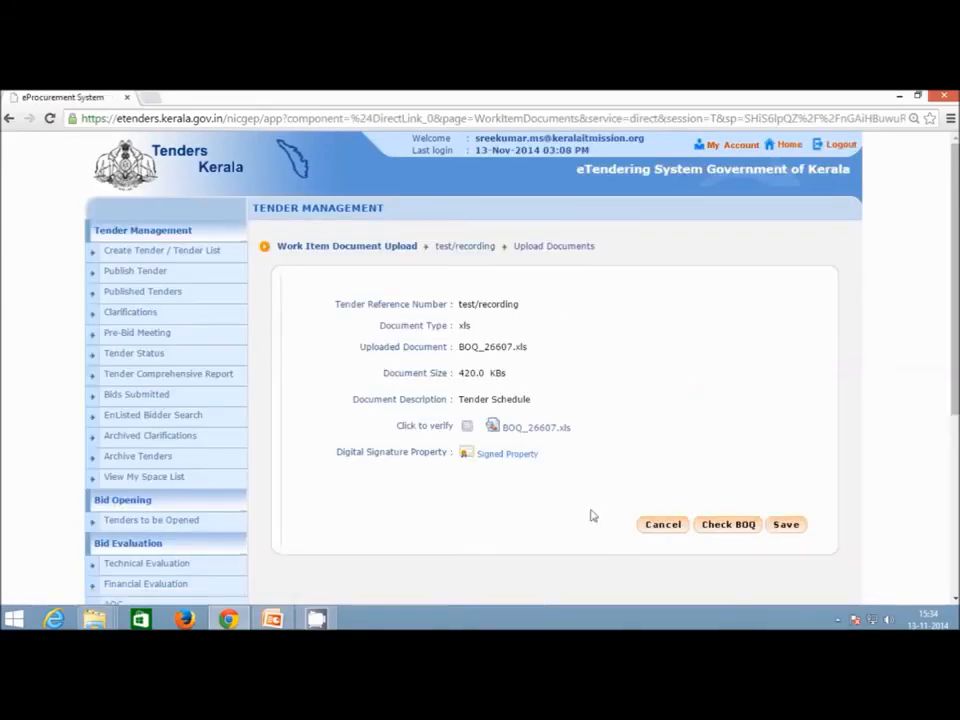
{"action": "left_click", "coordinate": [751, 530]}
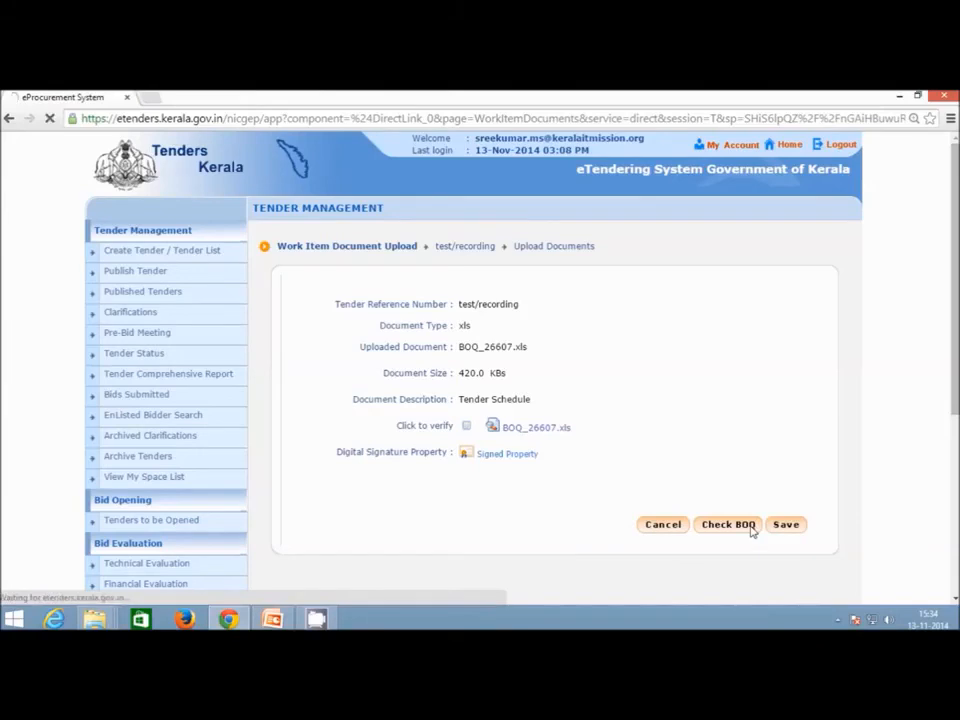
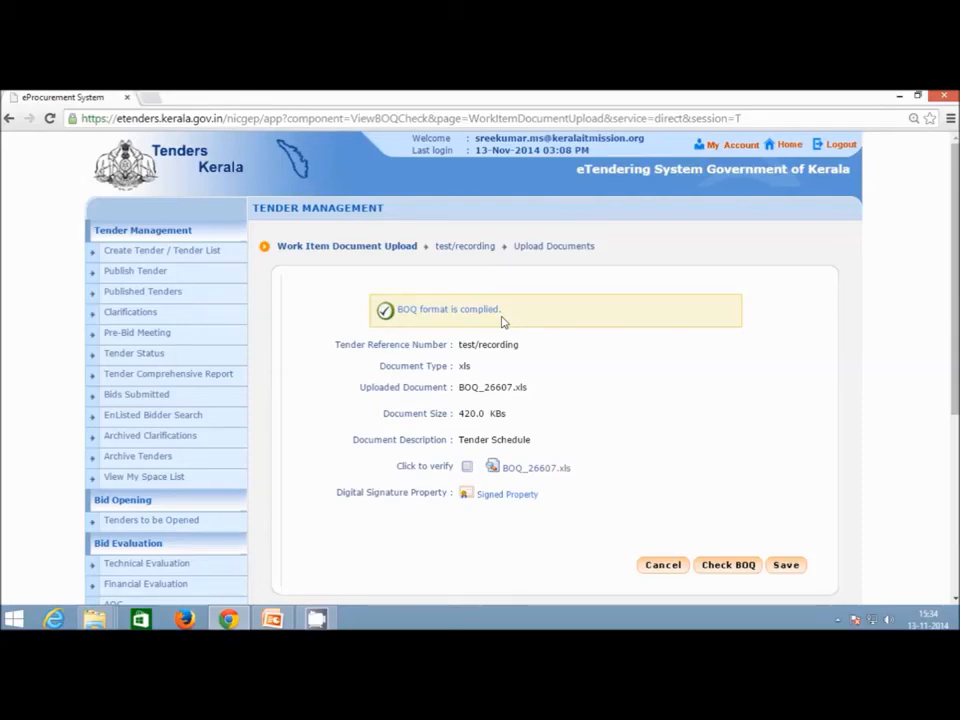
Mark the uploaded BOQ_26607.xls as verified and save it.
{"action": "left_click", "coordinate": [467, 467]}
{"action": "left_click", "coordinate": [787, 566]}
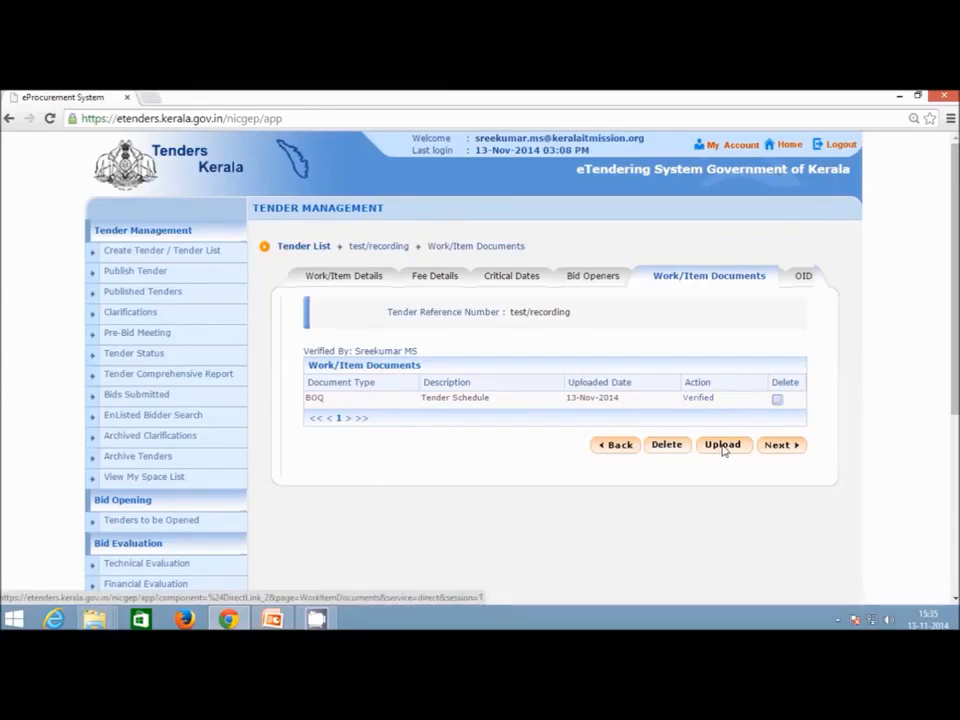
Move on to the Other Important Documents list and look through the available documents.
{"action": "left_click", "coordinate": [785, 452]}
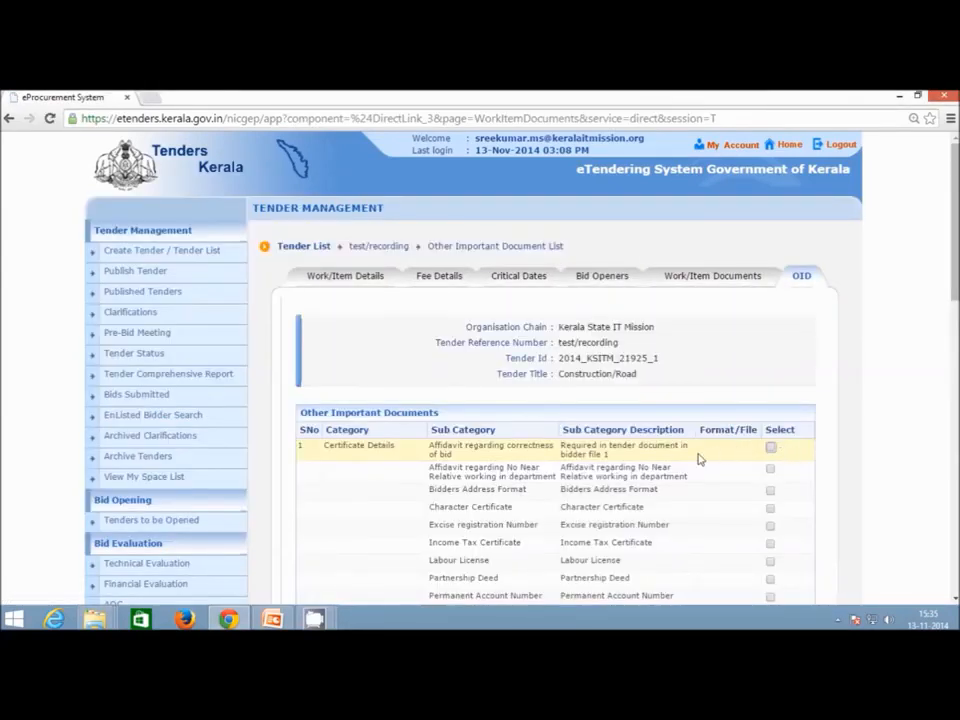
{"action": "scroll", "coordinate": [700, 461], "scroll_direction": "down", "scroll_amount": 1}
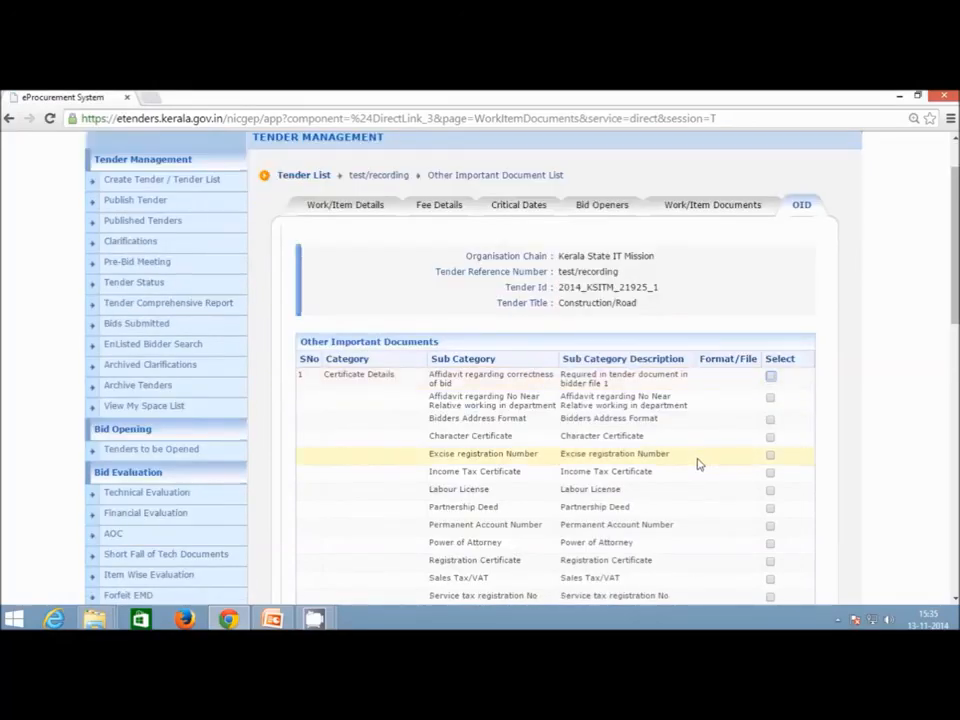
{"action": "scroll", "coordinate": [700, 463], "scroll_direction": "down", "scroll_amount": 2}
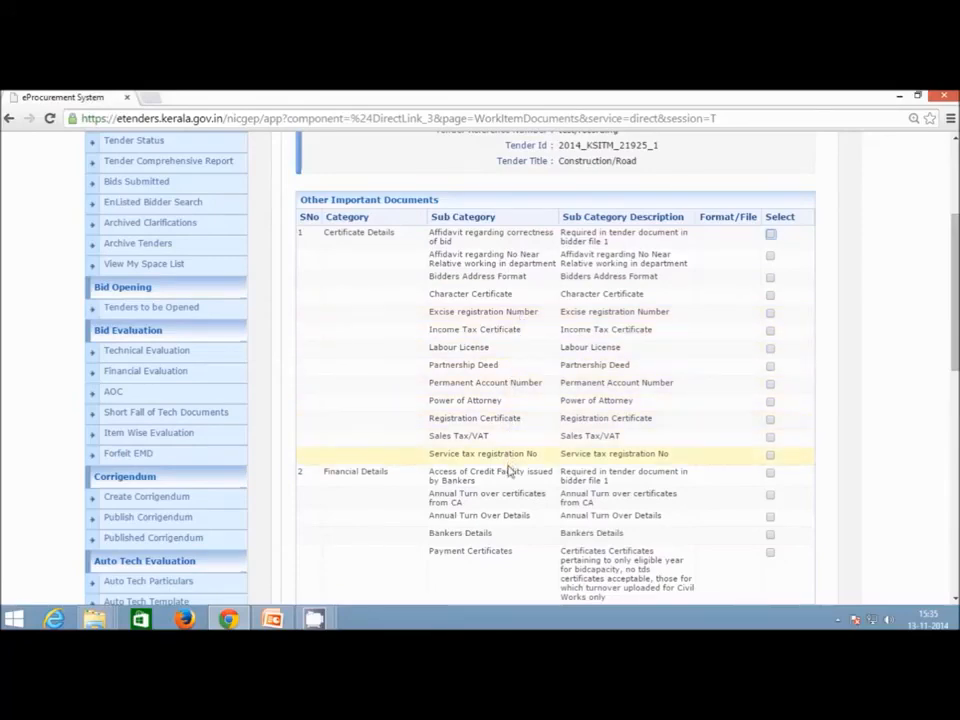
{"action": "scroll", "coordinate": [507, 437], "scroll_direction": "down", "scroll_amount": 4}
{"action": "scroll", "coordinate": [507, 478], "scroll_direction": "down", "scroll_amount": 6}
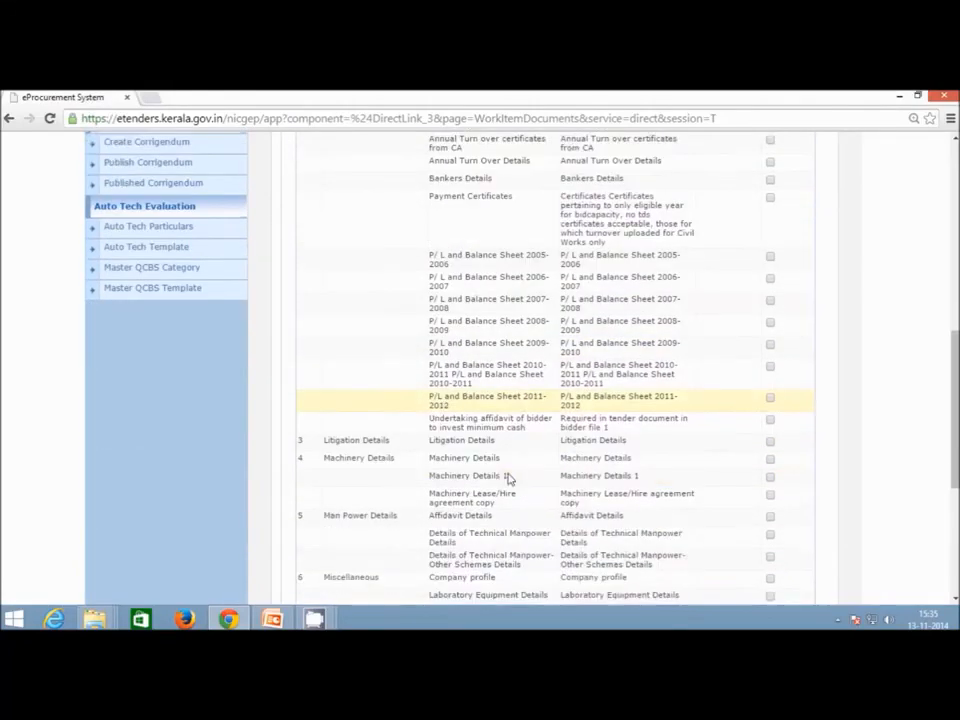
{"action": "scroll", "coordinate": [507, 478], "scroll_direction": "up", "scroll_amount": 12}
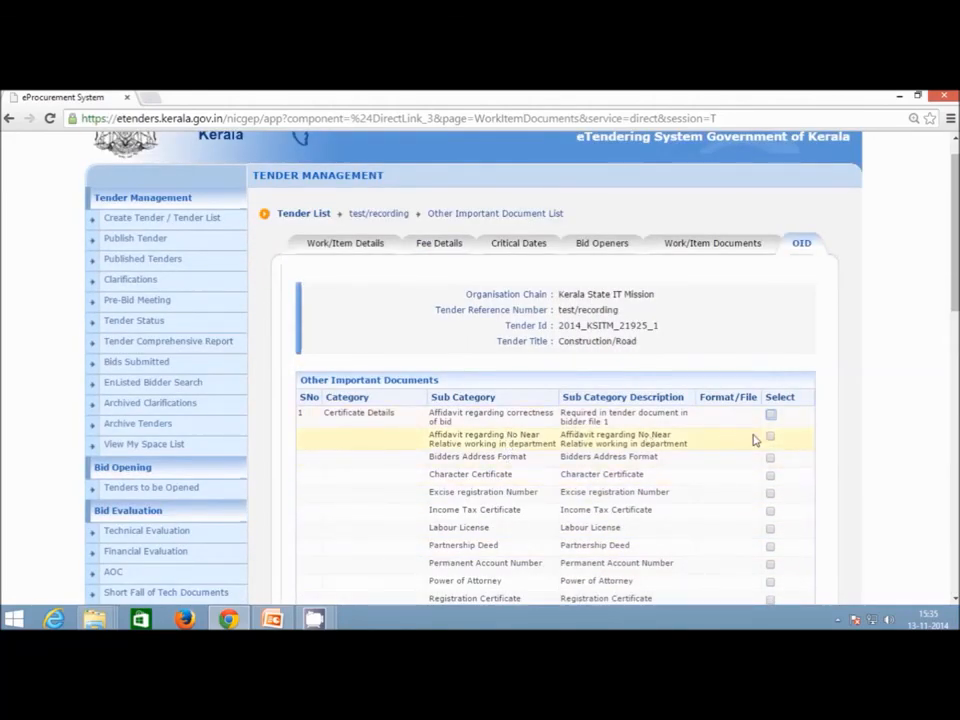
{"action": "scroll", "coordinate": [755, 475], "scroll_direction": "down", "scroll_amount": 1}
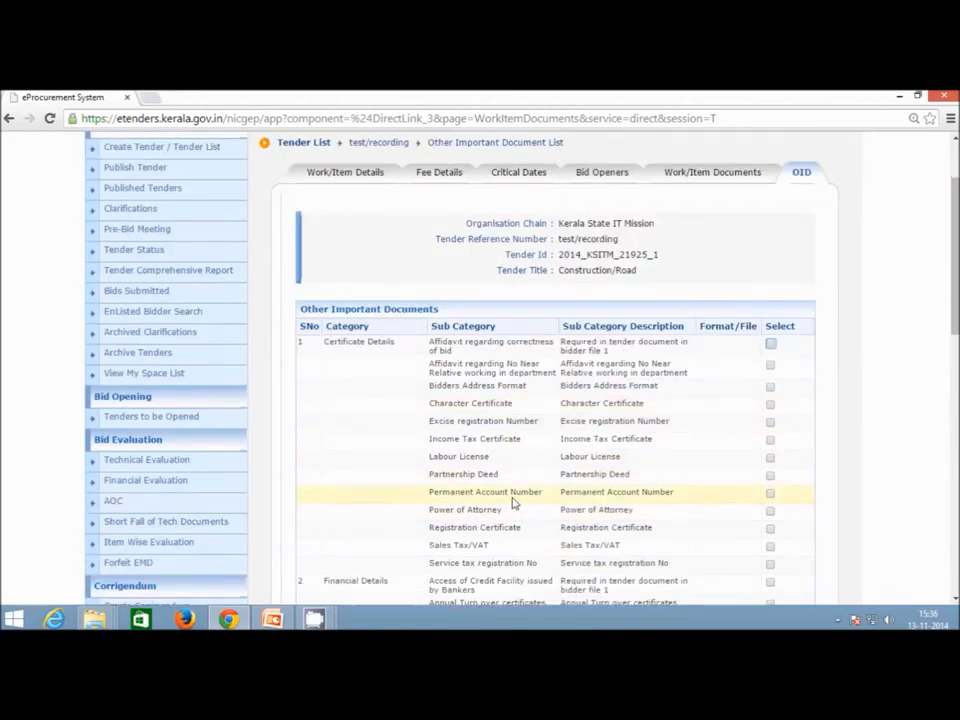
{"action": "scroll", "coordinate": [513, 503], "scroll_direction": "down", "scroll_amount": 3}
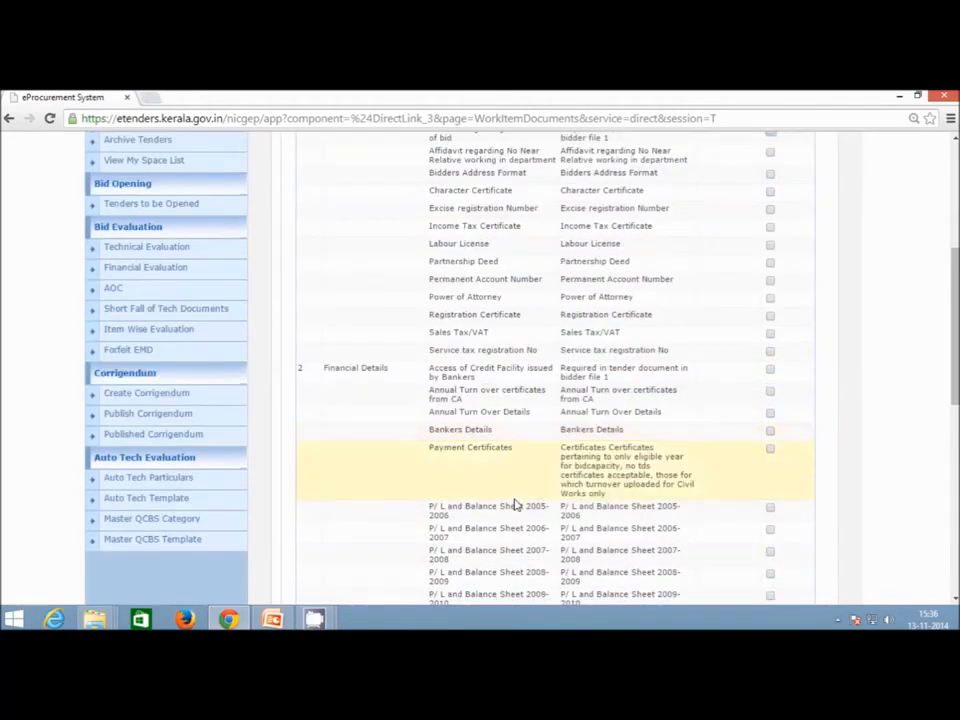
{"action": "scroll", "coordinate": [522, 521], "scroll_direction": "up", "scroll_amount": 3}
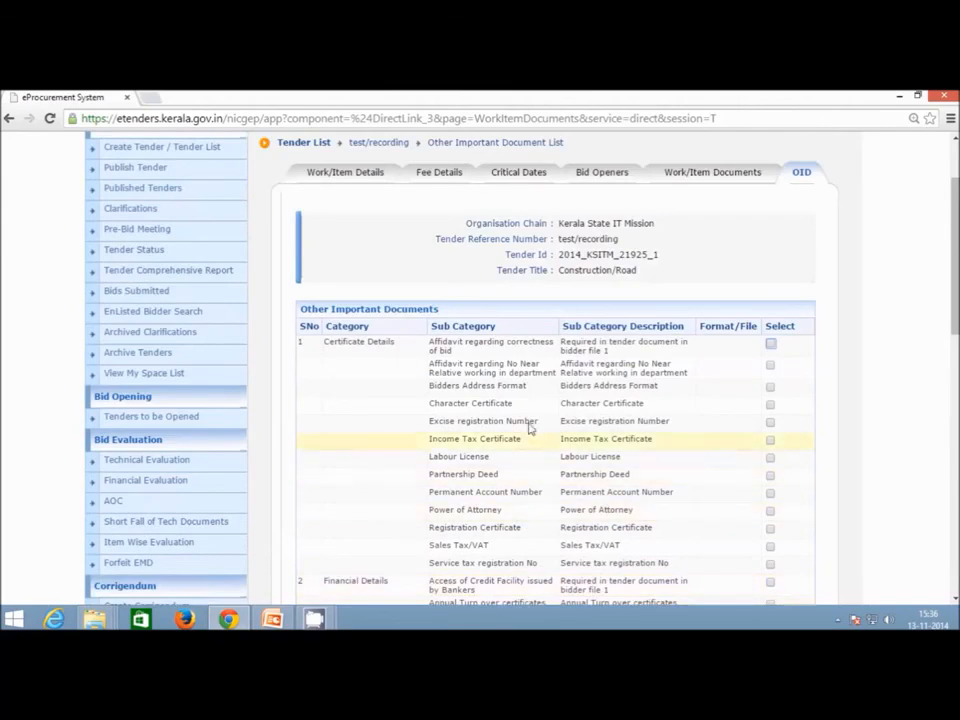
{"action": "scroll", "coordinate": [512, 551], "scroll_direction": "down", "scroll_amount": 1}
{"action": "scroll", "coordinate": [512, 551], "scroll_direction": "down", "scroll_amount": 5}
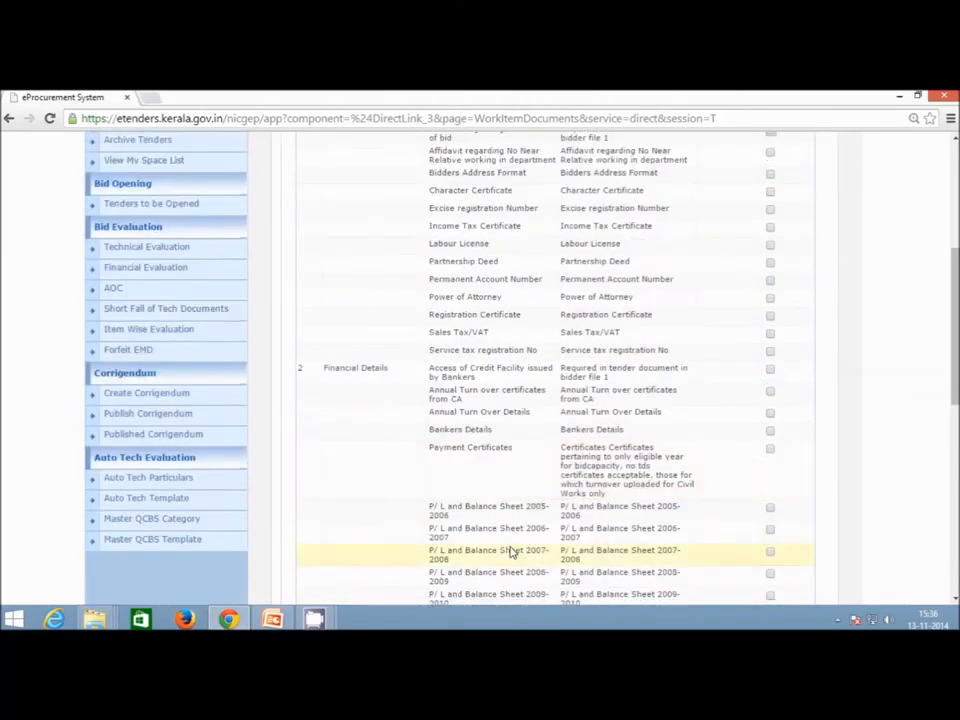
{"action": "scroll", "coordinate": [511, 551], "scroll_direction": "down", "scroll_amount": 5}
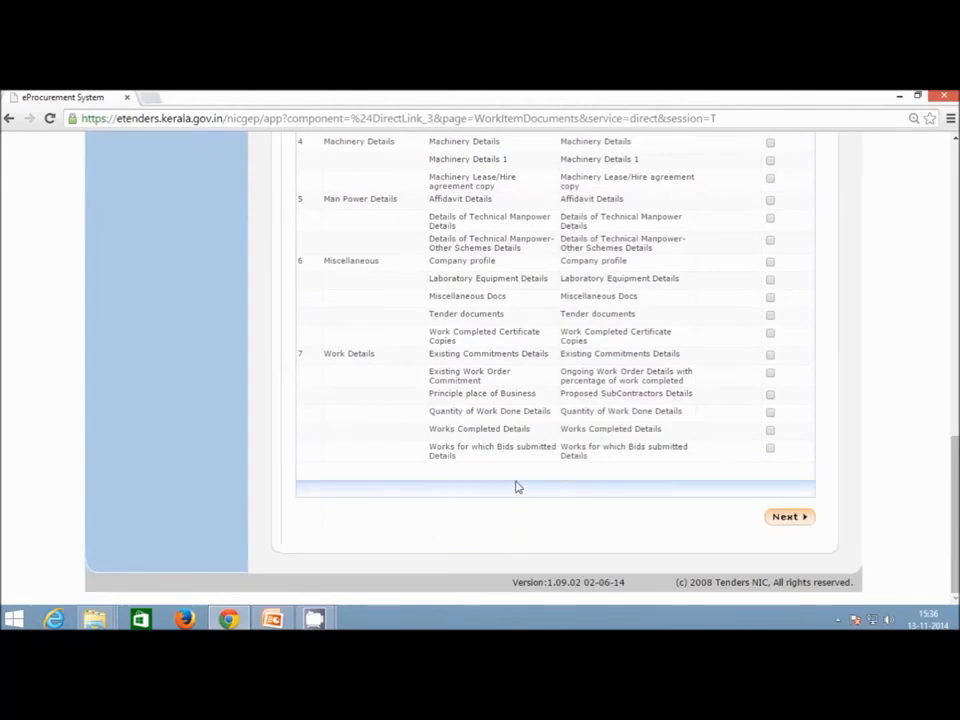
{"action": "scroll", "coordinate": [515, 485], "scroll_direction": "up", "scroll_amount": 10}
{"action": "scroll", "coordinate": [518, 486], "scroll_direction": "up", "scroll_amount": 8}
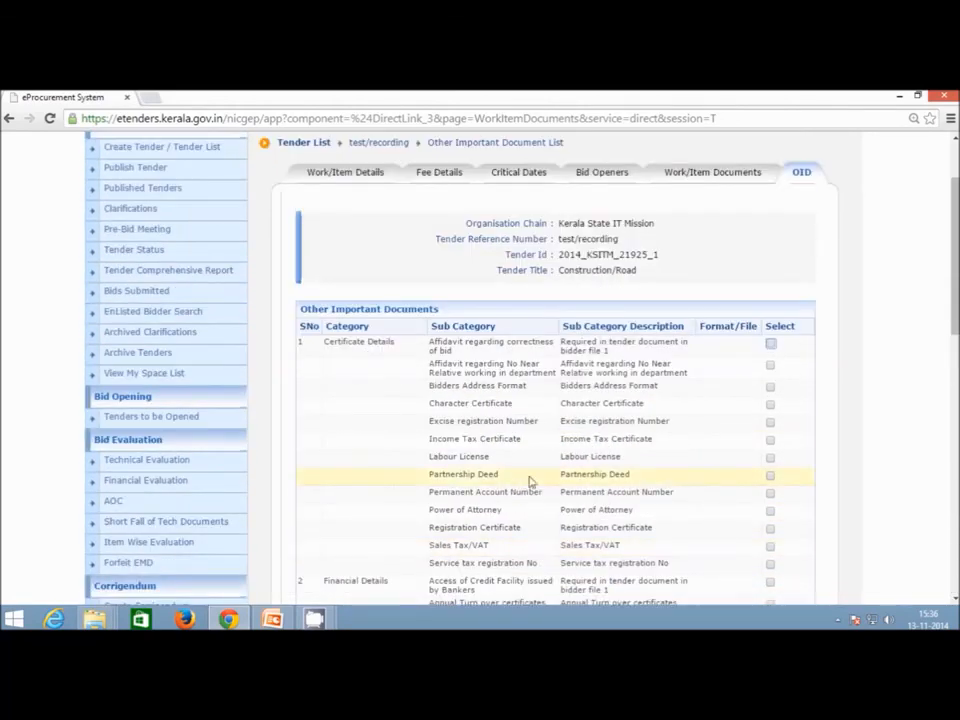
Require Excise registration Number, Power of Attorney and Bankers Details from bidders, then submit the selection.
{"action": "left_click", "coordinate": [770, 422]}
{"action": "left_click", "coordinate": [771, 512]}
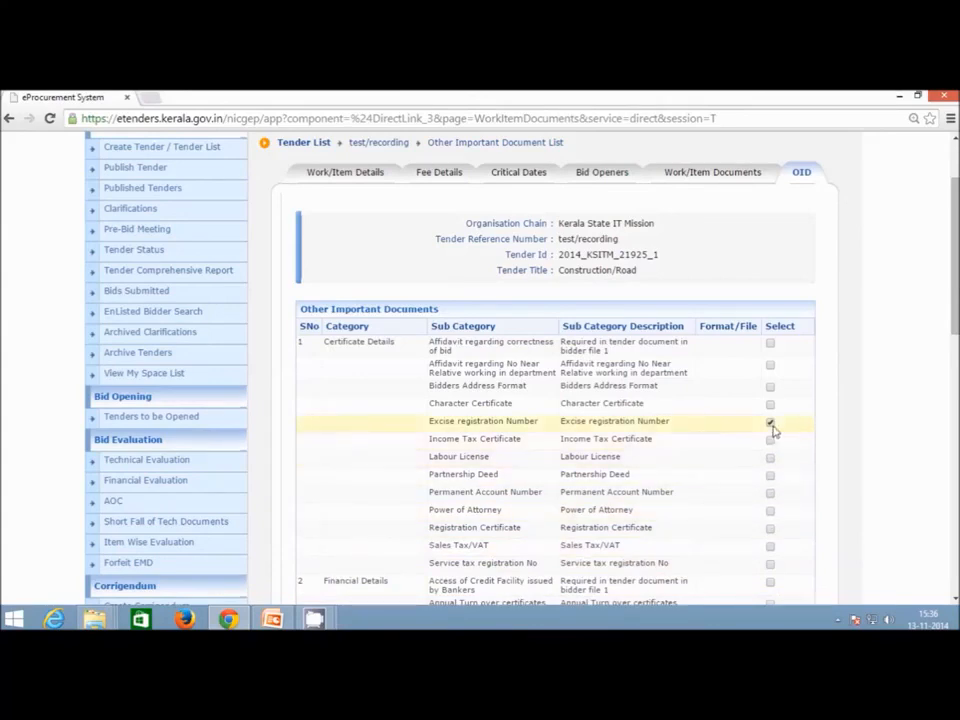
{"action": "scroll", "coordinate": [772, 428], "scroll_direction": "down", "scroll_amount": 3}
{"action": "left_click", "coordinate": [770, 502]}
{"action": "scroll", "coordinate": [769, 516], "scroll_direction": "down", "scroll_amount": 4}
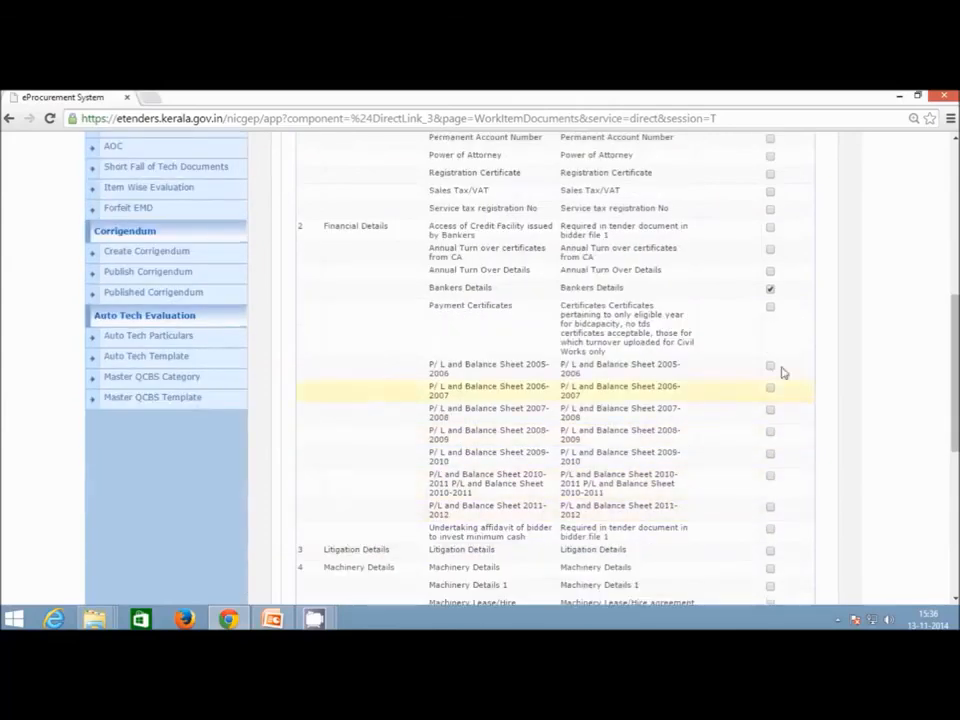
{"action": "left_click", "coordinate": [770, 288]}
{"action": "scroll", "coordinate": [840, 445], "scroll_direction": "down", "scroll_amount": 8}
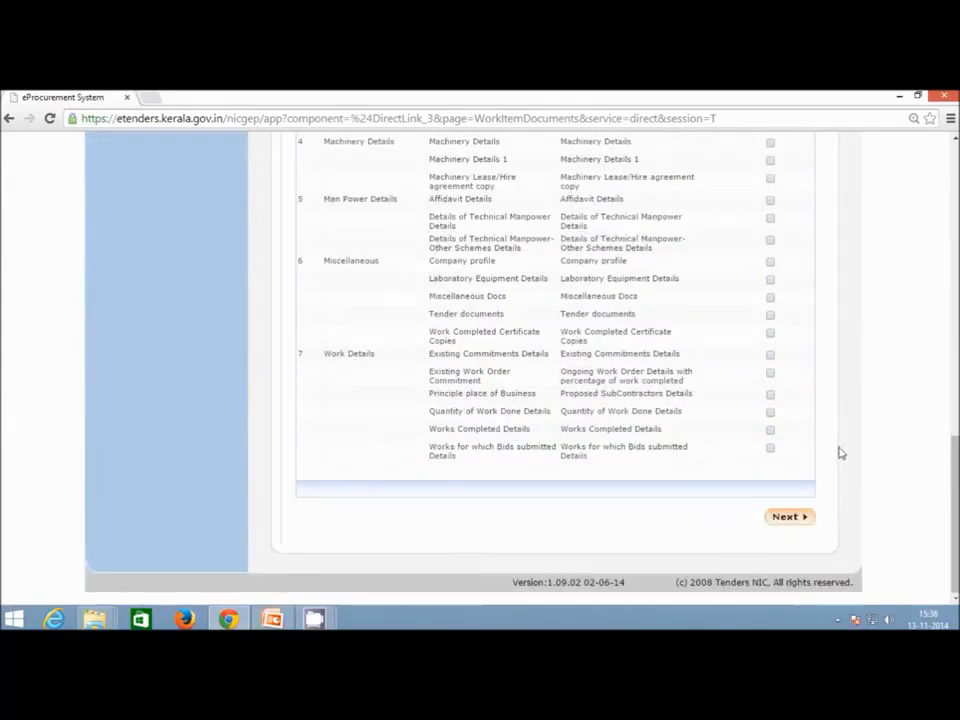
{"action": "left_click", "coordinate": [786, 517]}
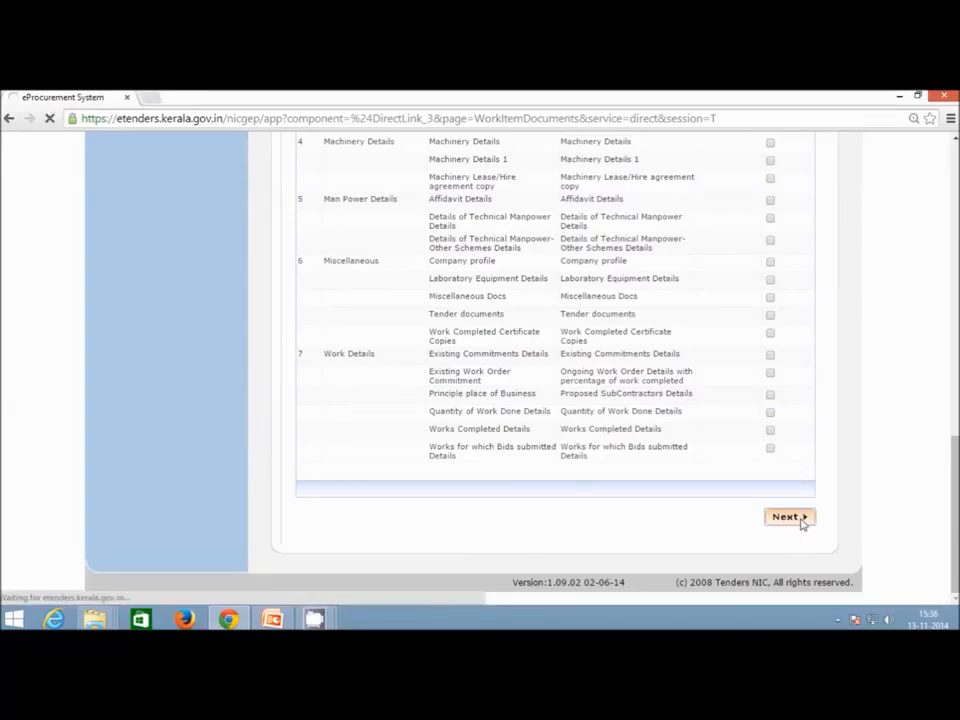
{"action": "scroll", "coordinate": [801, 522], "scroll_direction": "up", "scroll_amount": 5}
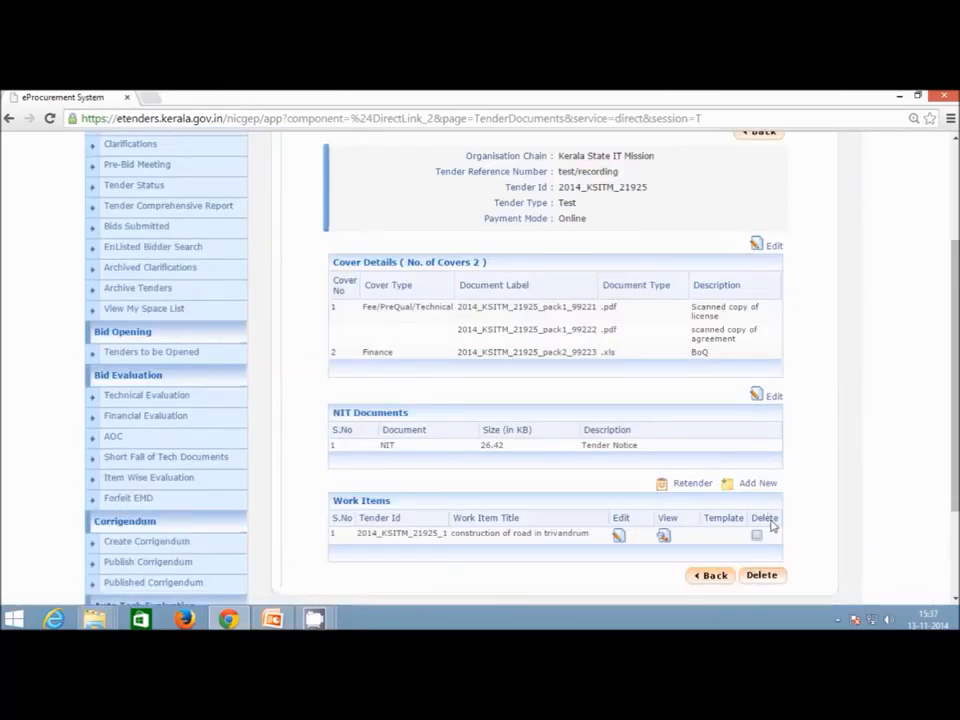
{"action": "scroll", "coordinate": [771, 525], "scroll_direction": "up", "scroll_amount": 3}
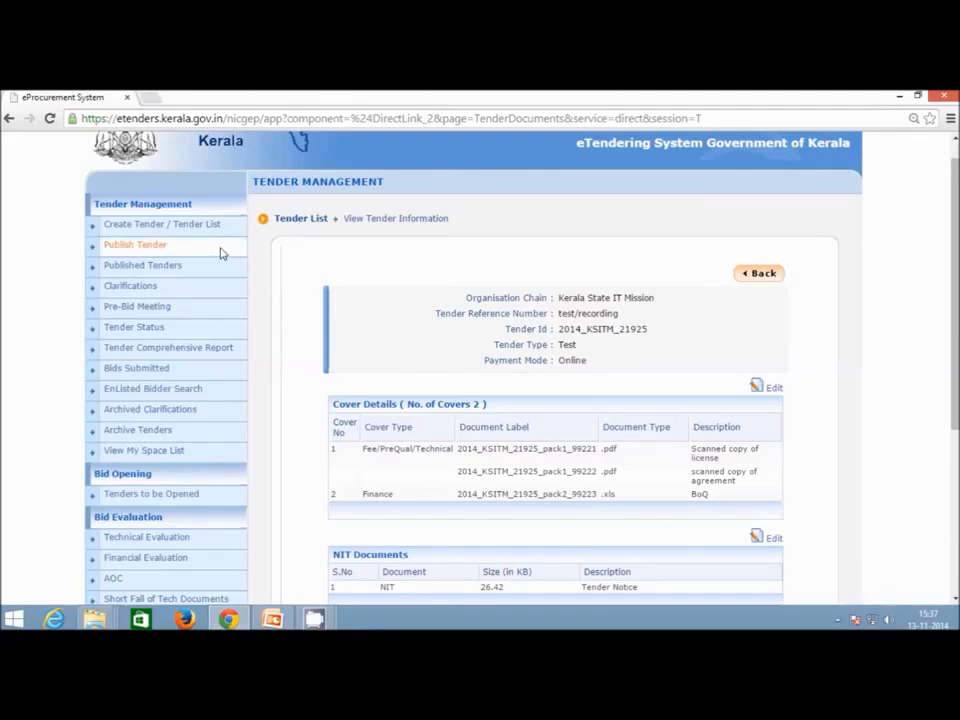
{"action": "scroll", "coordinate": [298, 271], "scroll_direction": "up", "scroll_amount": 1}
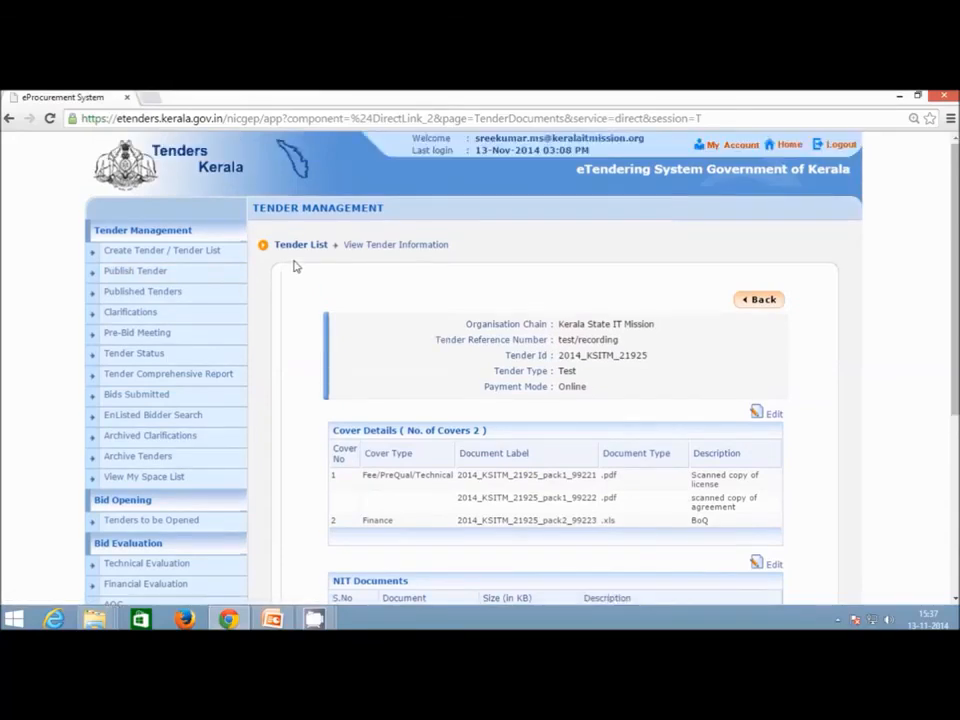
Open tender 2014_KSITM_21925_1 from Publish Tender and review its fees, dates, documents and bid openers.
{"action": "left_click", "coordinate": [215, 279]}
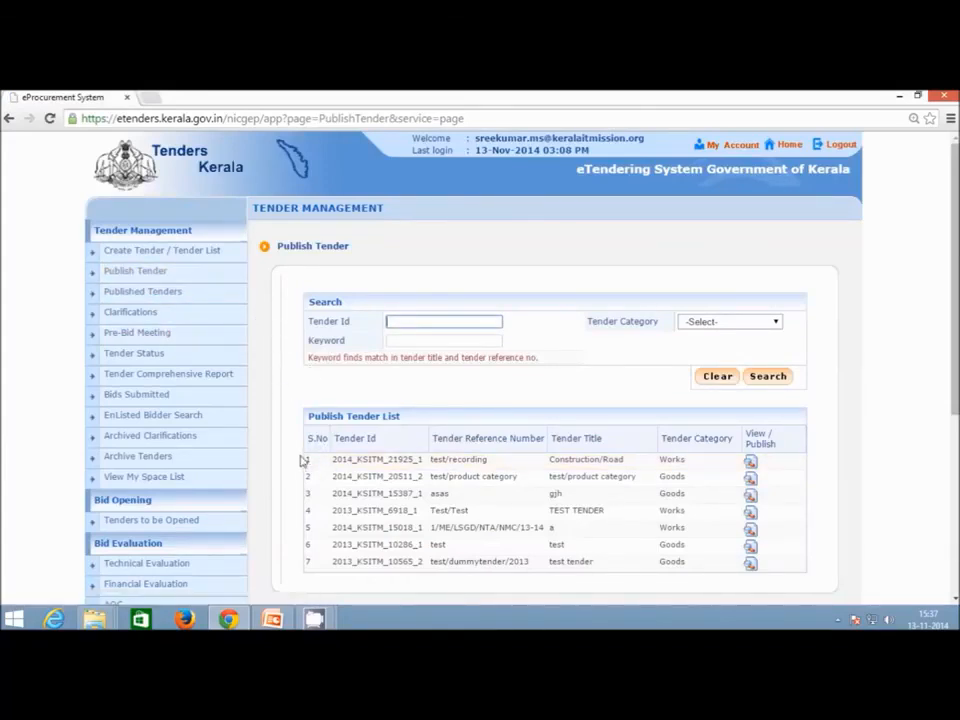
{"action": "left_click", "coordinate": [752, 463]}
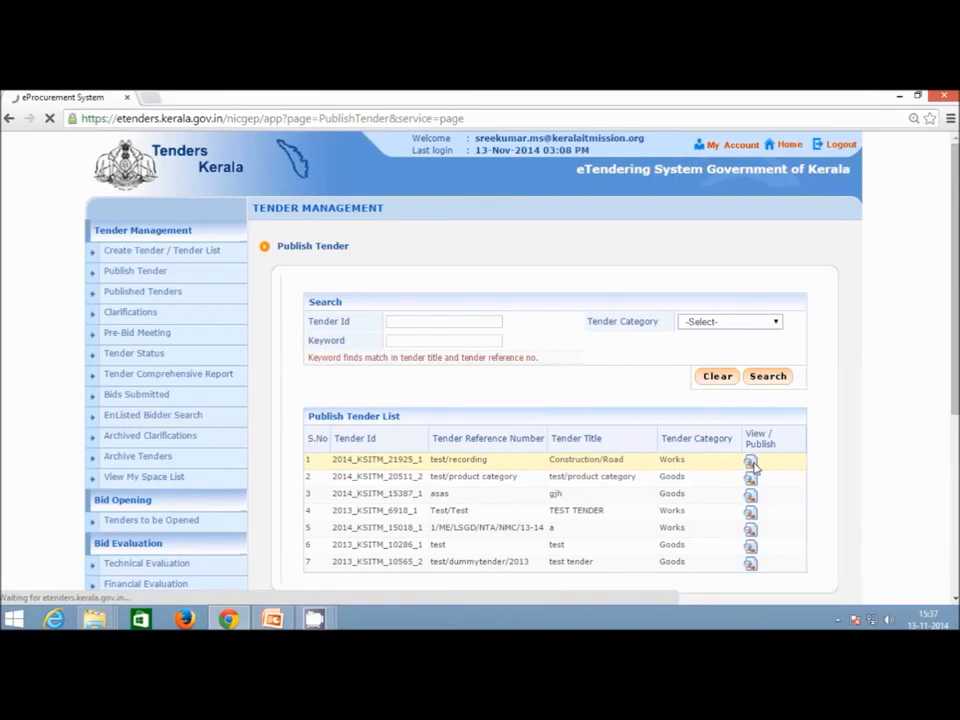
{"action": "scroll", "coordinate": [678, 421], "scroll_direction": "up", "scroll_amount": 8}
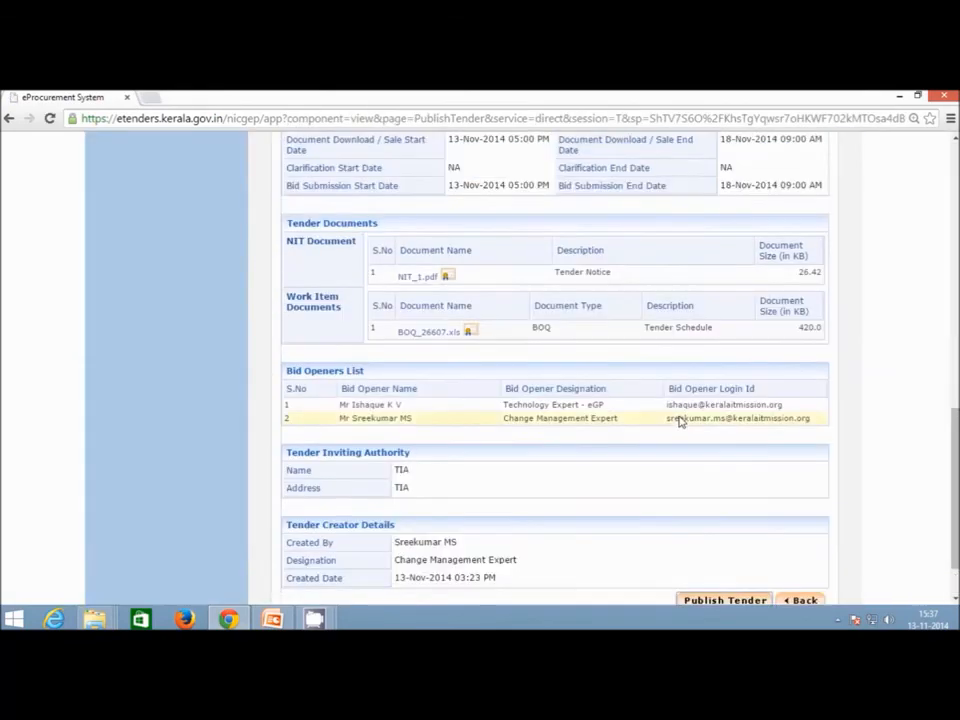
{"action": "scroll", "coordinate": [678, 421], "scroll_direction": "up", "scroll_amount": 4}
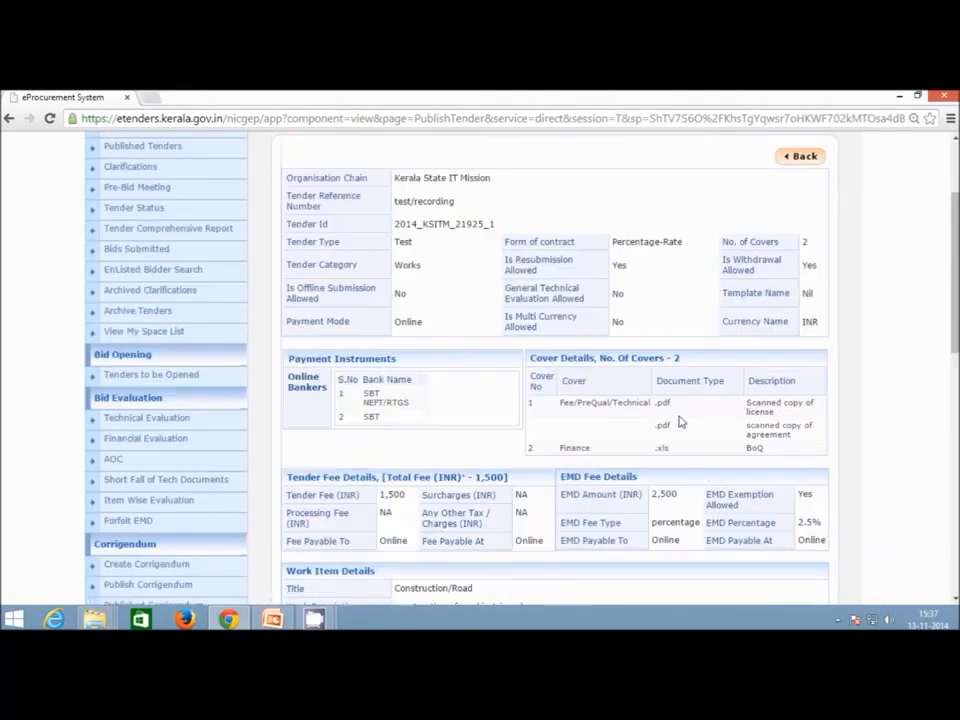
{"action": "scroll", "coordinate": [428, 302], "scroll_direction": "down", "scroll_amount": 1}
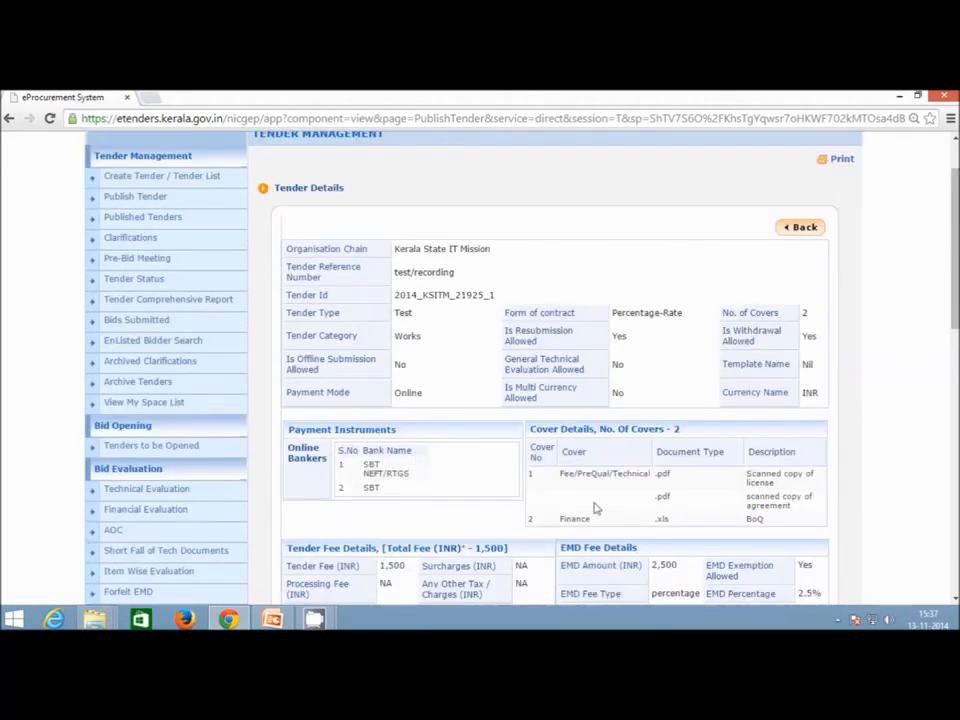
{"action": "scroll", "coordinate": [630, 514], "scroll_direction": "down", "scroll_amount": 8}
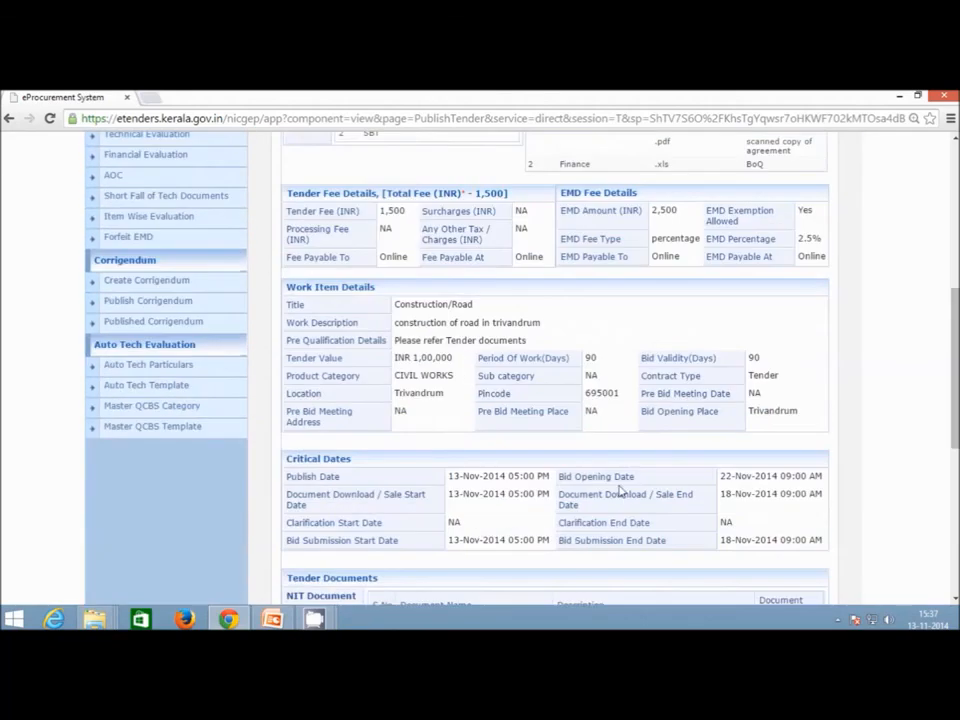
{"action": "scroll", "coordinate": [619, 481], "scroll_direction": "down", "scroll_amount": 1}
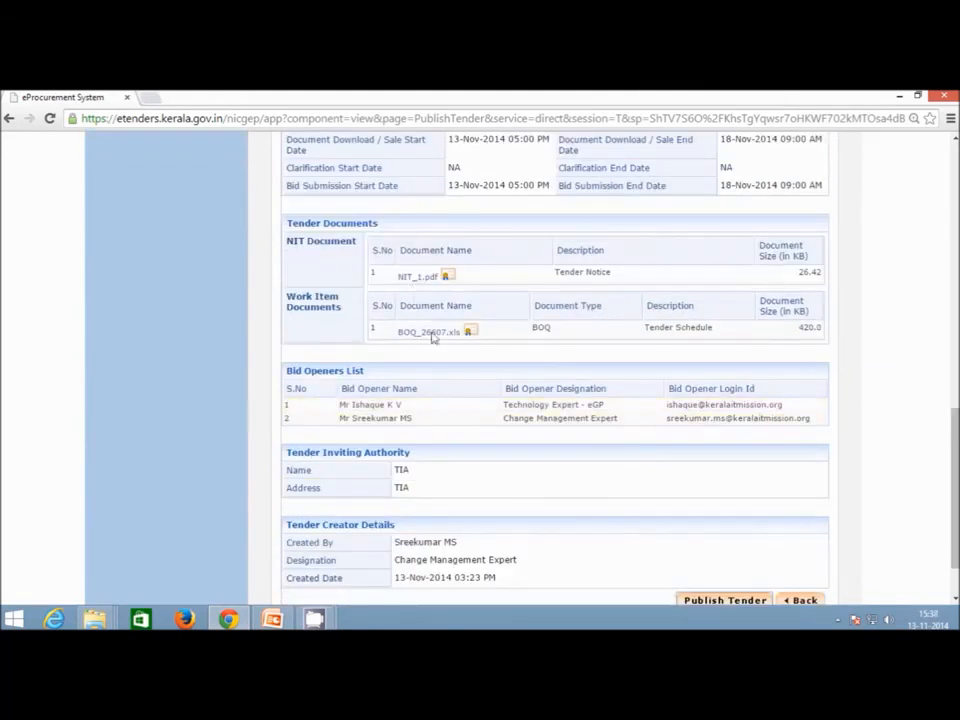
{"action": "scroll", "coordinate": [763, 345], "scroll_direction": "down", "scroll_amount": 1}
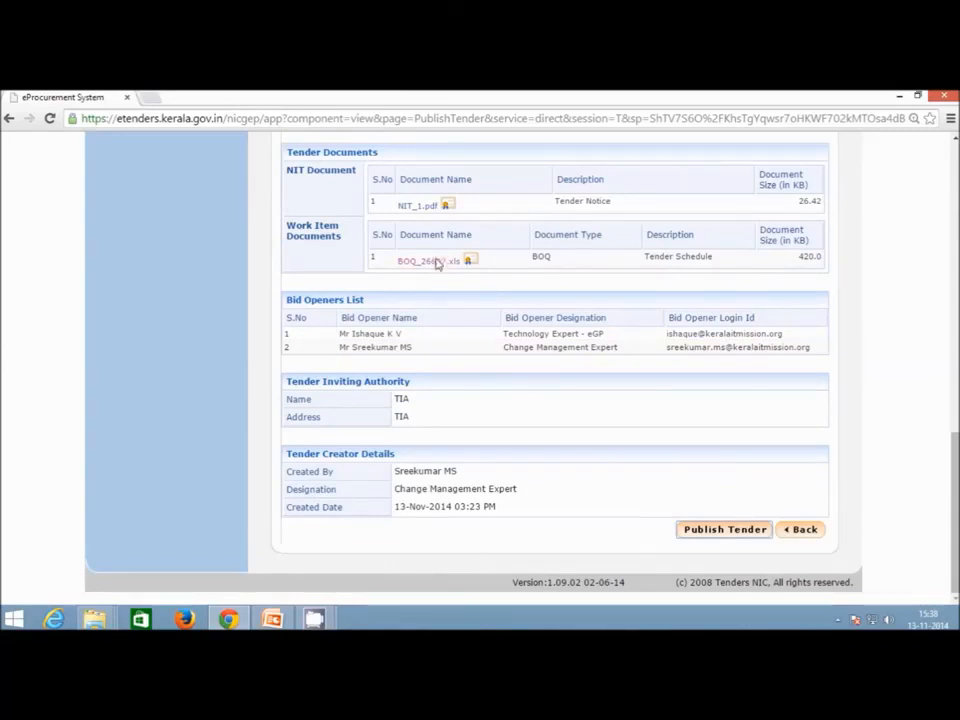
Publish tender 2014_KSITM_21925_1 and bring up the Published Tender List.
{"action": "left_click", "coordinate": [707, 535]}
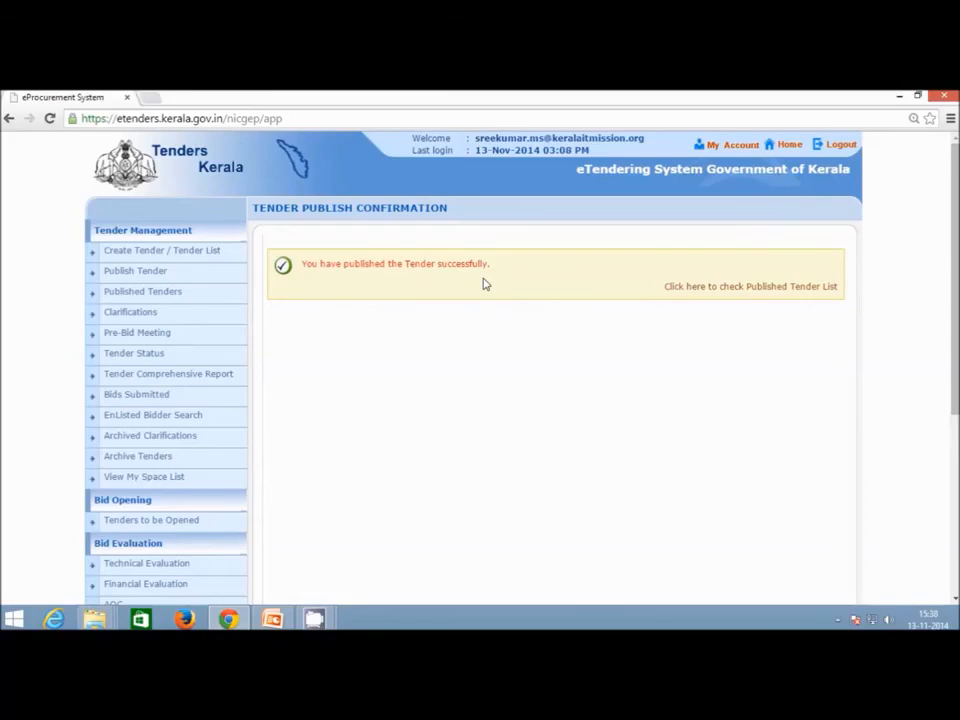
{"action": "left_click", "coordinate": [783, 290]}
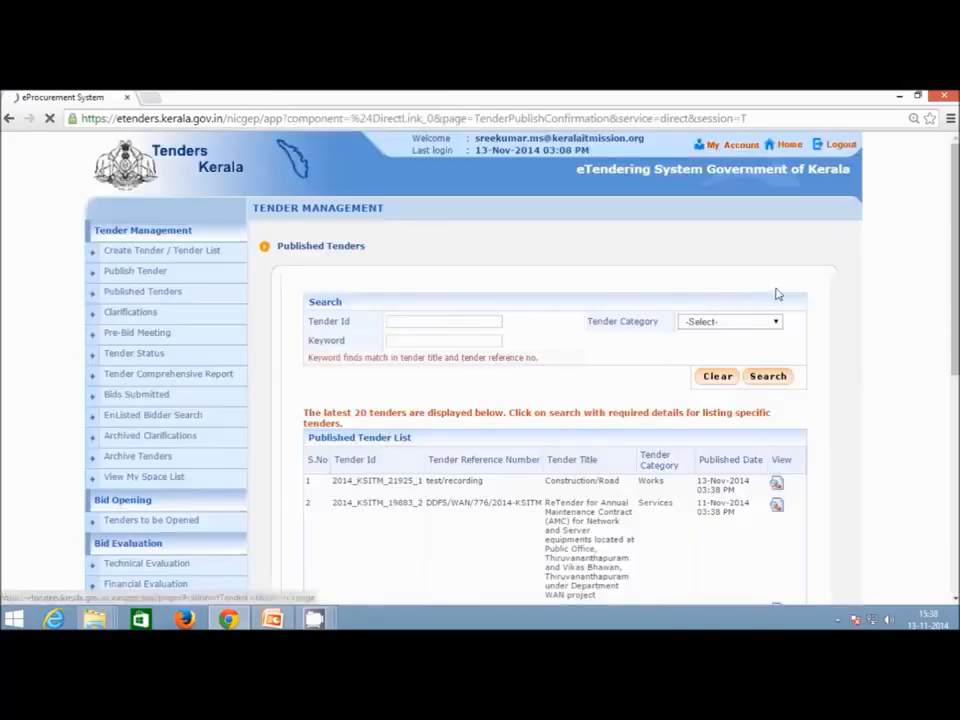
{"action": "scroll", "coordinate": [594, 298], "scroll_direction": "down", "scroll_amount": 3}
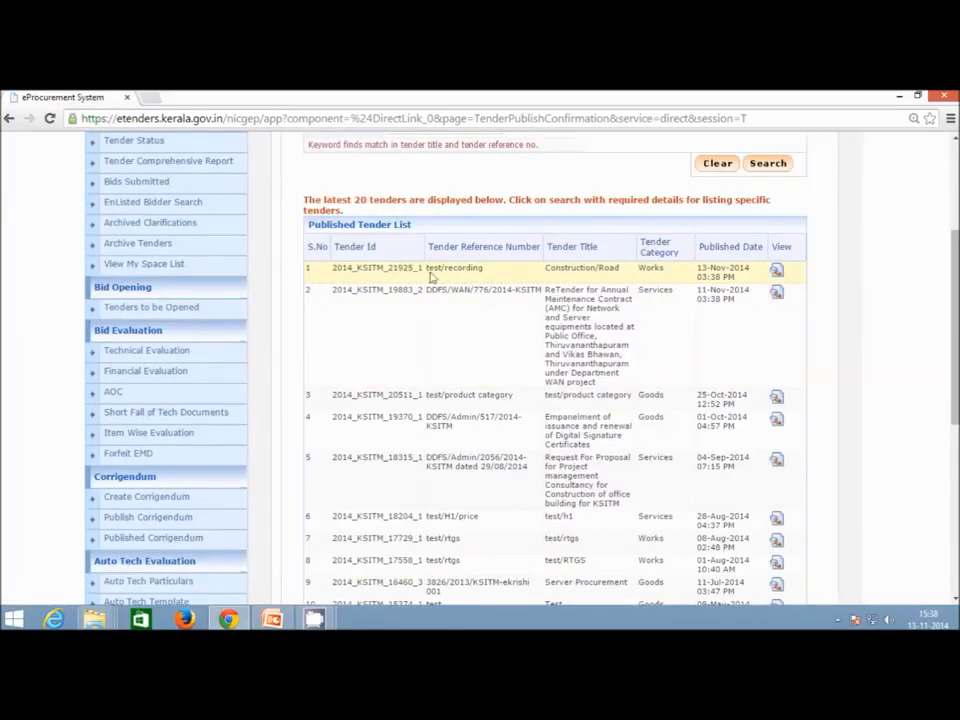
{"action": "scroll", "coordinate": [597, 282], "scroll_direction": "up", "scroll_amount": 2}
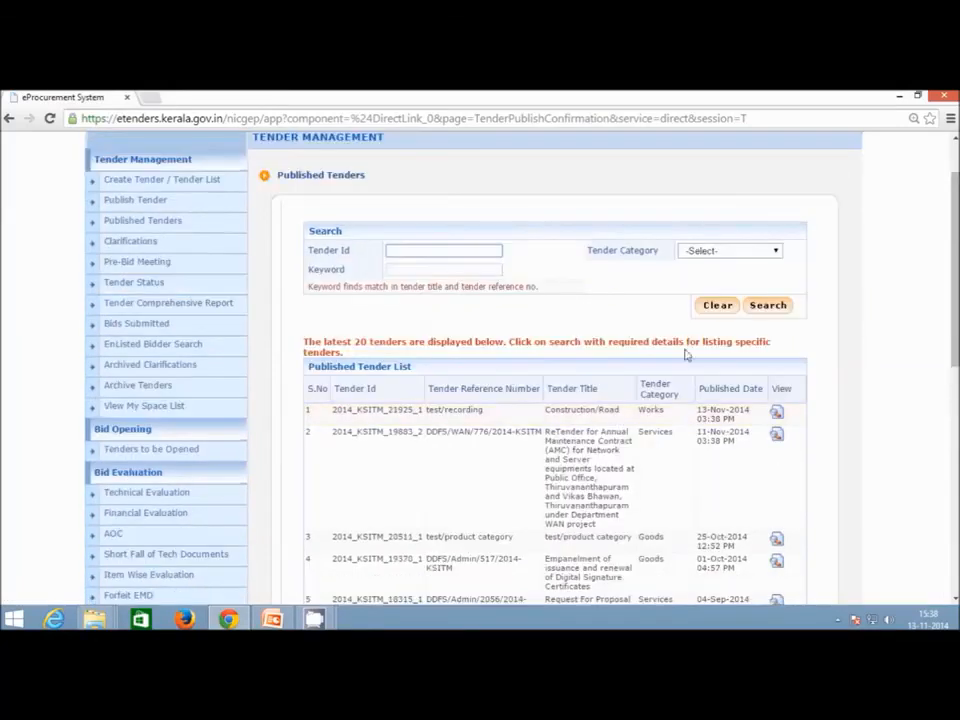
Check the newly published tender's details, then return to the Dashboard.
{"action": "left_click", "coordinate": [777, 414]}
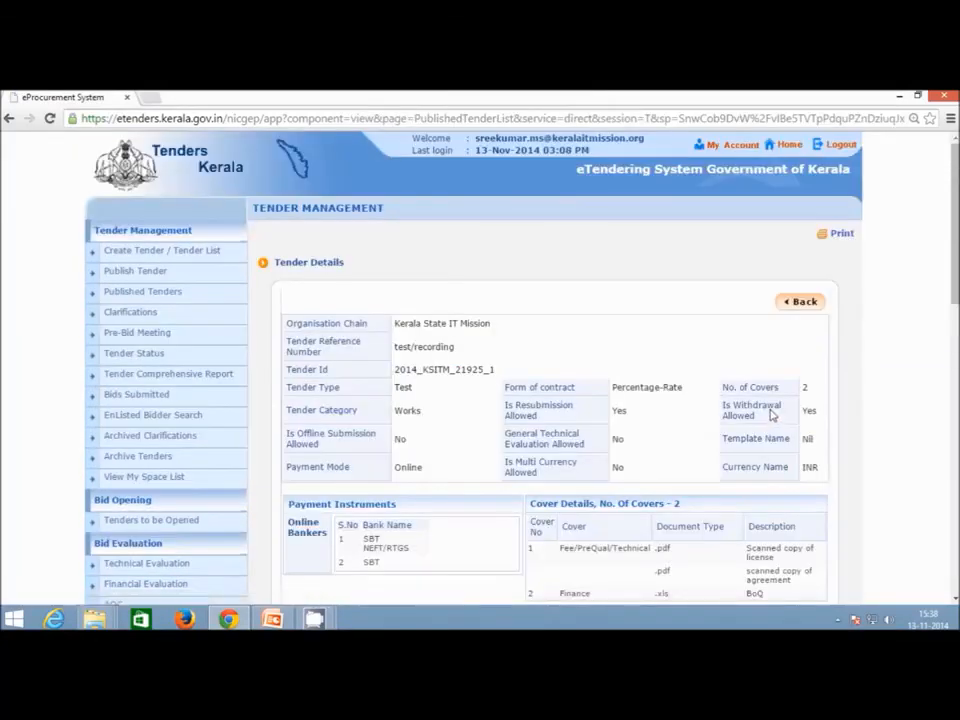
{"action": "scroll", "coordinate": [568, 317], "scroll_direction": "down", "scroll_amount": 1}
{"action": "scroll", "coordinate": [568, 317], "scroll_direction": "up", "scroll_amount": 1}
{"action": "left_click", "coordinate": [779, 146]}
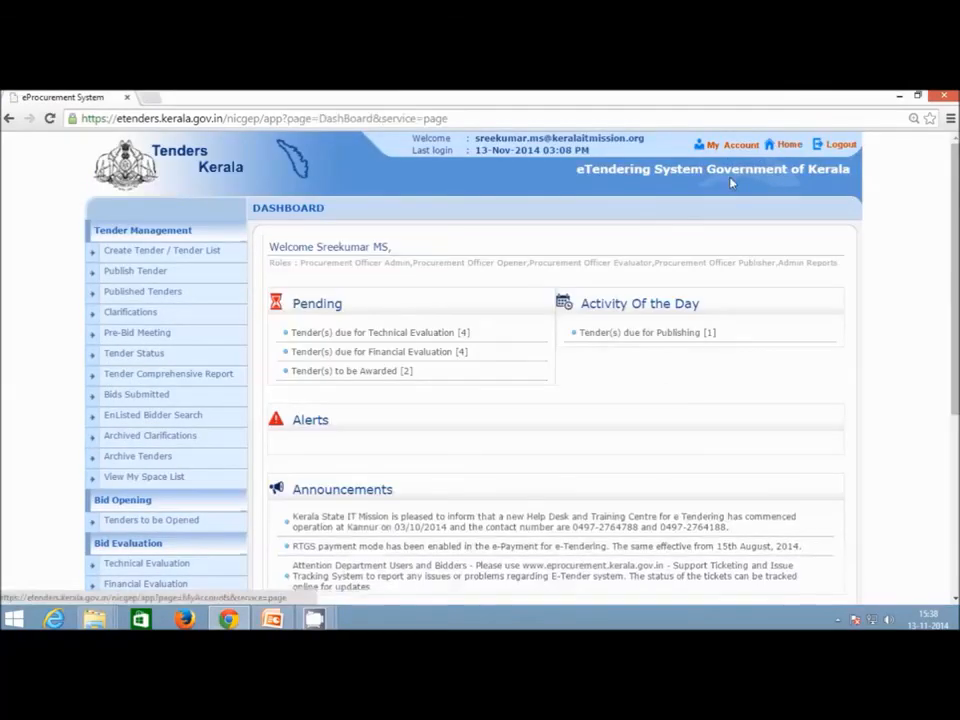